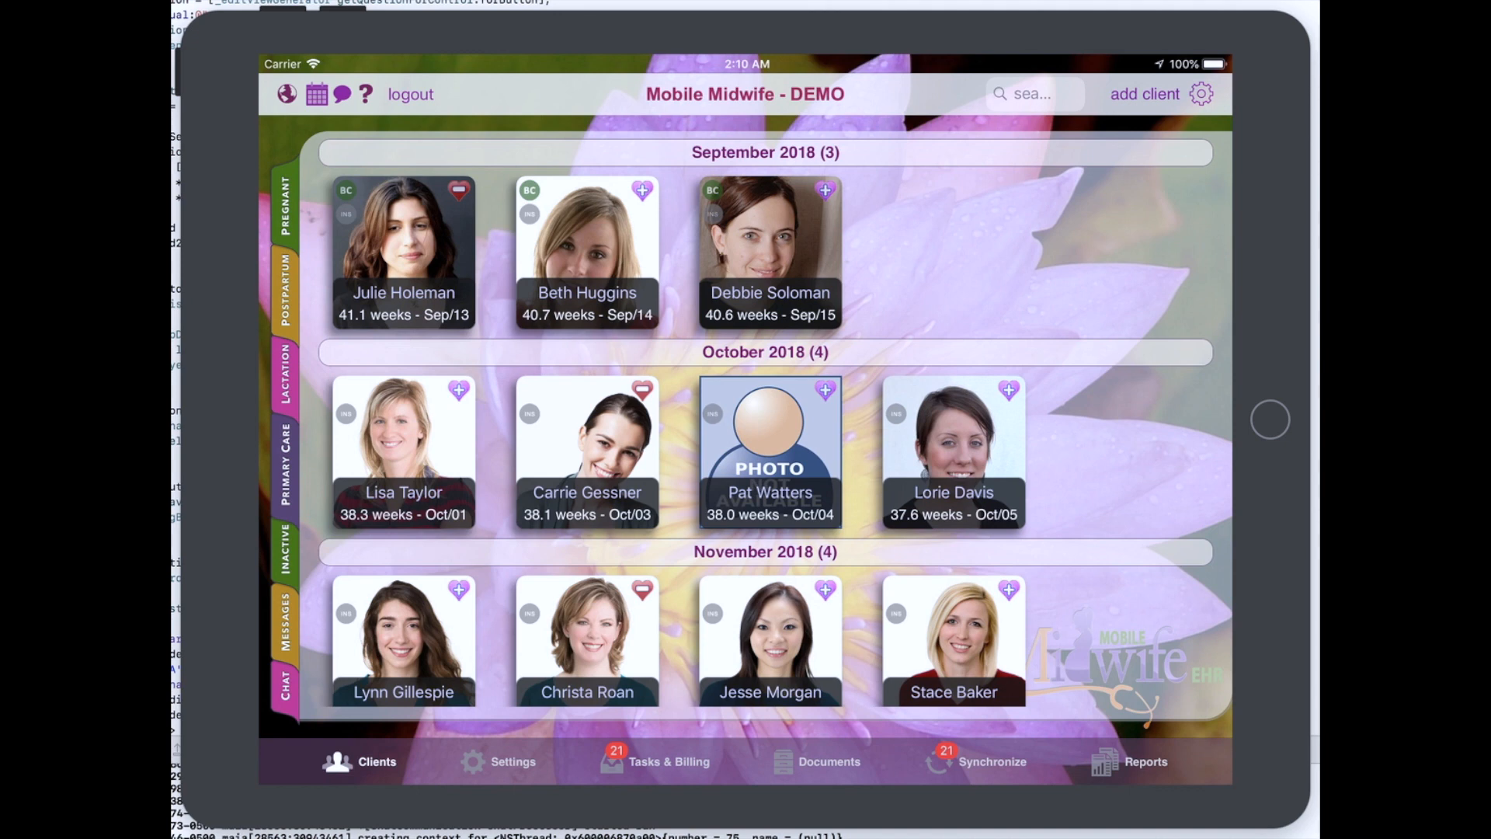
Open the billing records of the September client at 41.1 weeks and add a new billing invoice.
{"action": "left_click", "coordinate": [399, 312]}
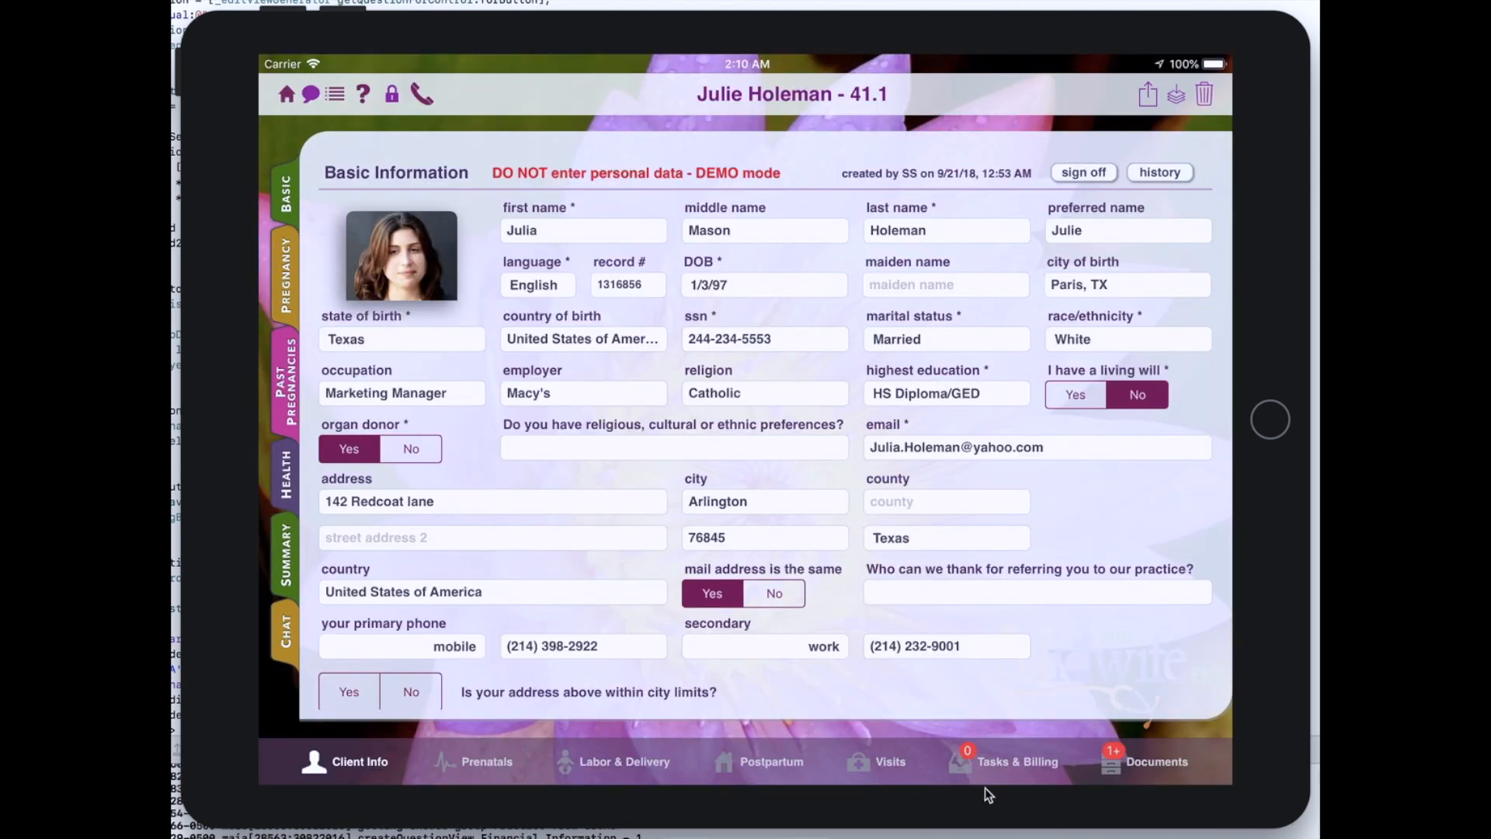
{"action": "left_click", "coordinate": [998, 777]}
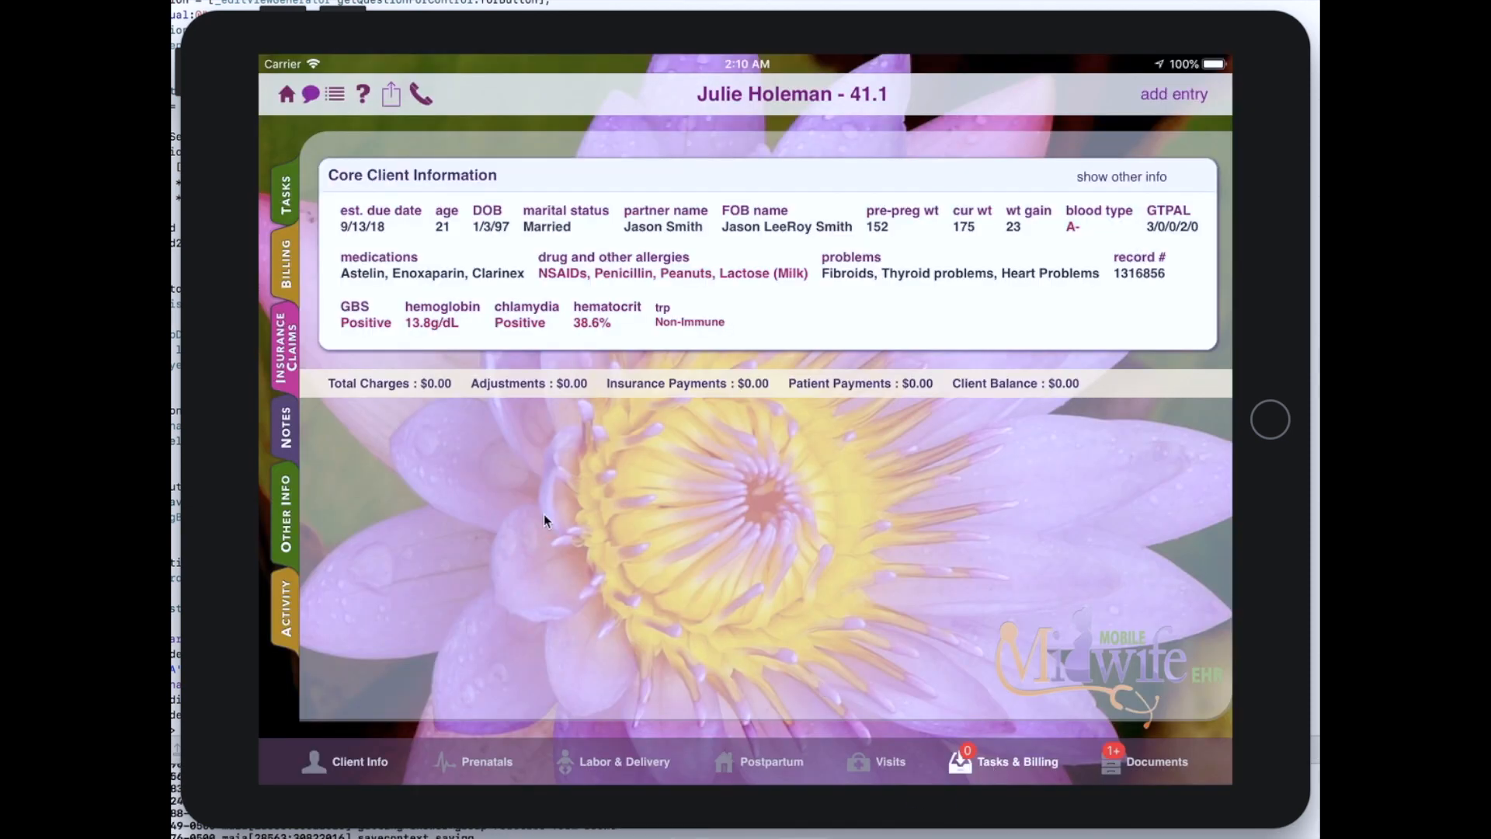
{"action": "left_click", "coordinate": [287, 261]}
{"action": "left_click", "coordinate": [1196, 93]}
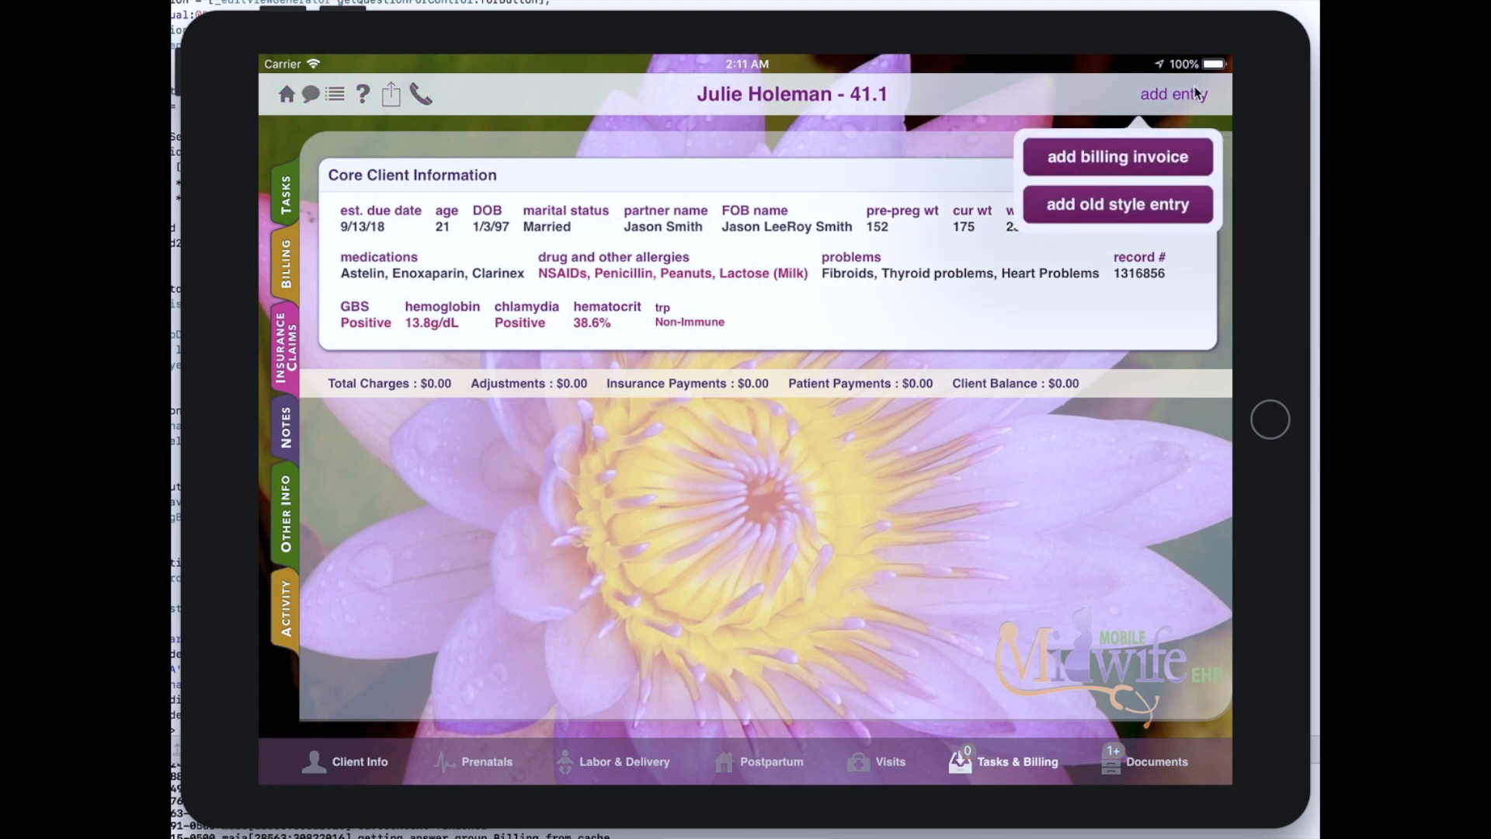
{"action": "left_click", "coordinate": [1125, 160]}
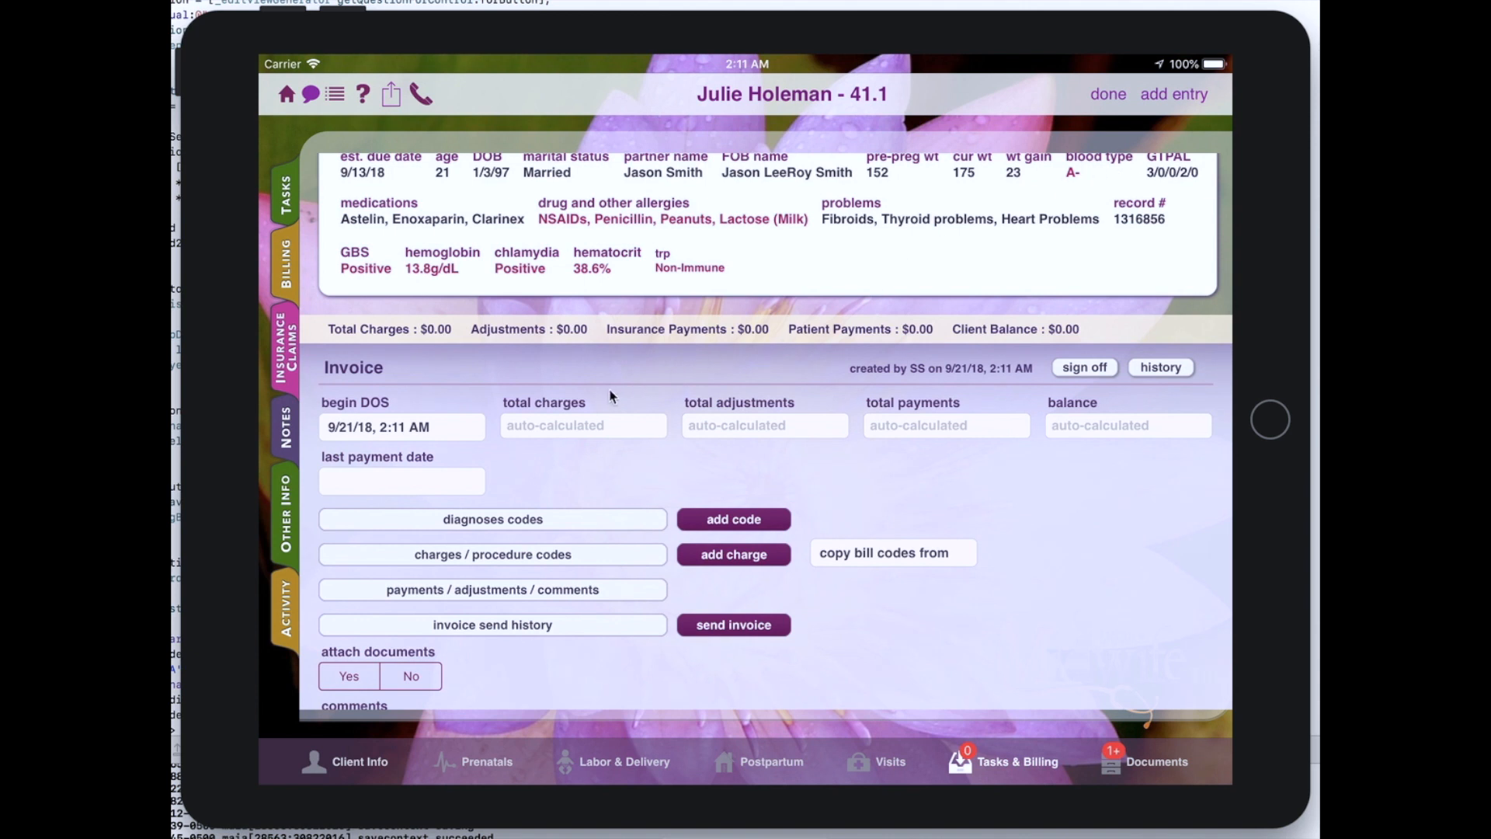
Set the invoice's begin DOS to 9/20/18, keeping the time at 2:11 AM.
{"action": "left_click", "coordinate": [374, 429]}
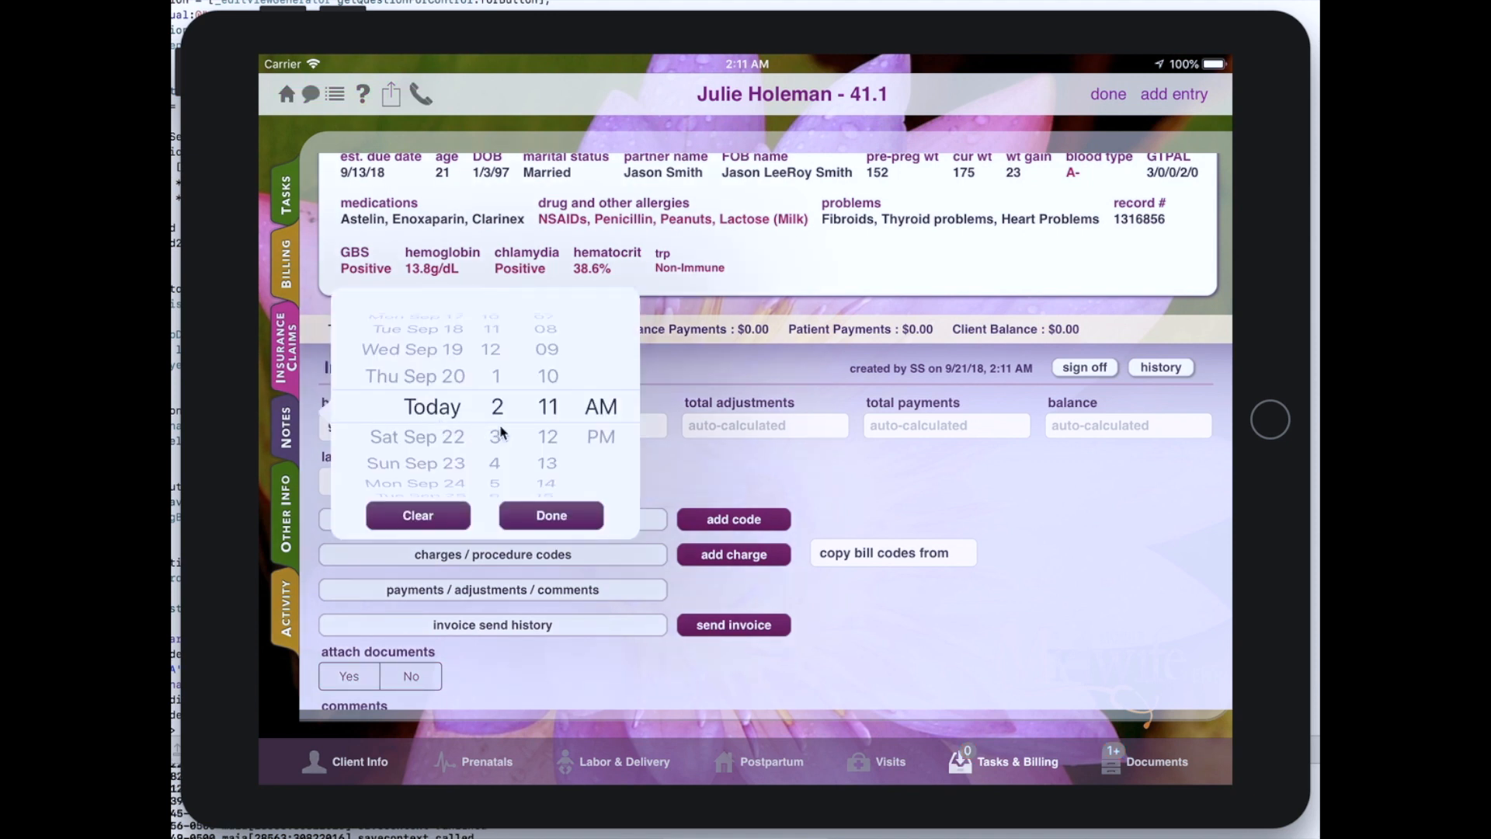
{"action": "left_click_drag", "start_coordinate": [445, 404], "coordinate": [435, 454]}
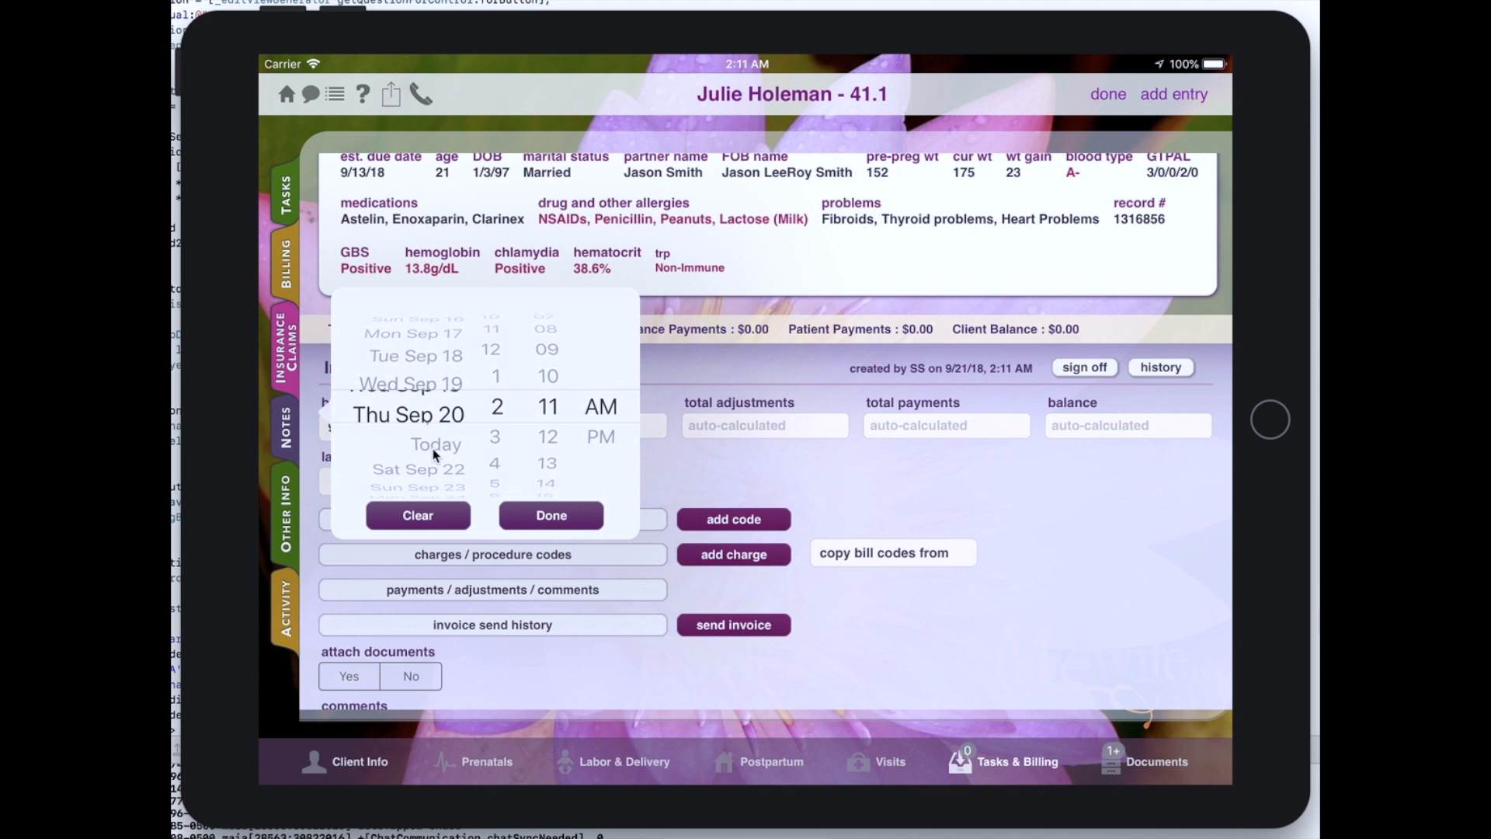
{"action": "left_click", "coordinate": [543, 517]}
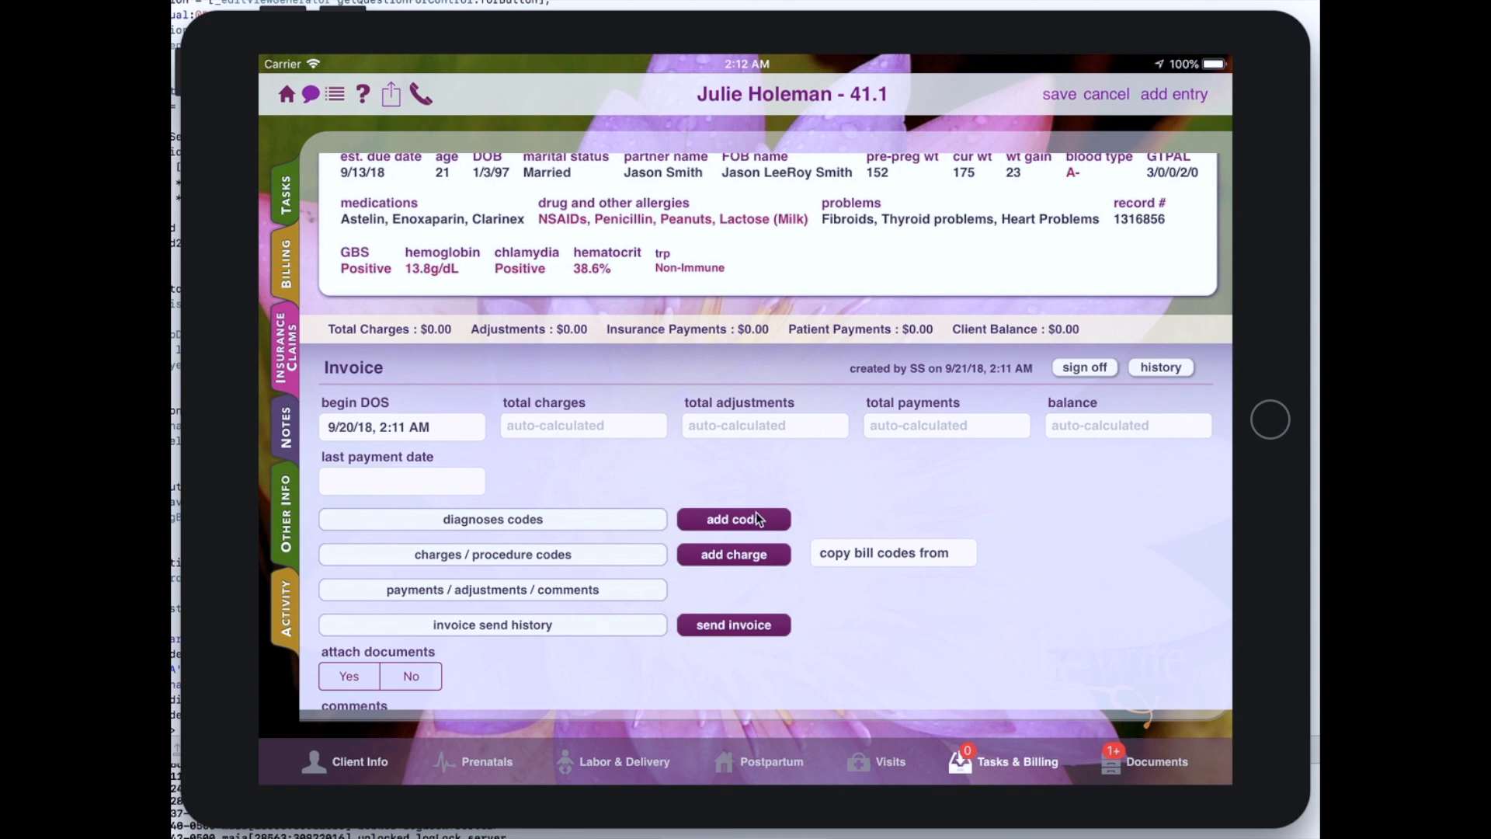
Add the diagnosis codes Z36 Encounter for antenatal screening of mother and O12.0 Gestational edema to the invoice.
{"action": "left_click", "coordinate": [754, 514]}
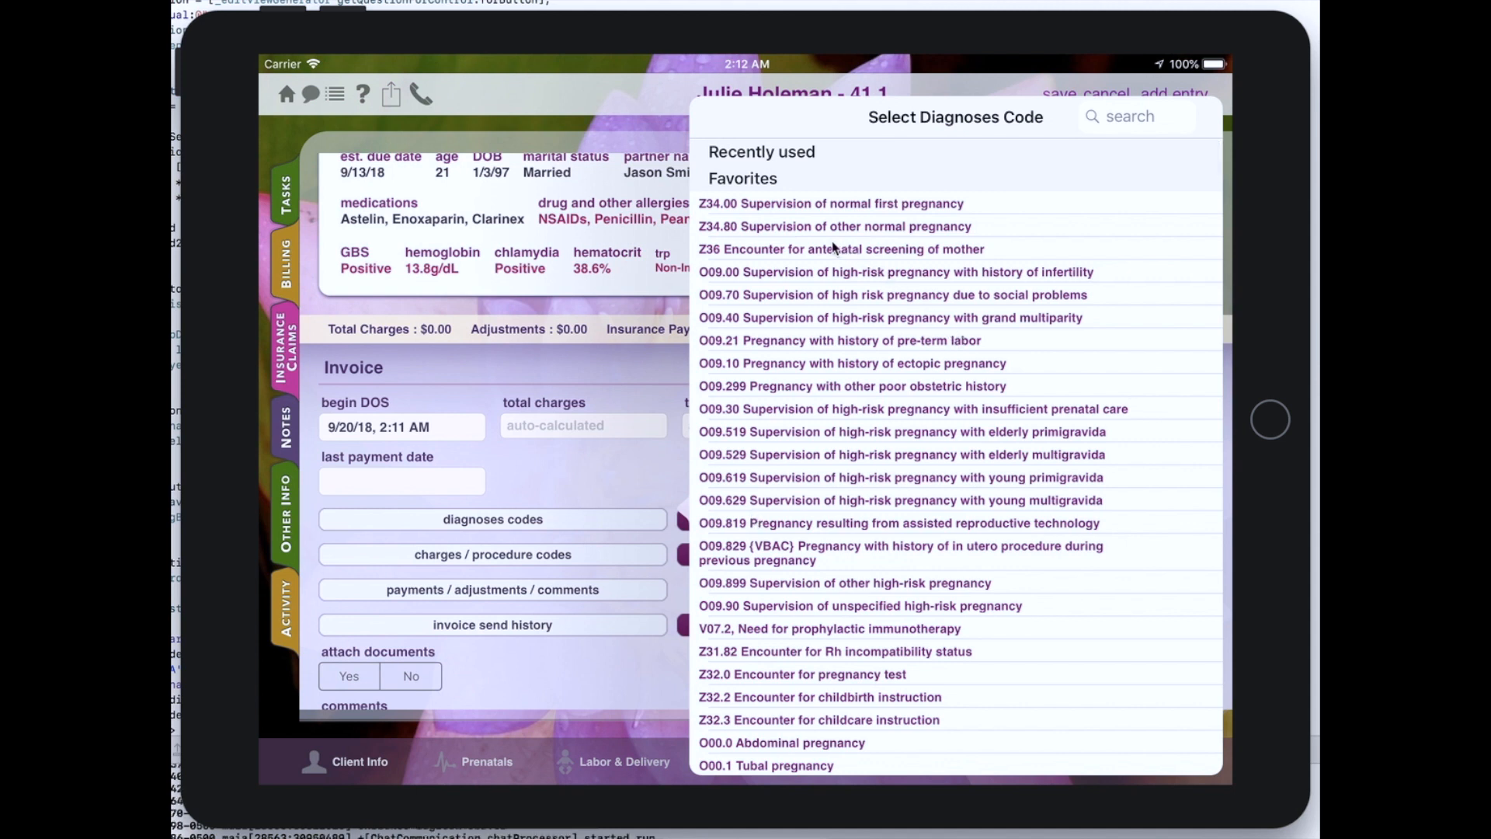
{"action": "left_click", "coordinate": [880, 260]}
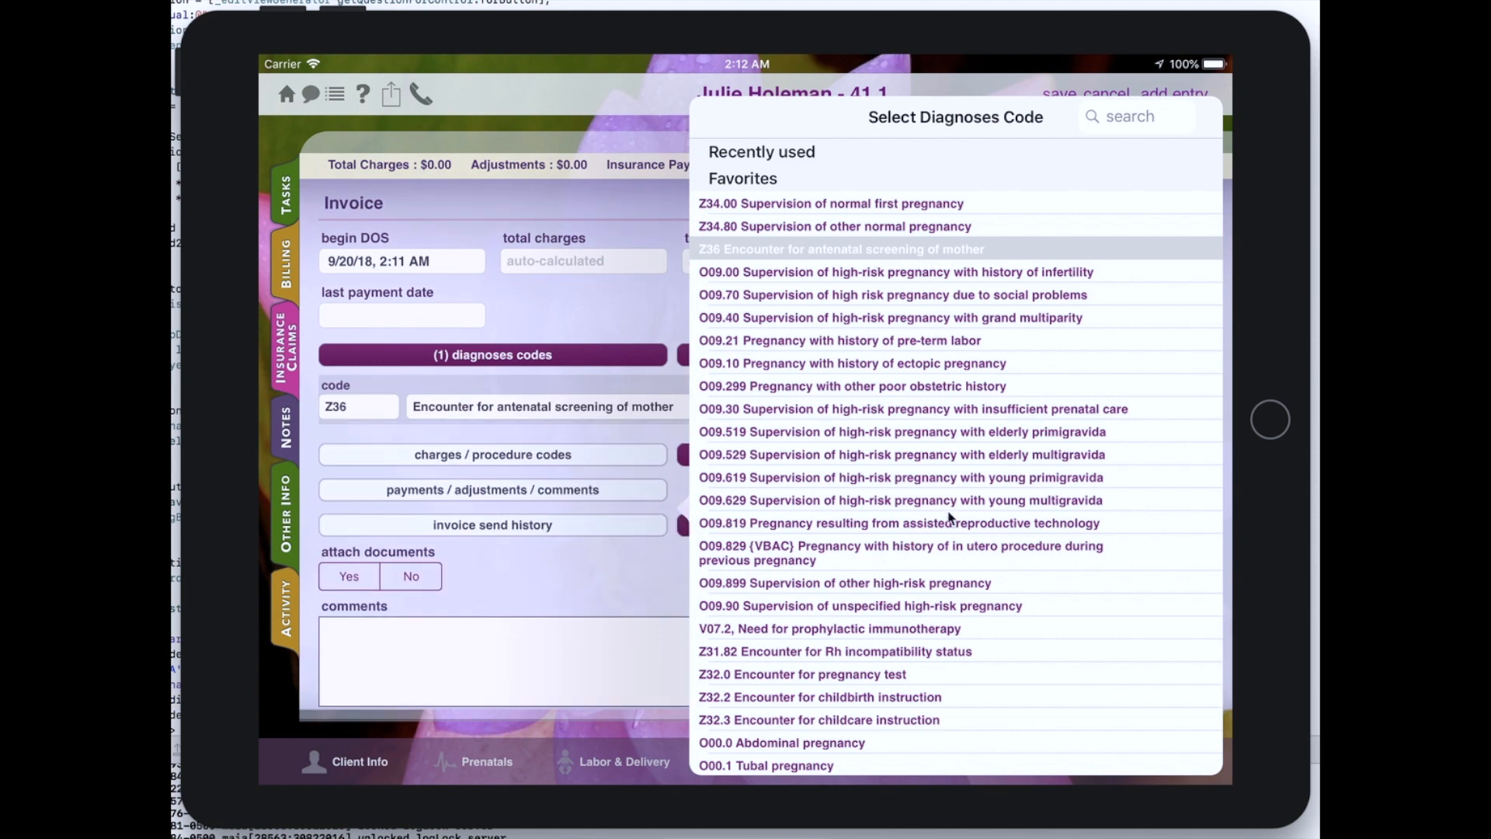
{"action": "left_click_drag", "start_coordinate": [944, 602], "coordinate": [986, 287]}
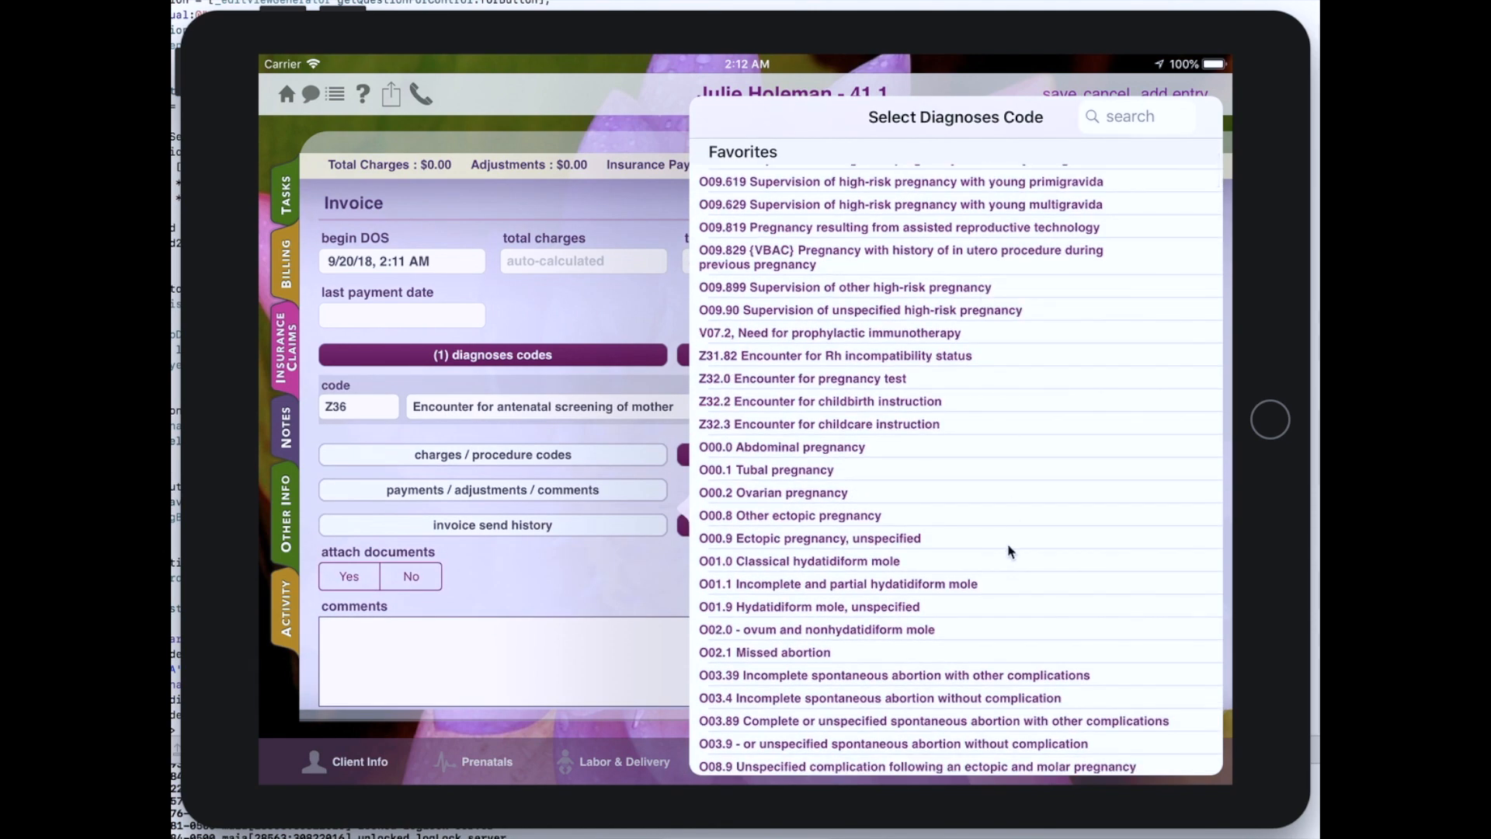
{"action": "left_click_drag", "start_coordinate": [944, 557], "coordinate": [942, 419]}
{"action": "left_click_drag", "start_coordinate": [967, 581], "coordinate": [1002, 194]}
{"action": "left_click_drag", "start_coordinate": [974, 416], "coordinate": [975, 367]}
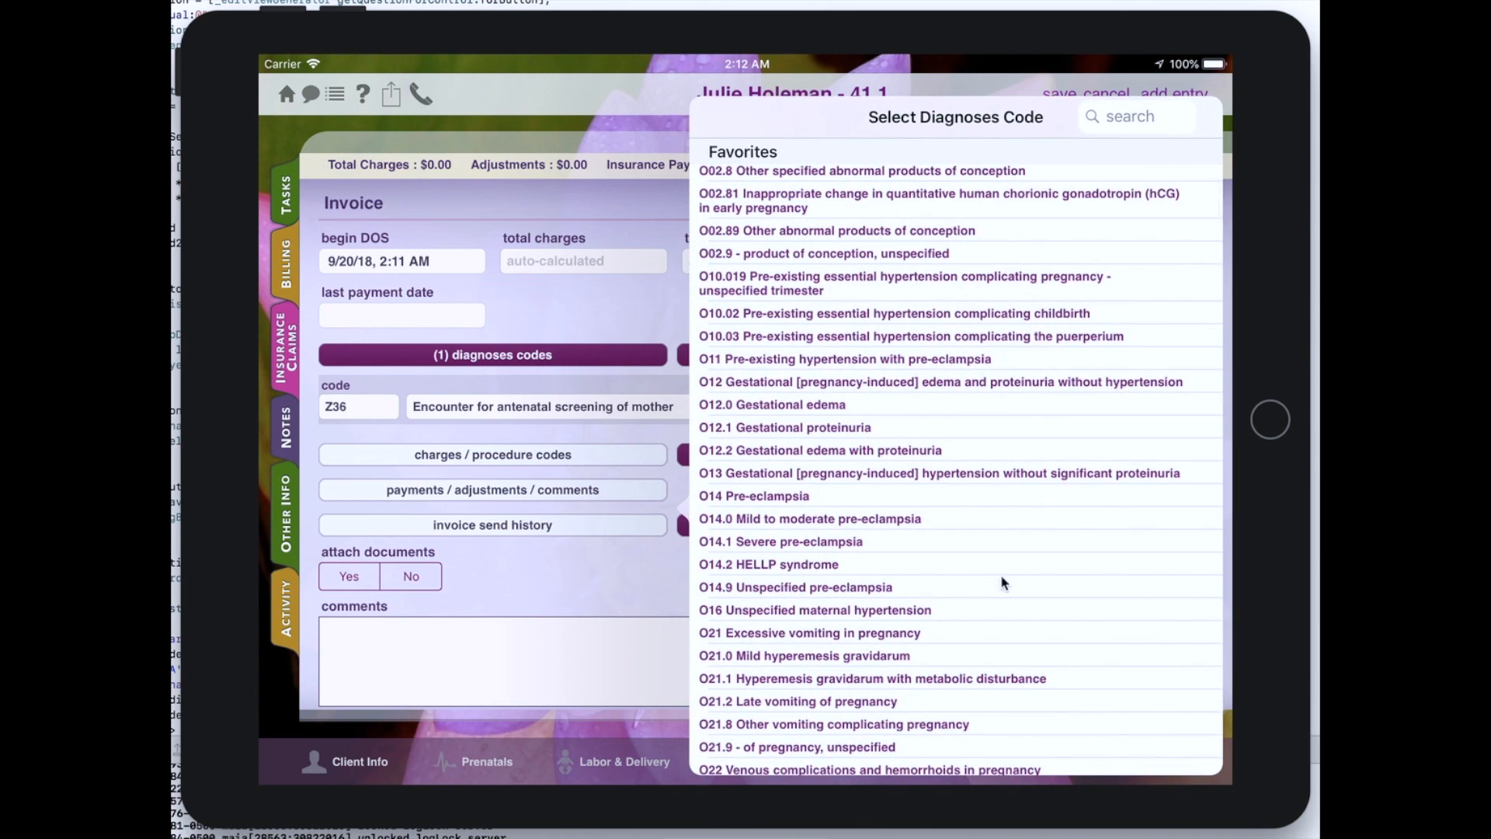
{"action": "left_click_drag", "start_coordinate": [998, 541], "coordinate": [986, 410]}
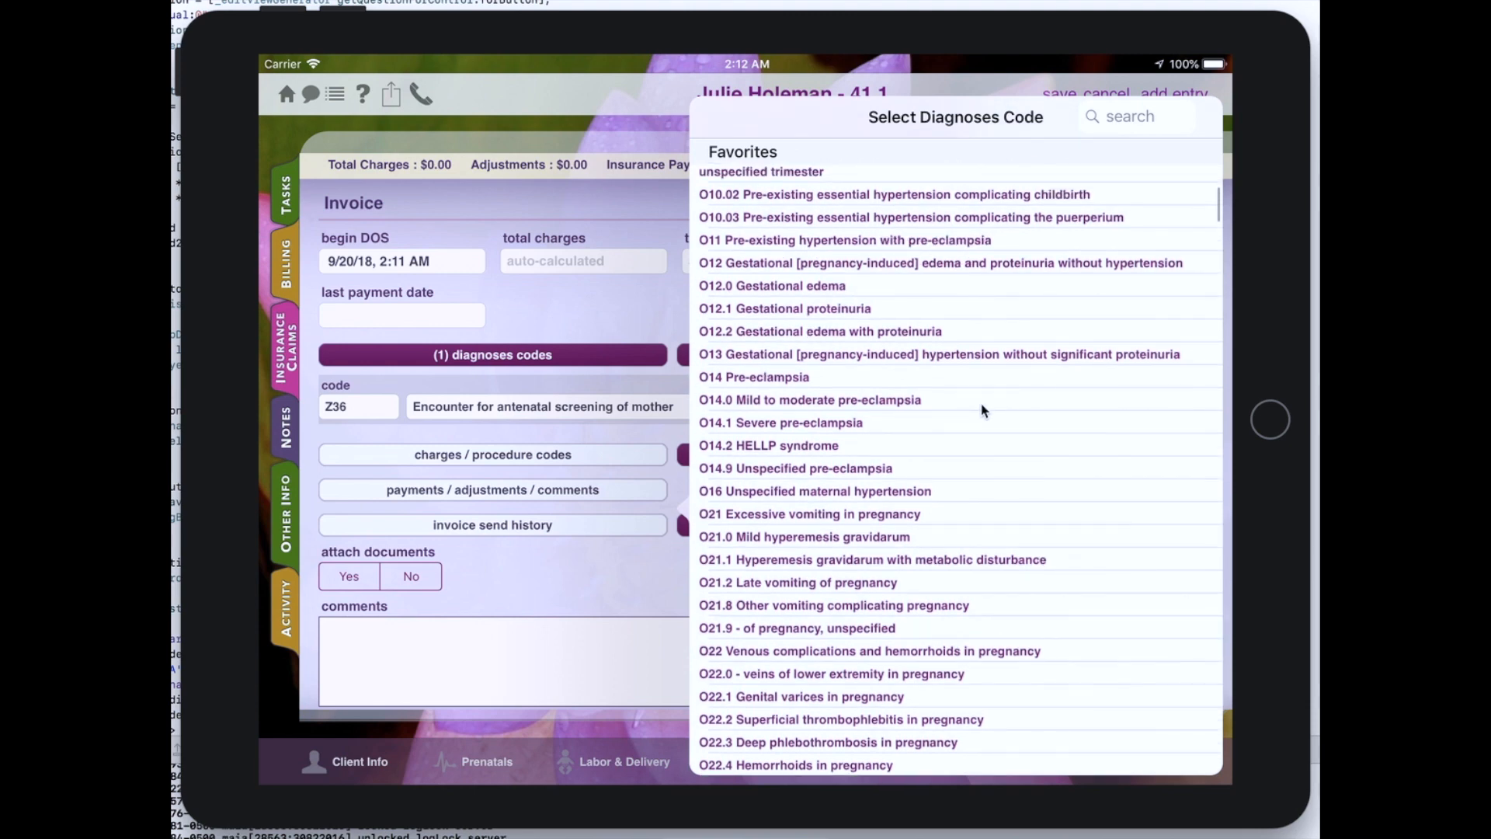
{"action": "left_click", "coordinate": [775, 287]}
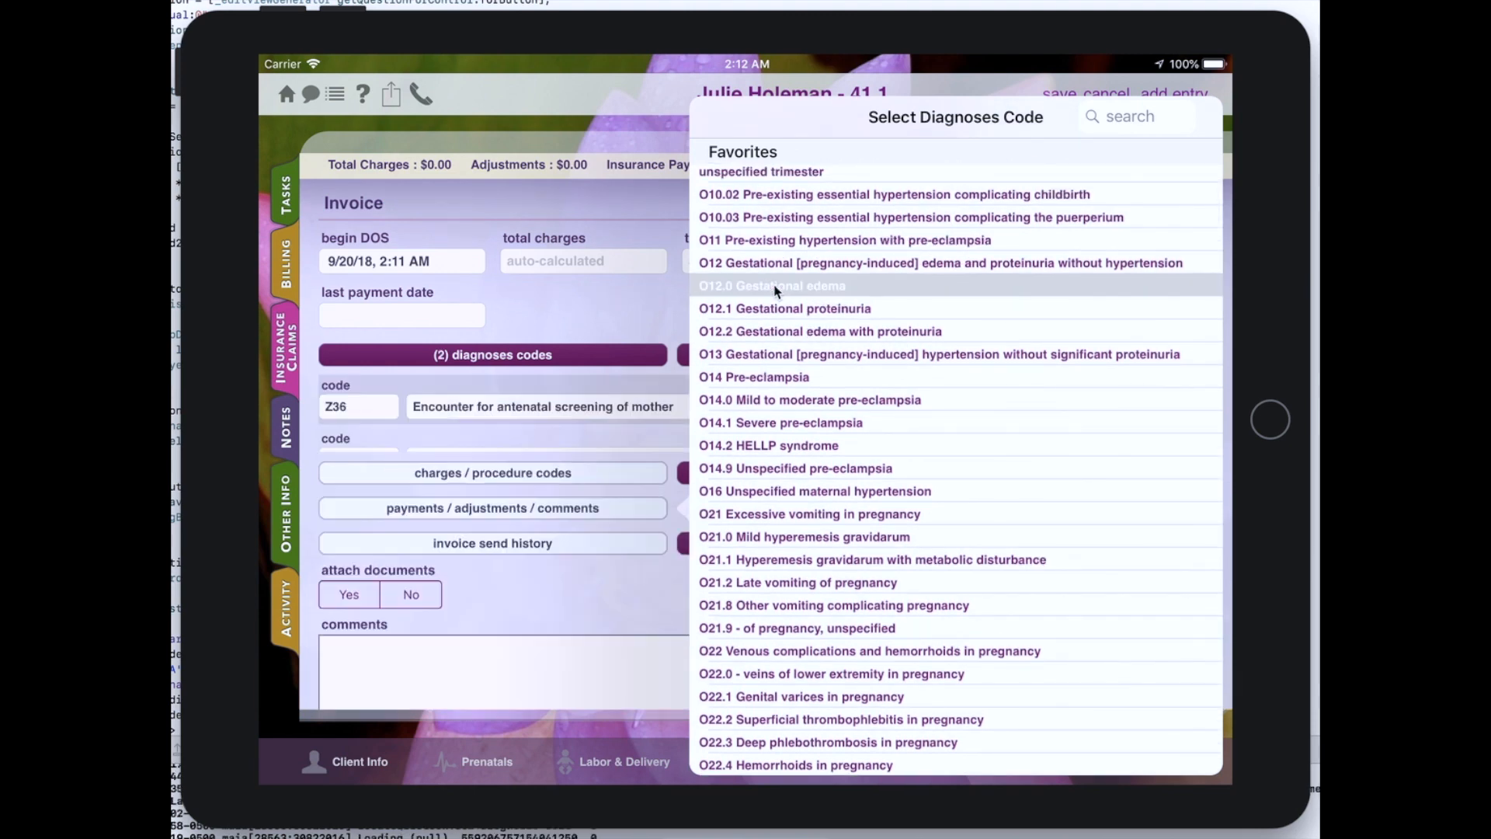
{"action": "left_click", "coordinate": [530, 433]}
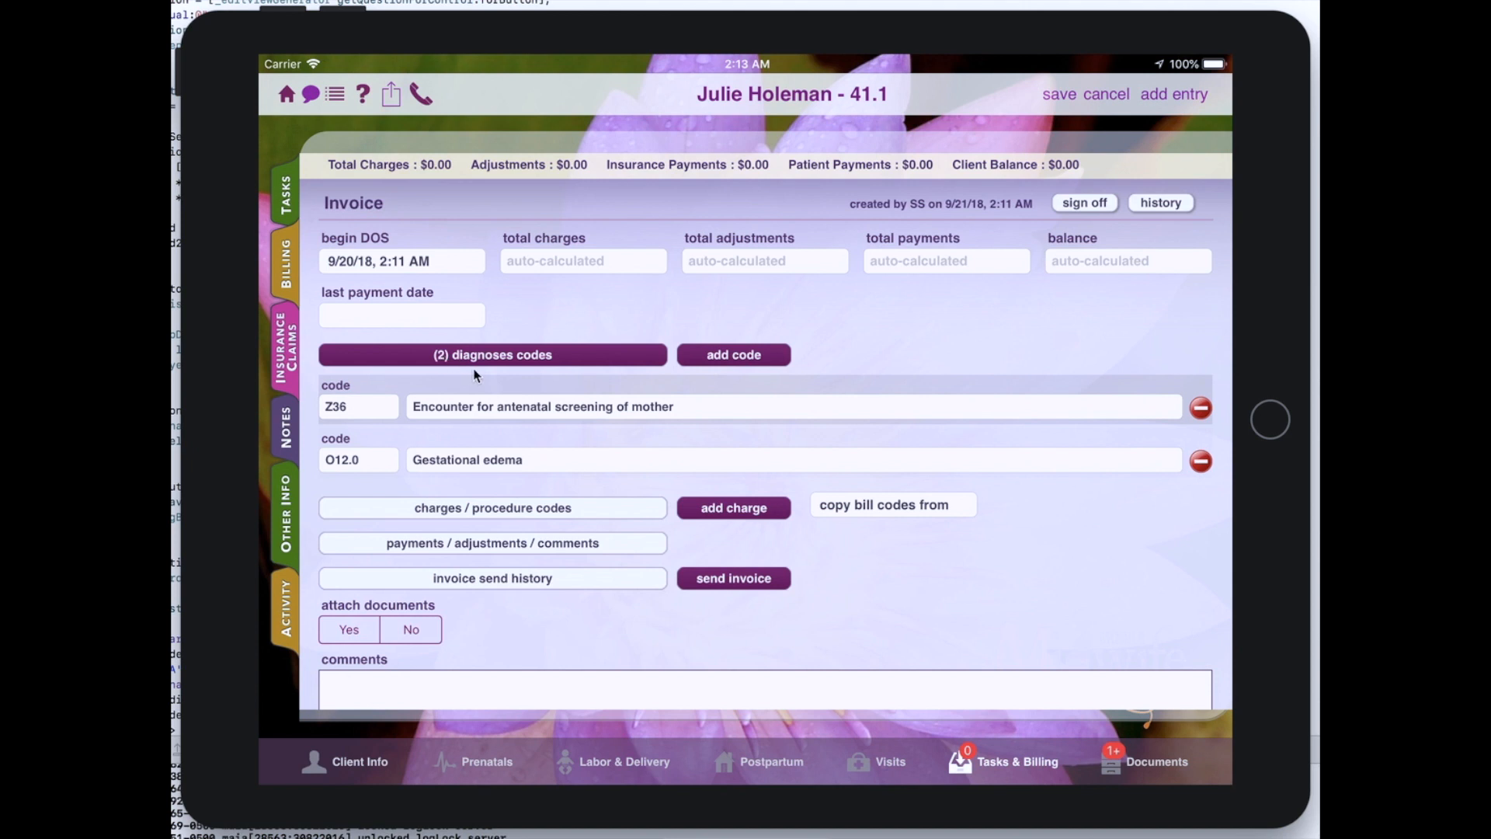
Look through the prenatal visits offered for copying bill codes, without copying any into the invoice.
{"action": "left_click", "coordinate": [899, 506]}
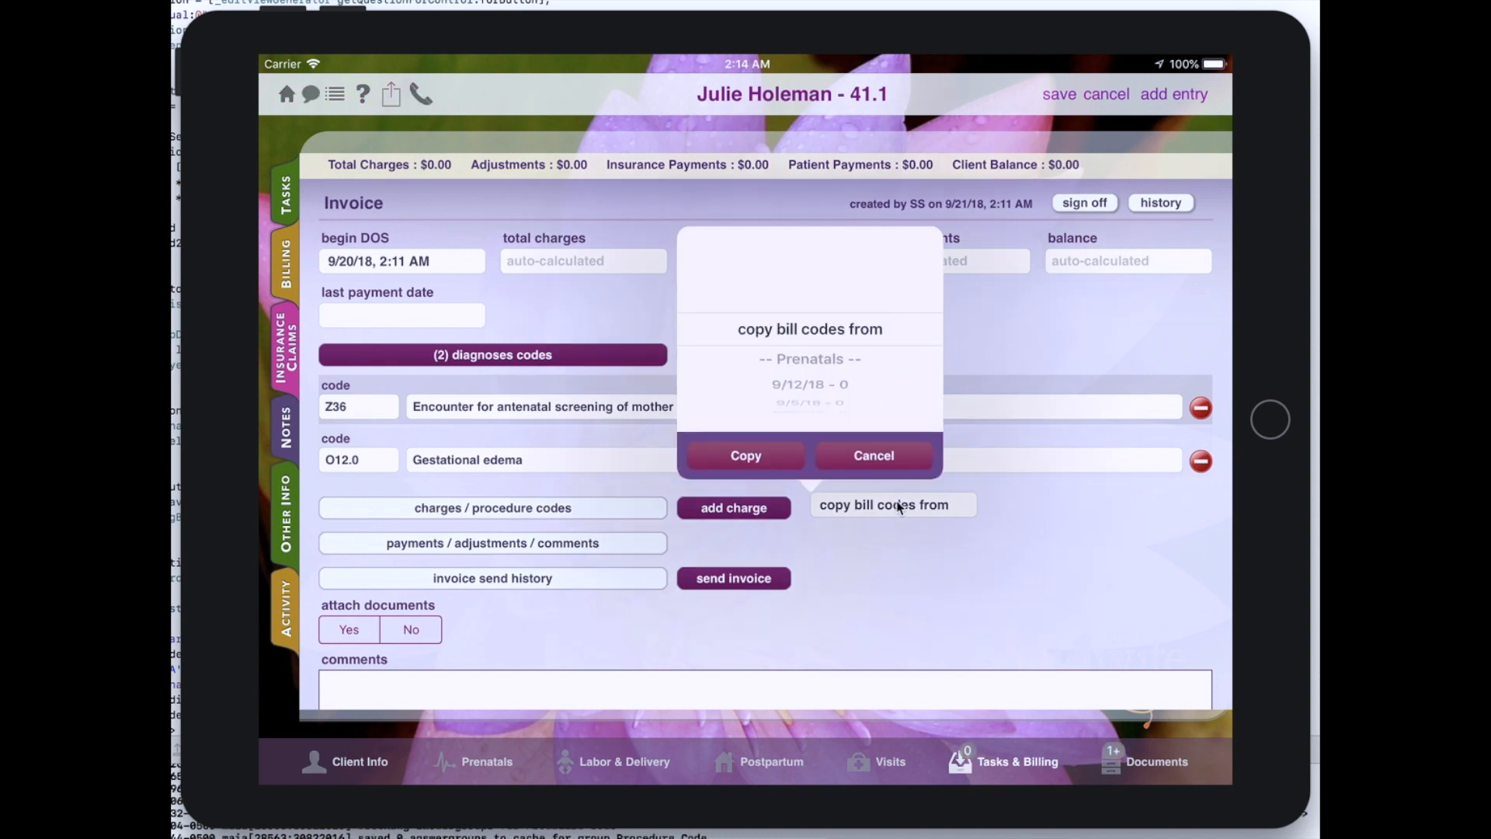
{"action": "left_click_drag", "start_coordinate": [873, 377], "coordinate": [878, 180]}
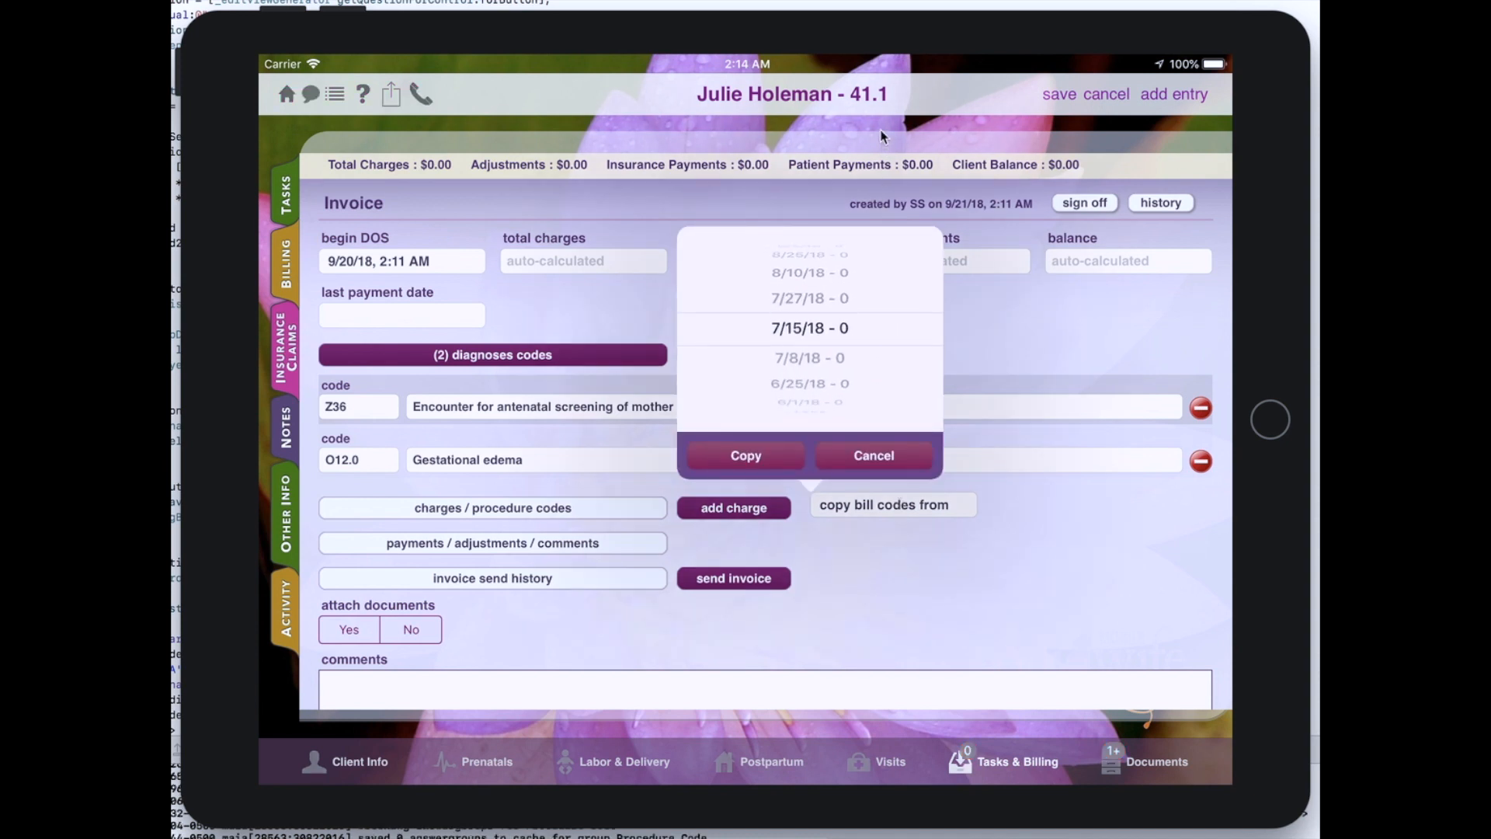
{"action": "left_click_drag", "start_coordinate": [842, 376], "coordinate": [814, 460]}
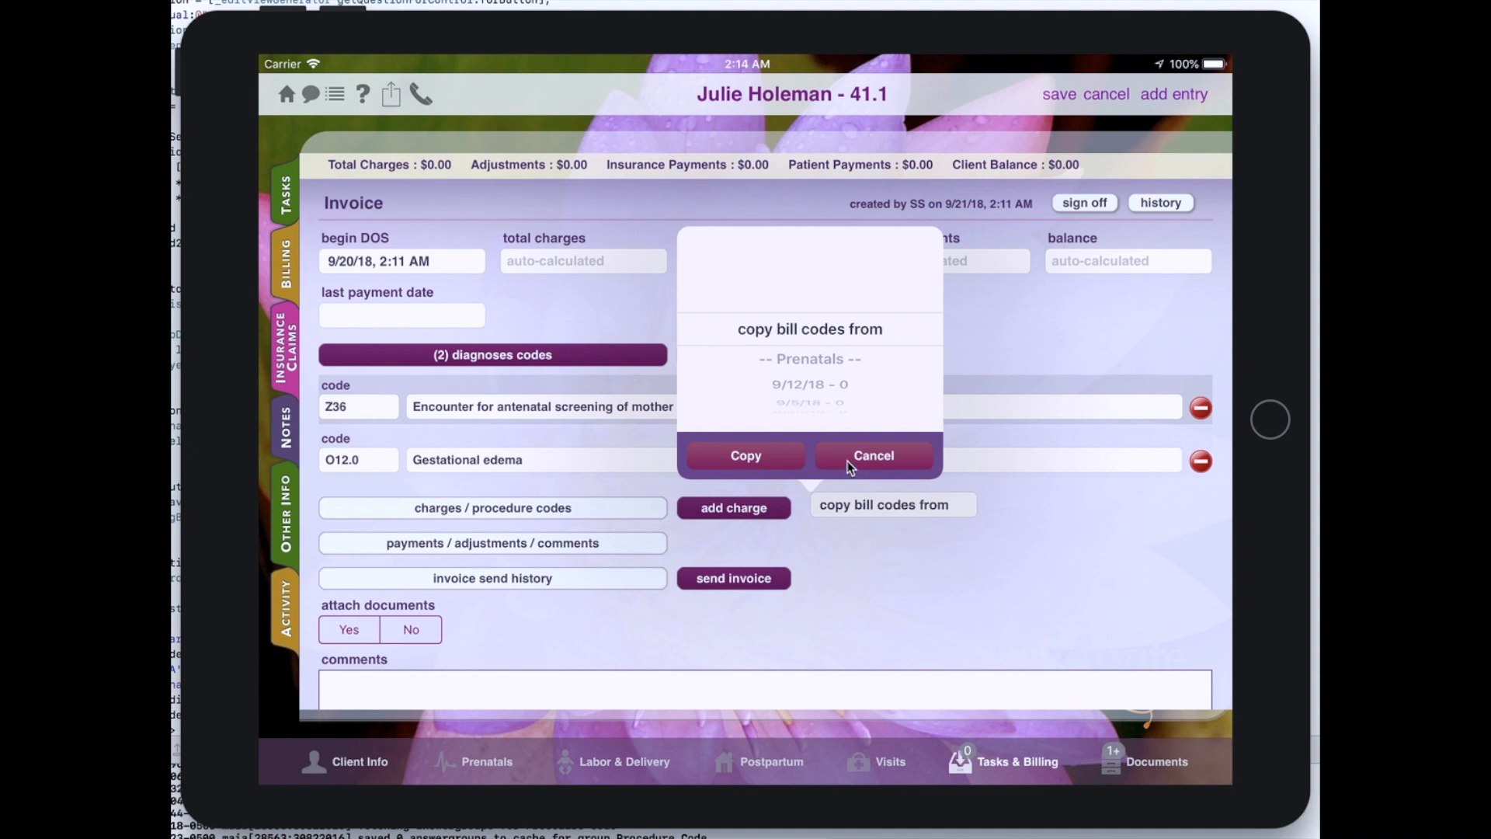
{"action": "left_click", "coordinate": [847, 460]}
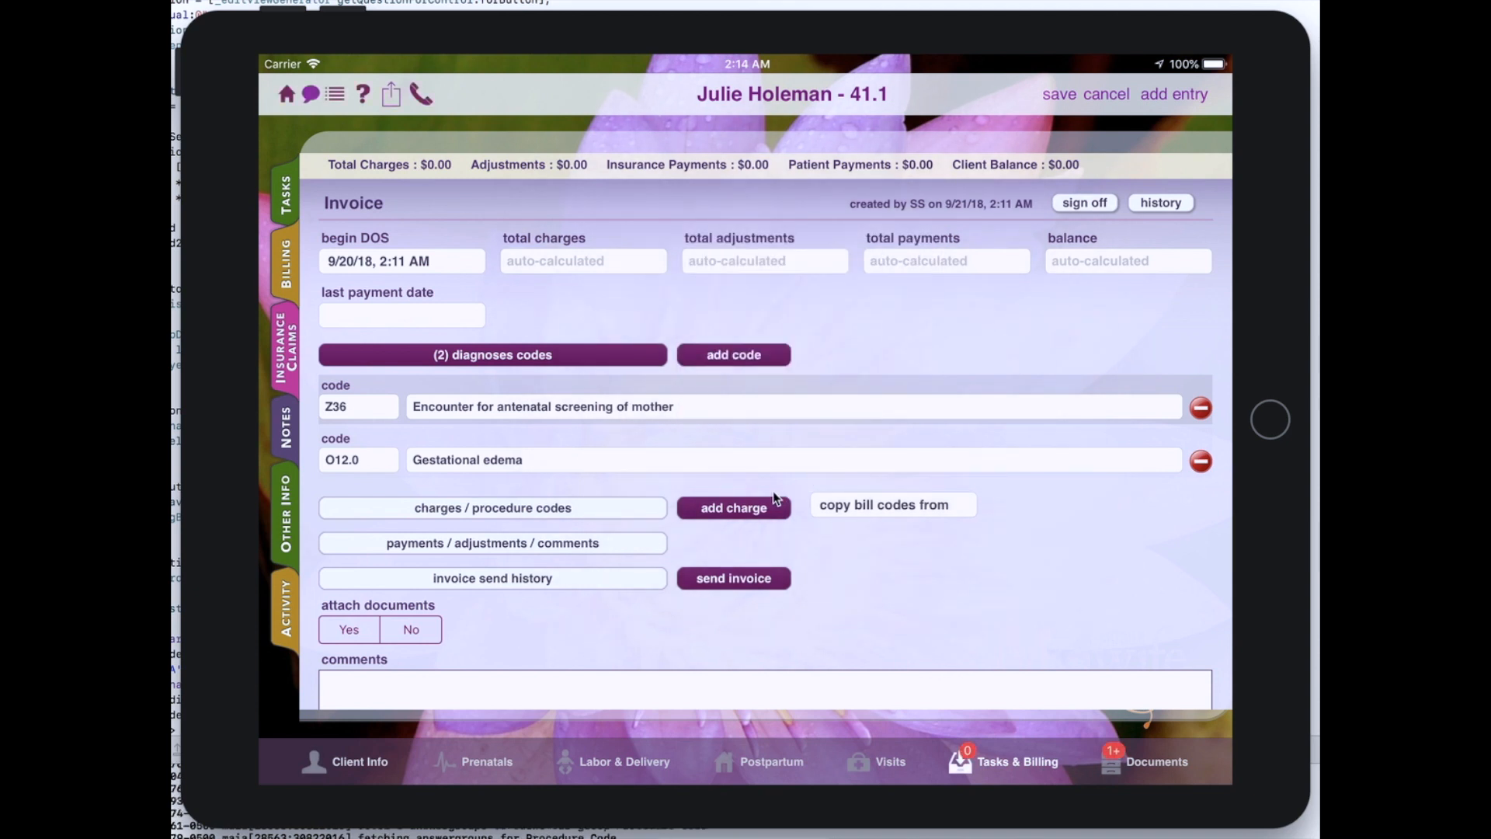
Browse the favorite charge codes and the Evaluation and Management codes for office/other outpatient and preventive medicine services.
{"action": "left_click", "coordinate": [720, 516]}
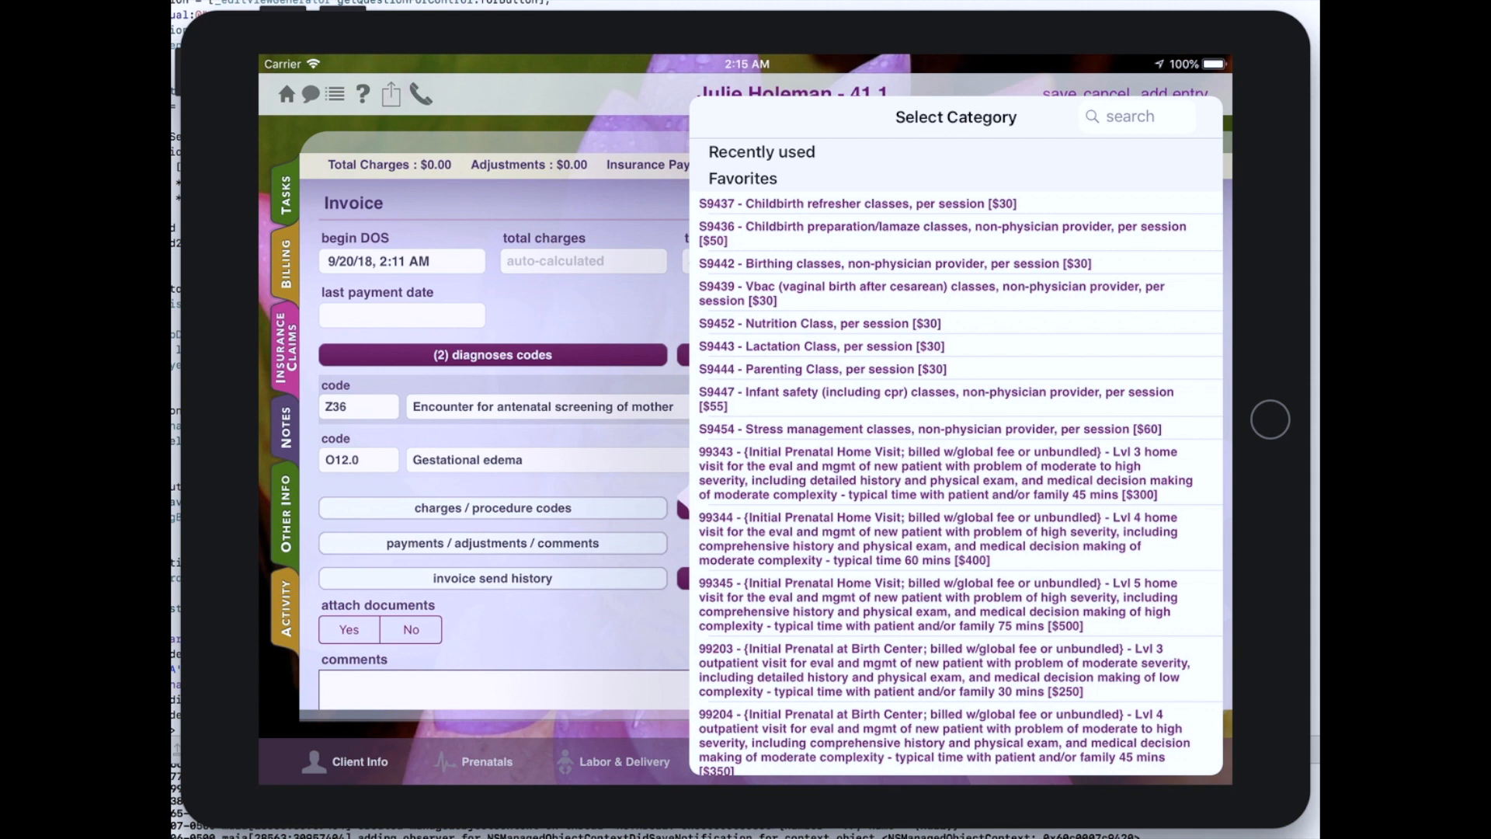
{"action": "scroll", "coordinate": [932, 613], "scroll_direction": "down", "scroll_amount": 10}
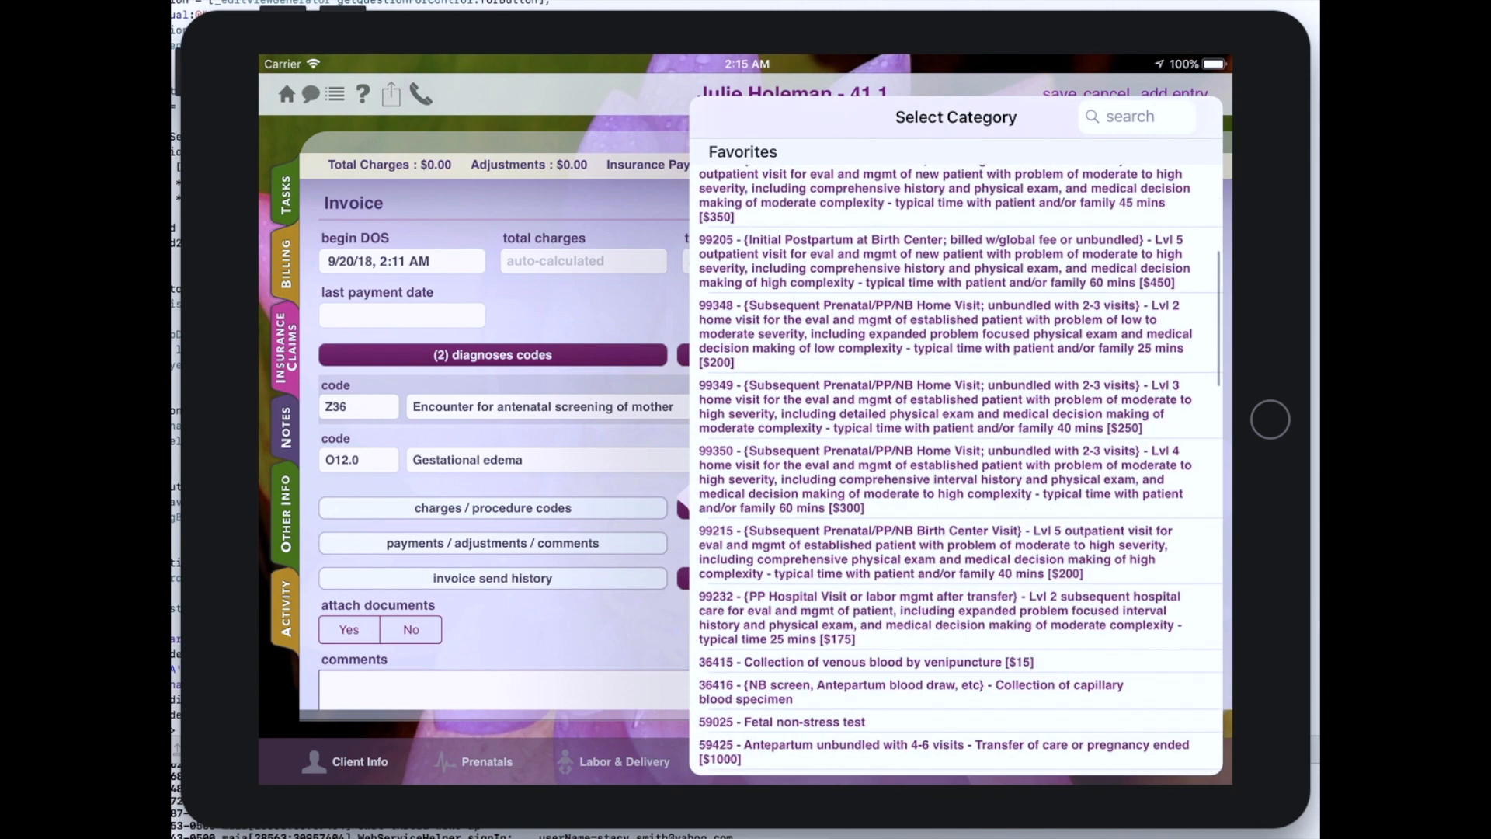
{"action": "scroll", "coordinate": [932, 613], "scroll_direction": "down", "scroll_amount": 15}
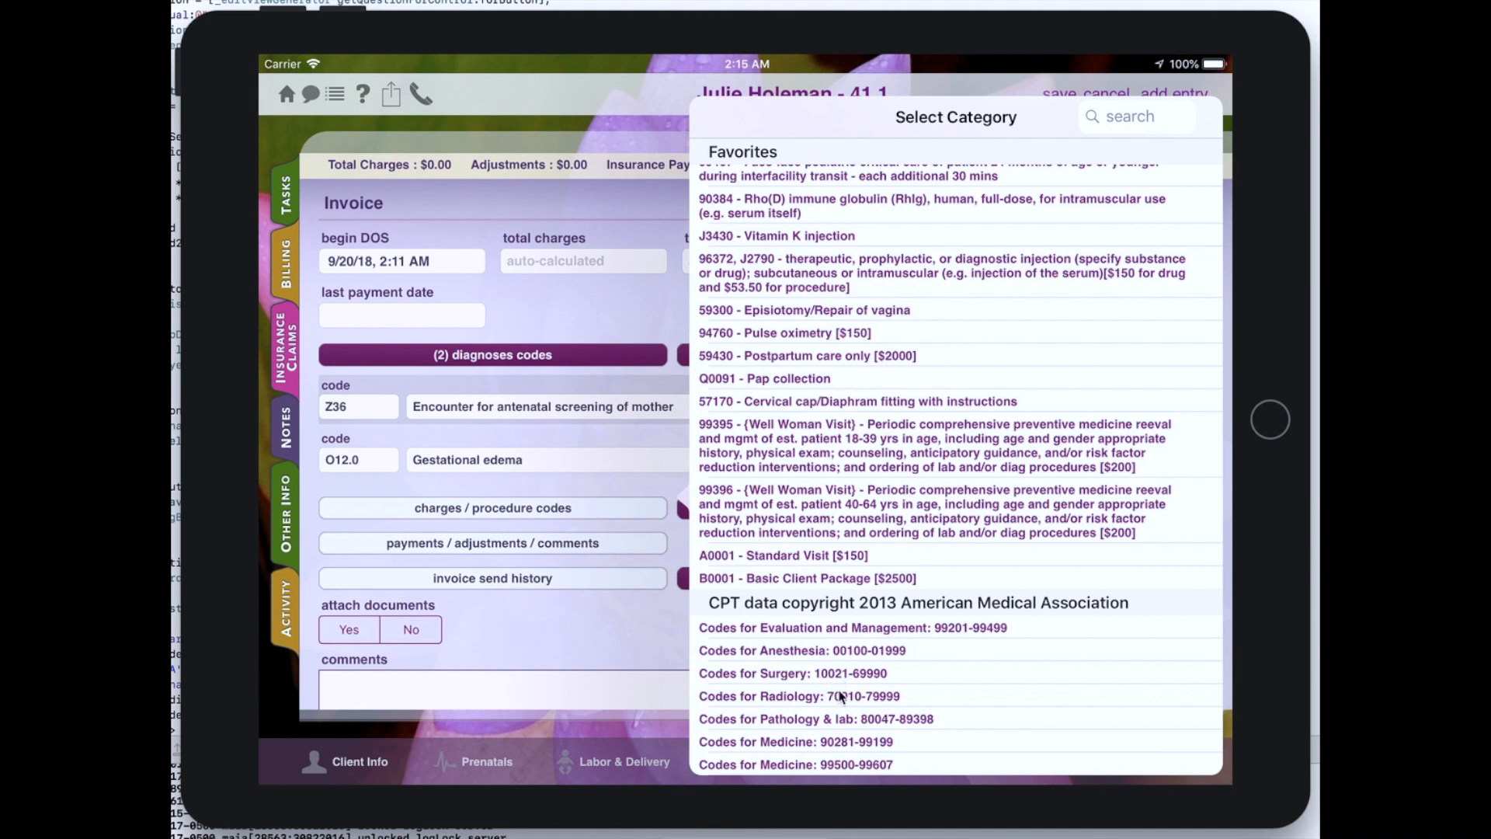
{"action": "left_click", "coordinate": [823, 634]}
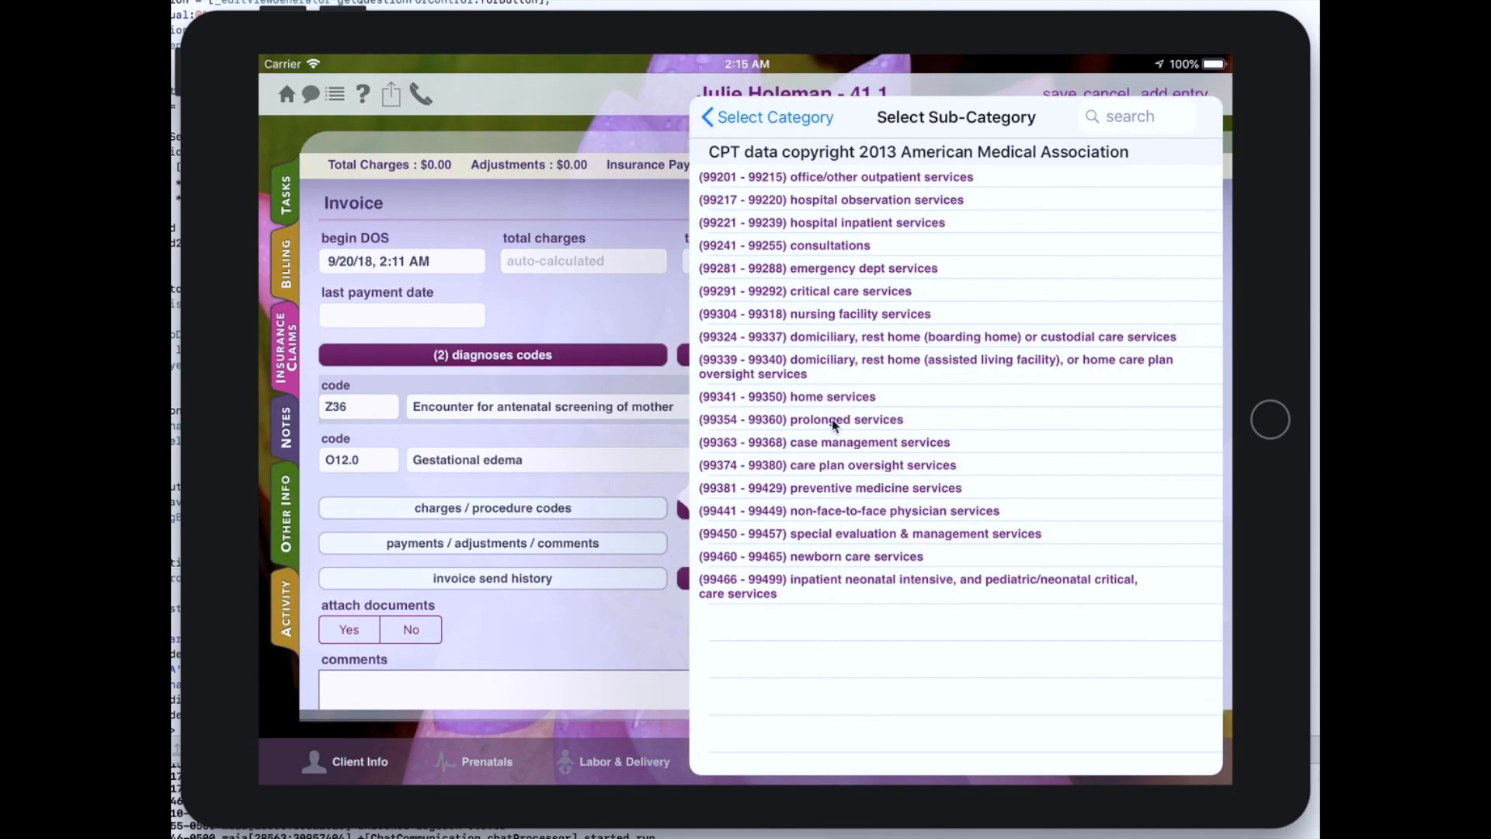
{"action": "left_click", "coordinate": [824, 185]}
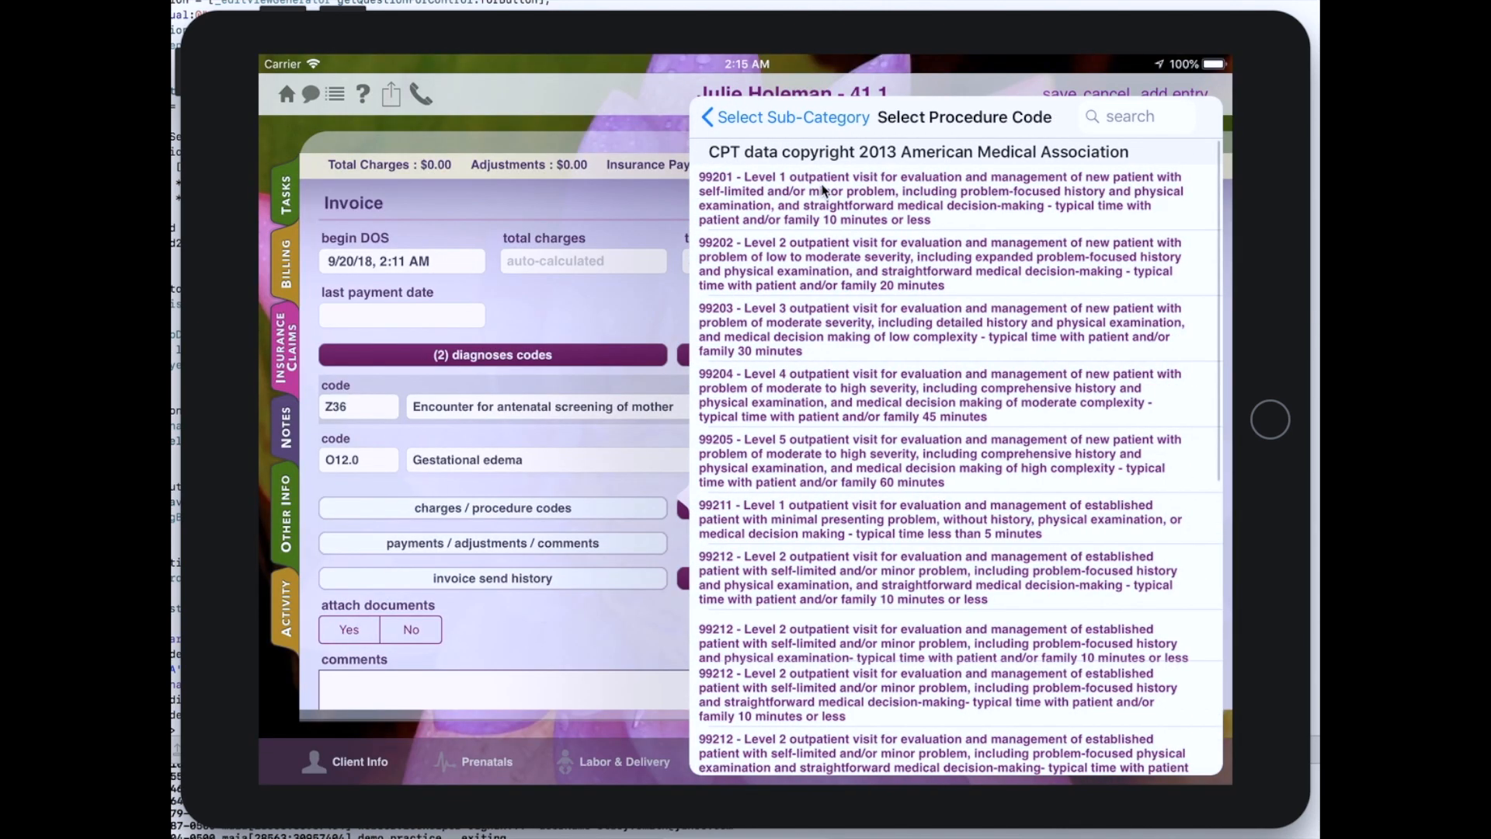
{"action": "scroll", "coordinate": [807, 474], "scroll_direction": "down", "scroll_amount": 10}
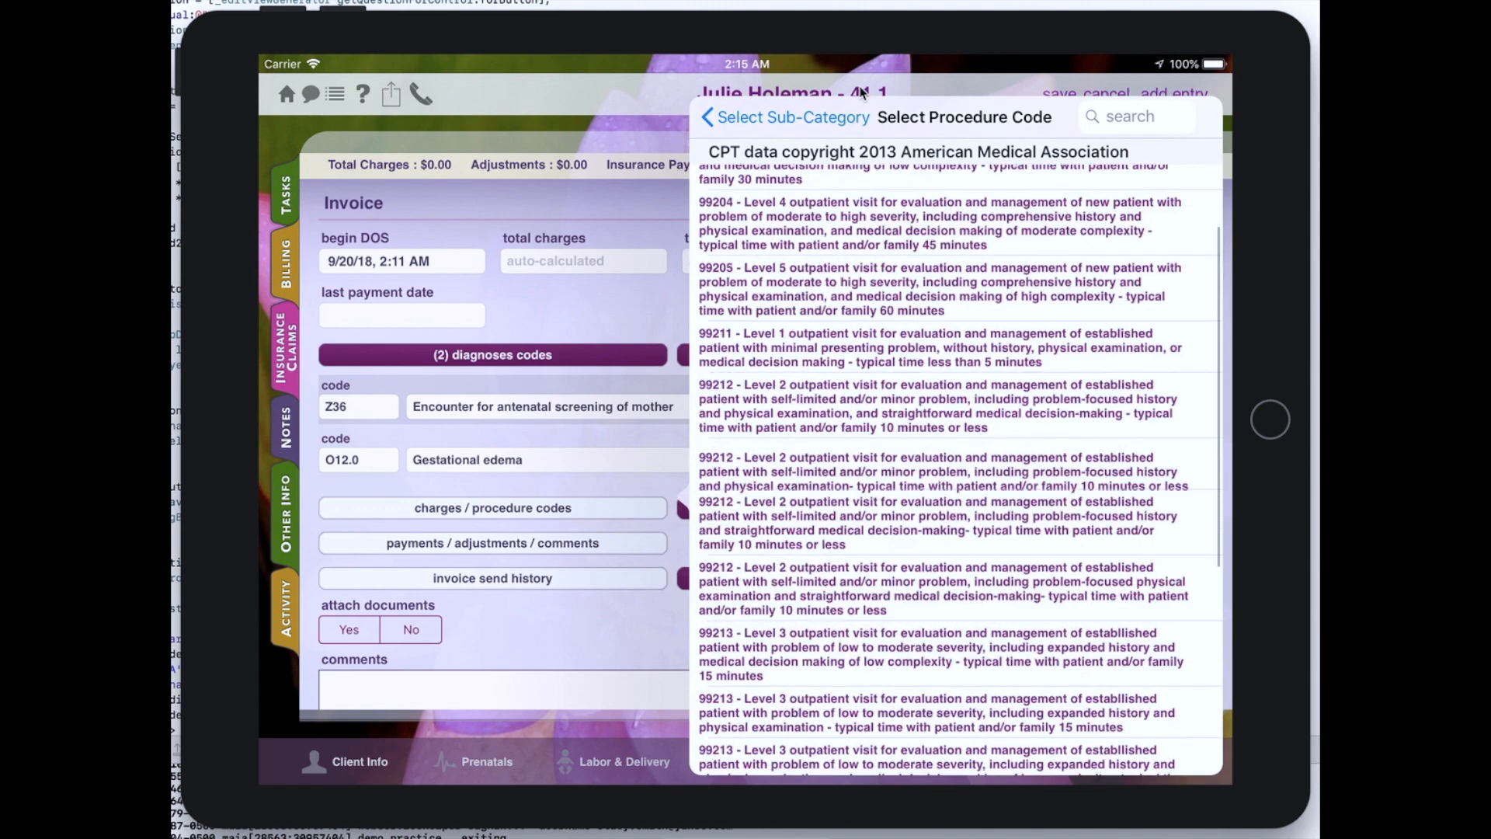
{"action": "left_click", "coordinate": [797, 118]}
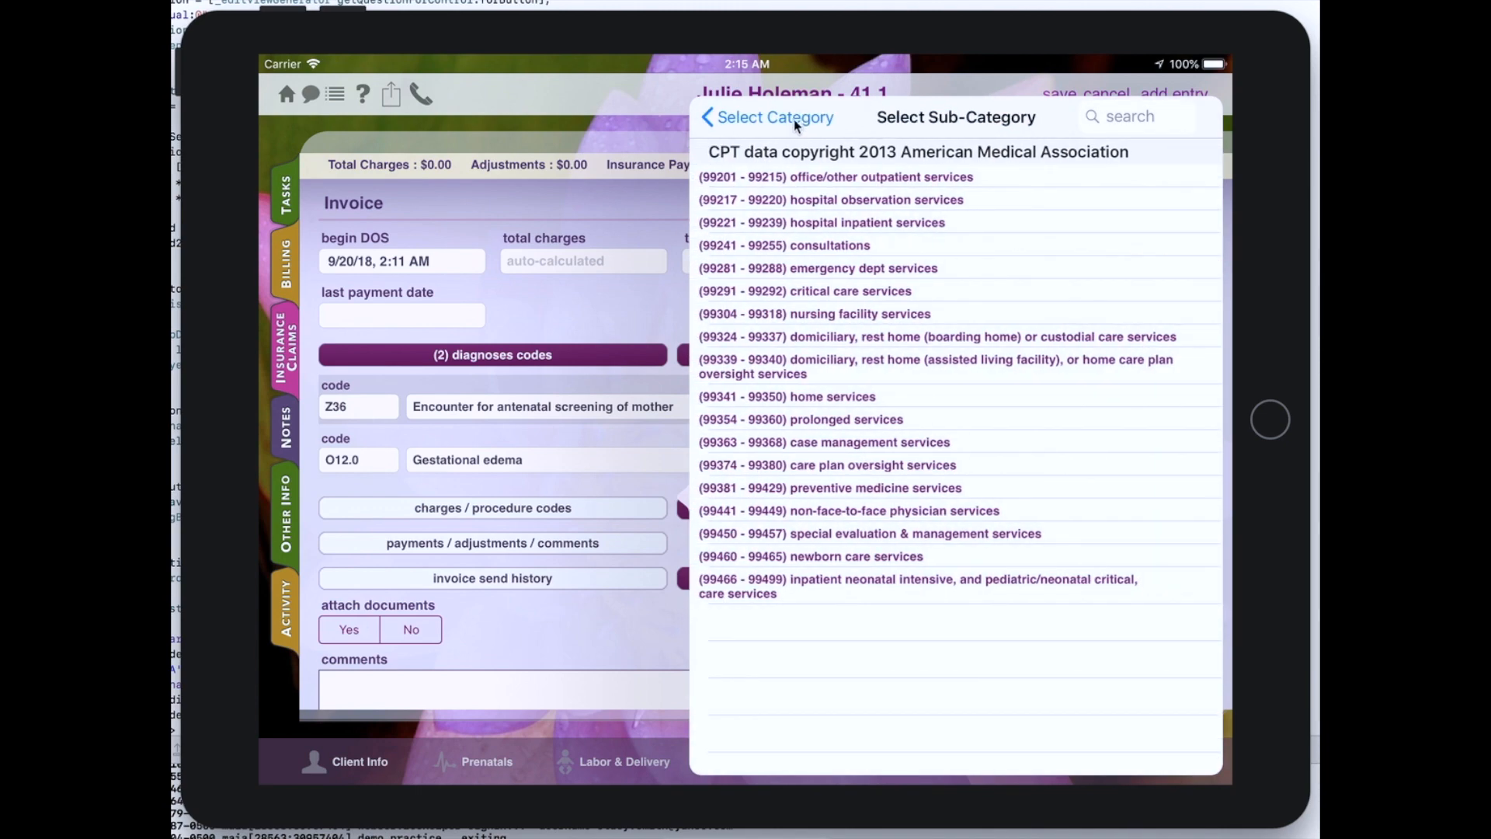
{"action": "left_click", "coordinate": [802, 491]}
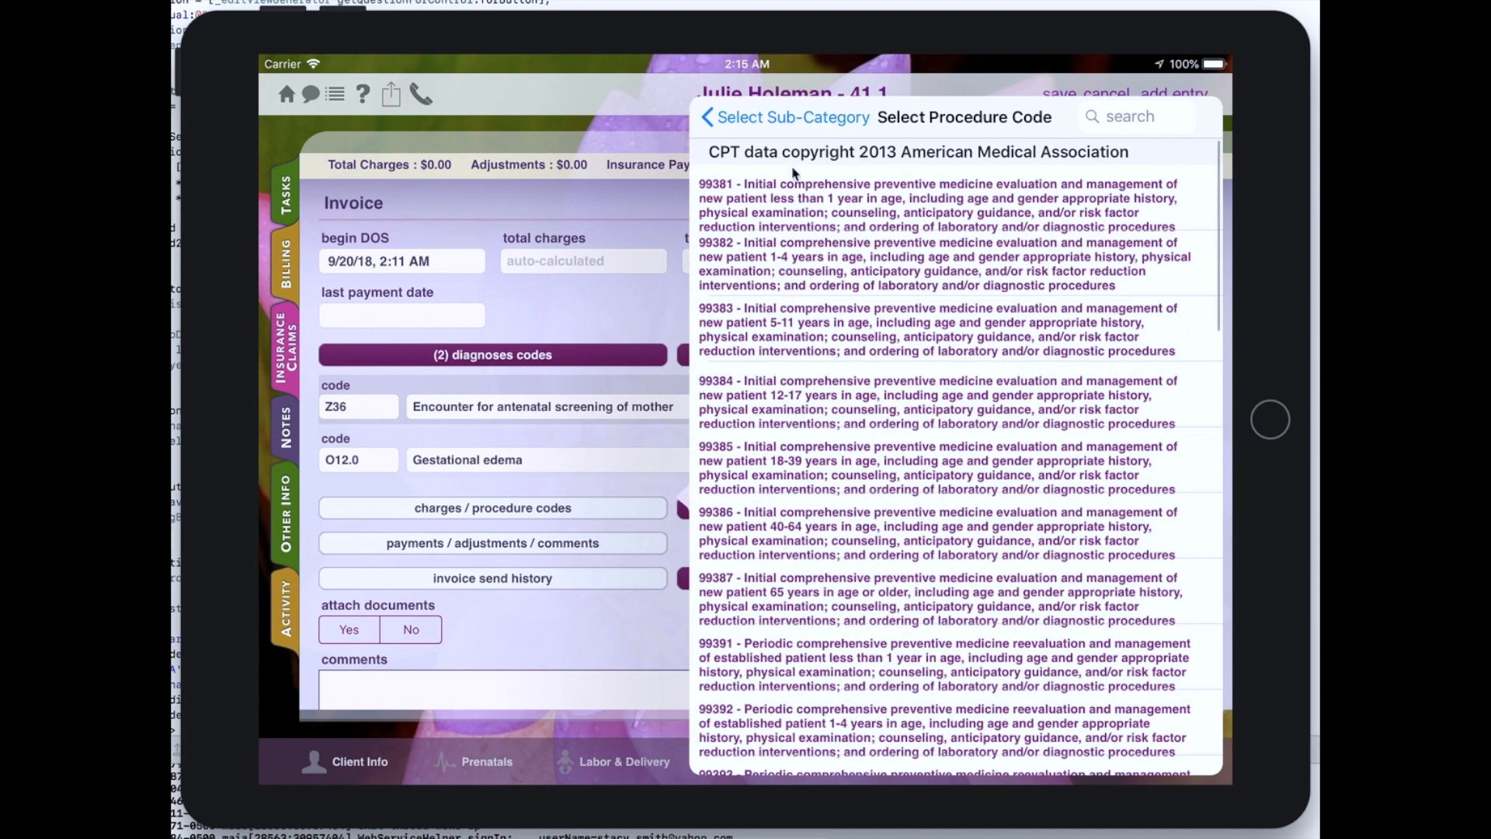
{"action": "scroll", "coordinate": [801, 497], "scroll_direction": "down", "scroll_amount": 10}
{"action": "left_click", "coordinate": [751, 120]}
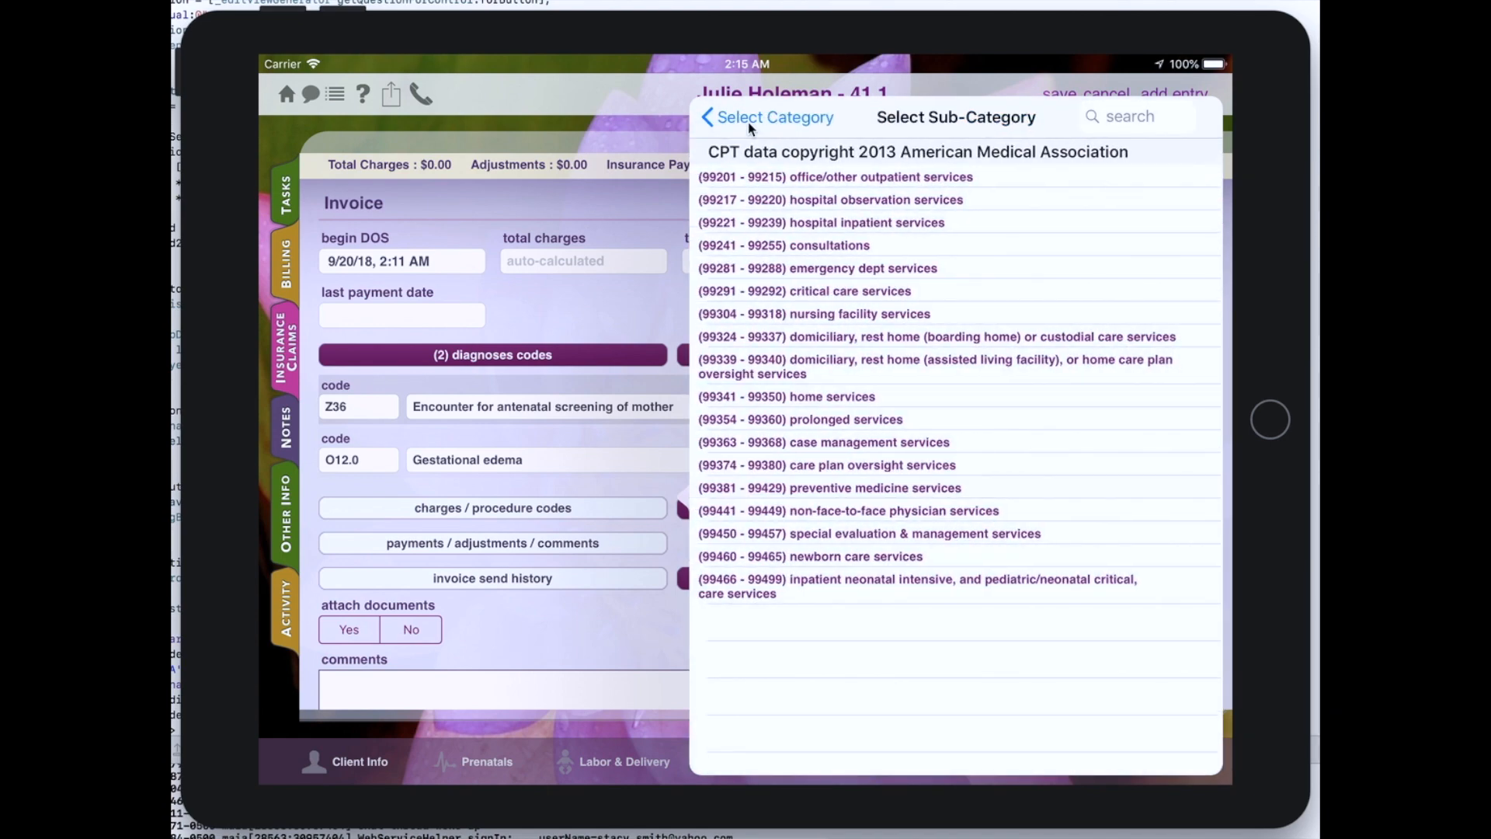
{"action": "left_click", "coordinate": [751, 121]}
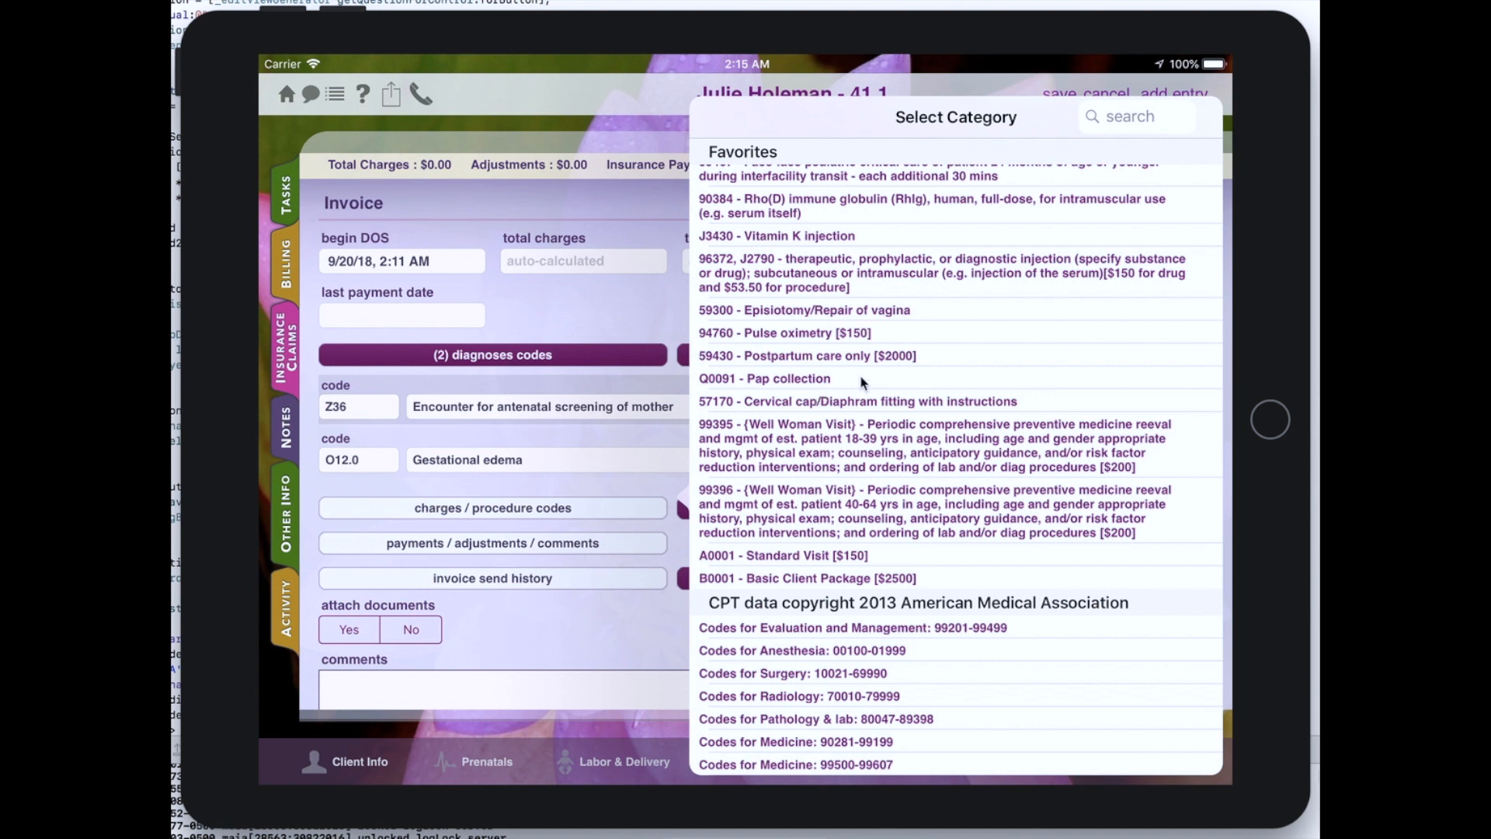
Search the charge codes for "Pregnancy" and look through the matching favorites and CPT codes.
{"action": "left_click", "coordinate": [1123, 125]}
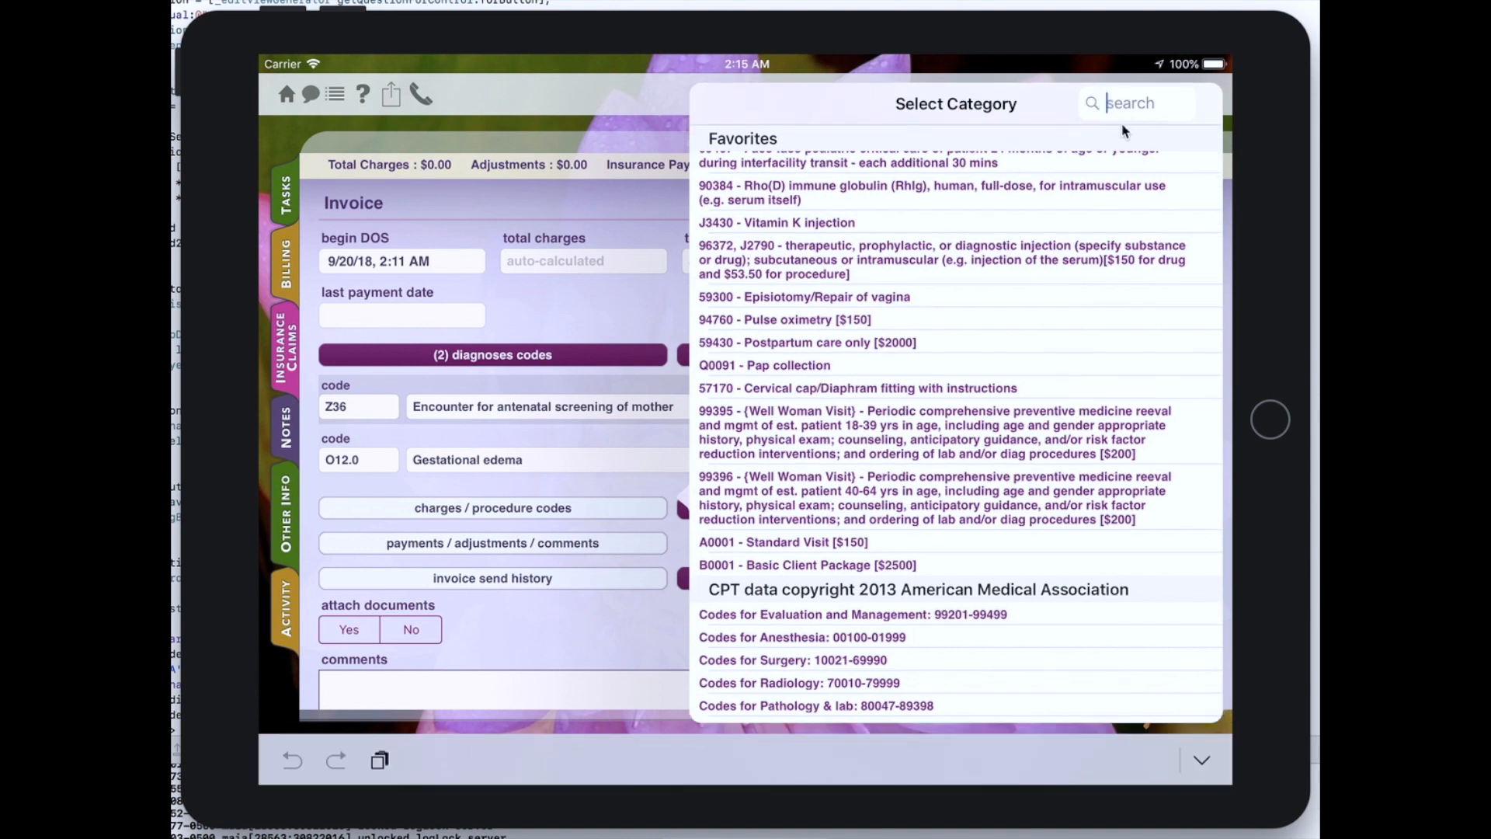
{"action": "type", "text": "Preg"}
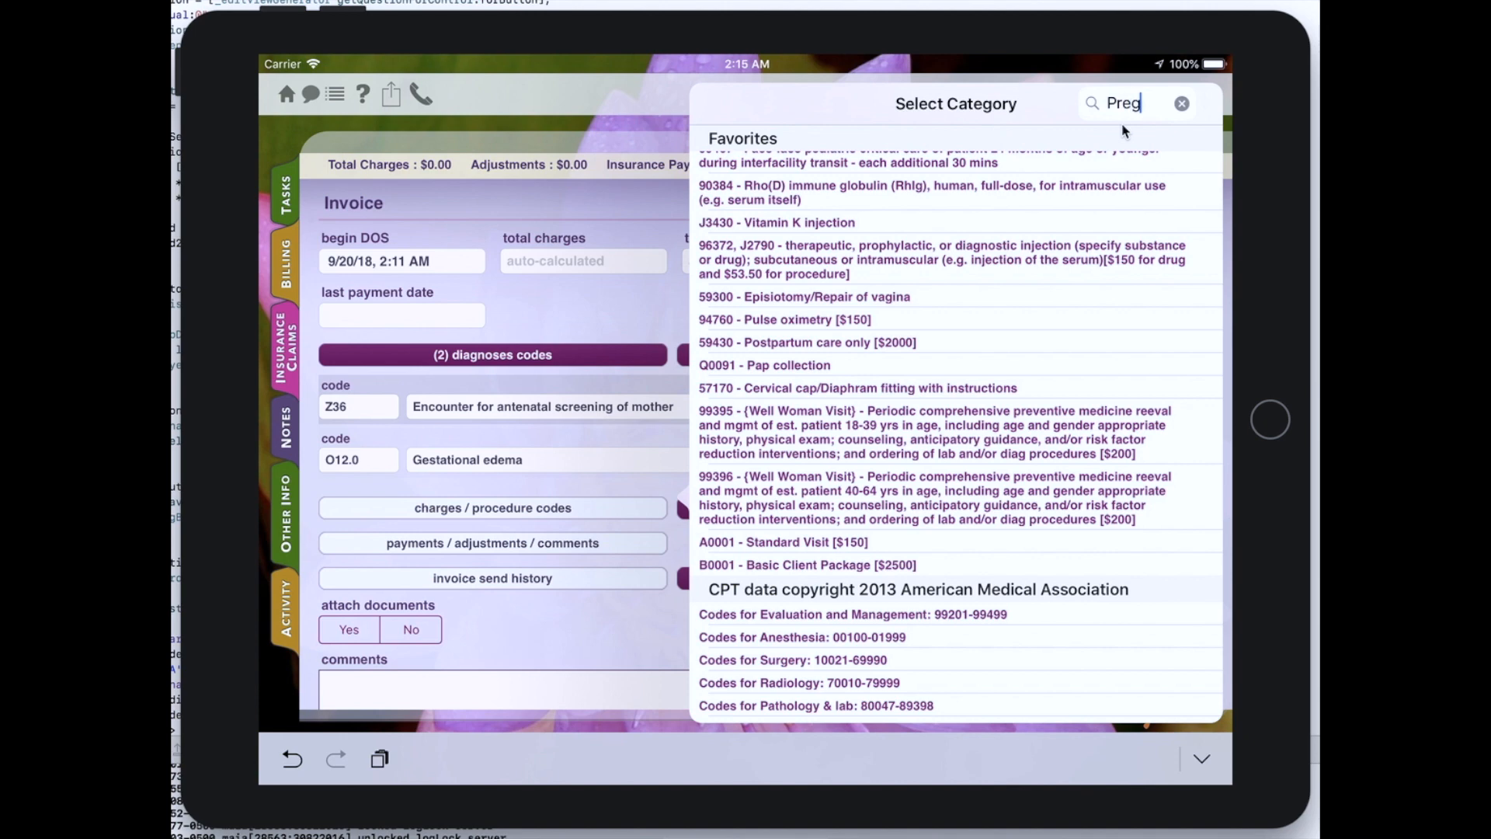
{"action": "type", "text": "nancy"}
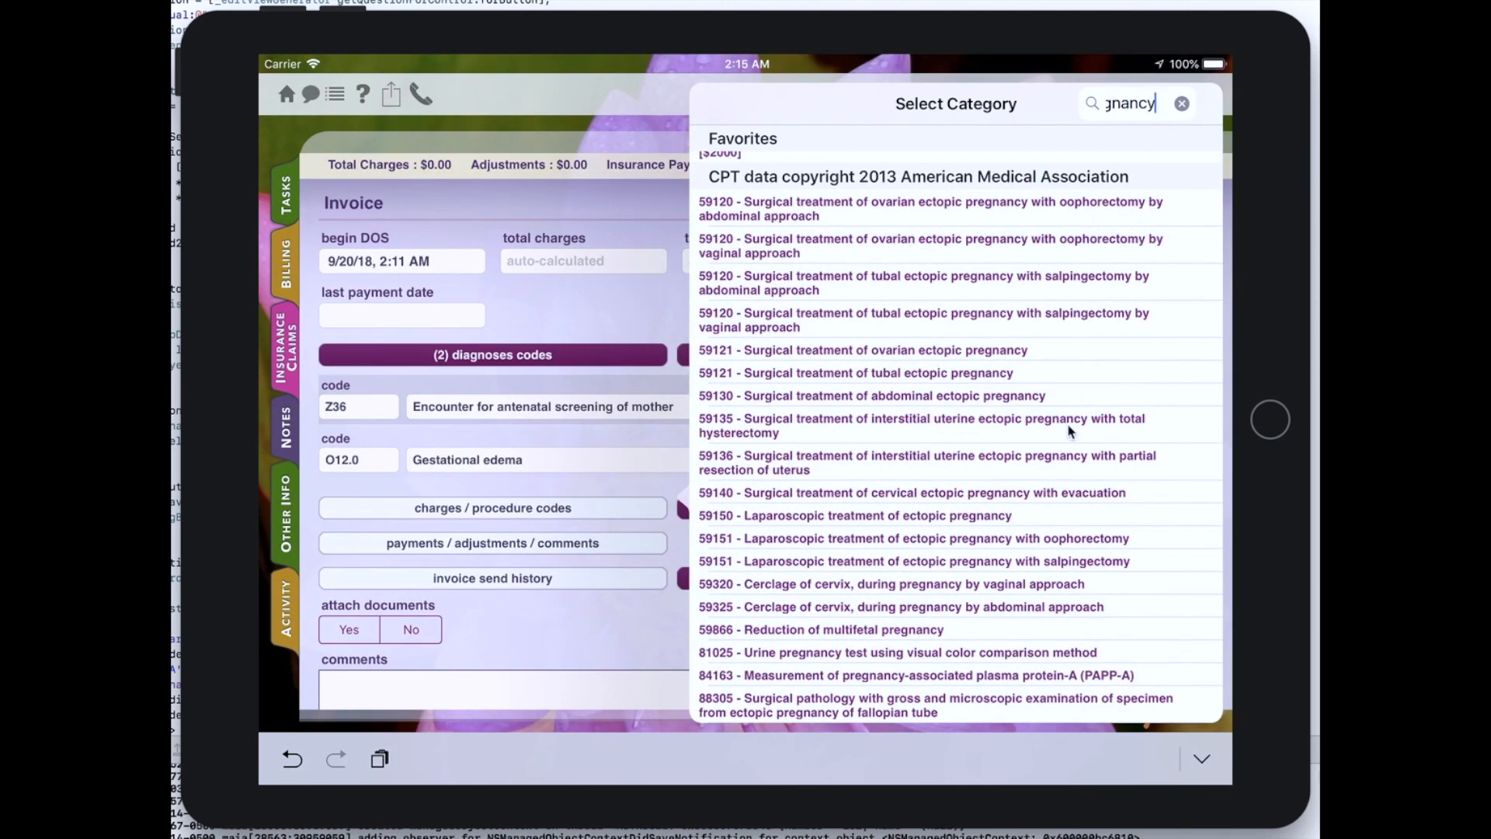
{"action": "left_click_drag", "start_coordinate": [1067, 422], "coordinate": [1106, 40]}
{"action": "left_click_drag", "start_coordinate": [905, 307], "coordinate": [855, 439]}
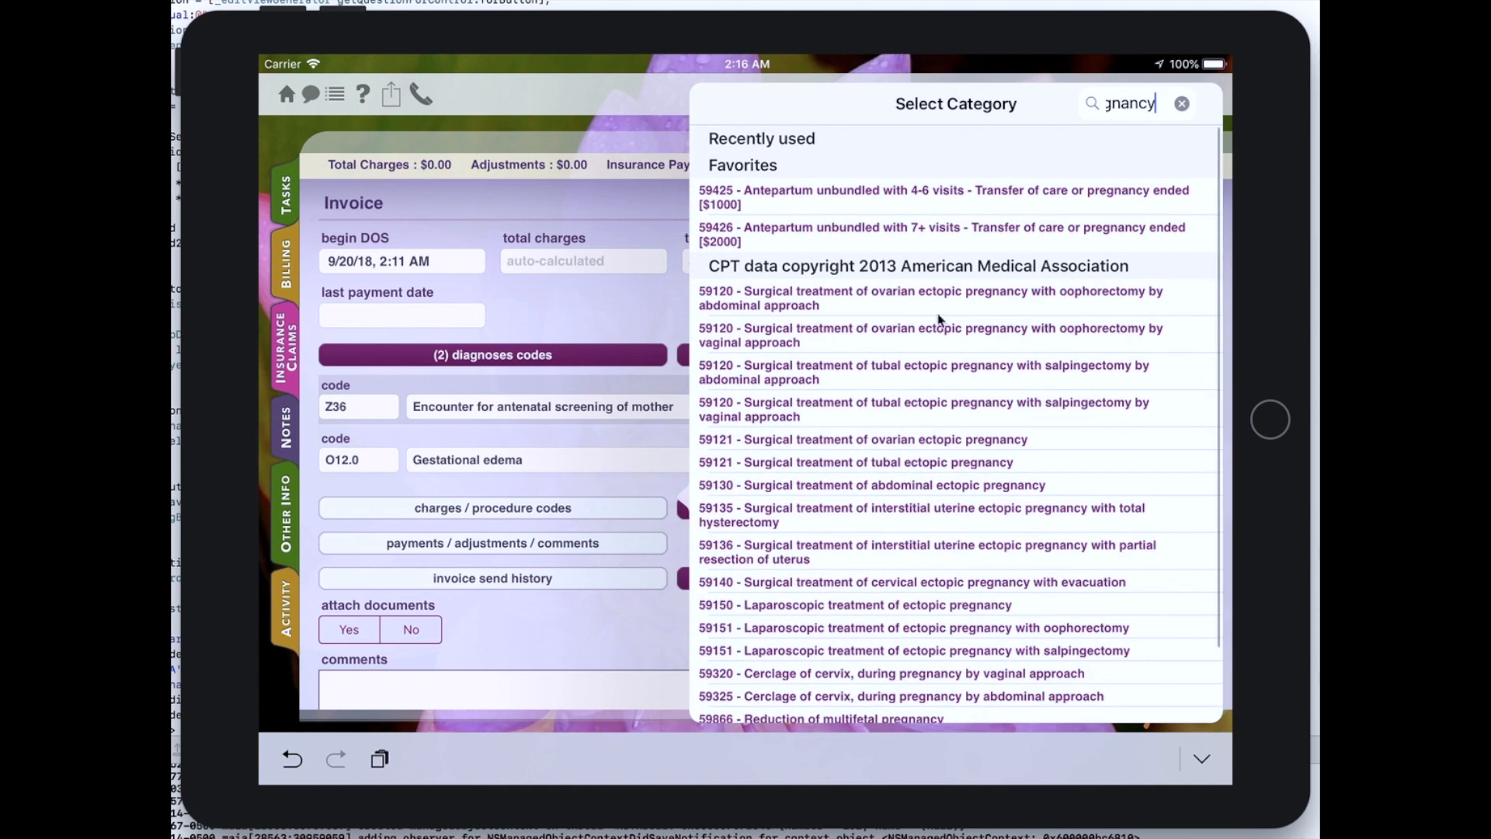
{"action": "left_click_drag", "start_coordinate": [940, 320], "coordinate": [944, 295]}
Search the charge codes for "Lactation" instead, and clear the search to restore the full list.
{"action": "left_click", "coordinate": [1182, 105]}
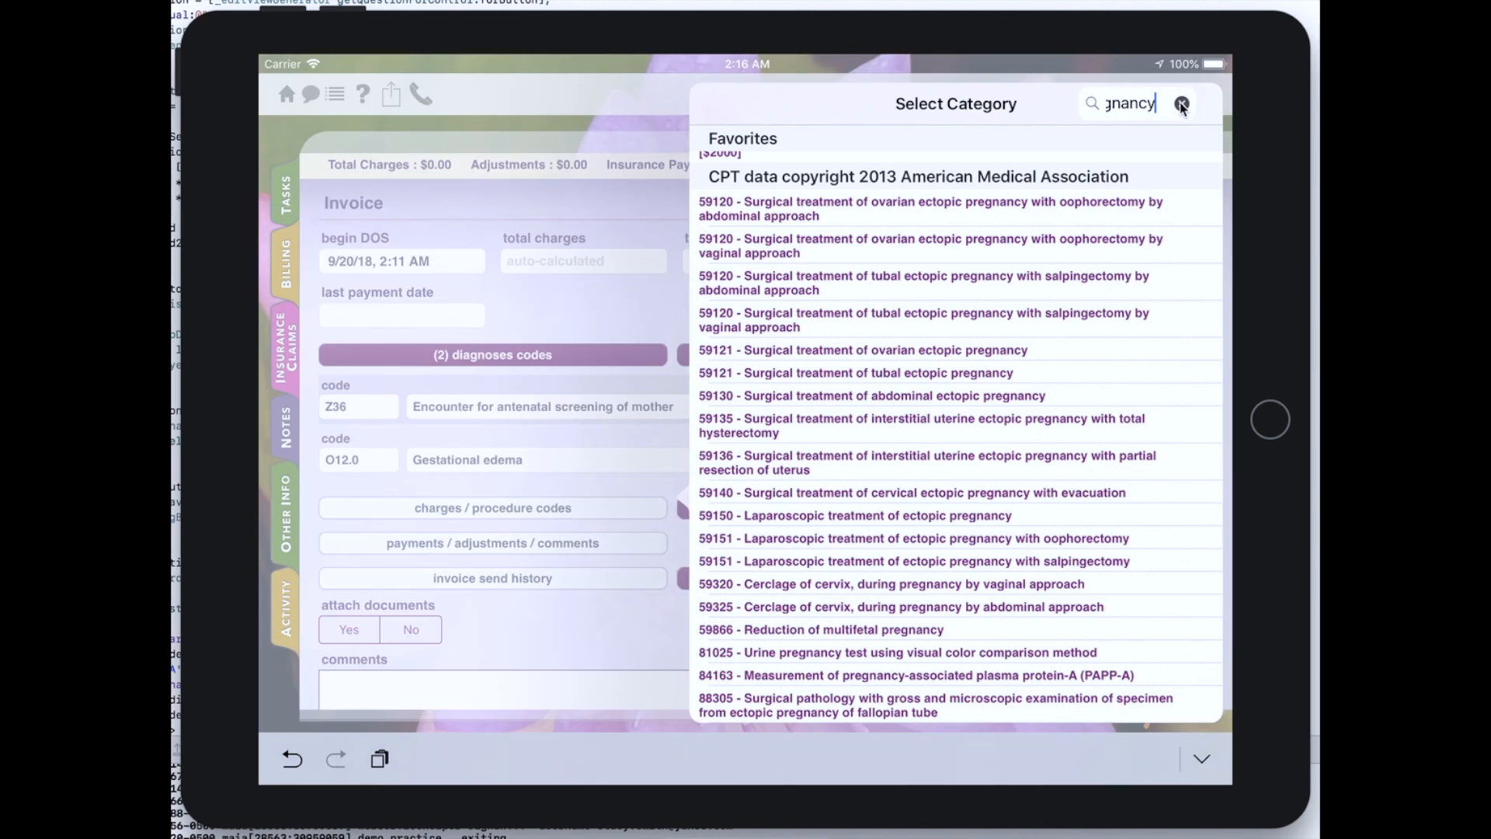
{"action": "type", "text": "La"}
{"action": "type", "text": "ctation"}
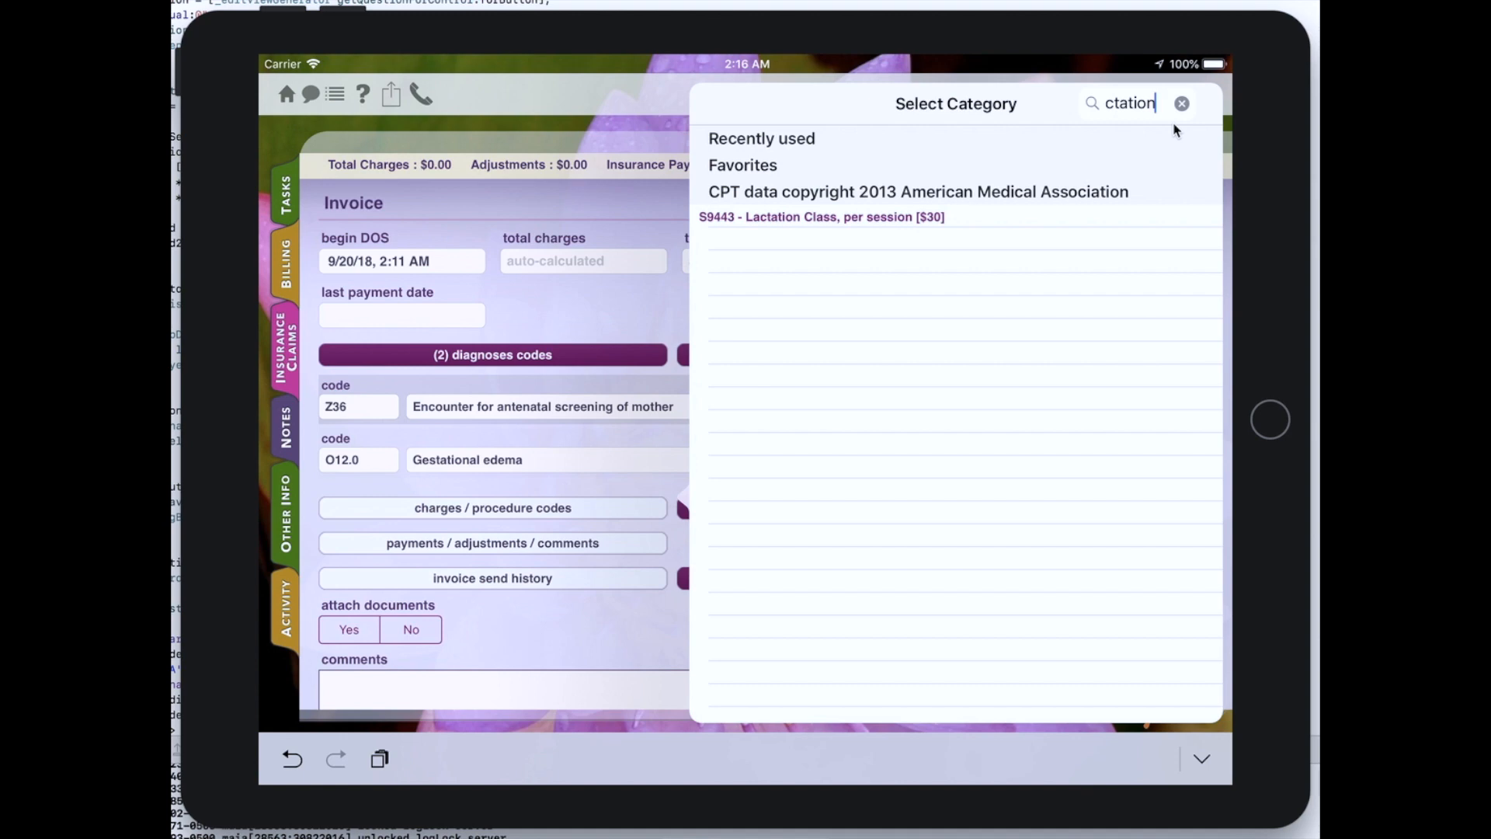
{"action": "left_click", "coordinate": [1182, 103]}
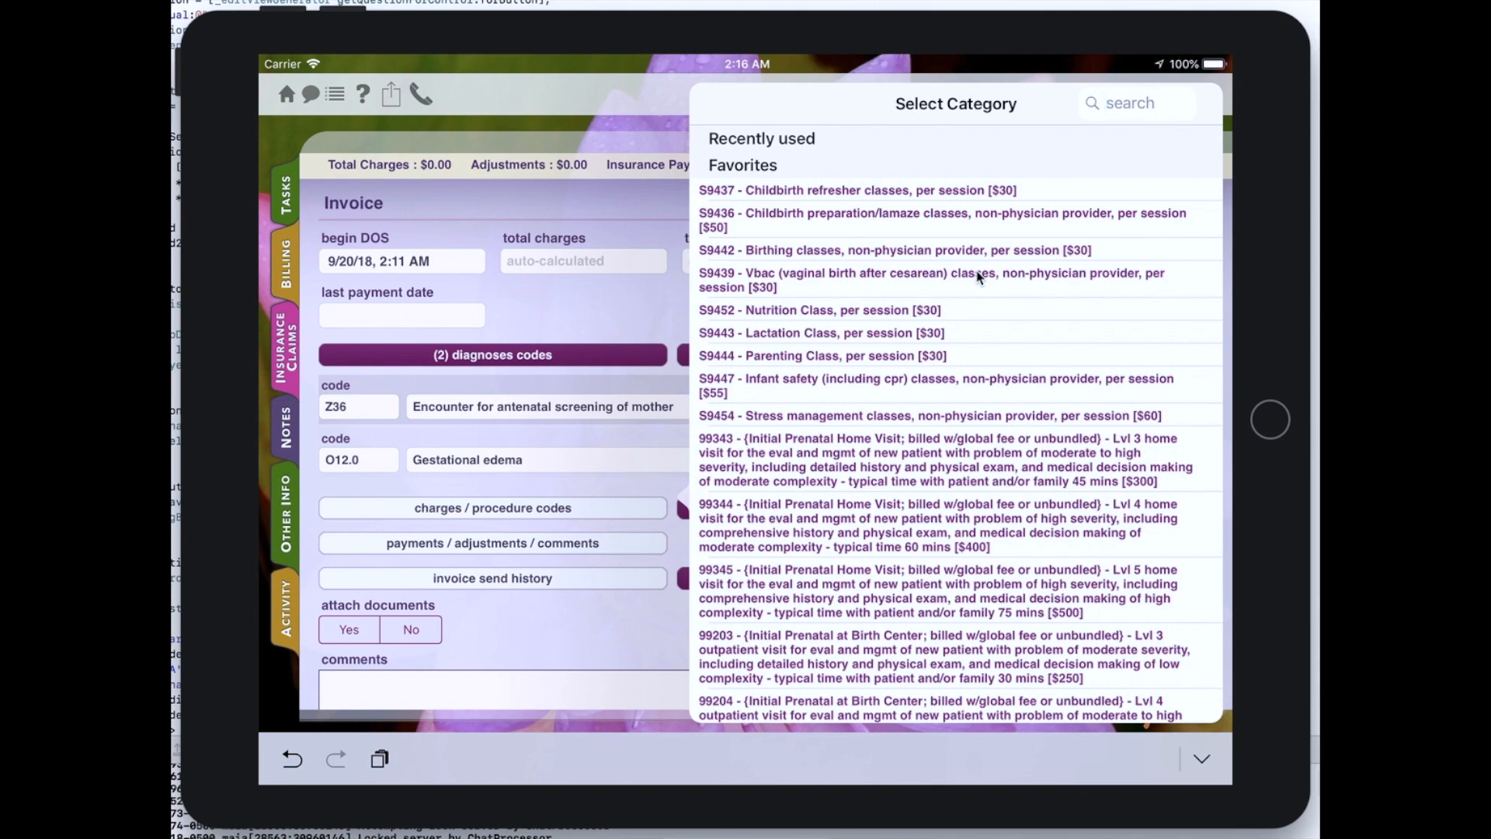
Add the favorite Well Woman Visit charge 99395 to the invoice.
{"action": "left_click_drag", "start_coordinate": [936, 545], "coordinate": [966, 152]}
{"action": "scroll", "coordinate": [966, 233], "scroll_direction": "down", "scroll_amount": 15}
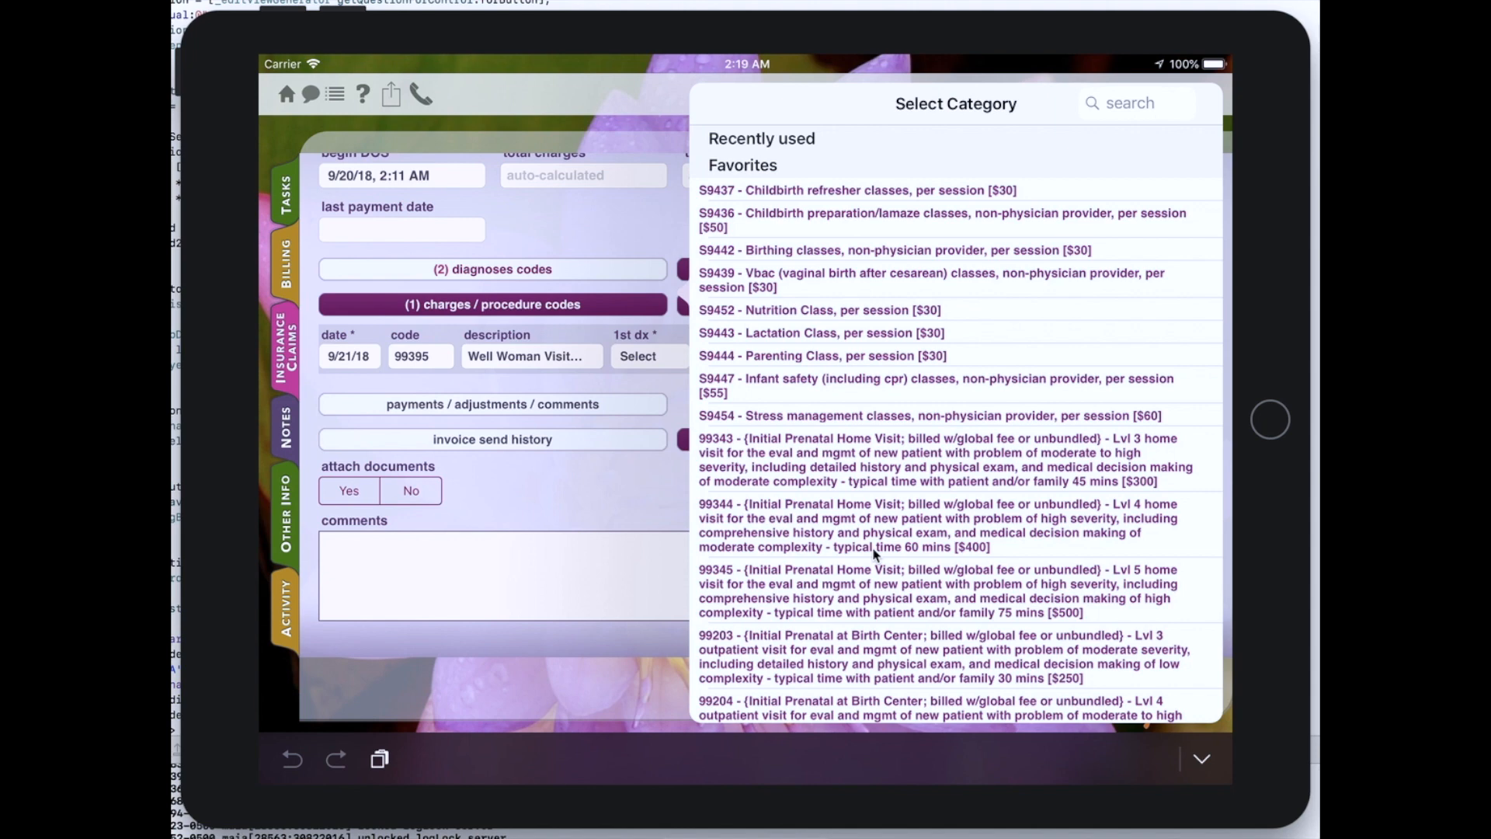
Add a second Well Woman Visit charge, code 99395 for ages 18-39, from the favorites.
{"action": "left_click_drag", "start_coordinate": [948, 637], "coordinate": [996, 319]}
{"action": "left_click_drag", "start_coordinate": [998, 635], "coordinate": [1002, 225]}
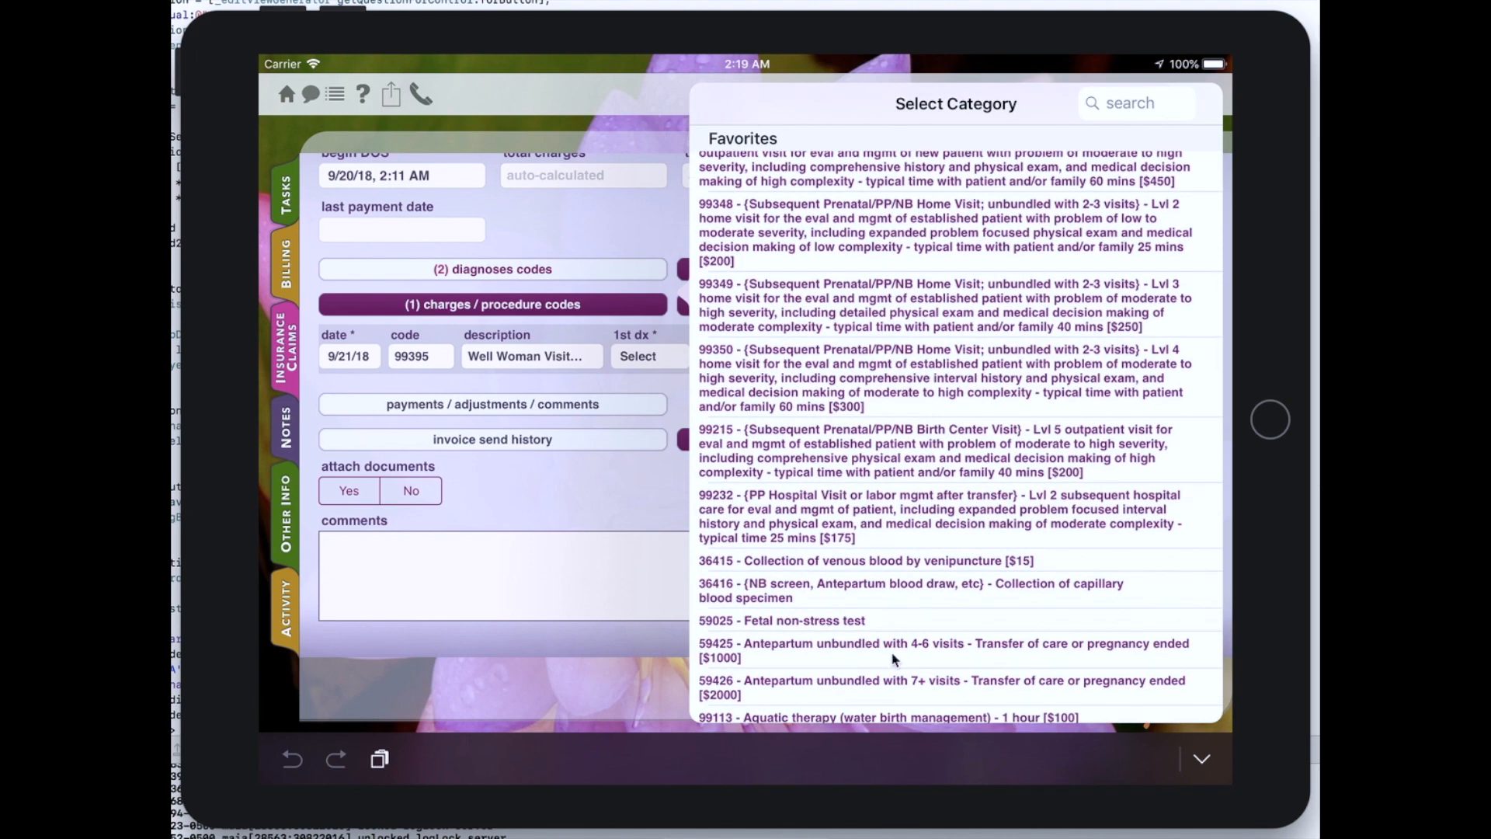
{"action": "left_click_drag", "start_coordinate": [893, 657], "coordinate": [904, 342]}
{"action": "left_click_drag", "start_coordinate": [907, 494], "coordinate": [913, 237]}
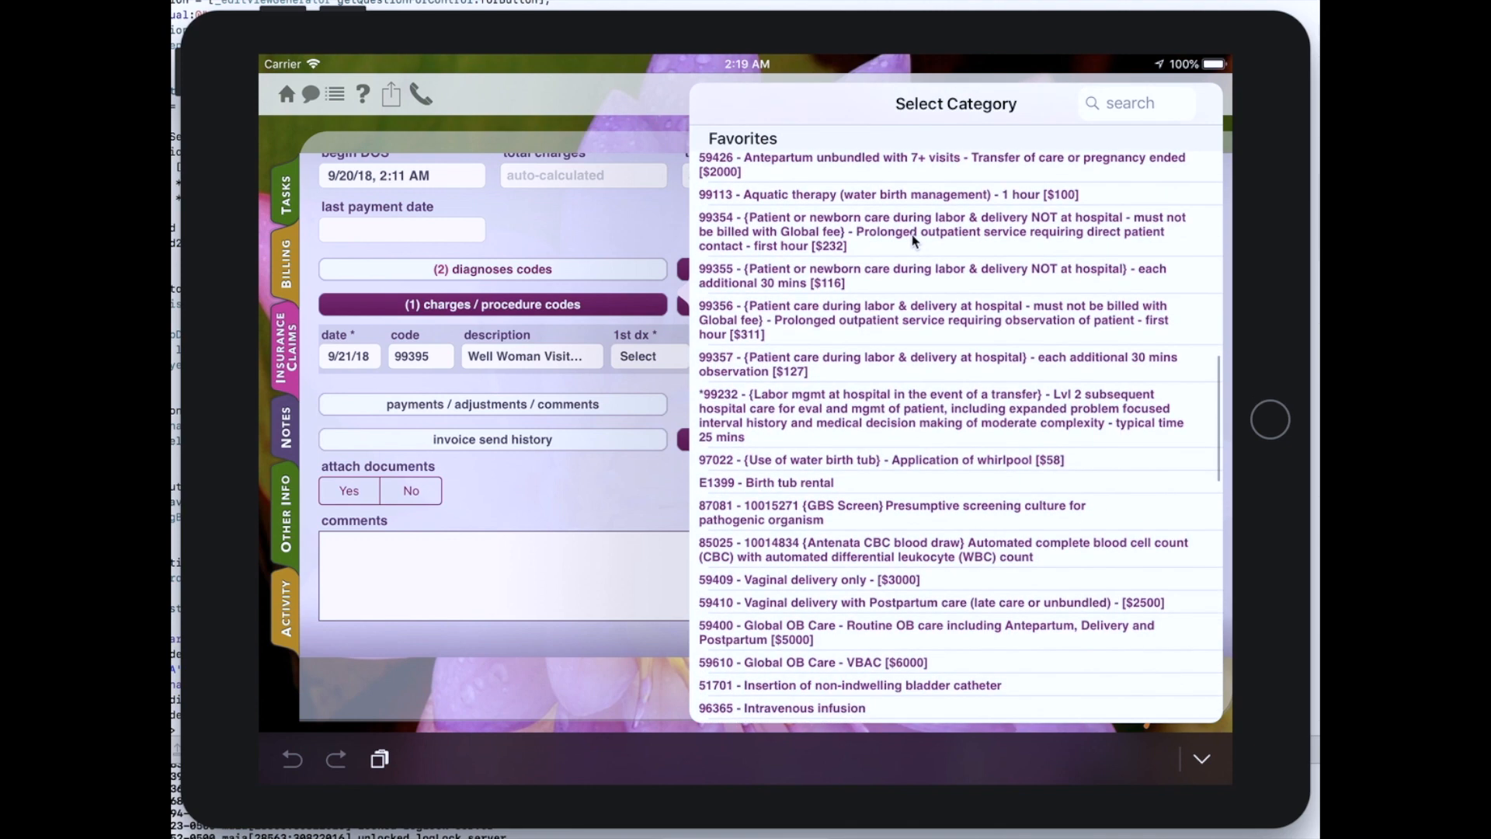
{"action": "left_click_drag", "start_coordinate": [935, 536], "coordinate": [926, 192]}
{"action": "left_click_drag", "start_coordinate": [950, 362], "coordinate": [949, 201]}
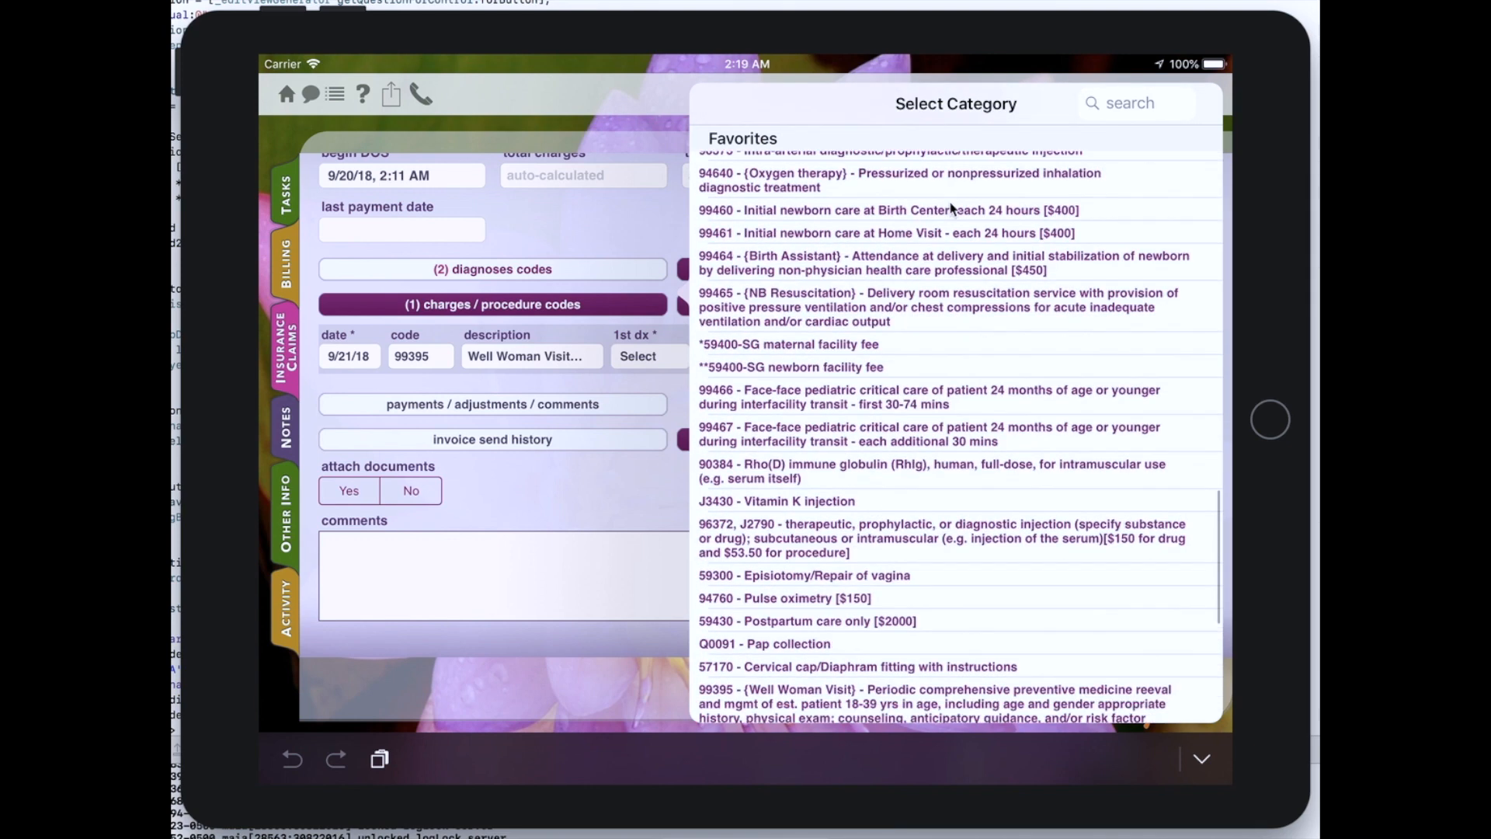
{"action": "left_click_drag", "start_coordinate": [949, 627], "coordinate": [946, 365]}
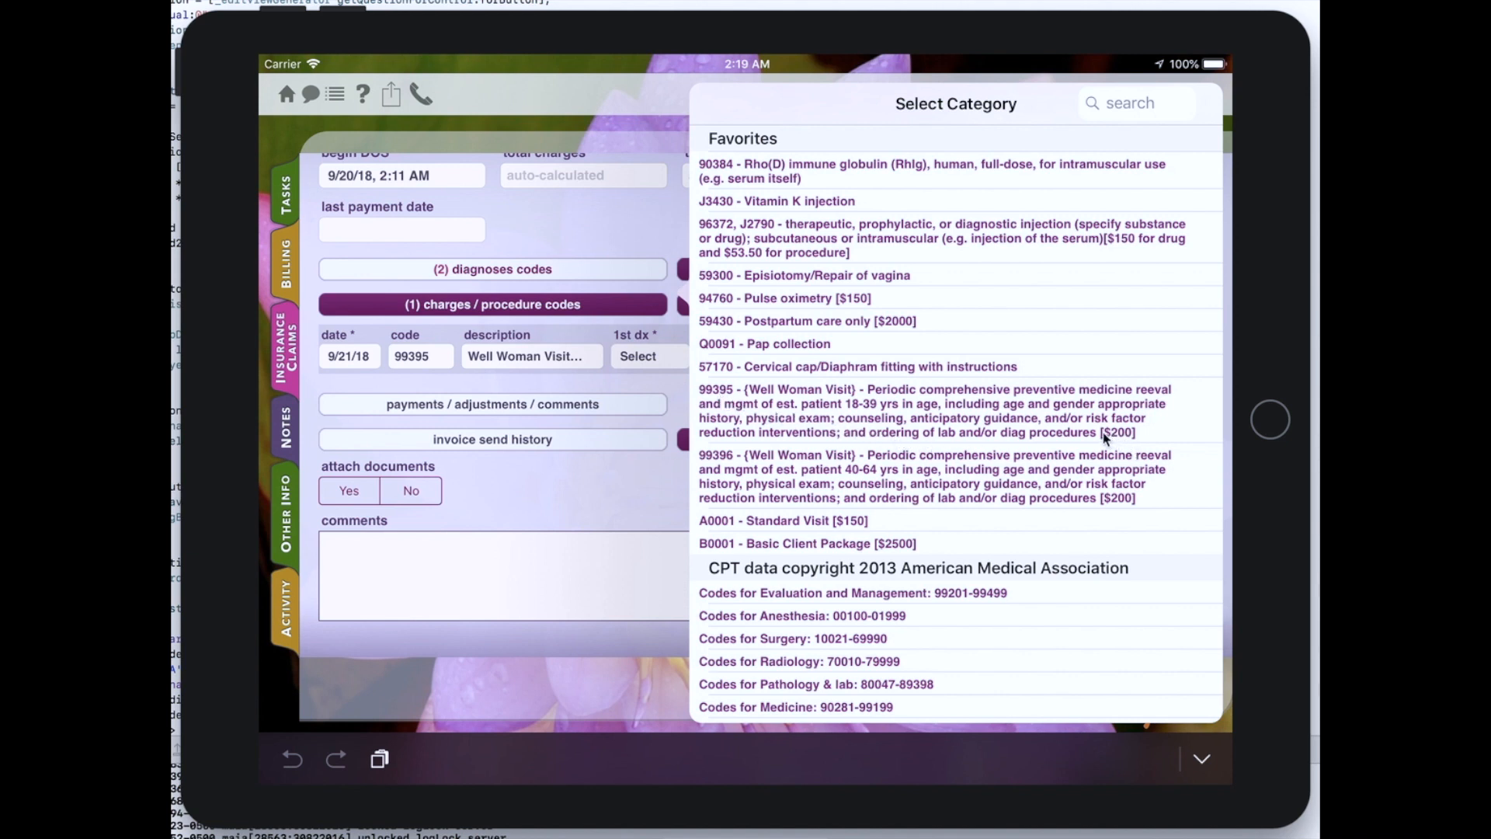
{"action": "left_click", "coordinate": [1054, 418]}
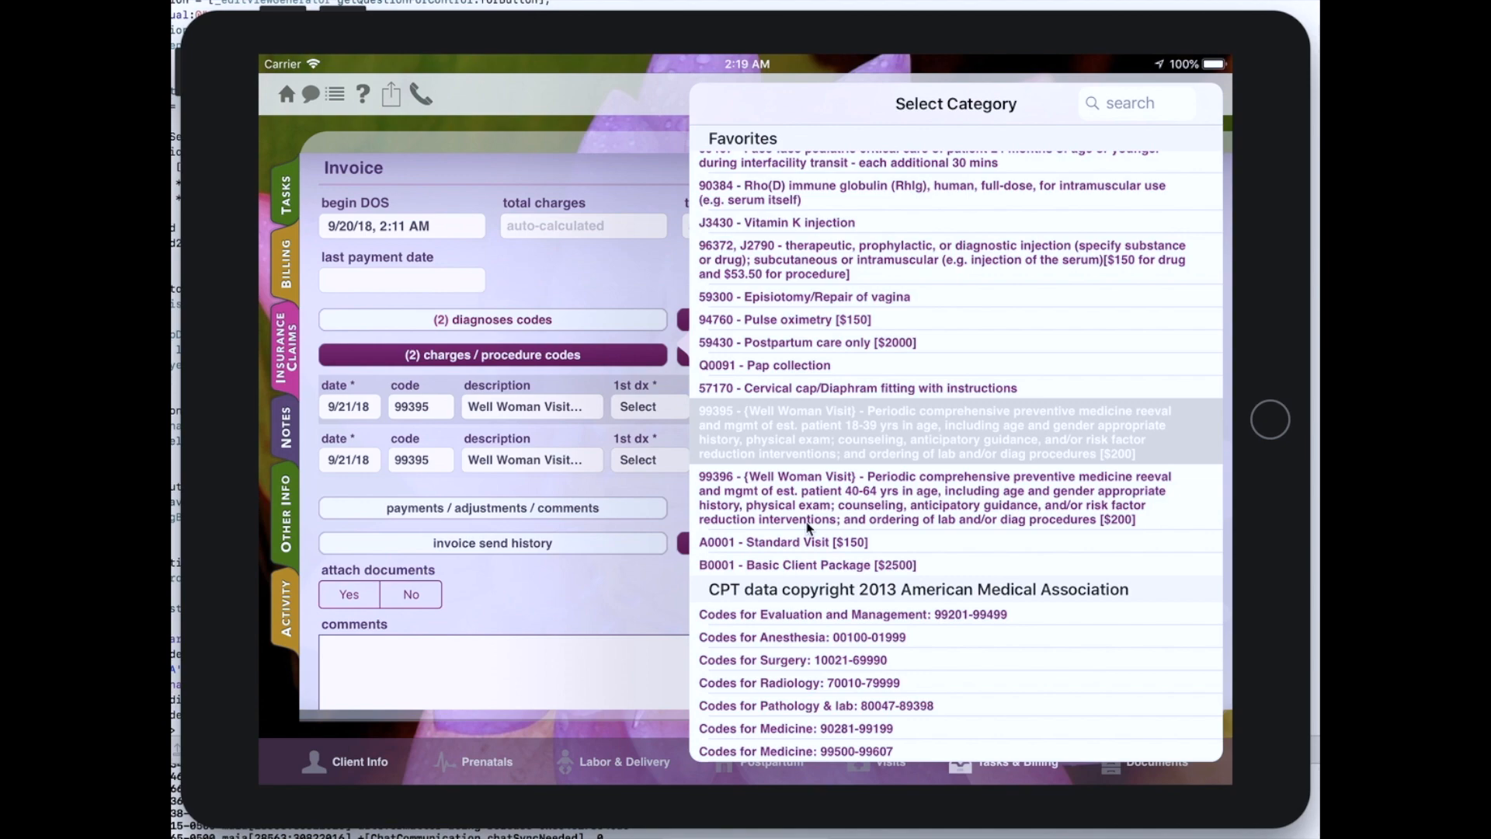
Add the favorite charge S9443, Lactation Class per session, to the invoice.
{"action": "scroll", "coordinate": [816, 544], "scroll_direction": "up", "scroll_amount": 5}
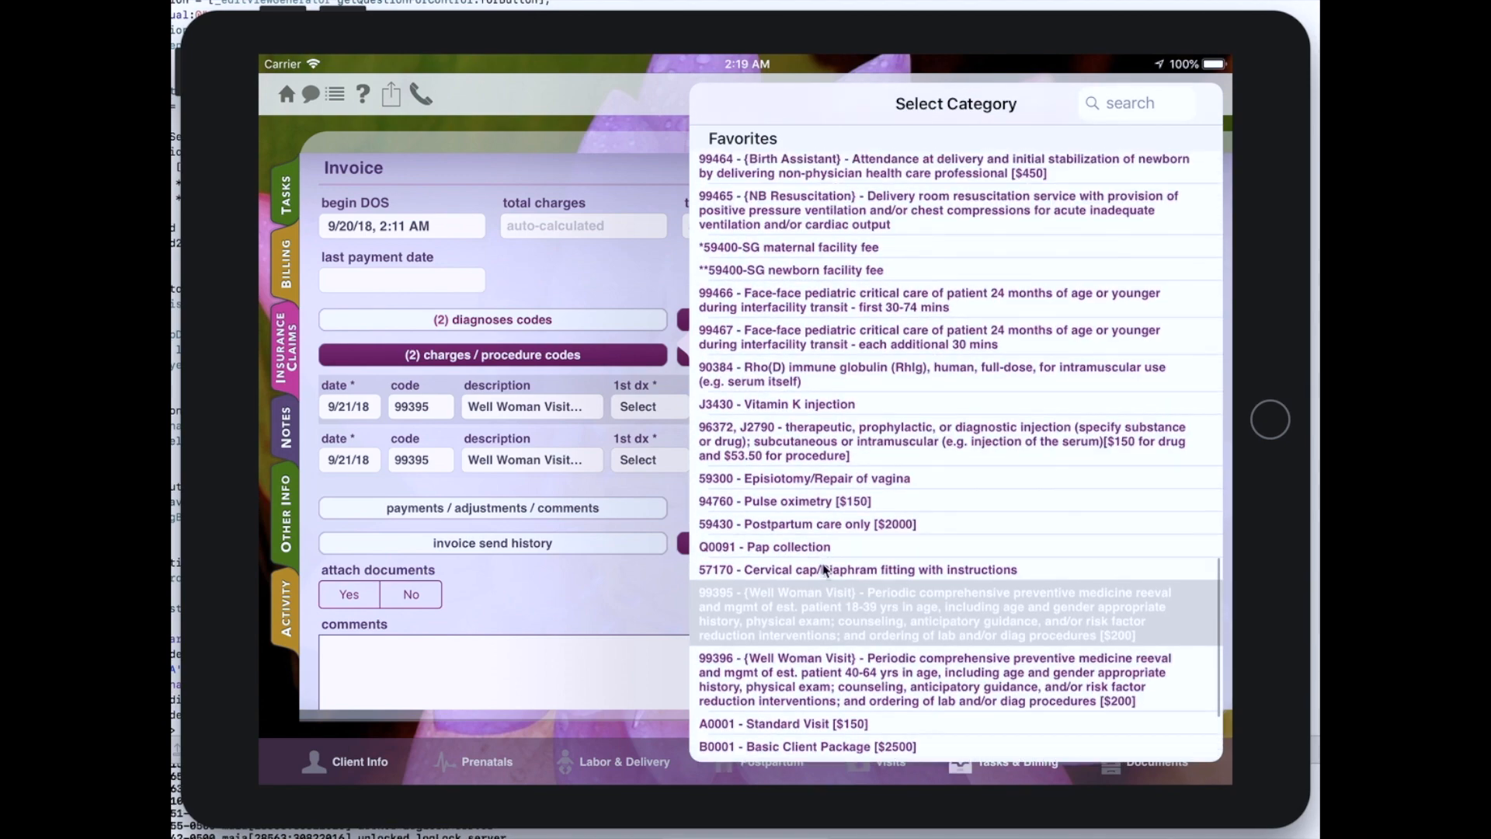
{"action": "scroll", "coordinate": [825, 560], "scroll_direction": "up", "scroll_amount": 10}
{"action": "scroll", "coordinate": [806, 325], "scroll_direction": "up", "scroll_amount": 10}
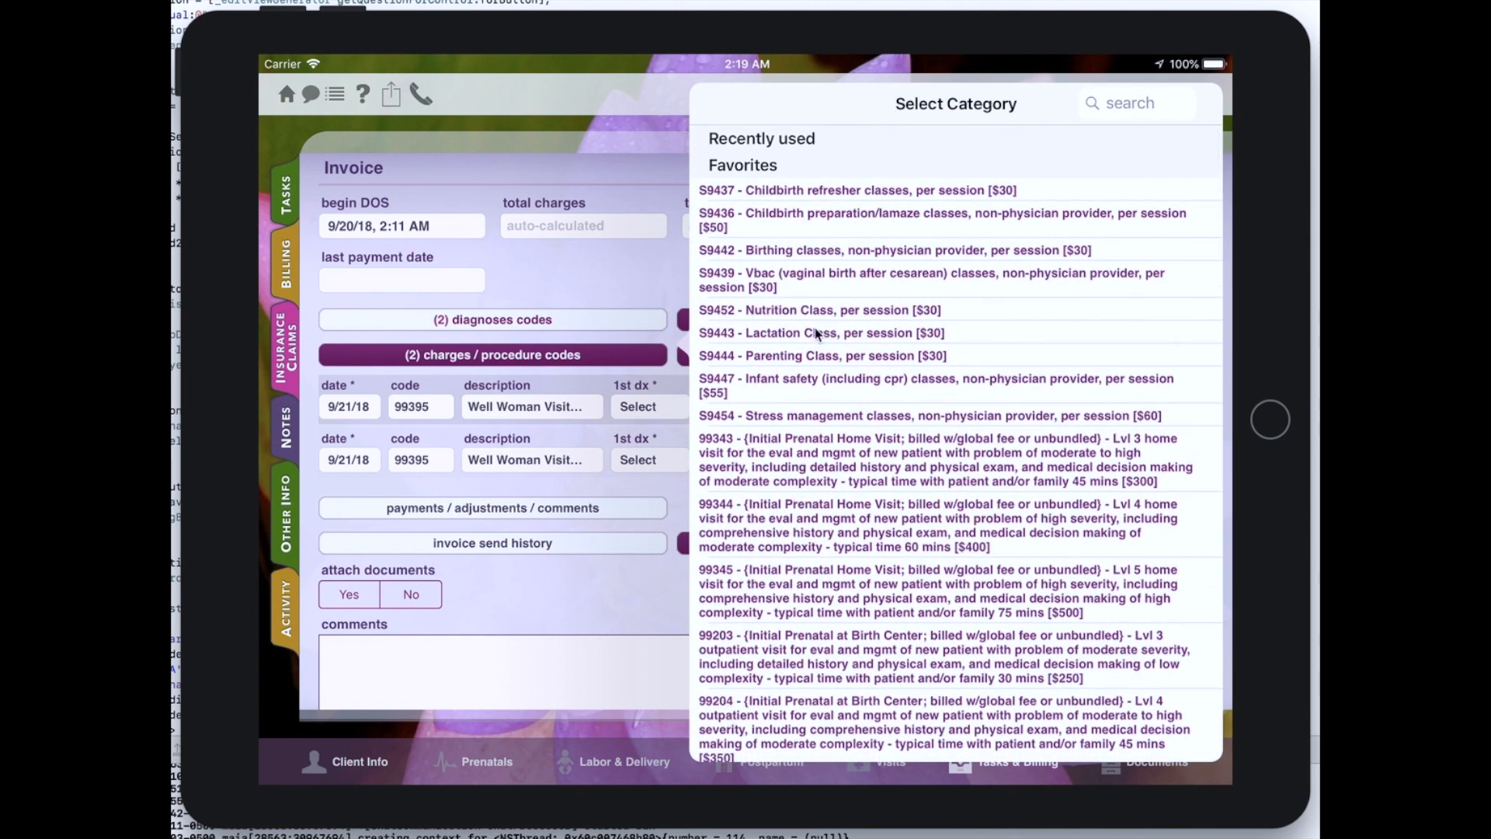
{"action": "left_click", "coordinate": [817, 334]}
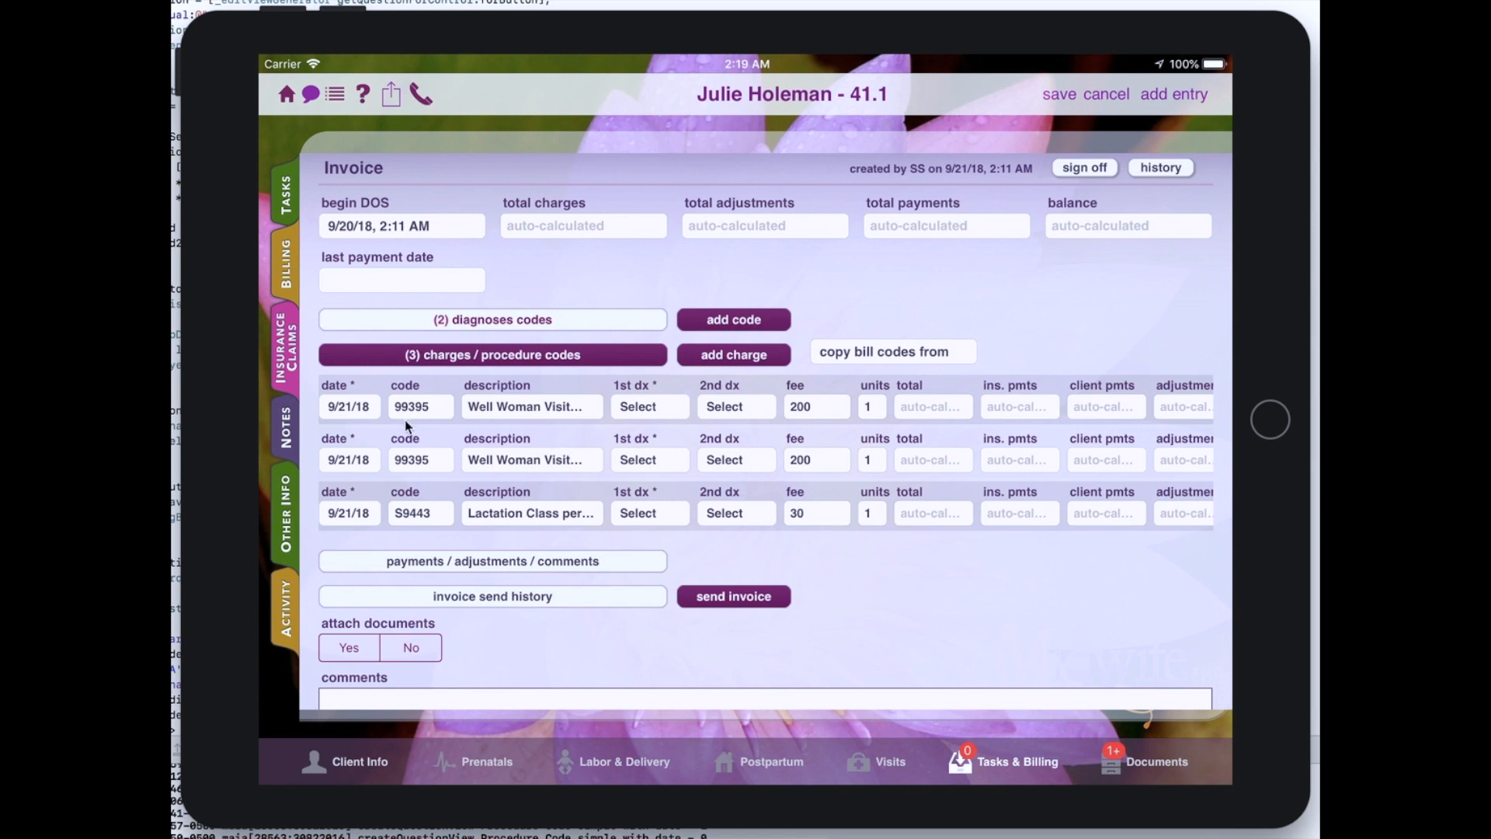
Set the date of the first Well Woman Visit charge to September 20, 2018.
{"action": "left_click", "coordinate": [347, 410]}
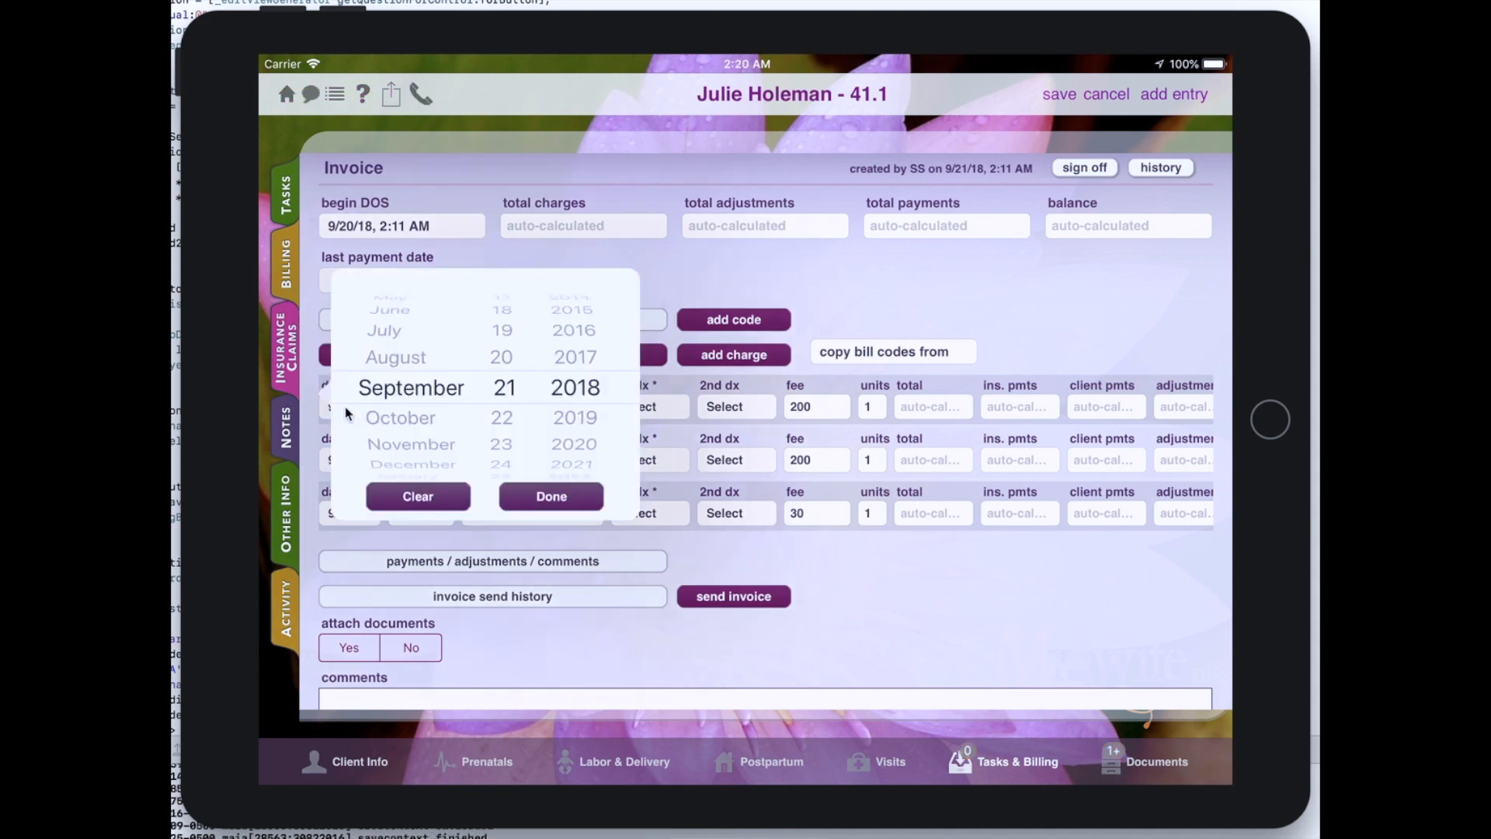
{"action": "left_click_drag", "start_coordinate": [495, 408], "coordinate": [495, 437]}
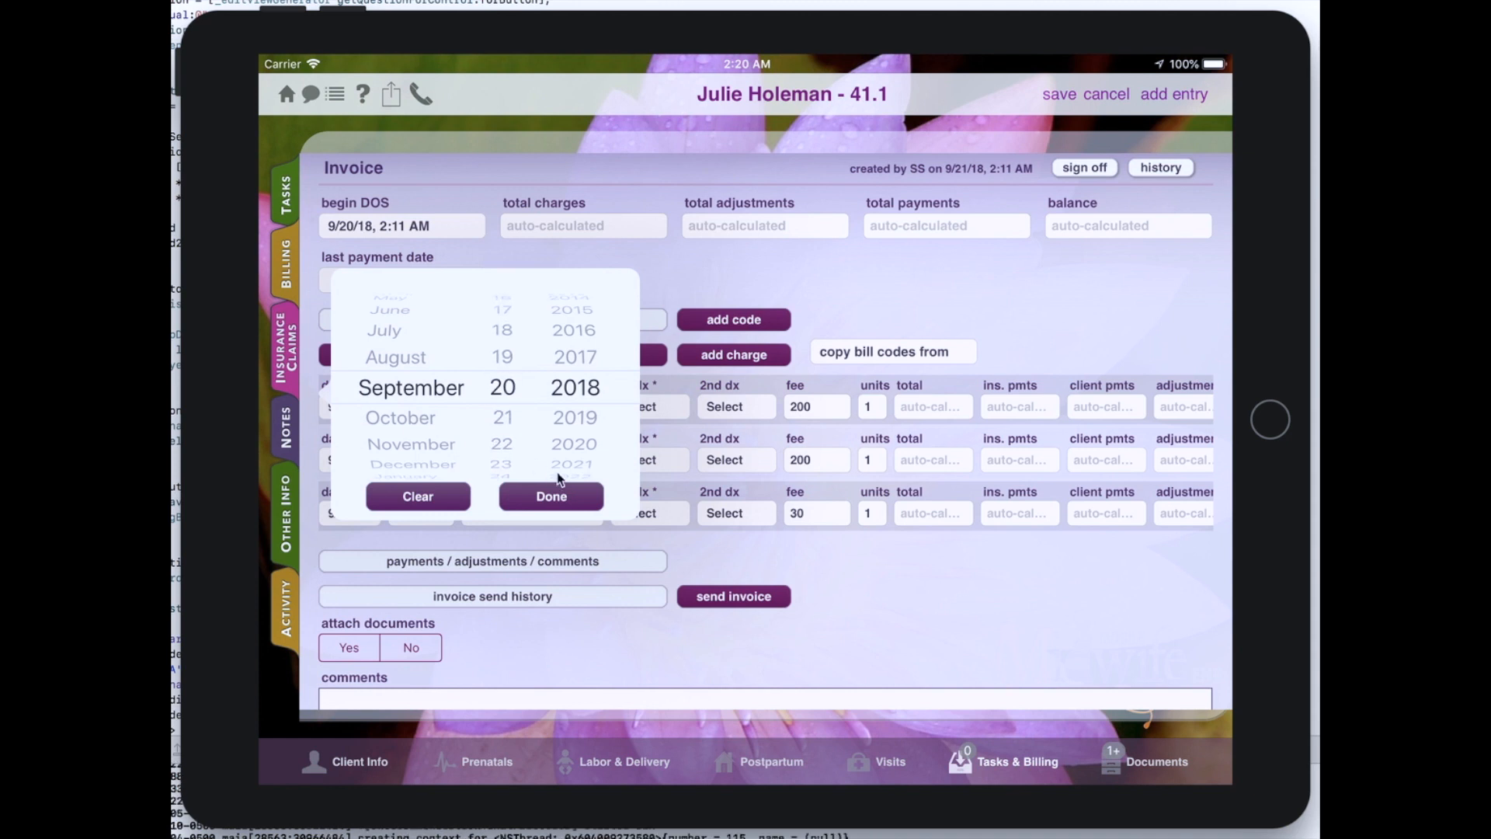
{"action": "left_click", "coordinate": [570, 500]}
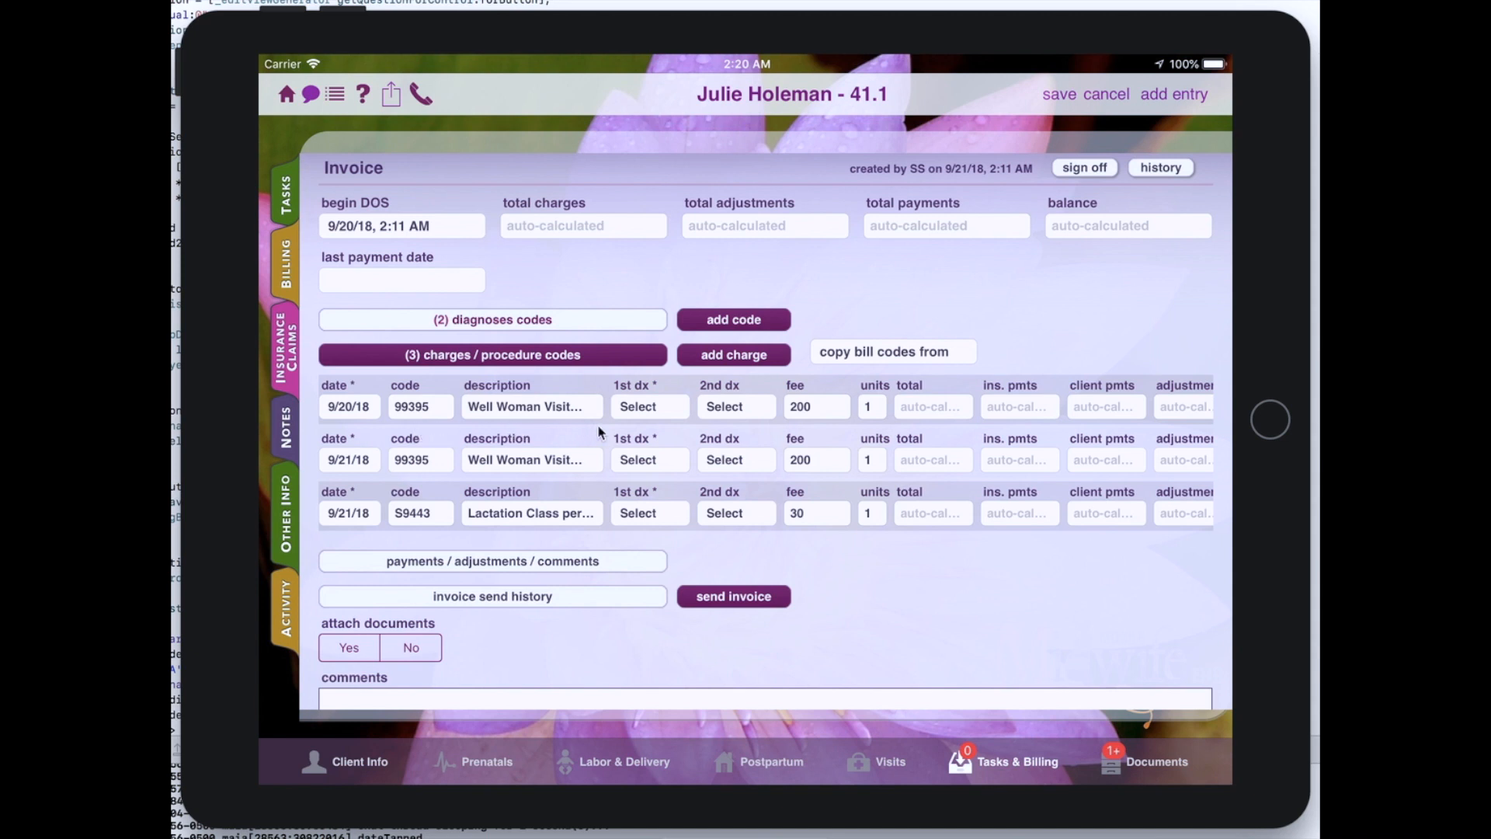
Assign Encounter for antenatal screening of mother as first diagnosis and Gestational edema as second diagnosis on the first Well Woman Visit charge.
{"action": "left_click", "coordinate": [636, 412]}
{"action": "left_click_drag", "start_coordinate": [660, 276], "coordinate": [665, 241]}
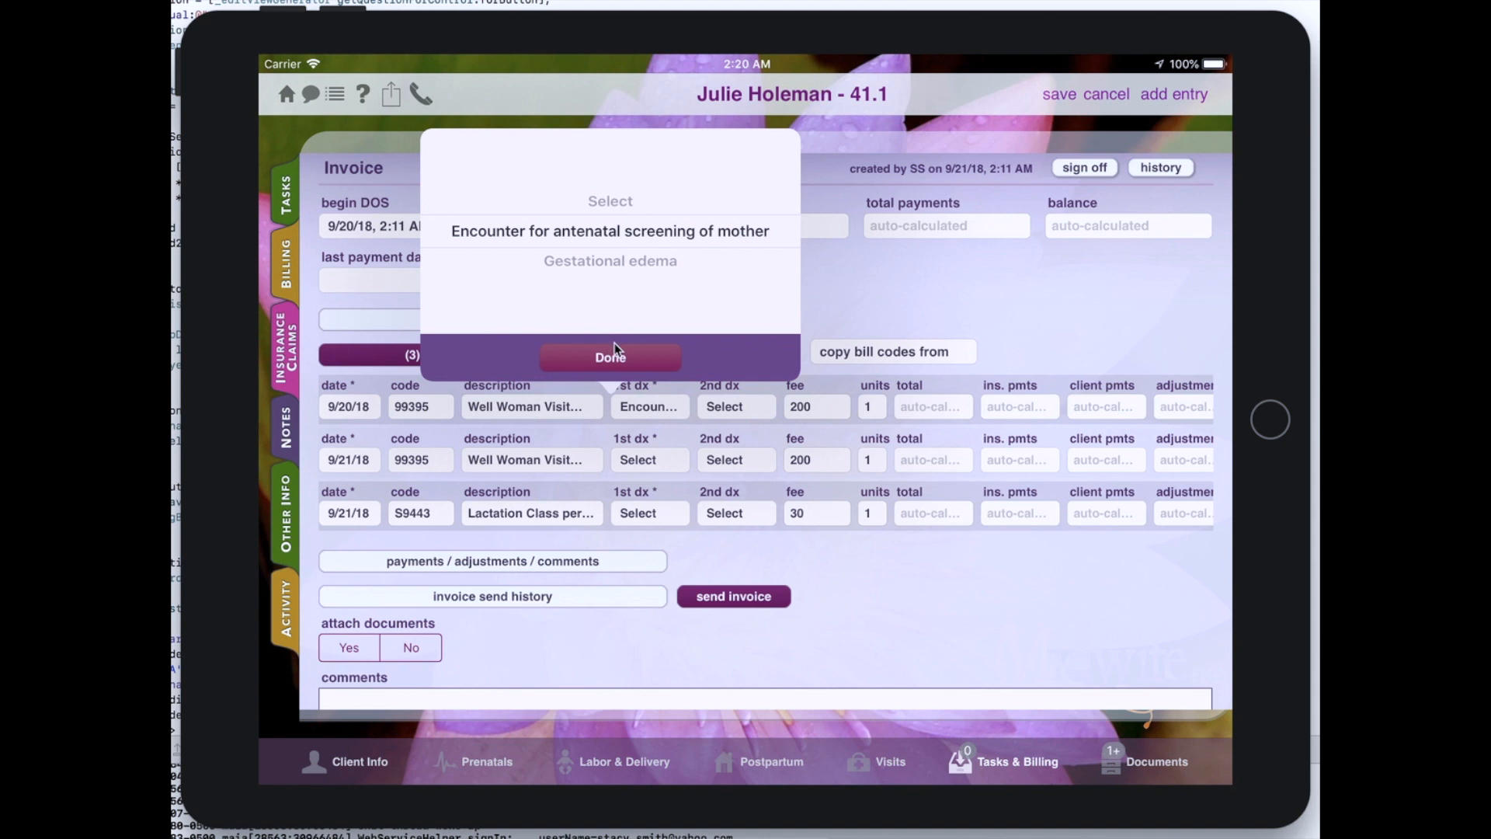
{"action": "left_click", "coordinate": [601, 358]}
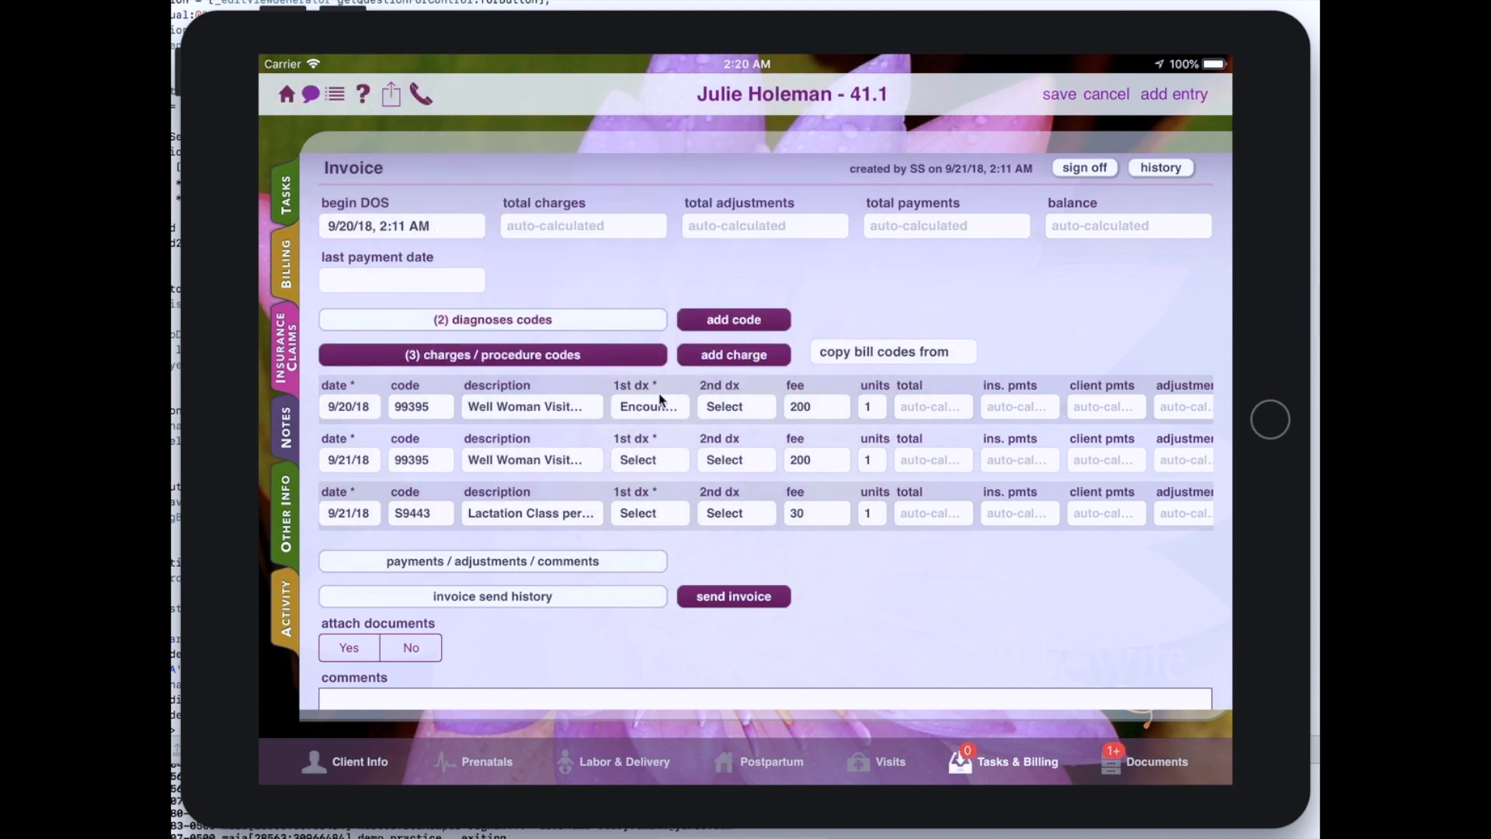
{"action": "left_click", "coordinate": [725, 421]}
{"action": "left_click_drag", "start_coordinate": [731, 273], "coordinate": [732, 198]}
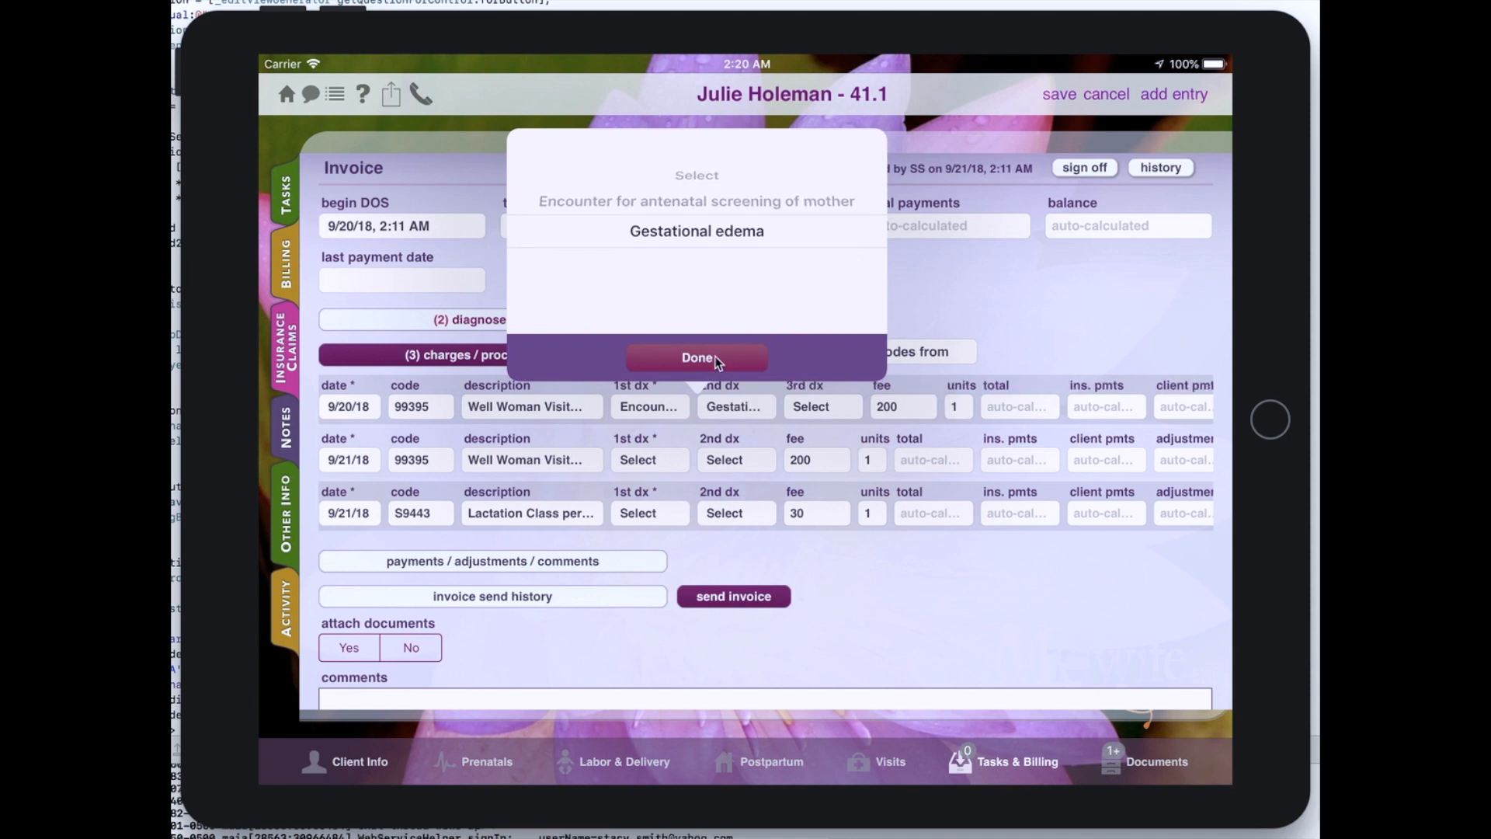
{"action": "left_click", "coordinate": [719, 362]}
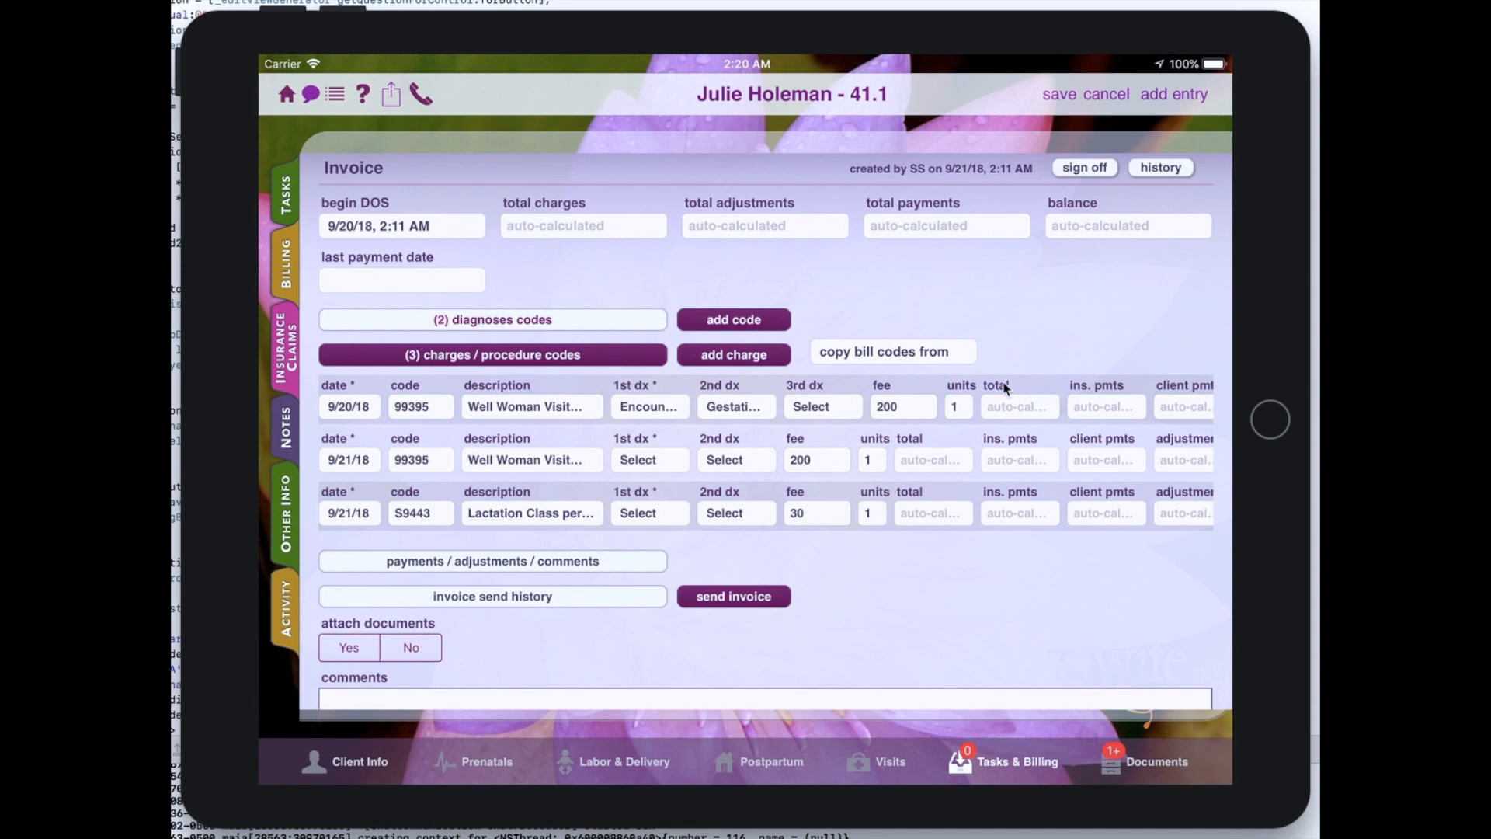
{"action": "left_click_drag", "start_coordinate": [995, 394], "coordinate": [662, 396]}
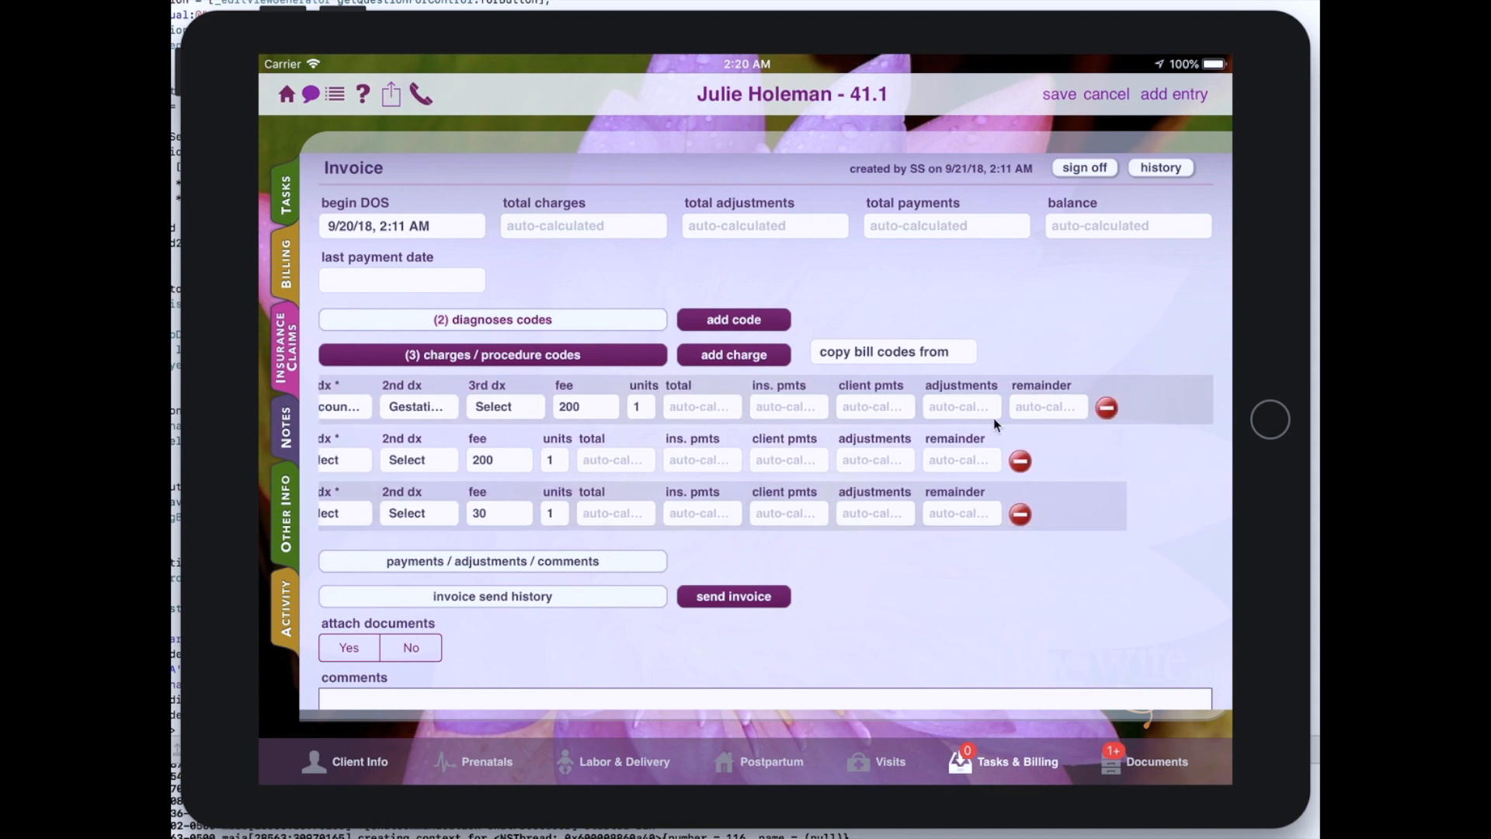
{"action": "left_click_drag", "start_coordinate": [563, 388], "coordinate": [945, 414]}
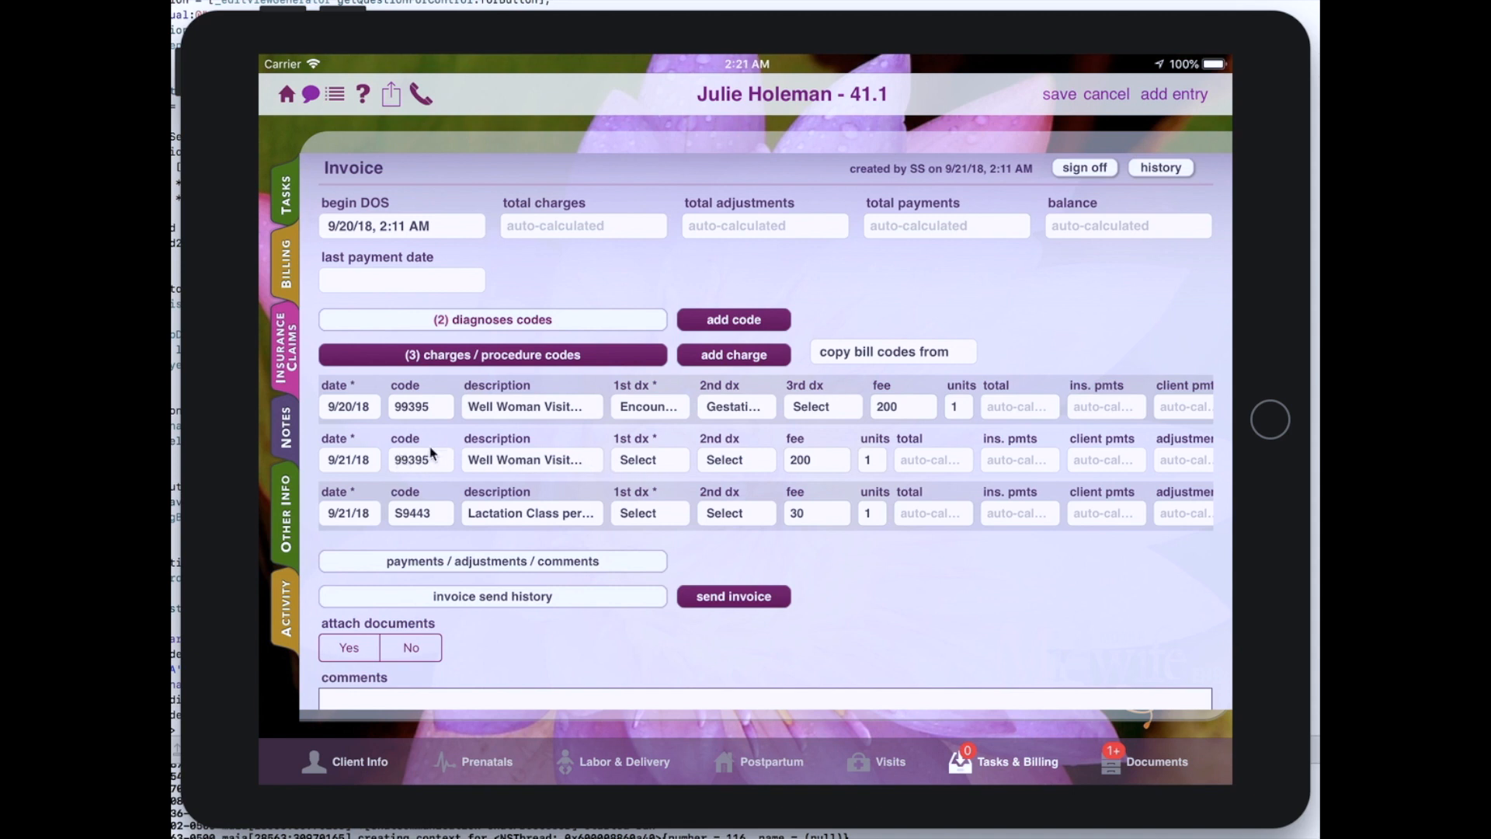
Date the second Well Woman Visit charge September 20, 2018 and set its first diagnosis to Encounter for antenatal screening of mother.
{"action": "left_click", "coordinate": [354, 462]}
{"action": "left_click_drag", "start_coordinate": [506, 466], "coordinate": [506, 499]}
{"action": "left_click", "coordinate": [553, 550]}
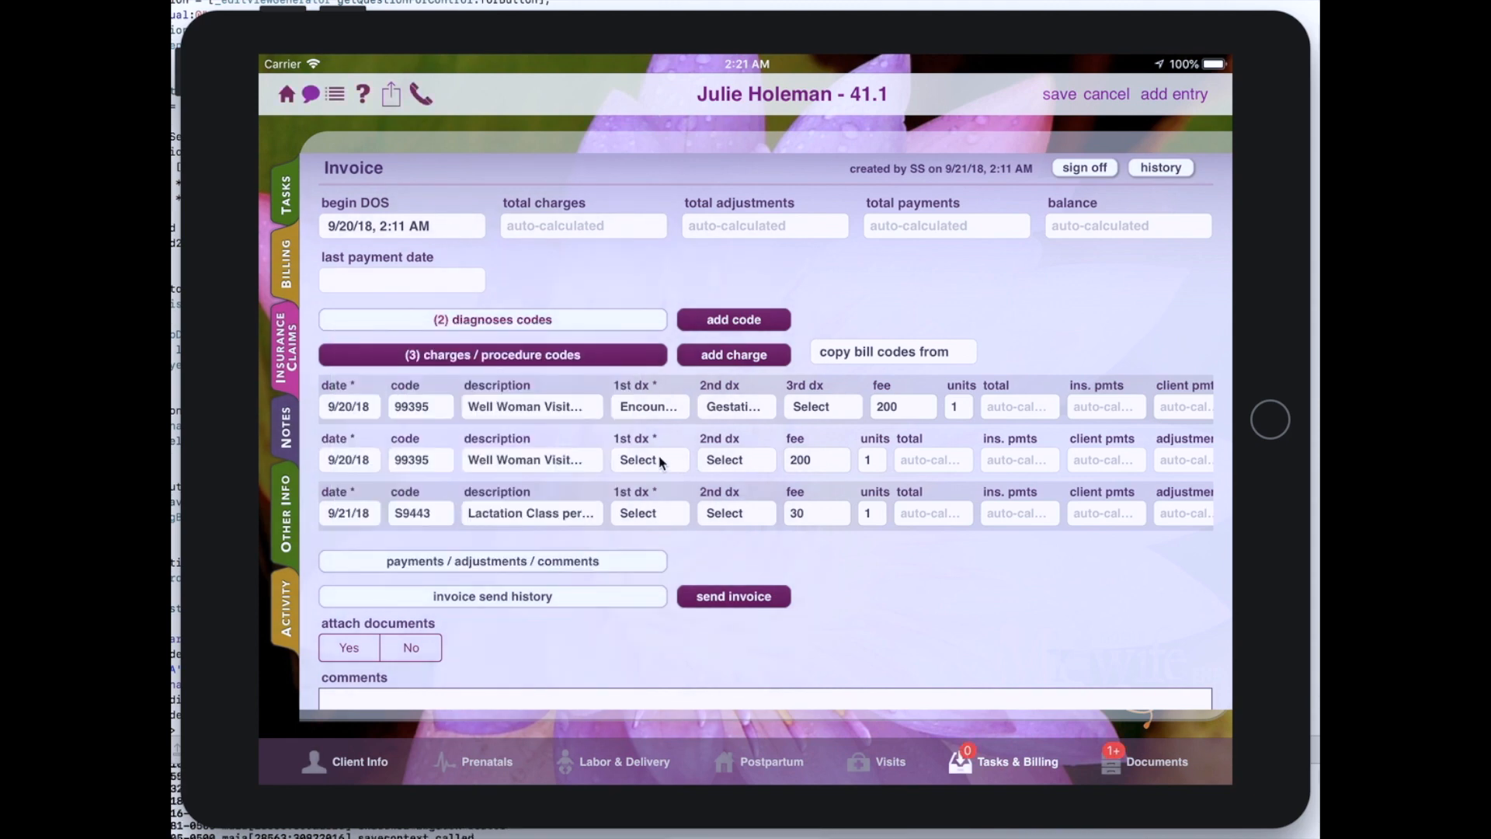
{"action": "left_click", "coordinate": [656, 464]}
{"action": "left_click", "coordinate": [659, 314]}
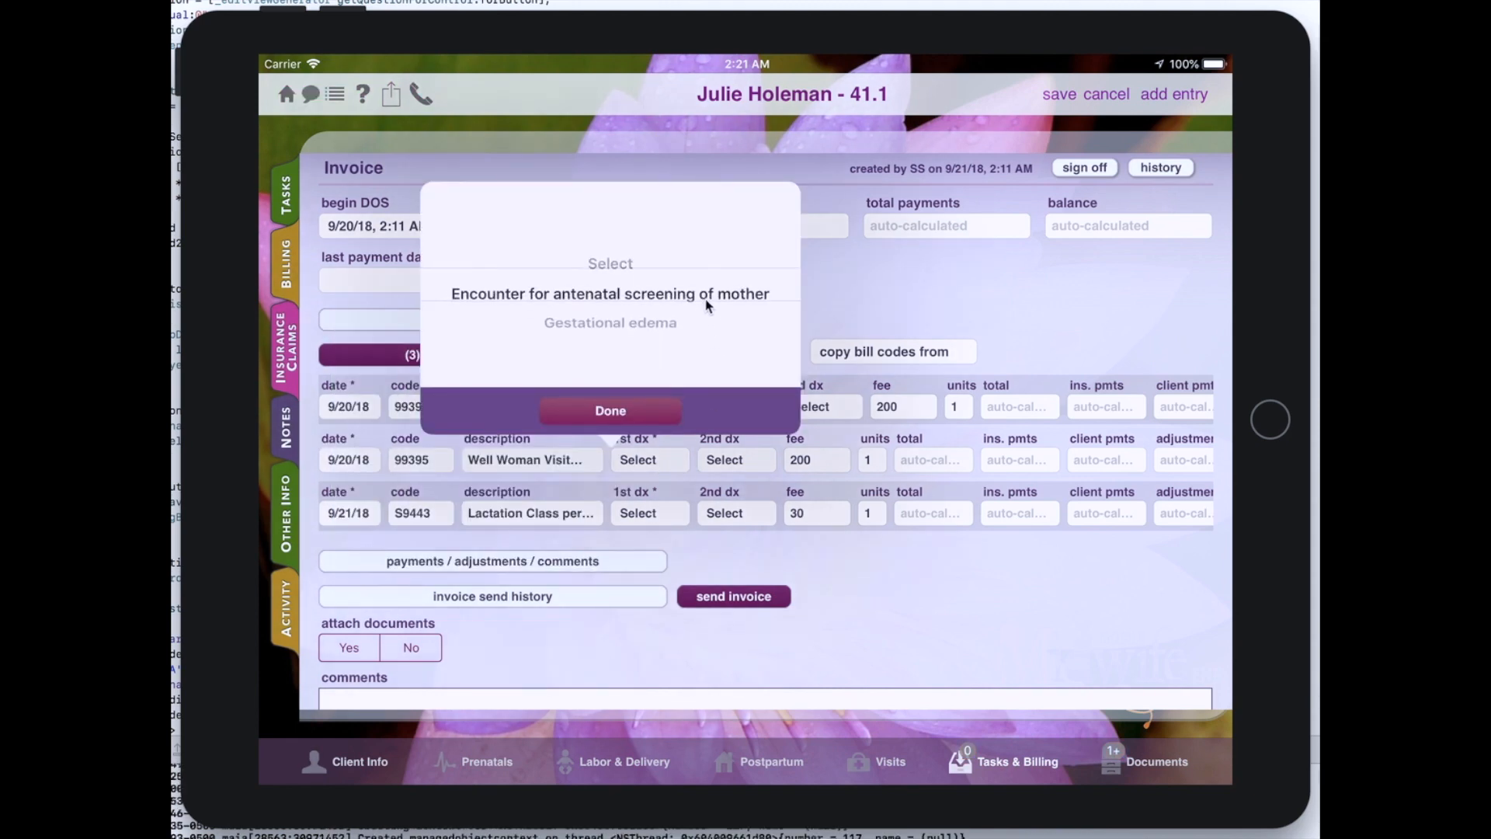
{"action": "left_click", "coordinate": [632, 417]}
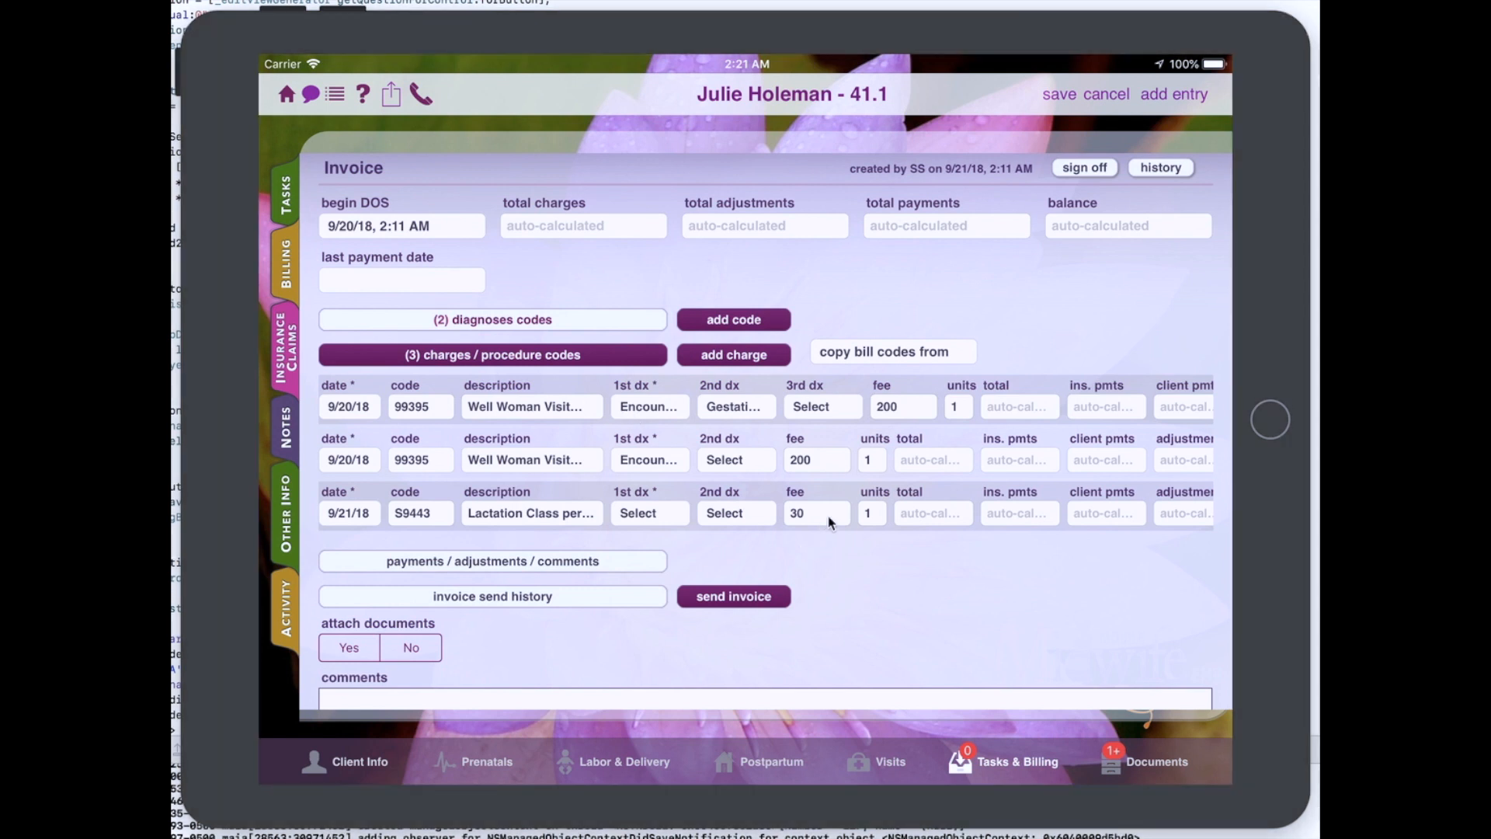
Delete the duplicate 99395 Well Woman Visit charge in the second row of the charge list.
{"action": "left_click_drag", "start_coordinate": [835, 431], "coordinate": [485, 423]}
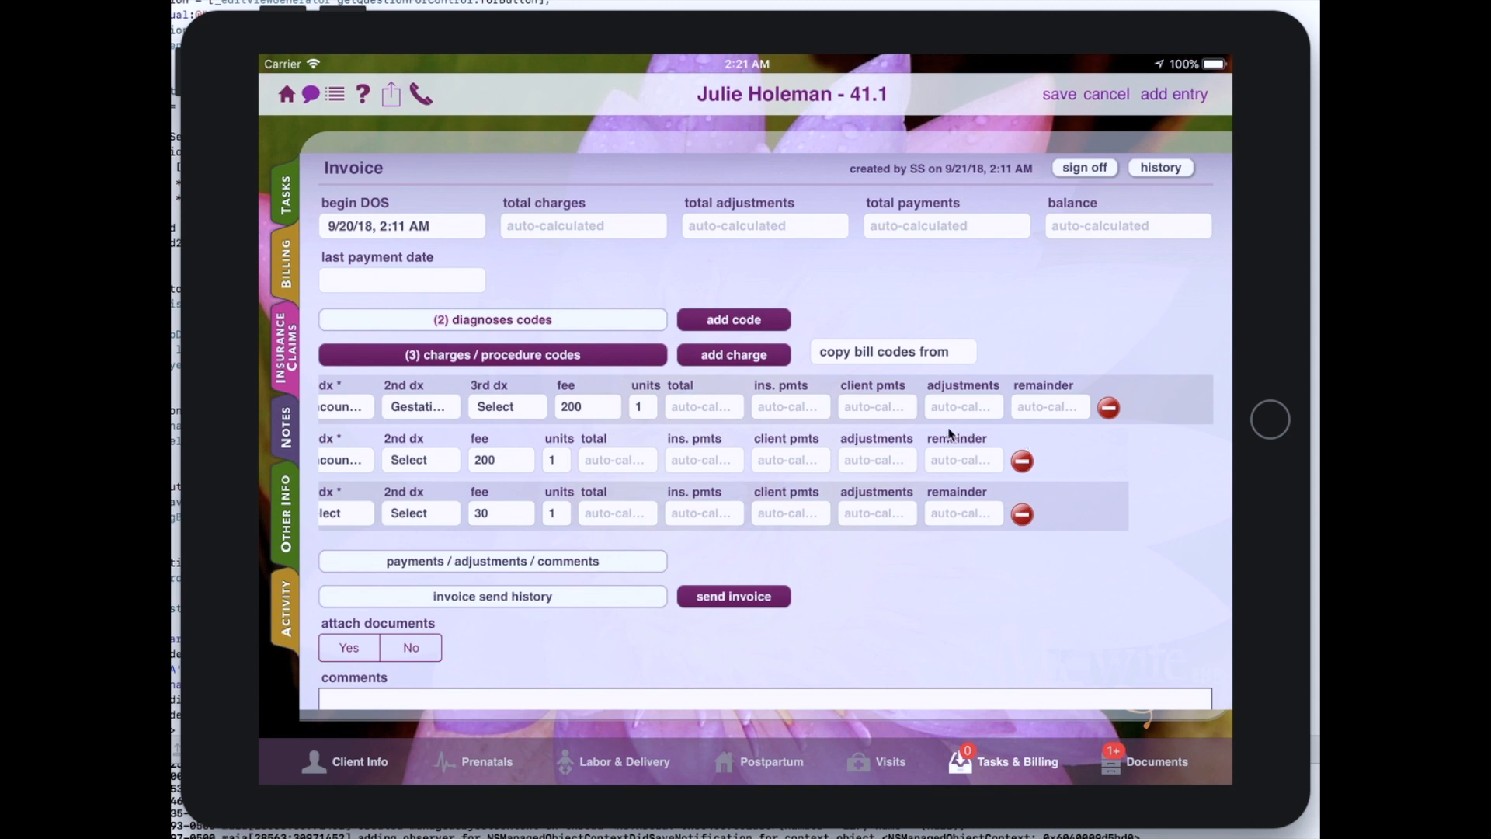
{"action": "left_click_drag", "start_coordinate": [770, 407], "coordinate": [730, 447]}
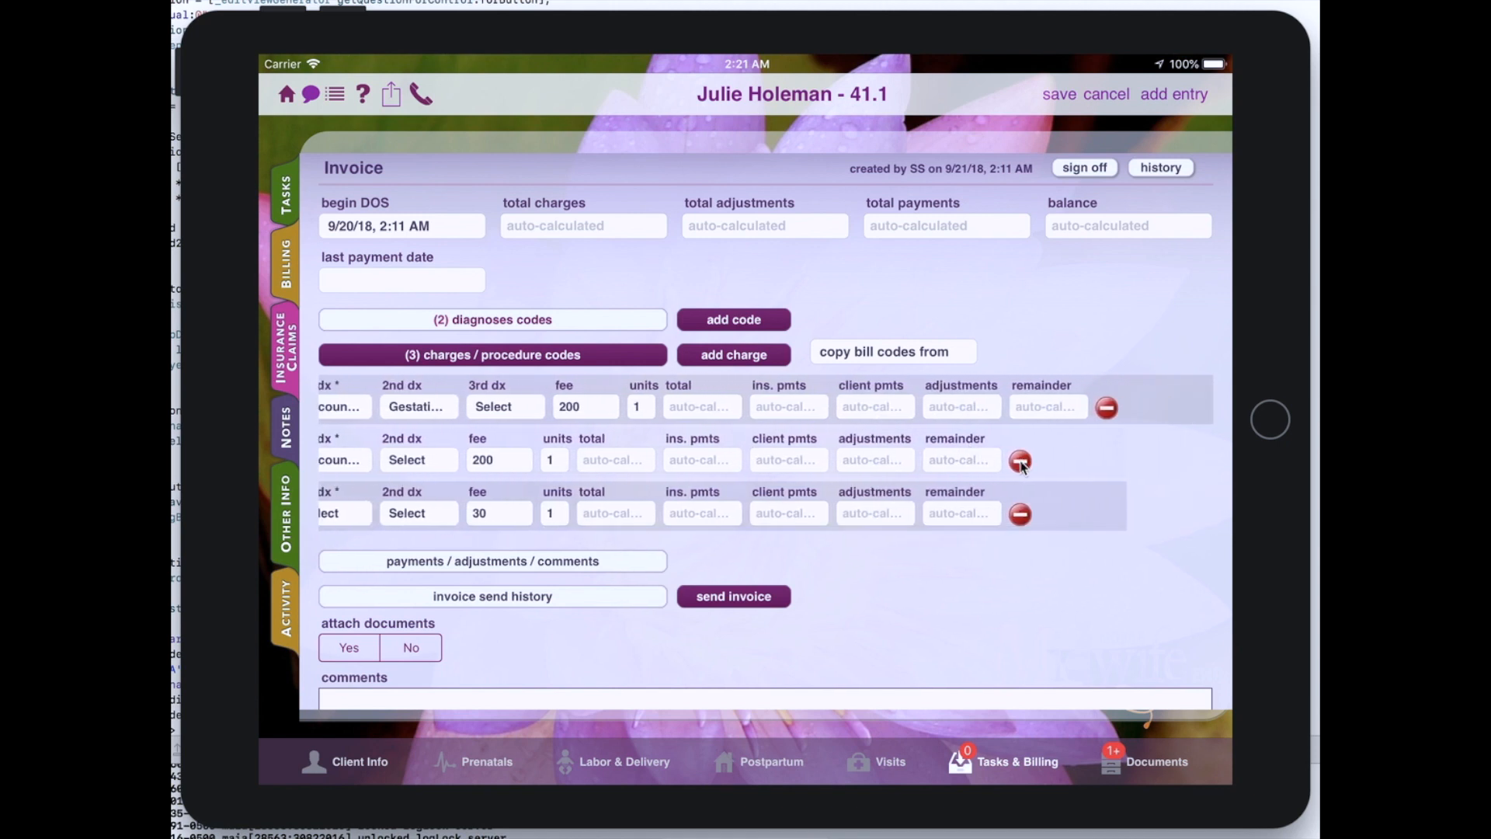
{"action": "left_click", "coordinate": [1021, 461]}
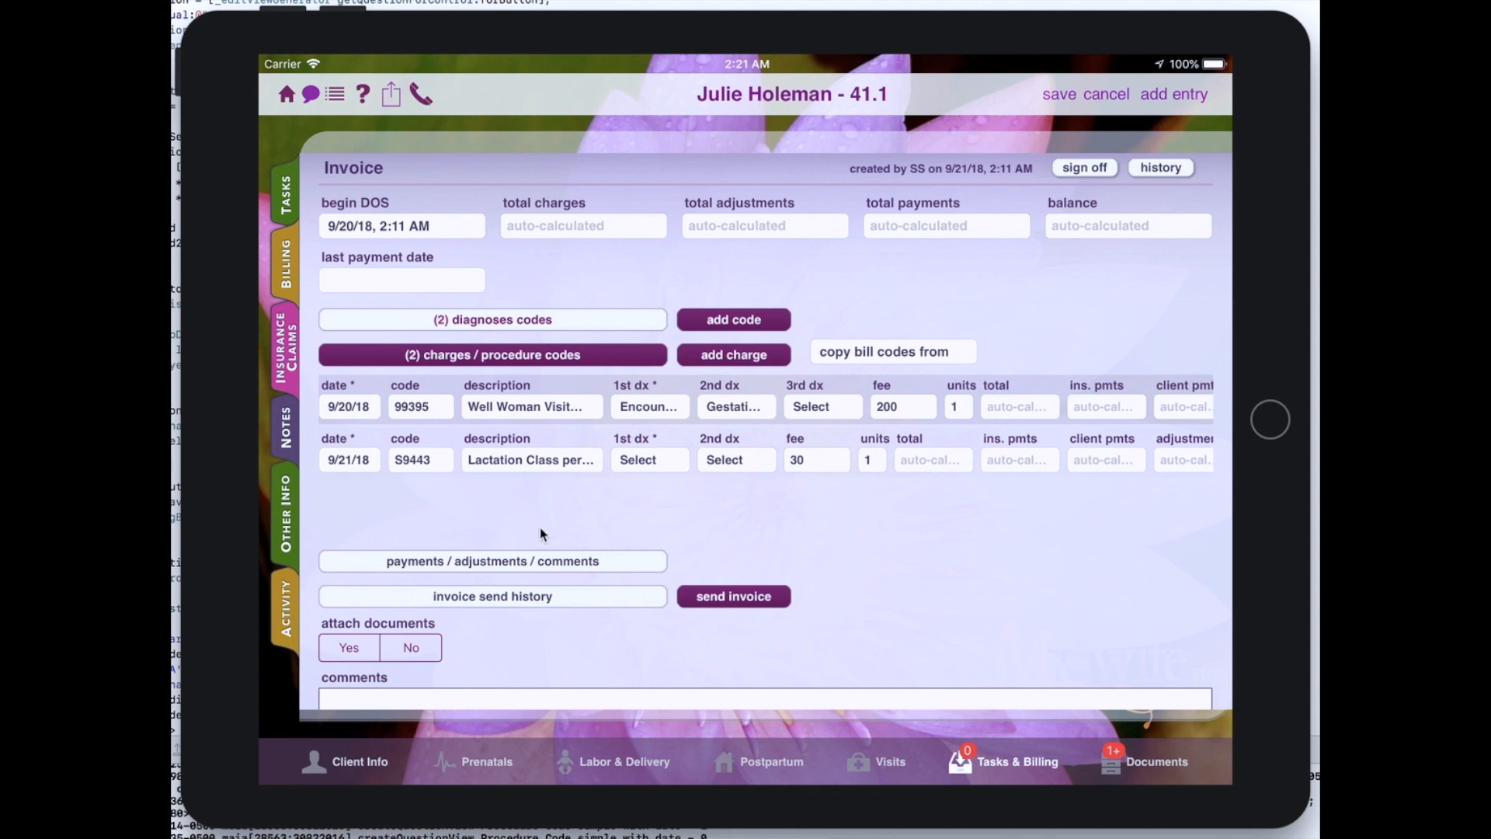
Add a payment entry dated September 20, 2018 with the type Patient Payment Cash.
{"action": "left_click", "coordinate": [497, 569]}
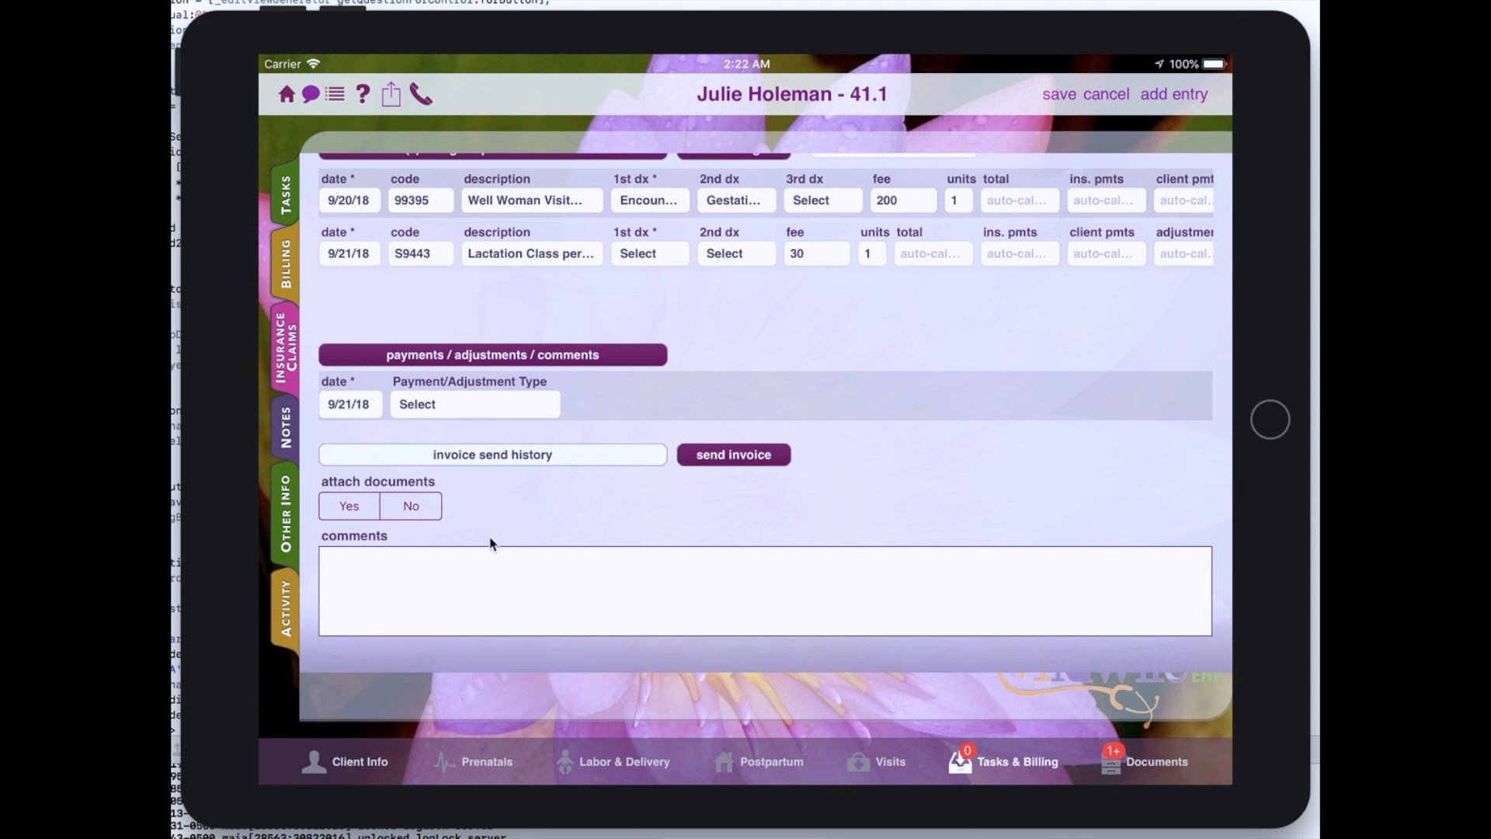
{"action": "left_click", "coordinate": [353, 411]}
{"action": "left_click_drag", "start_coordinate": [497, 423], "coordinate": [501, 457]}
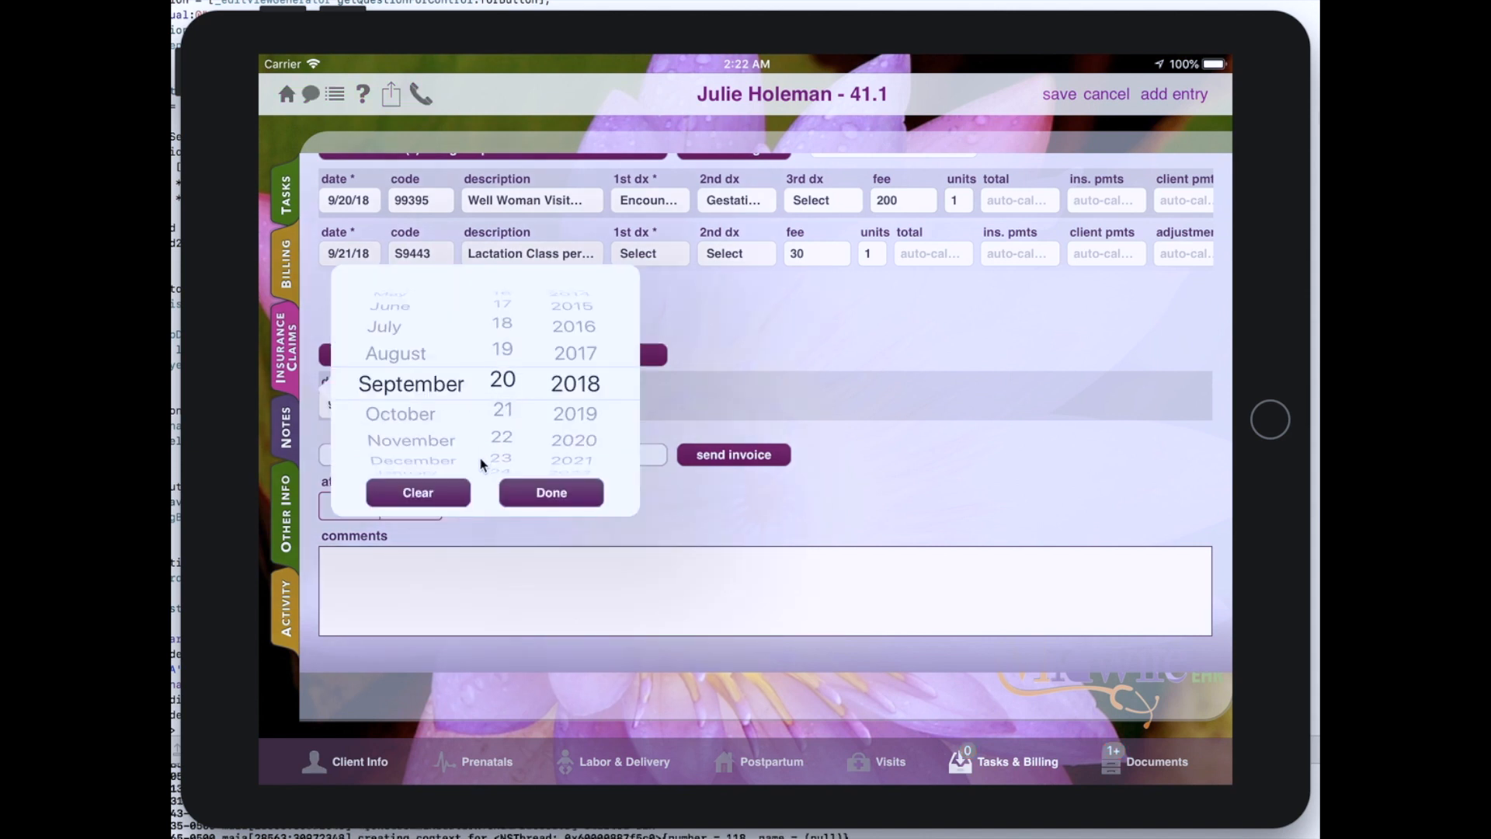
{"action": "left_click", "coordinate": [560, 493]}
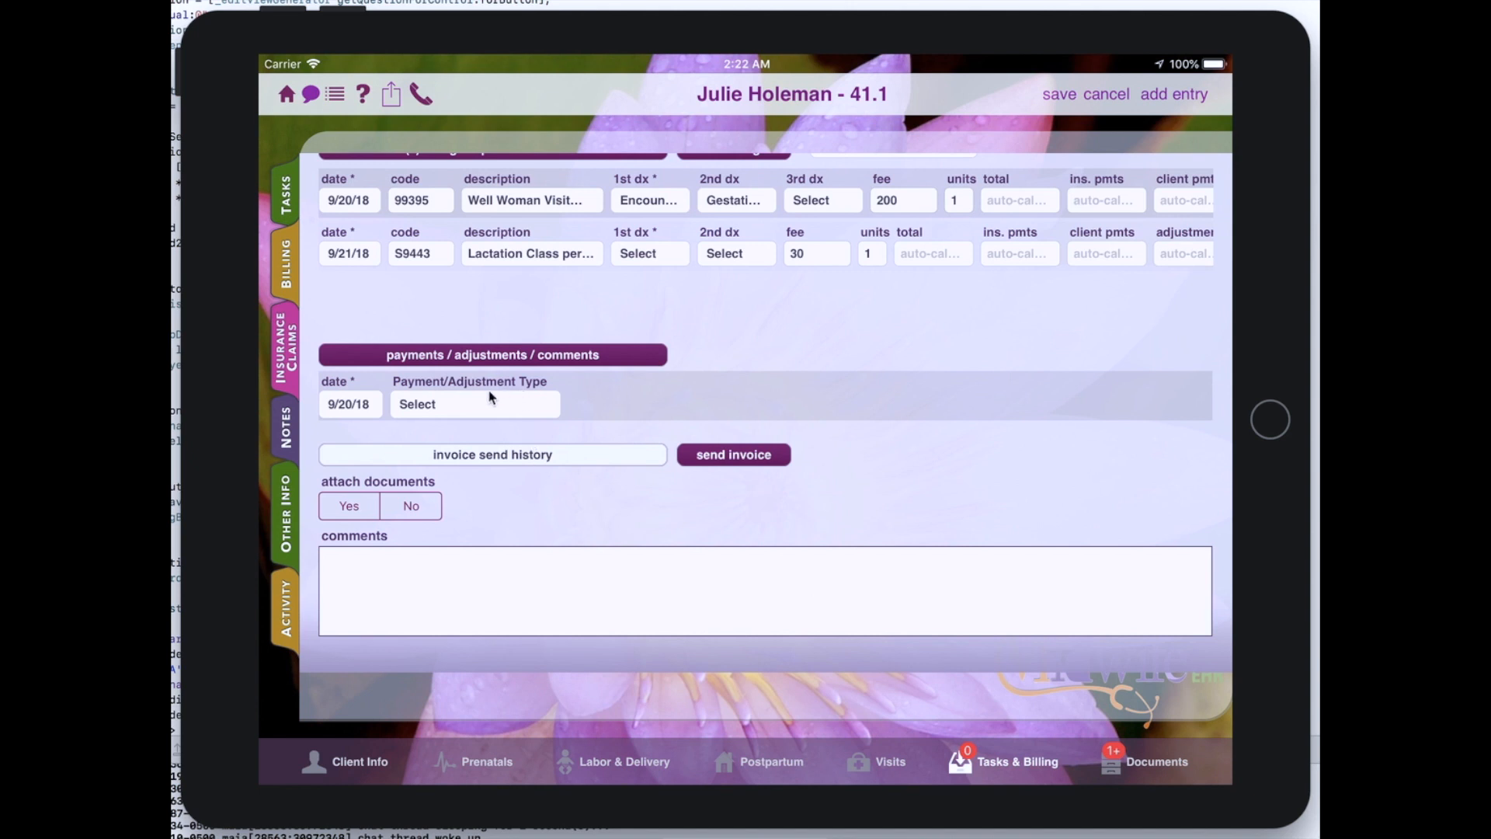
{"action": "left_click", "coordinate": [491, 397]}
{"action": "left_click_drag", "start_coordinate": [559, 396], "coordinate": [559, 256]}
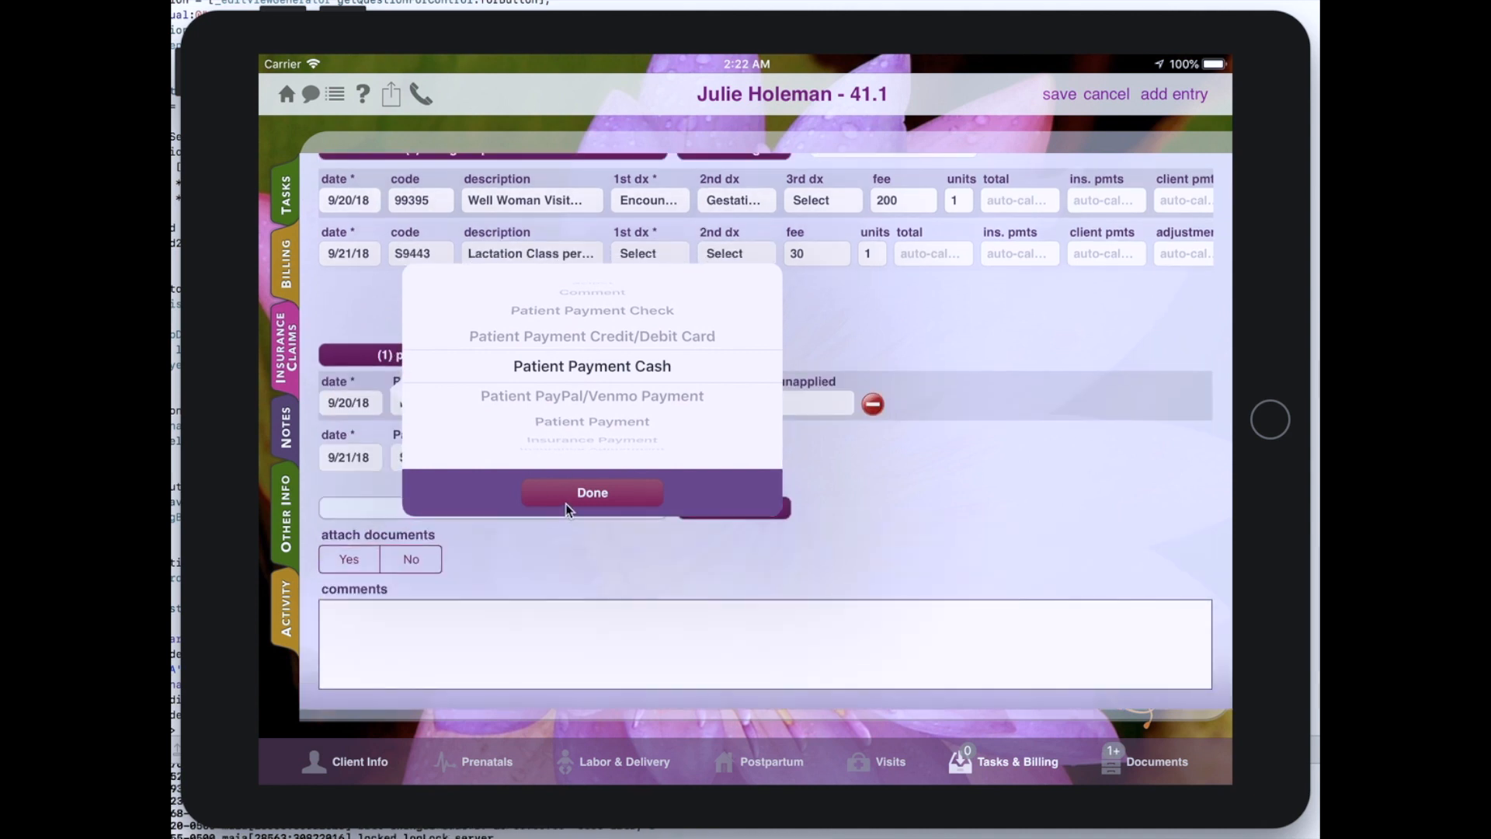
{"action": "left_click", "coordinate": [565, 503]}
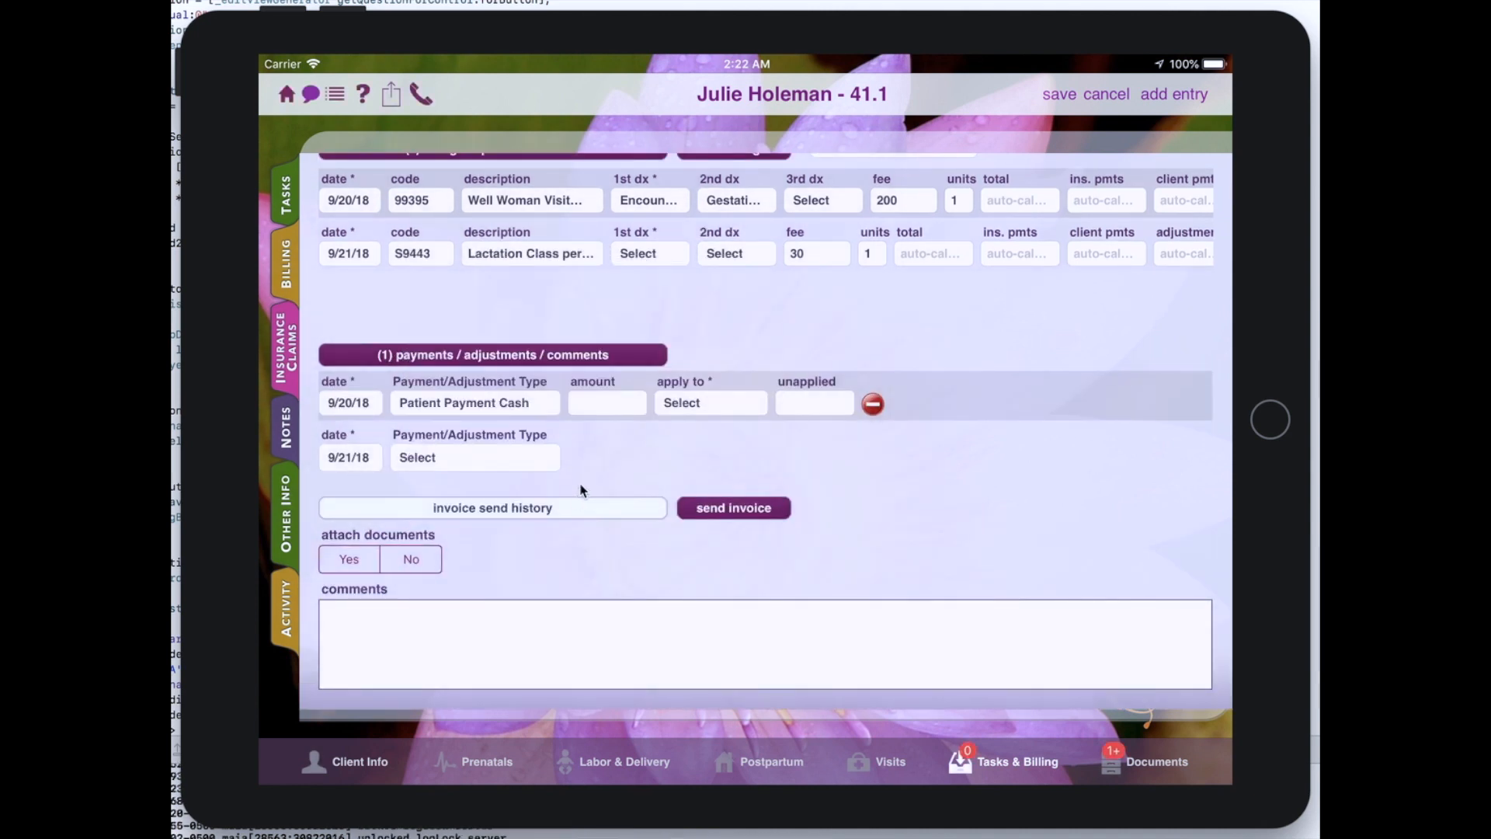
Enter 30 as the cash payment amount and apply 30 of it to the S9443 lactation class charge.
{"action": "left_click", "coordinate": [595, 405]}
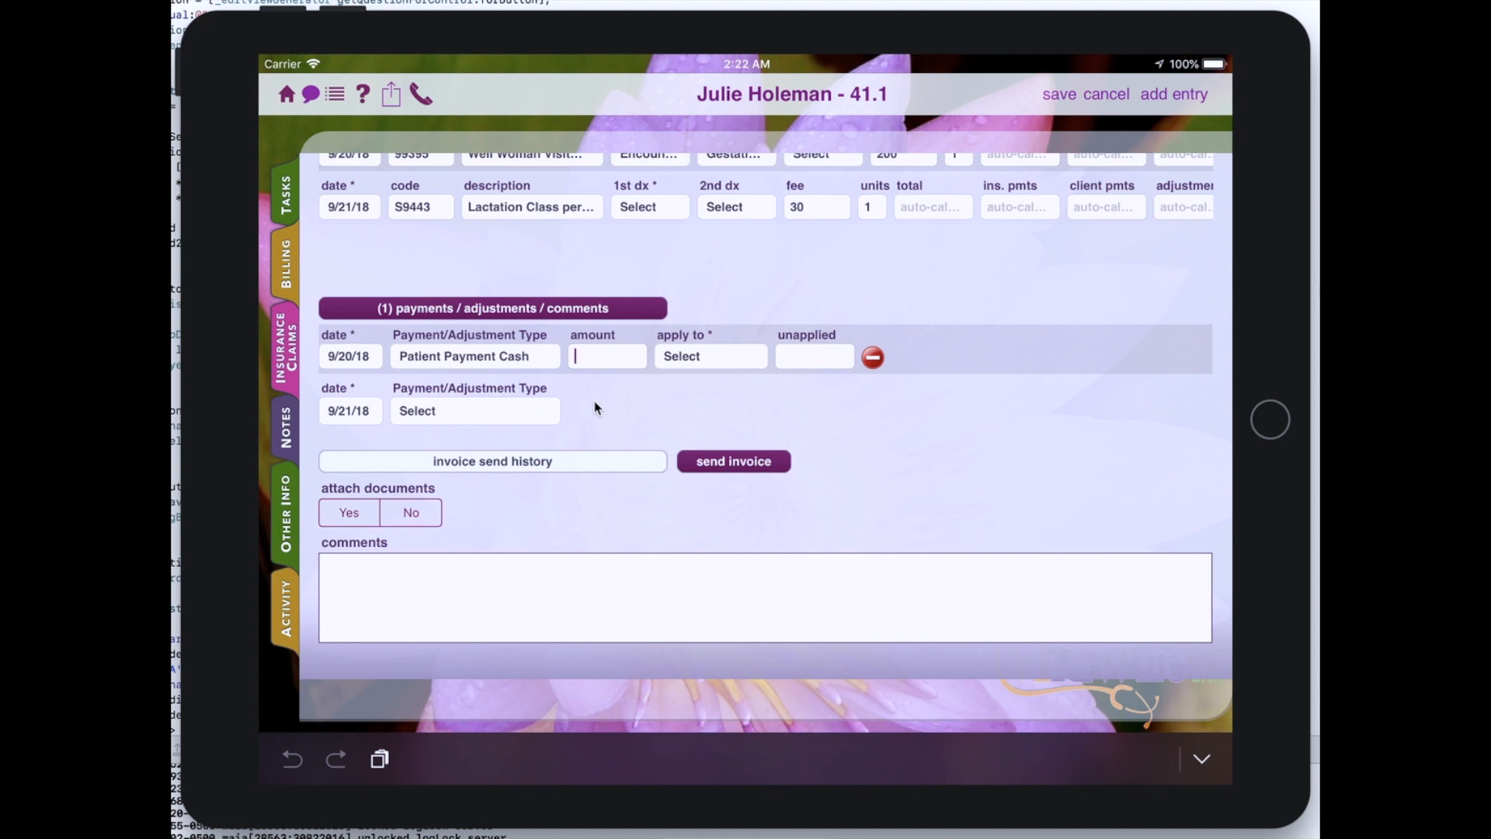
{"action": "type", "text": "30"}
{"action": "left_click", "coordinate": [689, 359]}
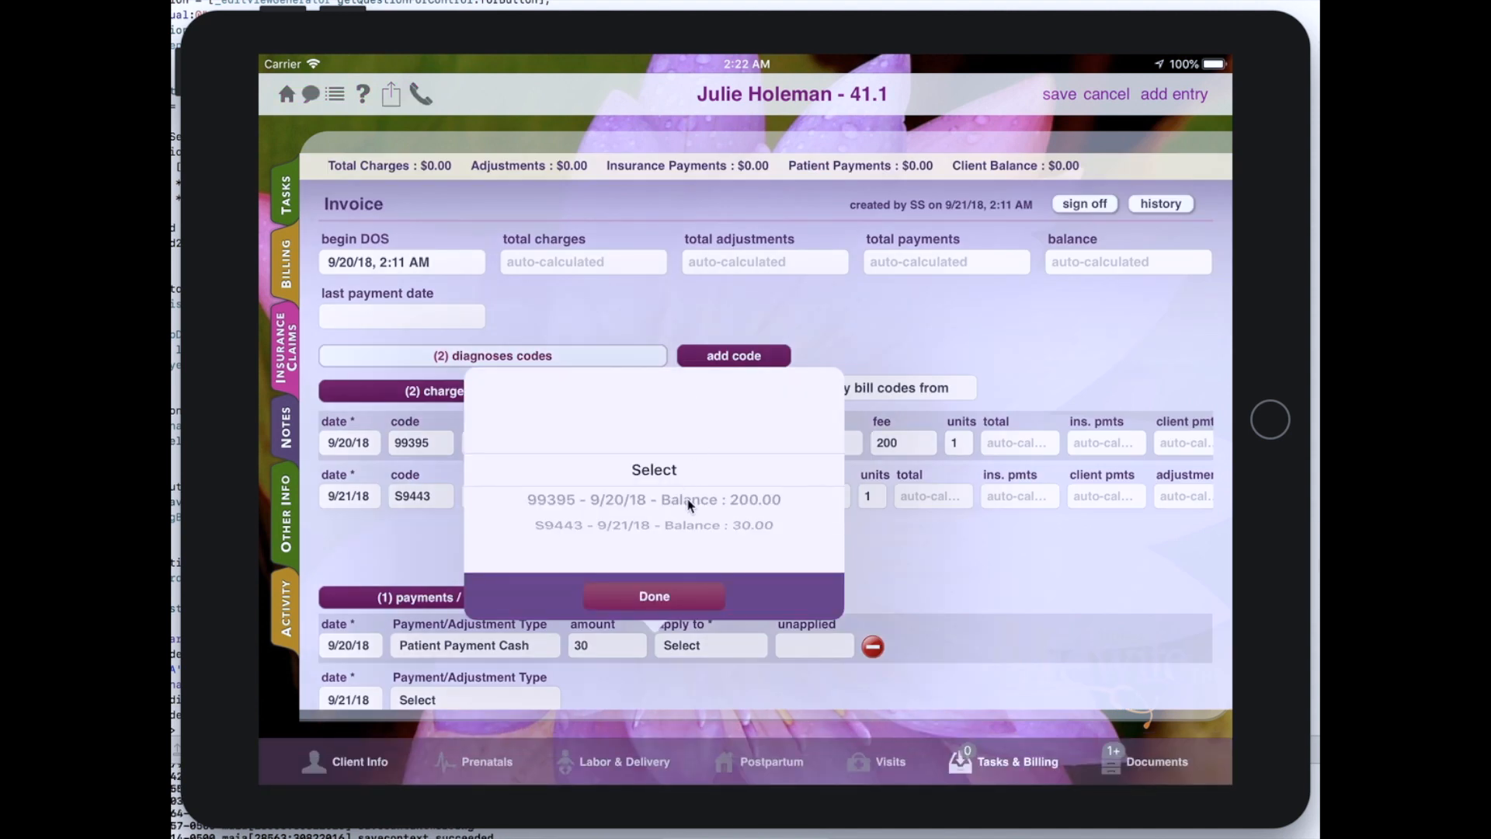
{"action": "left_click_drag", "start_coordinate": [690, 484], "coordinate": [689, 436]}
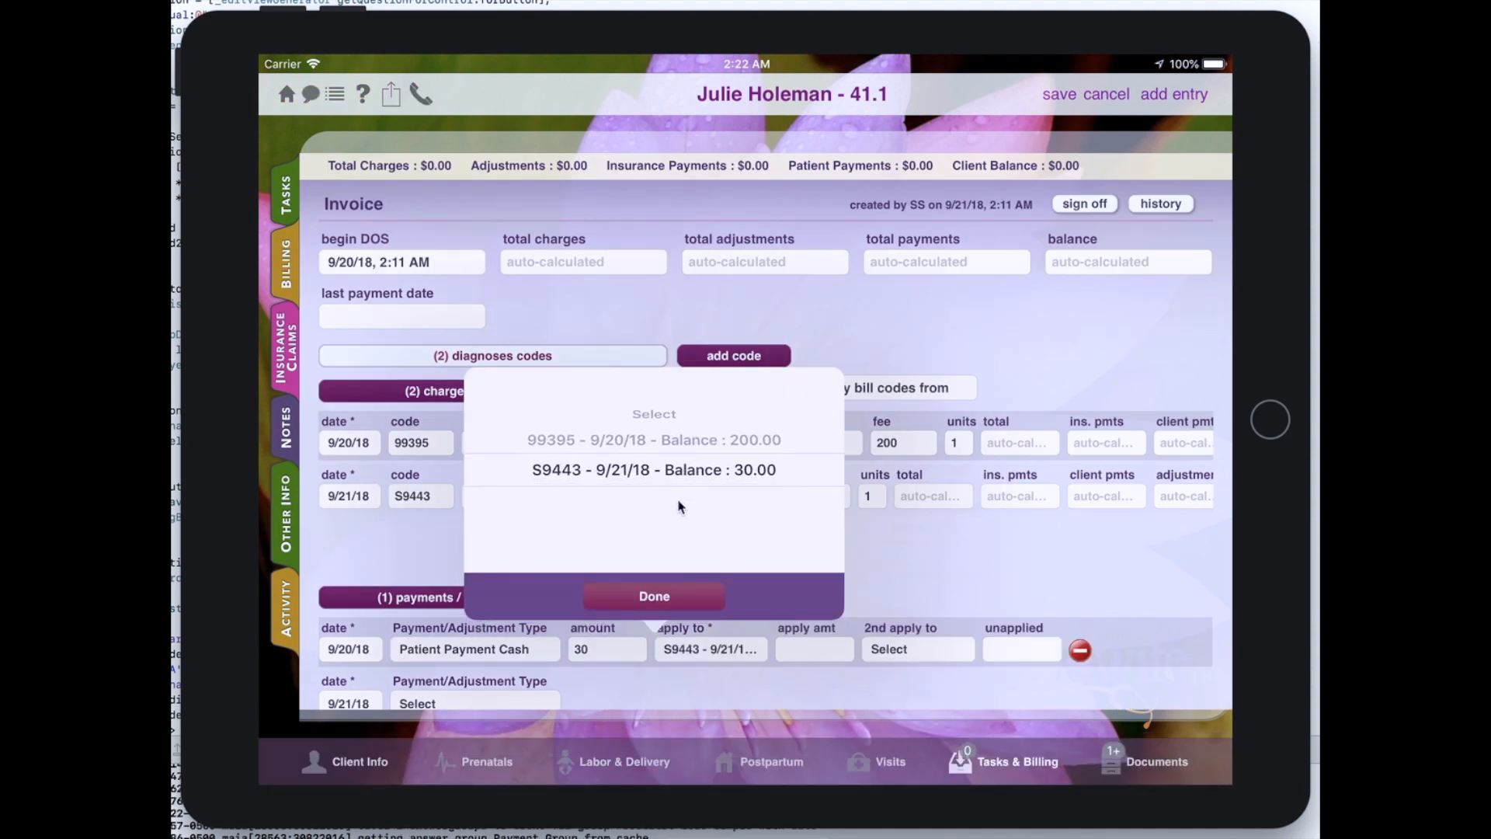
{"action": "left_click", "coordinate": [654, 598]}
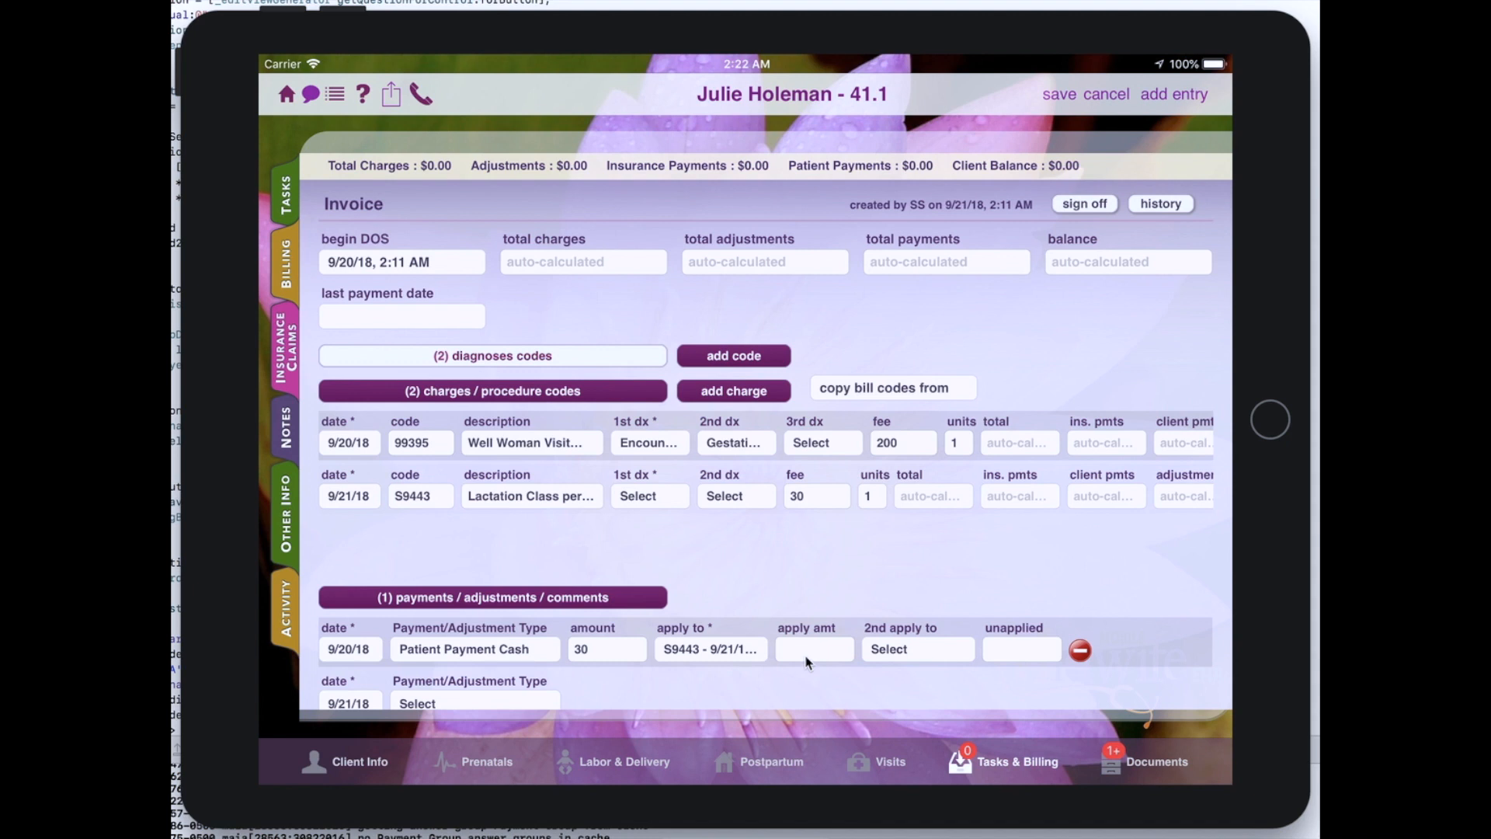
{"action": "left_click", "coordinate": [808, 657]}
{"action": "type", "text": "30"}
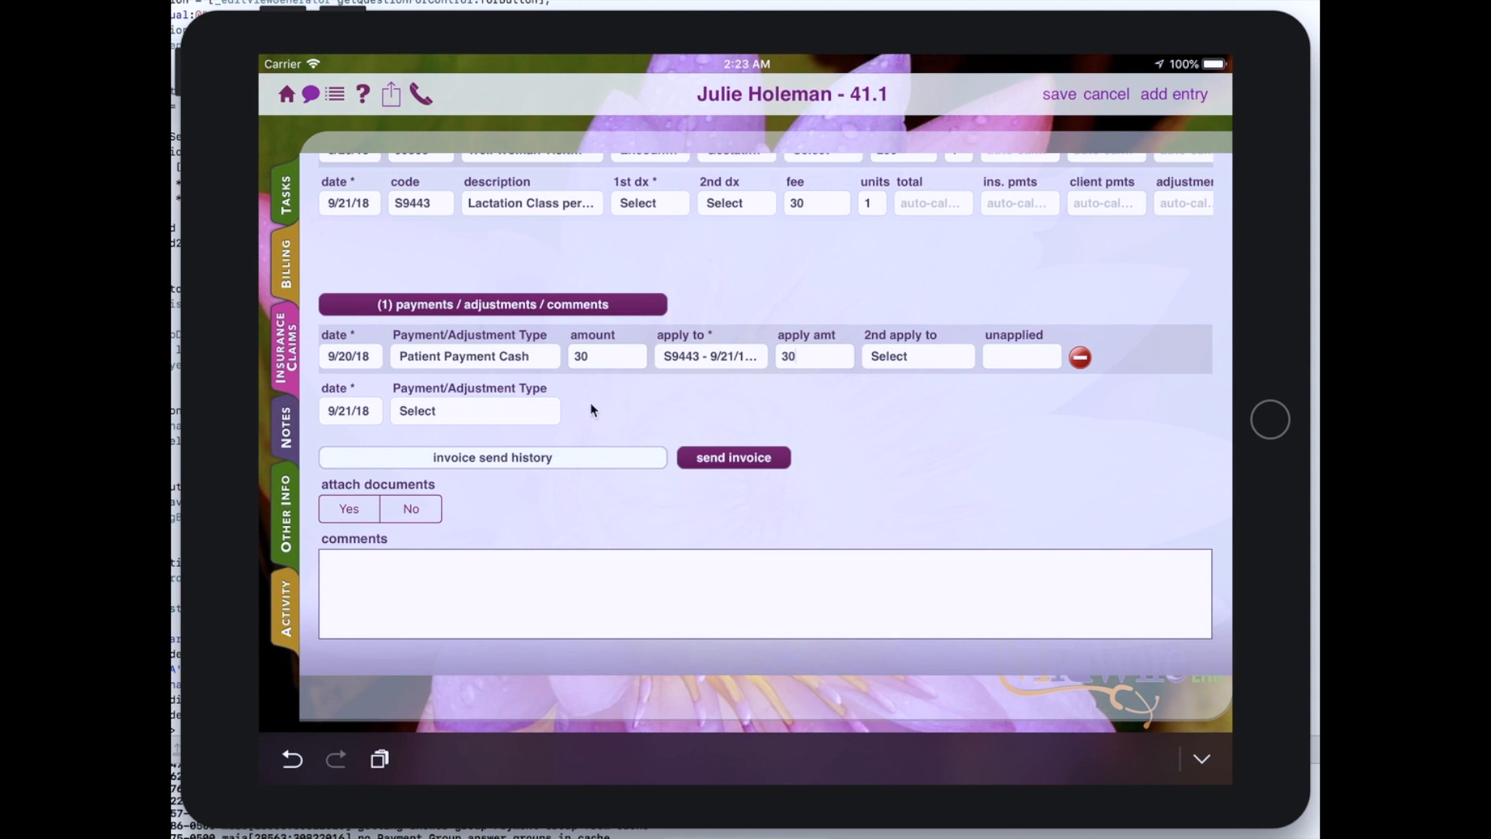
Change the cash payment amount to 180.
{"action": "left_click", "coordinate": [605, 357]}
{"action": "key", "text": "BackSpace"}
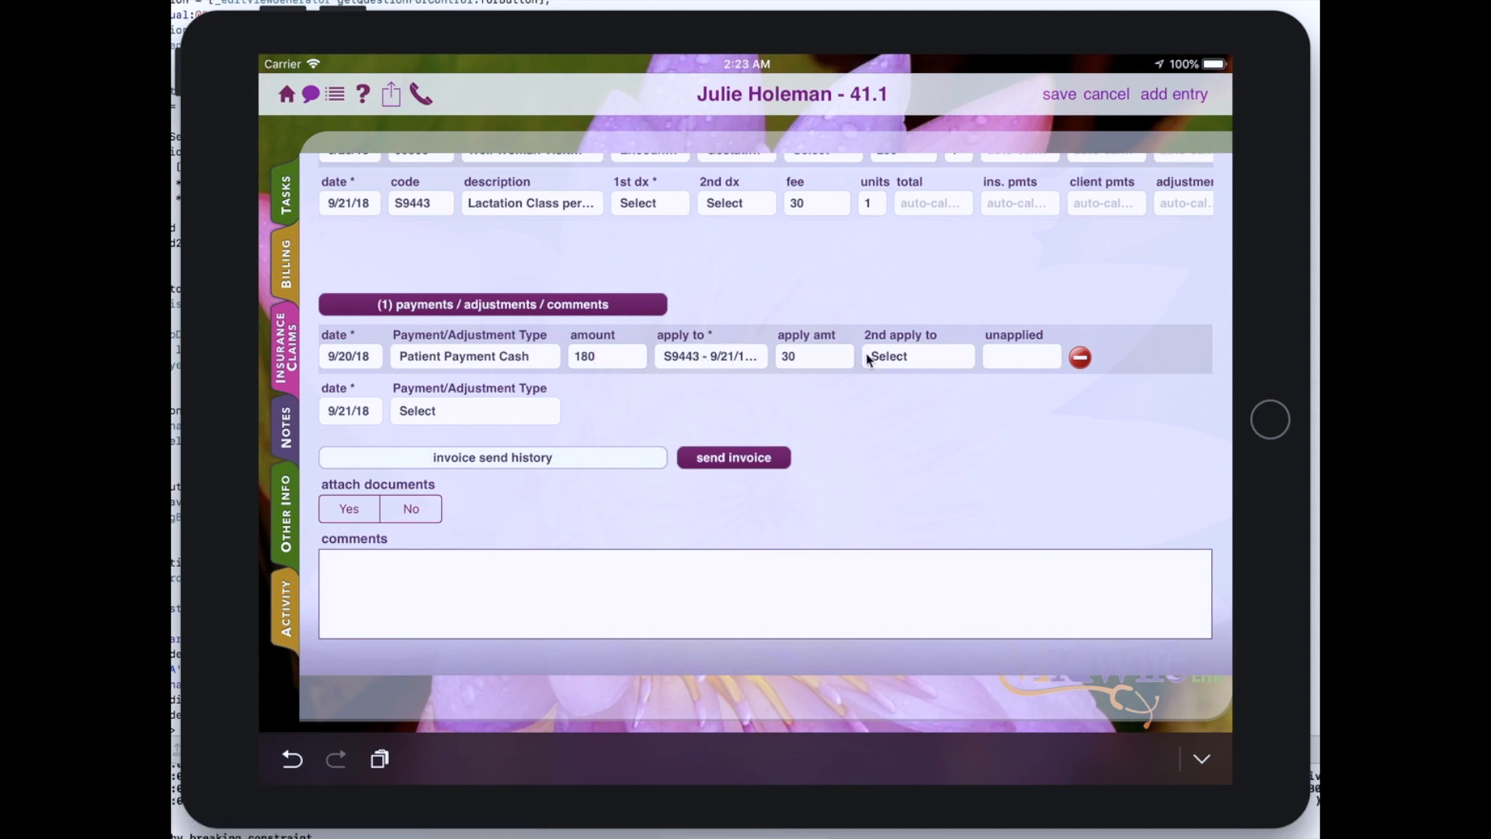
Apply 150 of the 180 cash payment to the 99395 charge as its second allocation.
{"action": "left_click", "coordinate": [889, 355]}
{"action": "left_click_drag", "start_coordinate": [874, 528], "coordinate": [874, 498]}
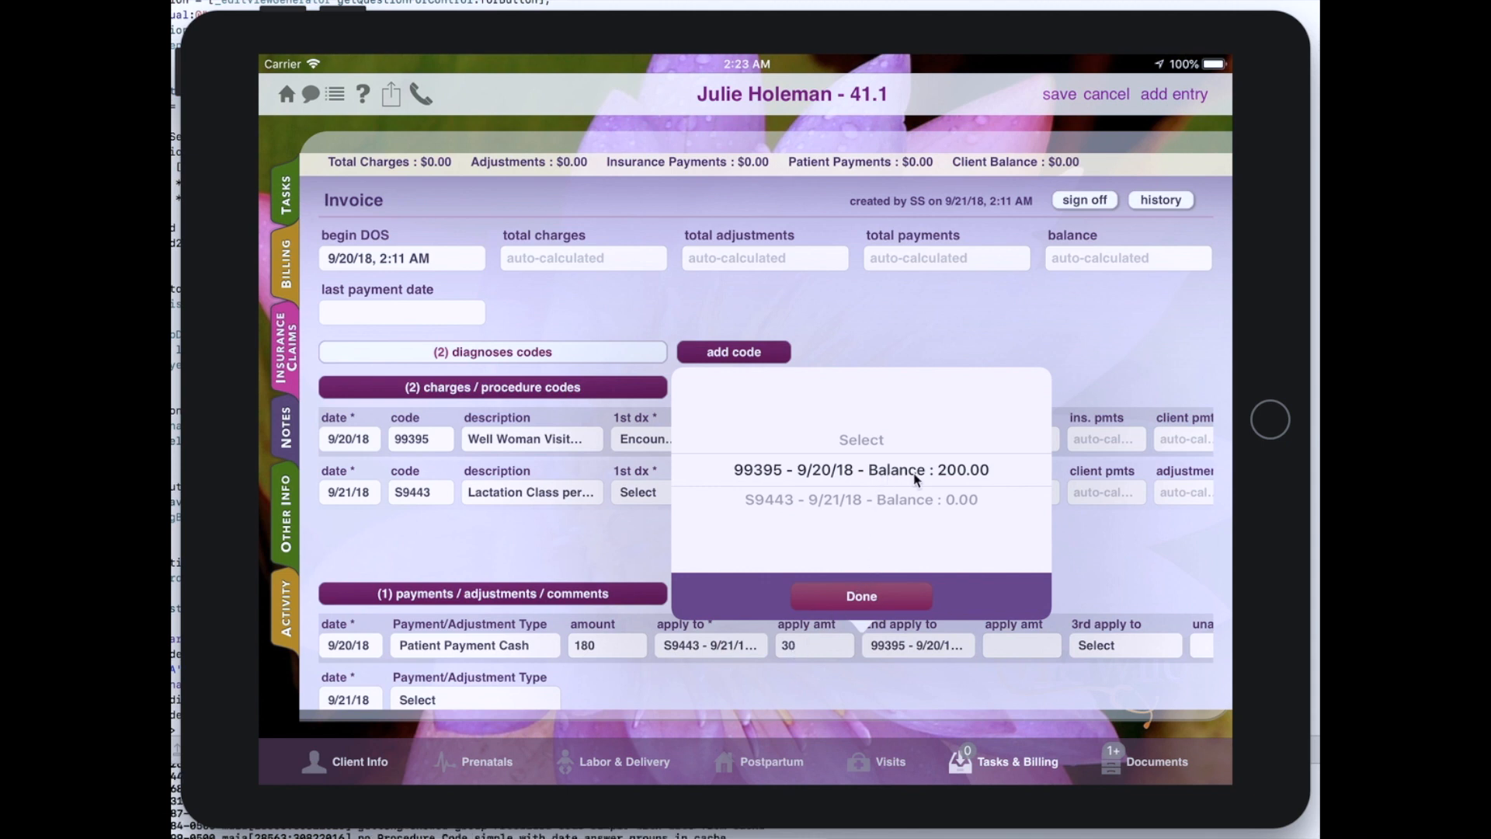
{"action": "left_click", "coordinate": [831, 593]}
{"action": "left_click", "coordinate": [1015, 648]}
{"action": "type", "text": "150"}
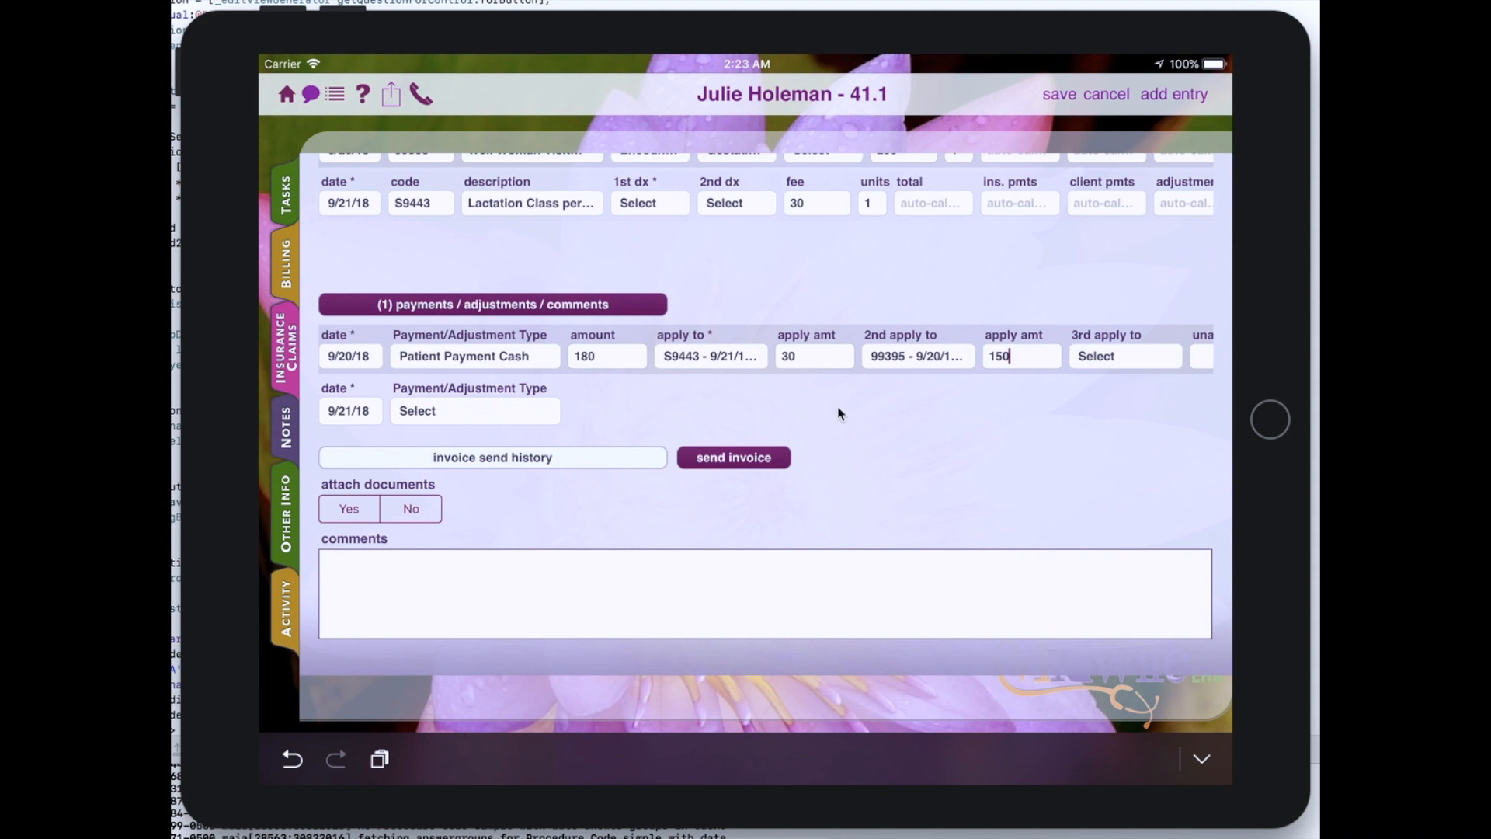
Check the charges available for a third allocation of the cash payment and leave it unselected.
{"action": "left_click_drag", "start_coordinate": [835, 412], "coordinate": [675, 403]}
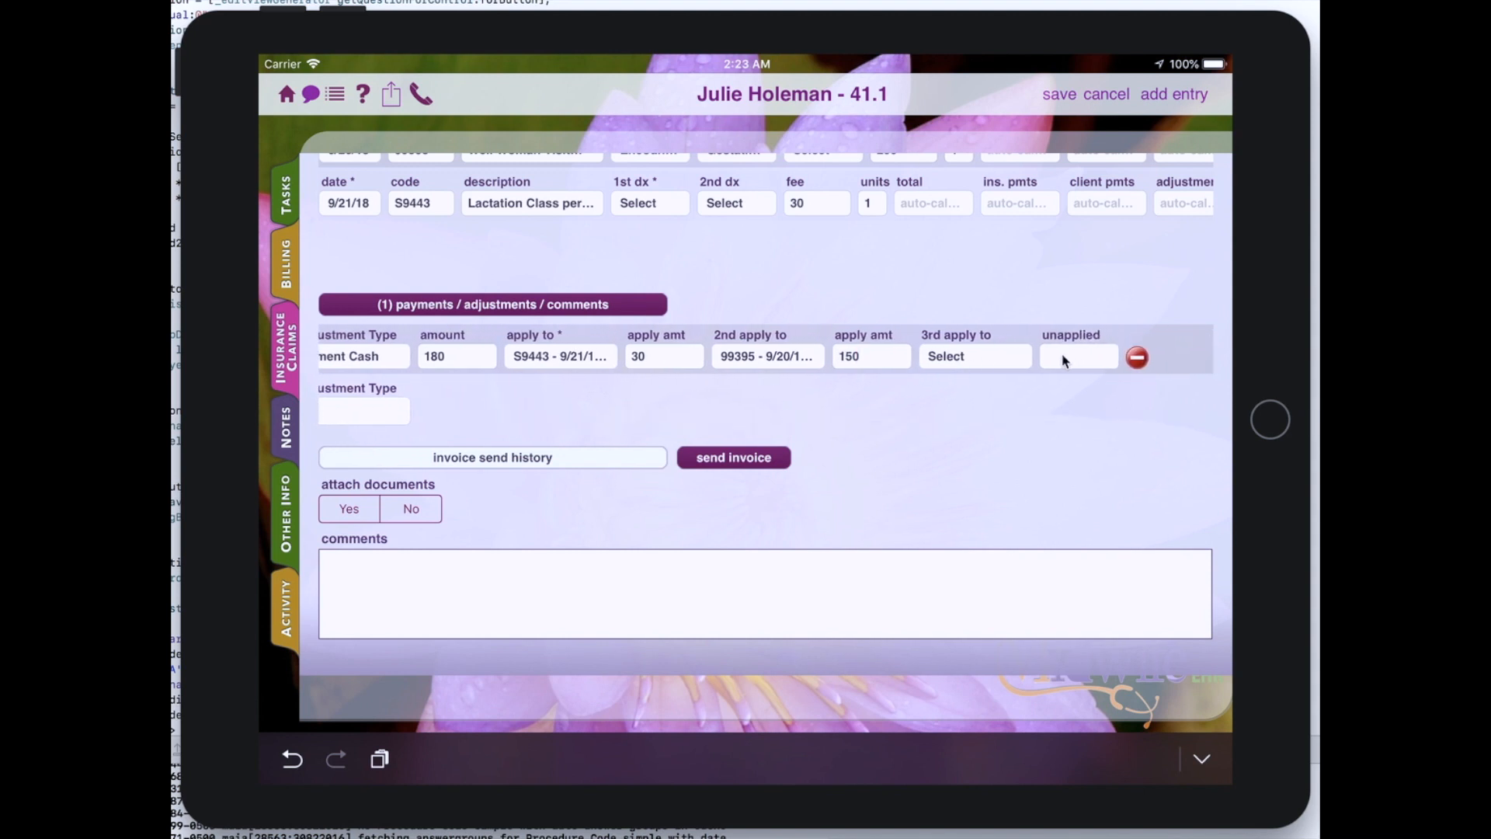
{"action": "left_click", "coordinate": [955, 362]}
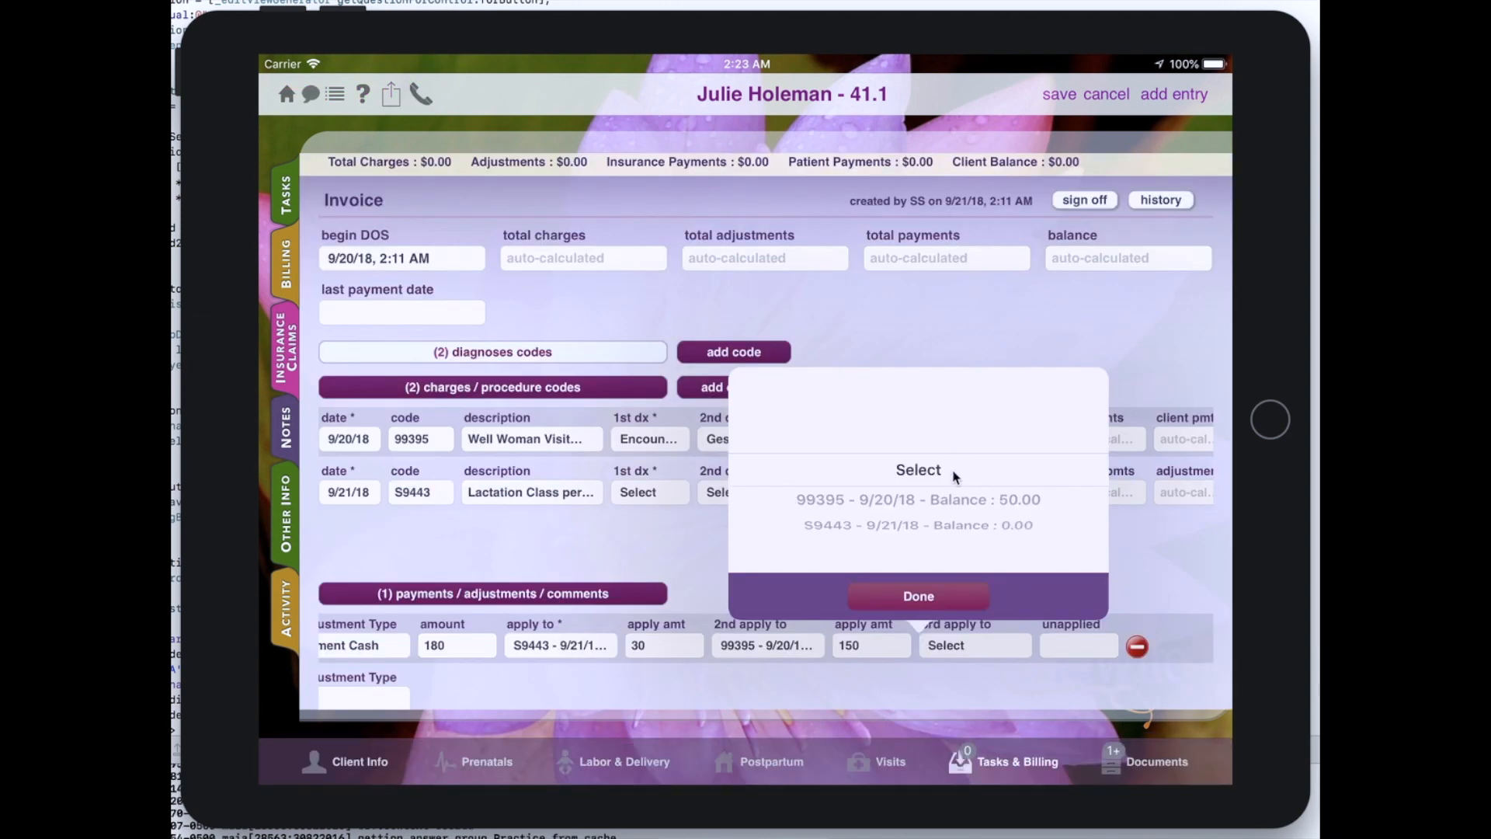
{"action": "mouse_move", "coordinate": [971, 503]}
{"action": "left_mouse_down"}
{"action": "mouse_move", "coordinate": [971, 483]}
{"action": "mouse_move", "coordinate": [970, 510]}
{"action": "left_mouse_up"}
{"action": "left_click", "coordinate": [688, 544]}
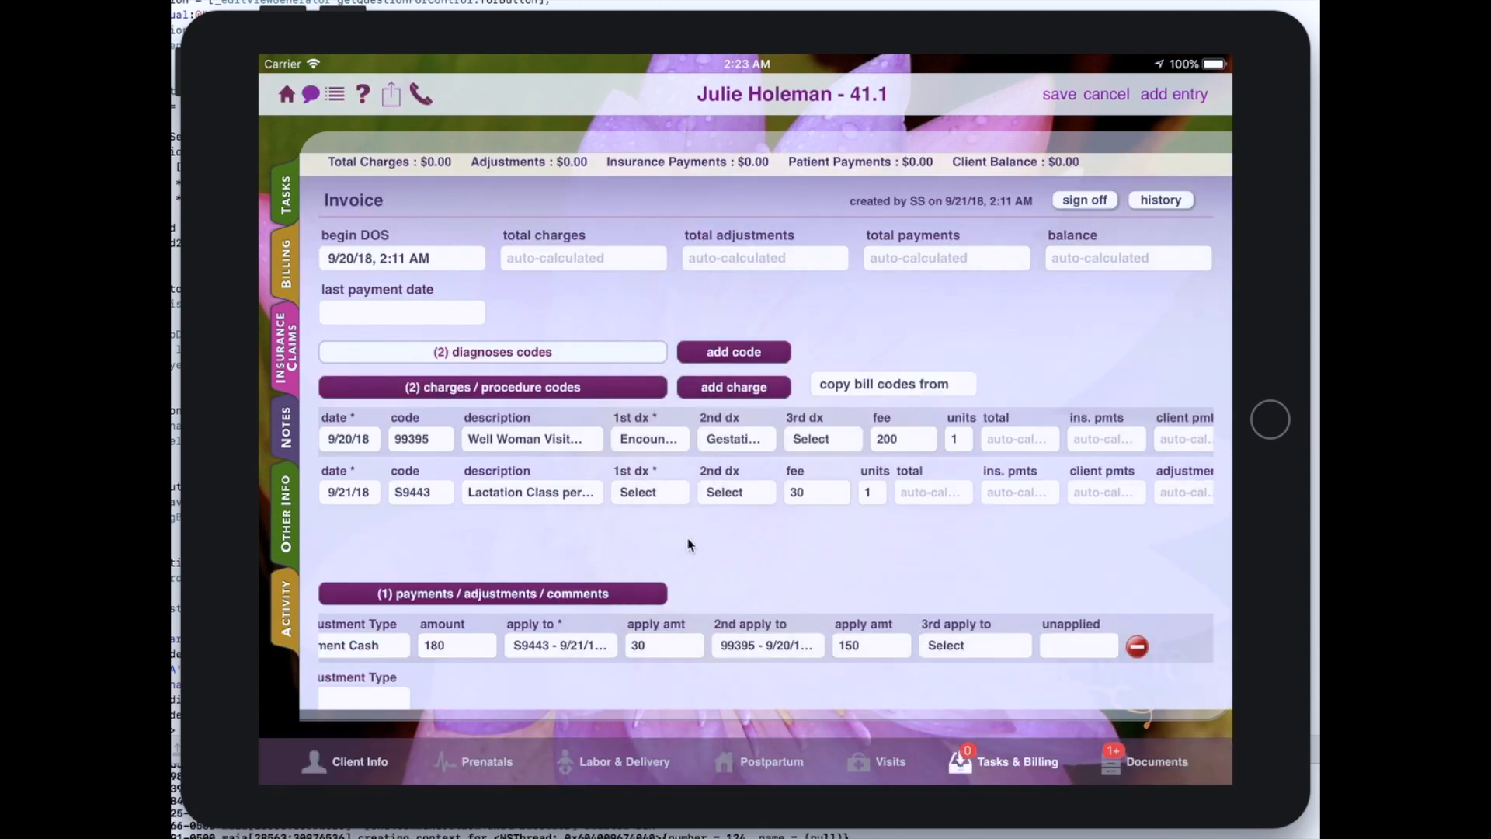
{"action": "left_click_drag", "start_coordinate": [932, 496], "coordinate": [928, 430]}
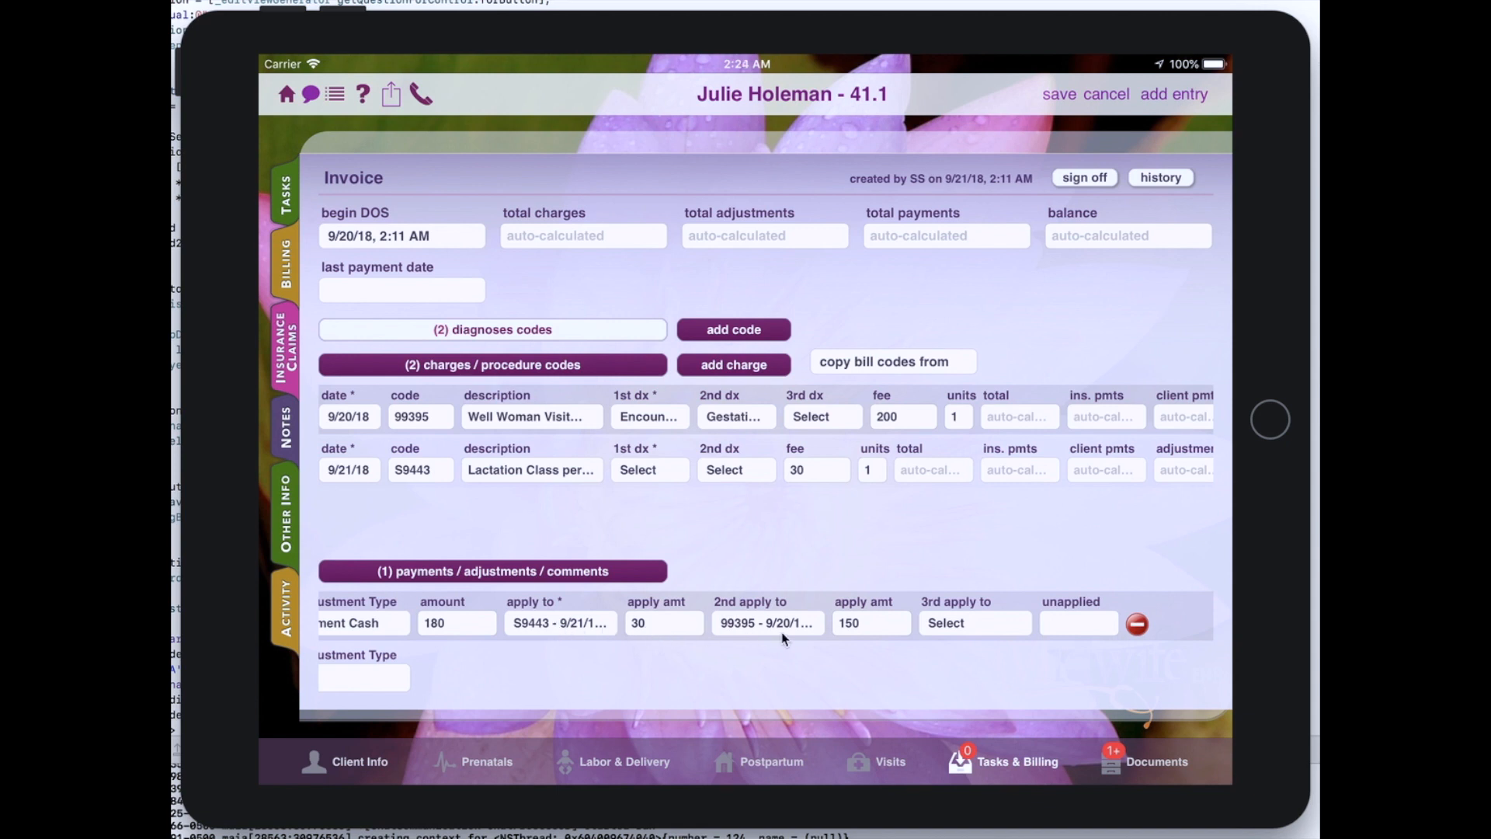
Clear the cash payment's second apply amount and reset its second apply-to charge to Select.
{"action": "left_click", "coordinate": [891, 629]}
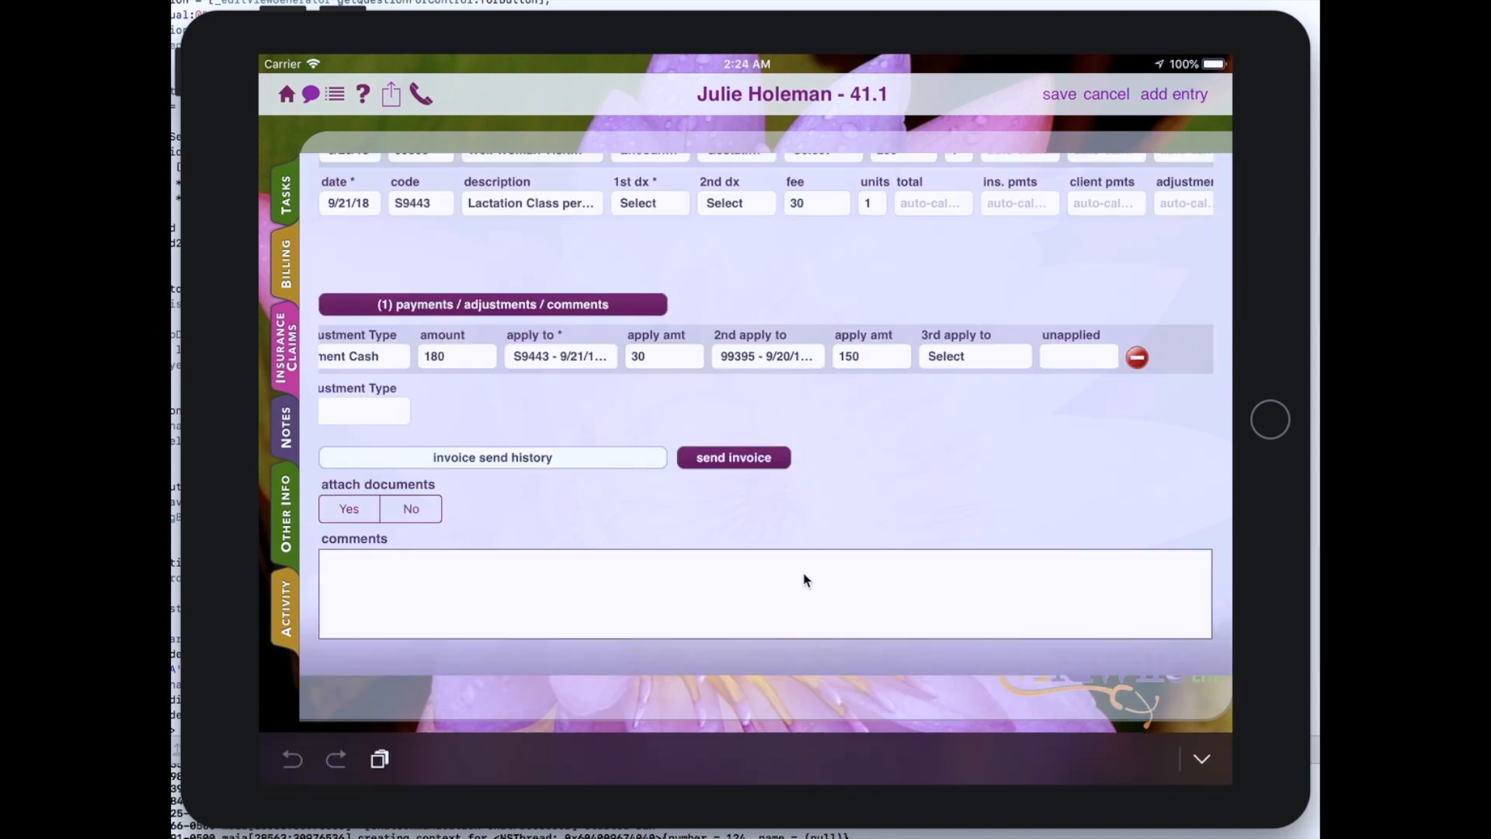
{"action": "key", "text": "BackSpace"}
{"action": "key", "text": "BackSpace"}
{"action": "key", "text": "BackSpace"}
{"action": "left_click", "coordinate": [731, 358]}
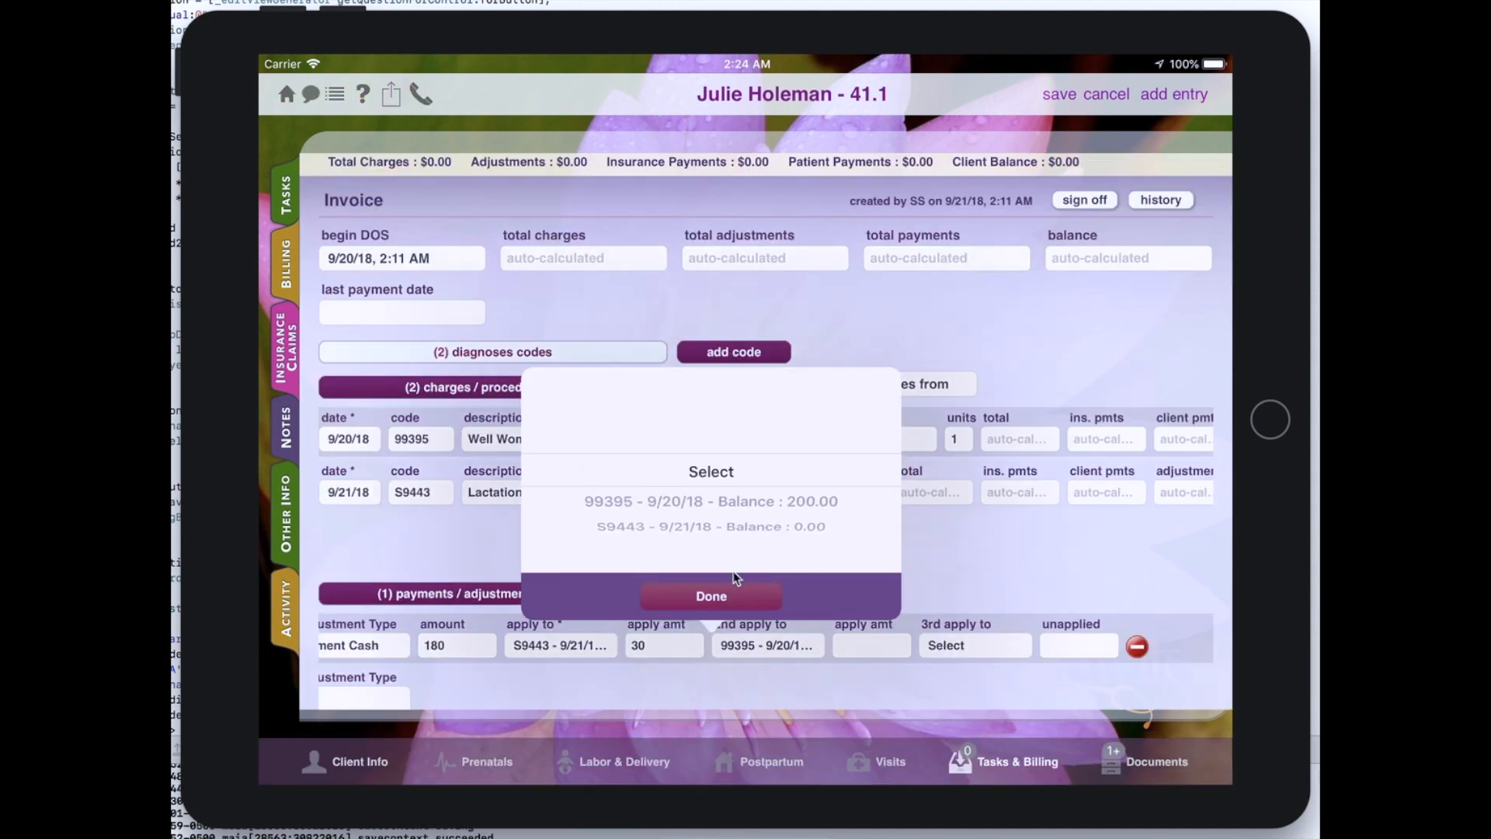
{"action": "left_click", "coordinate": [710, 594]}
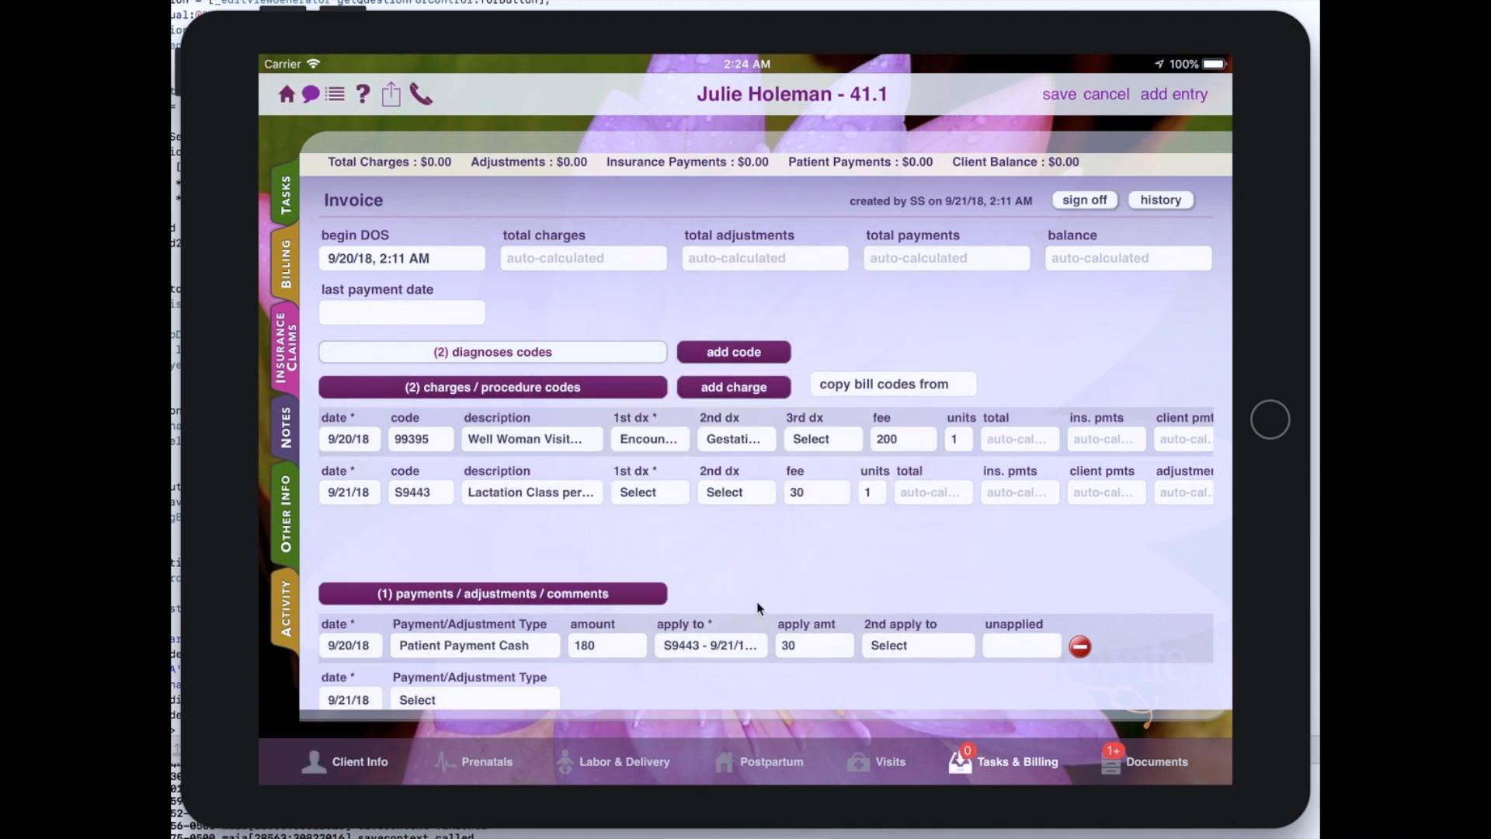
Set the amount of the September 20 cash payment to 30.
{"action": "left_click_drag", "start_coordinate": [759, 560], "coordinate": [769, 497]}
{"action": "left_click", "coordinate": [609, 554]}
{"action": "key", "text": "BackSpace"}
{"action": "key", "text": "BackSpace"}
{"action": "key", "text": "BackSpace"}
{"action": "type", "text": "30"}
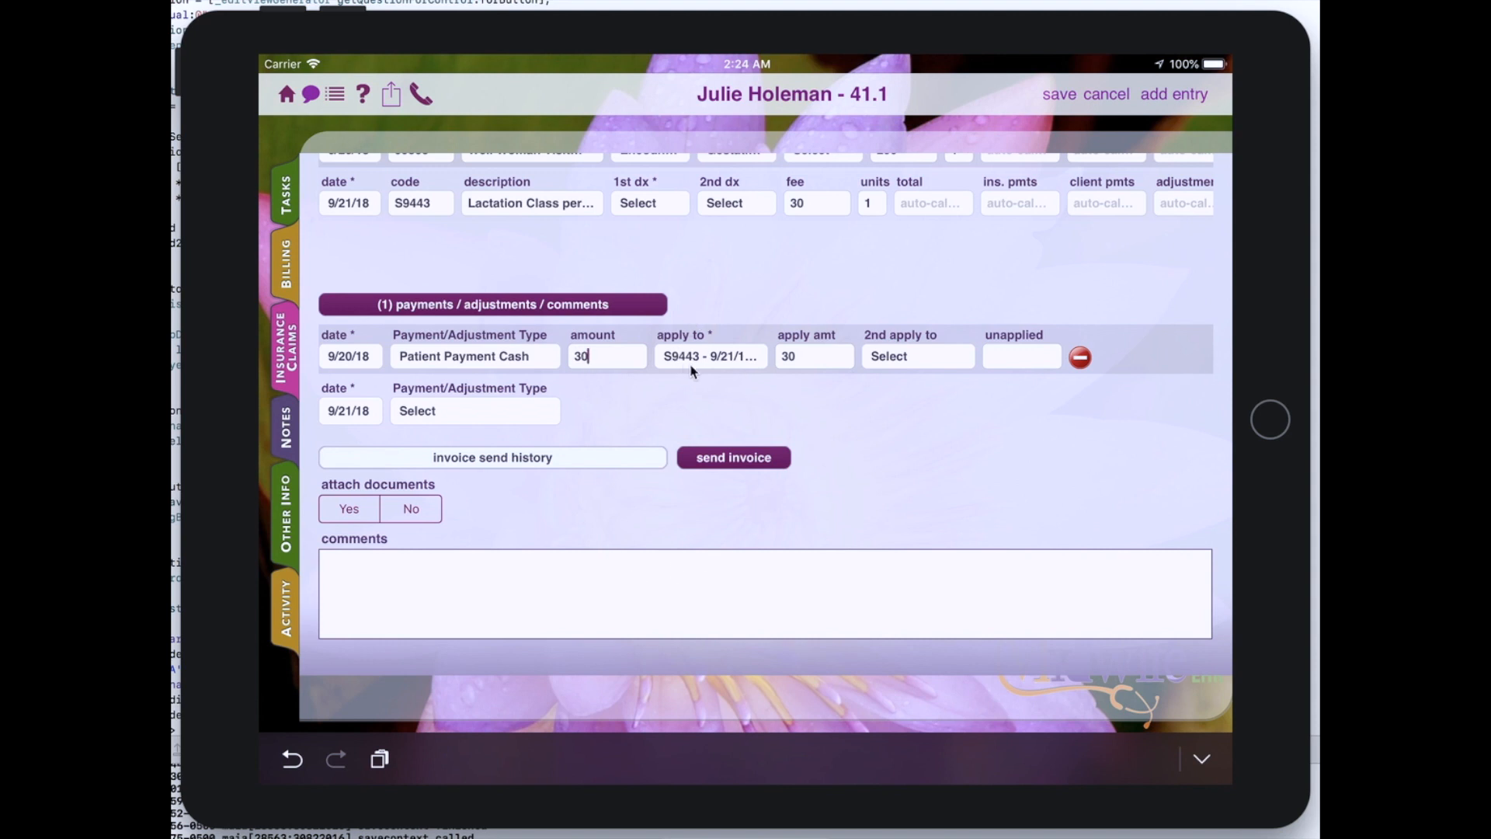
{"action": "left_click", "coordinate": [807, 359]}
Add a second payment entry dated September 21, 2018 with the type Patient Payment Cash.
{"action": "left_click", "coordinate": [476, 412]}
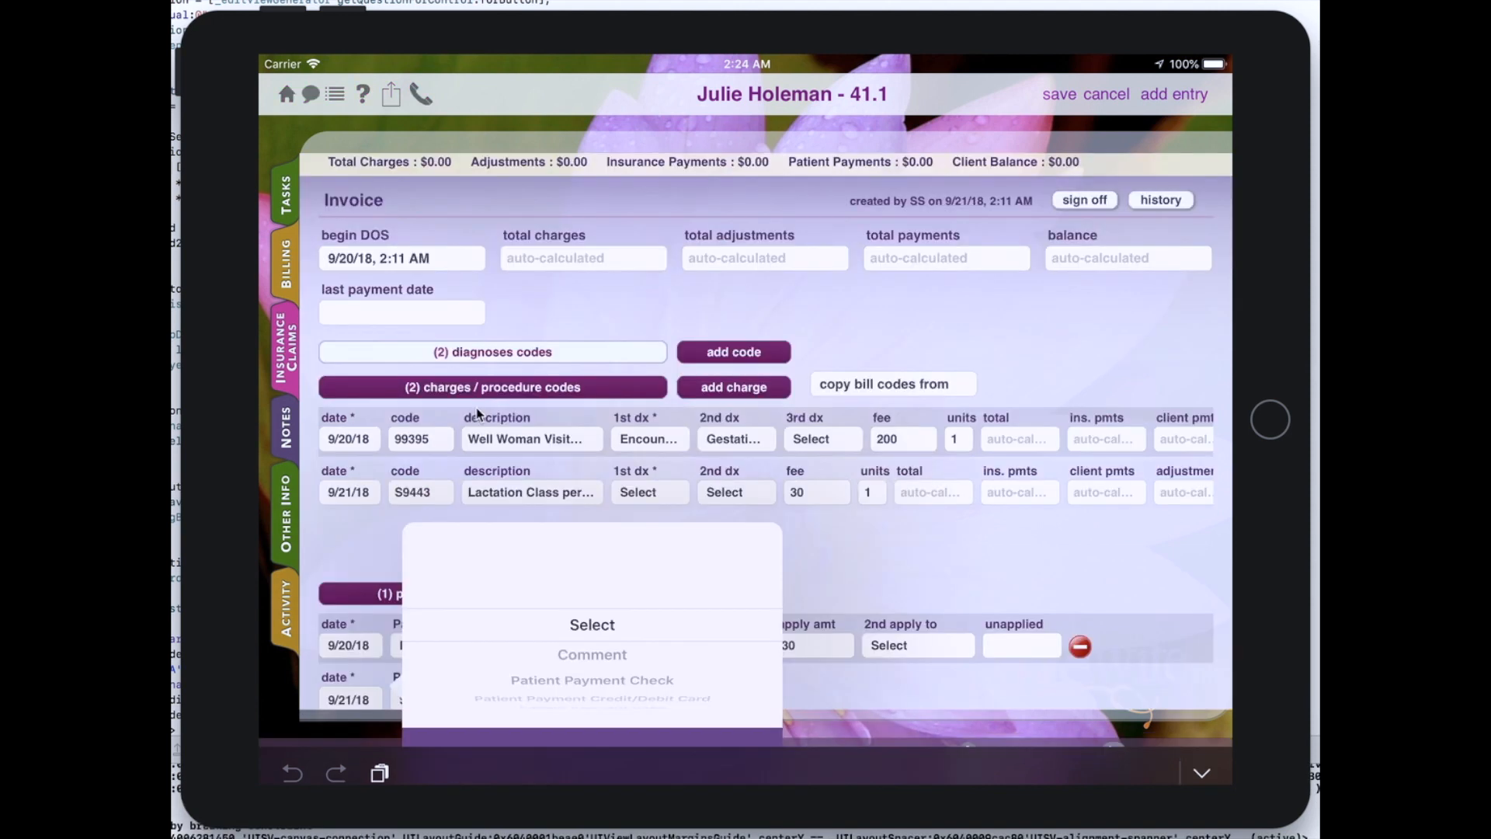
{"action": "left_click_drag", "start_coordinate": [598, 606], "coordinate": [612, 491]}
{"action": "left_click", "coordinate": [592, 653]}
{"action": "left_click", "coordinate": [591, 751]}
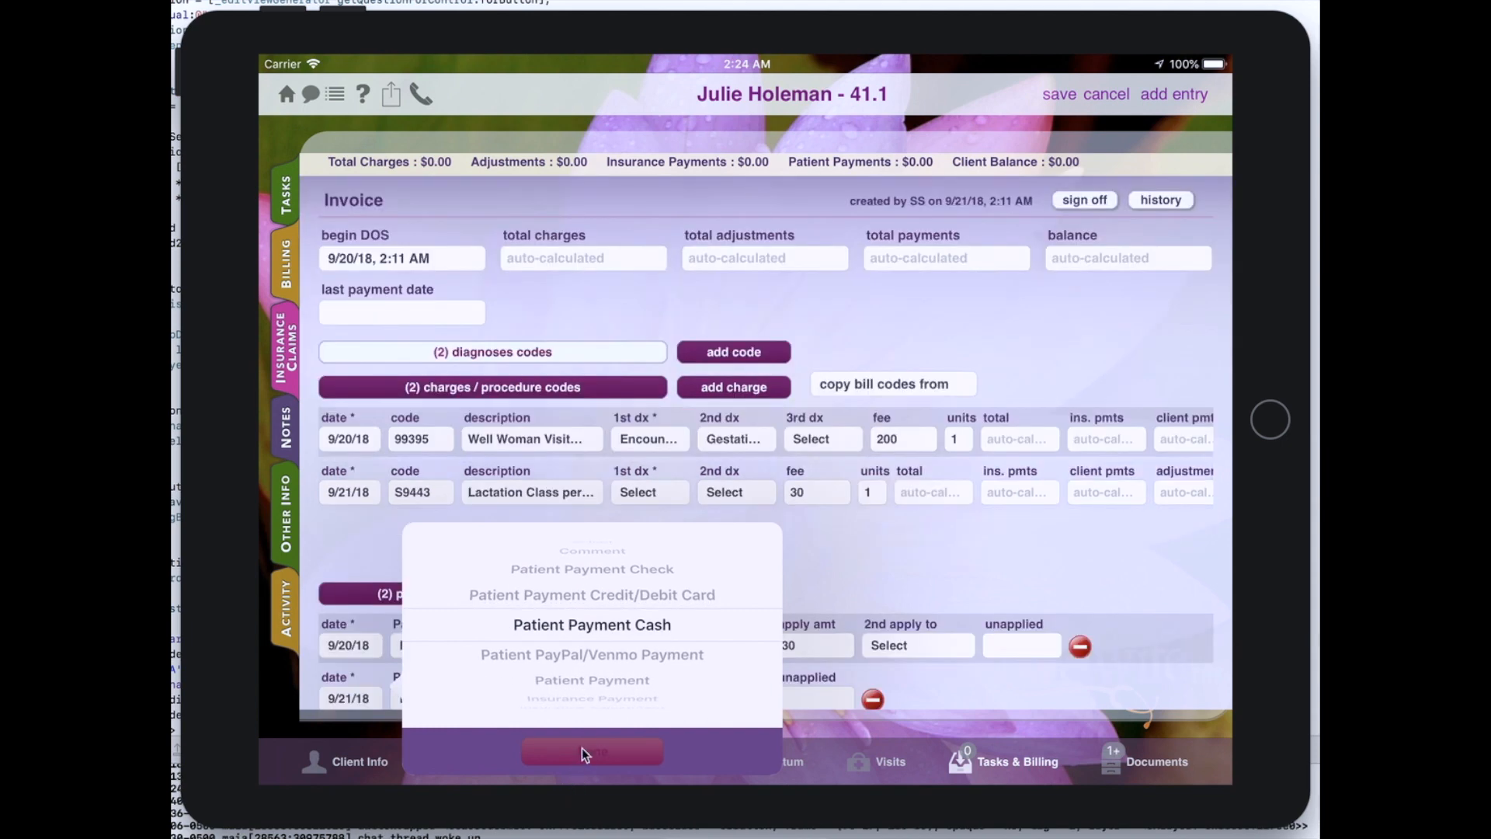
{"action": "scroll", "coordinate": [762, 305], "scroll_direction": "down", "scroll_amount": 5}
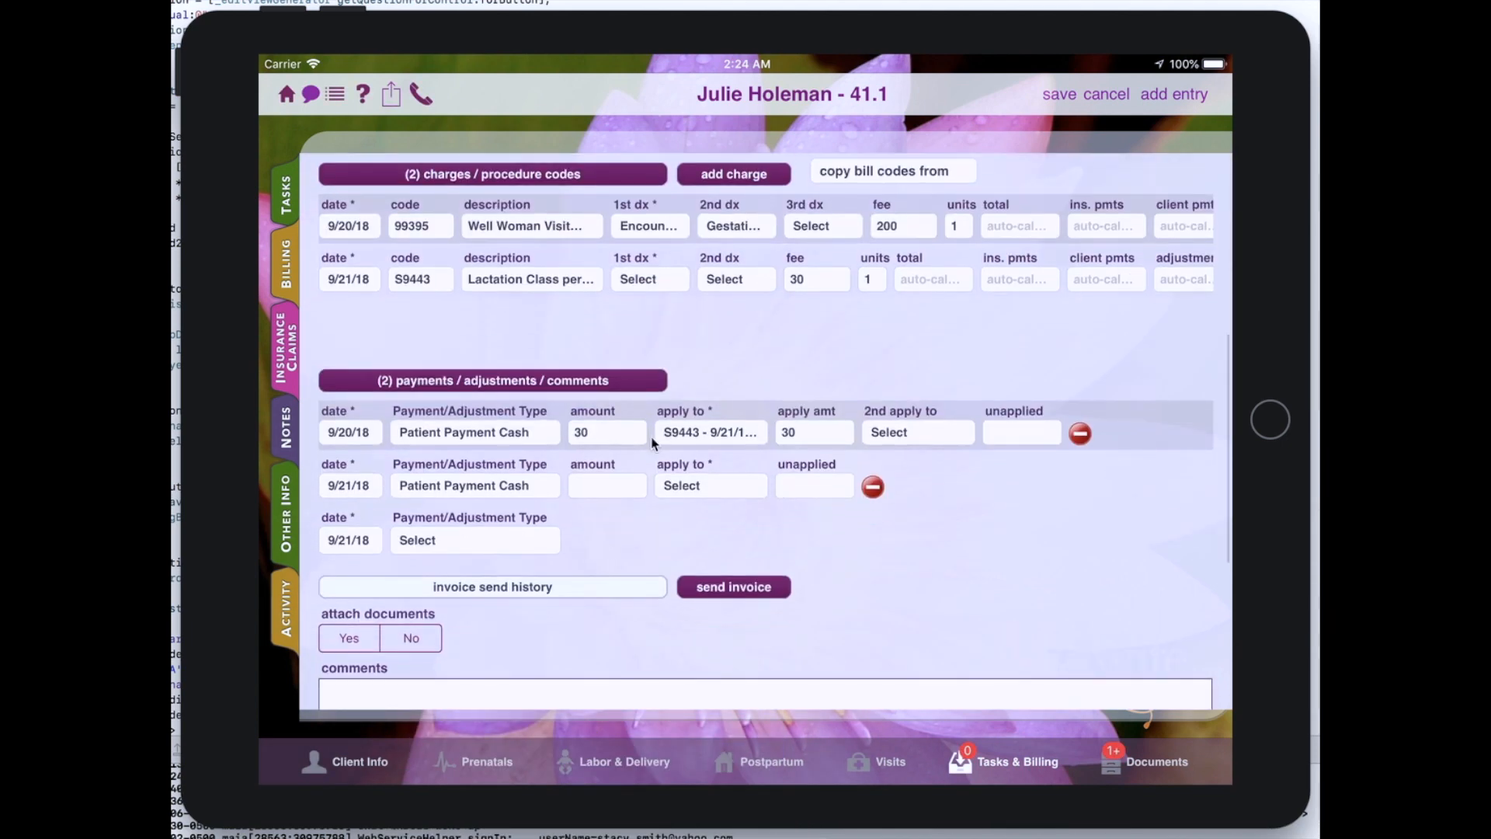
Enter 150 as the second cash payment's amount and apply it to the 99395 charge dated September 20.
{"action": "left_click", "coordinate": [606, 487]}
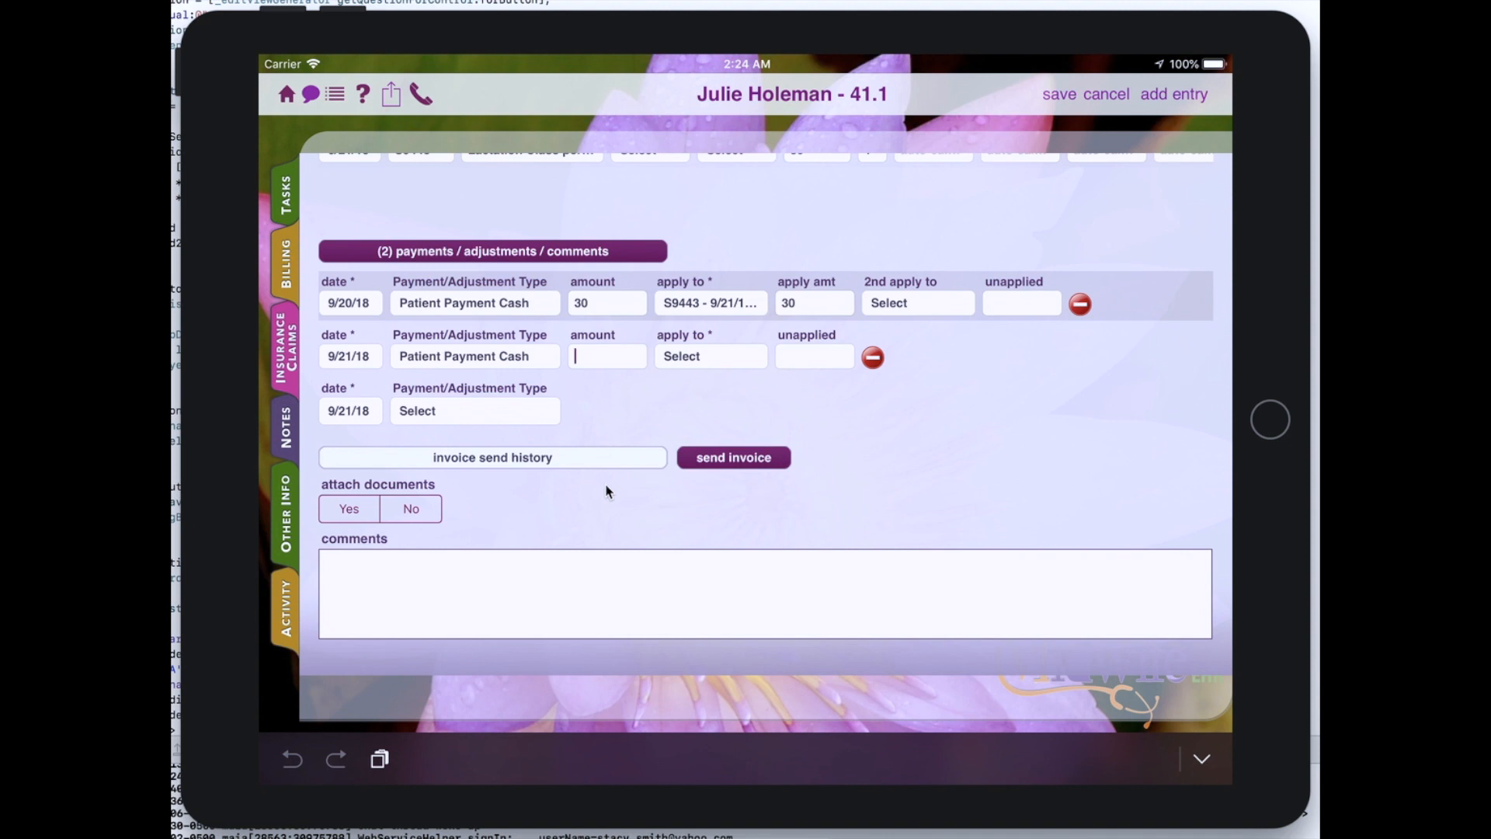
{"action": "type", "text": "150"}
{"action": "left_click", "coordinate": [690, 359]}
{"action": "left_click_drag", "start_coordinate": [762, 501], "coordinate": [762, 468]}
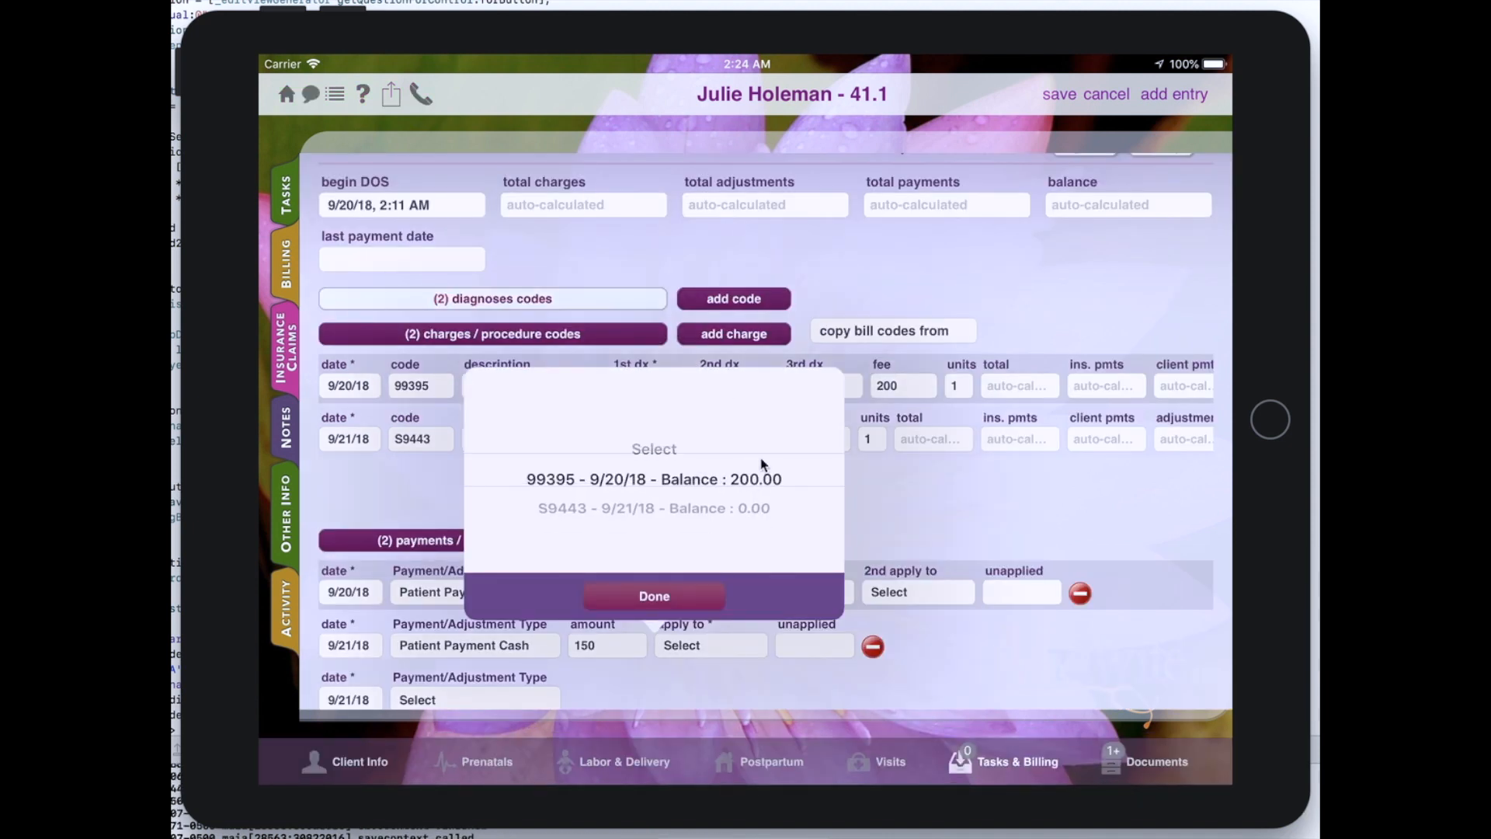
{"action": "left_click", "coordinate": [651, 595]}
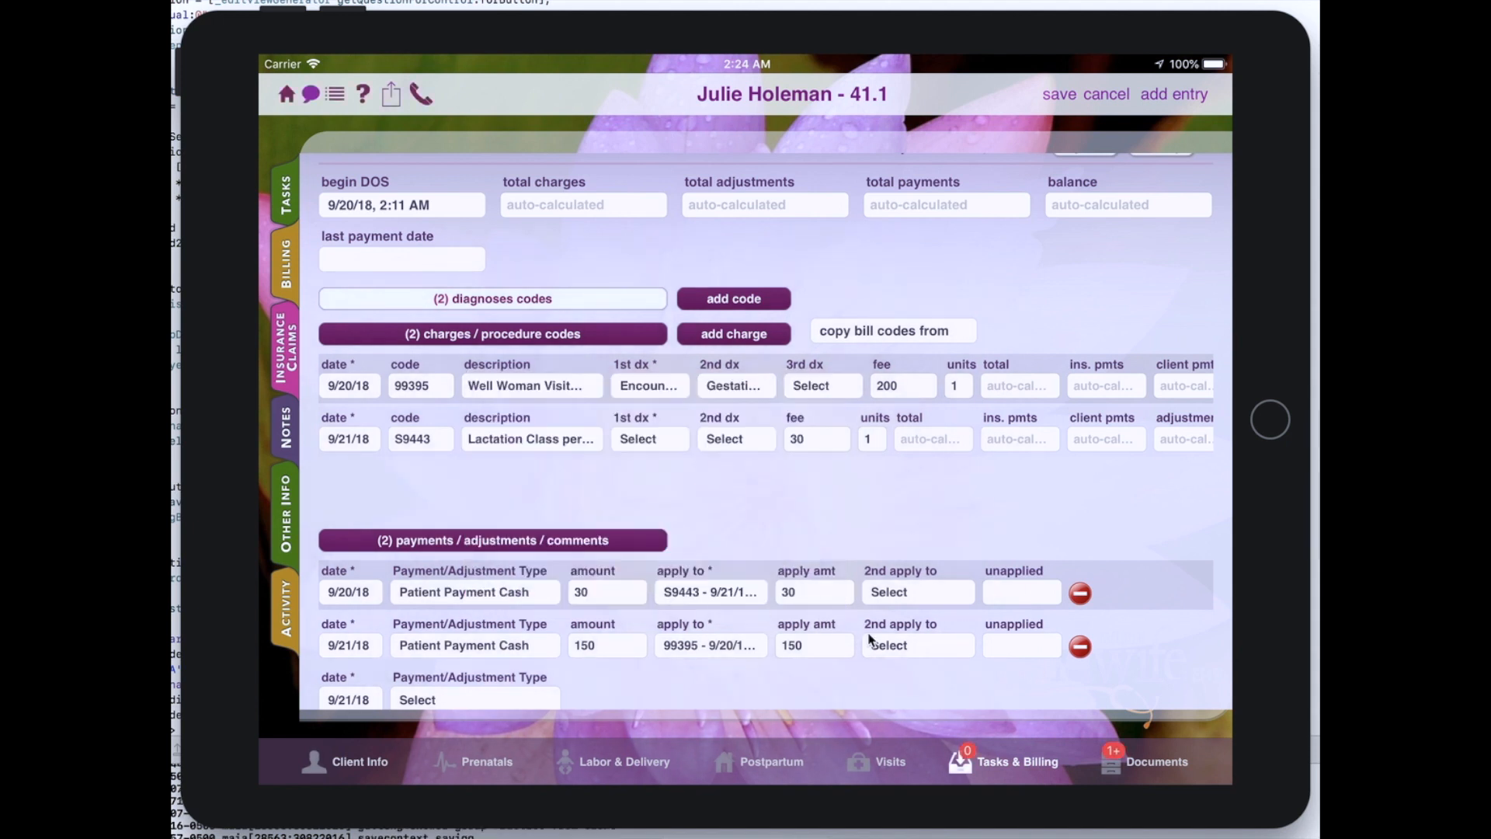
{"action": "left_click", "coordinate": [824, 648]}
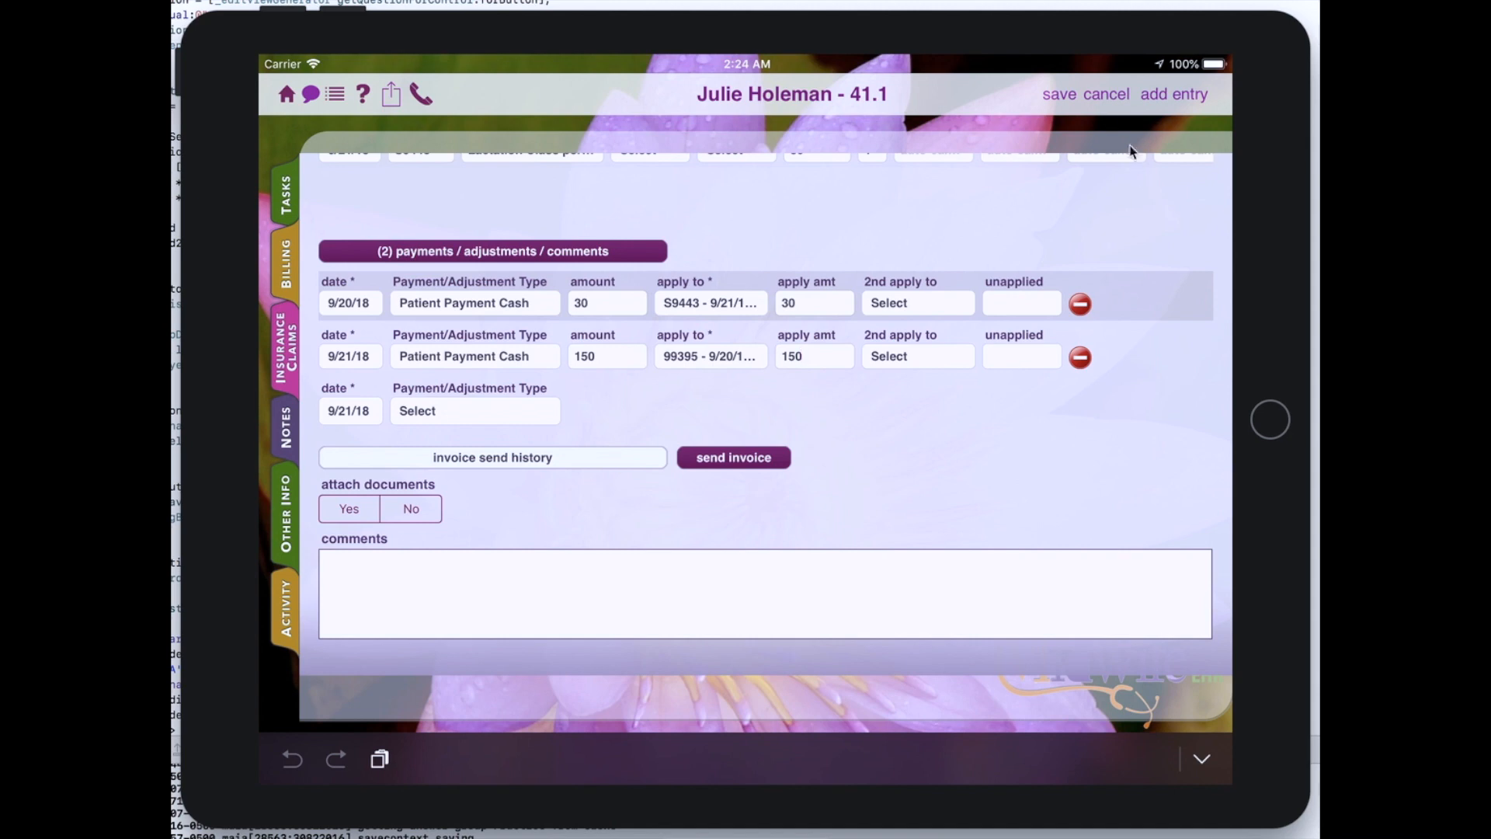
Save the invoice with its two cash payments and close it to return to the invoice list.
{"action": "left_click", "coordinate": [1071, 97]}
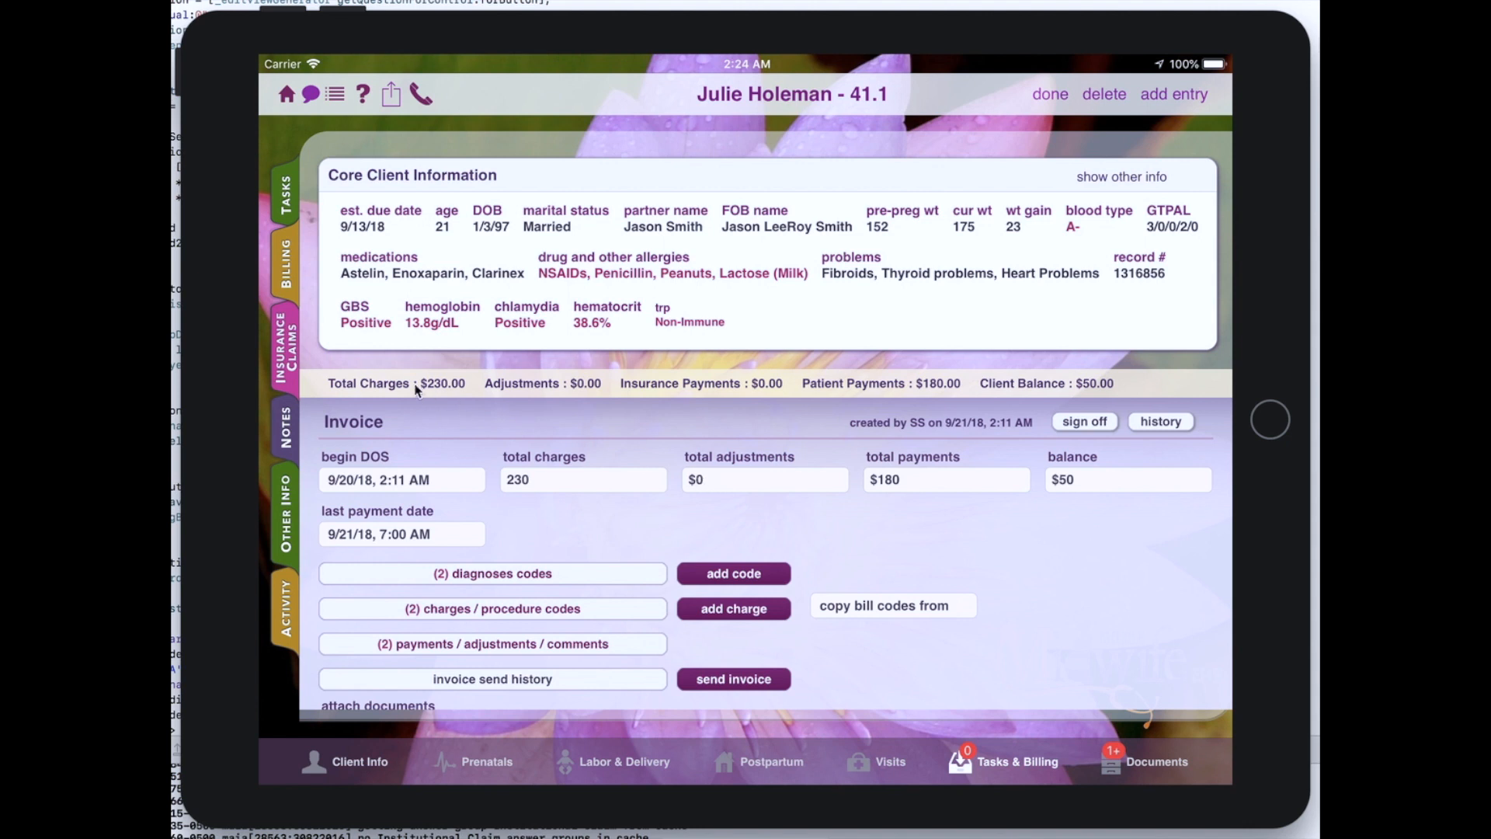
{"action": "left_click", "coordinate": [1051, 94]}
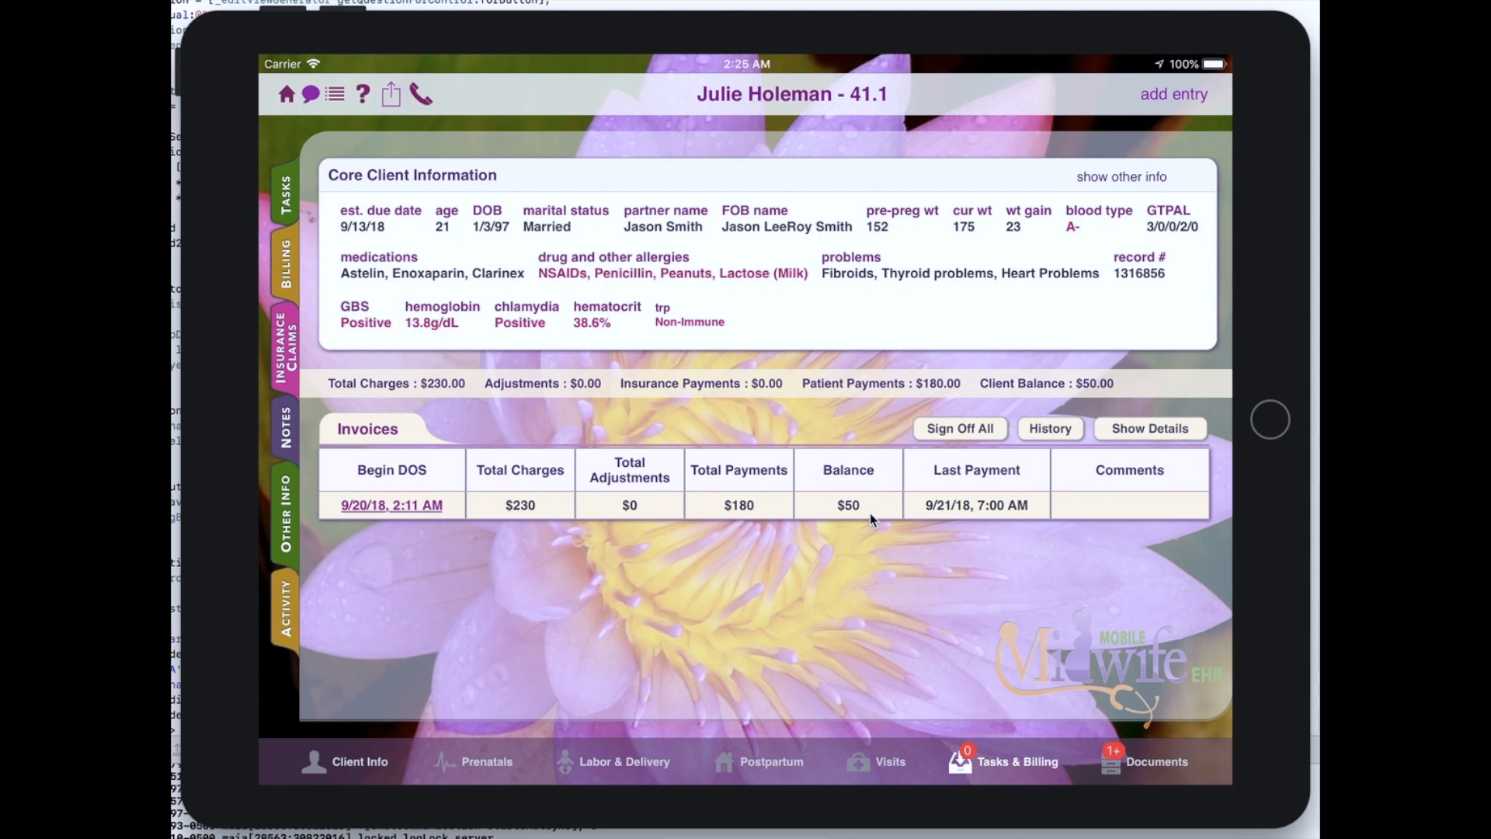
Reopen the September 20 invoice and review the client payments and remainder of each procedure charge.
{"action": "left_click", "coordinate": [431, 507]}
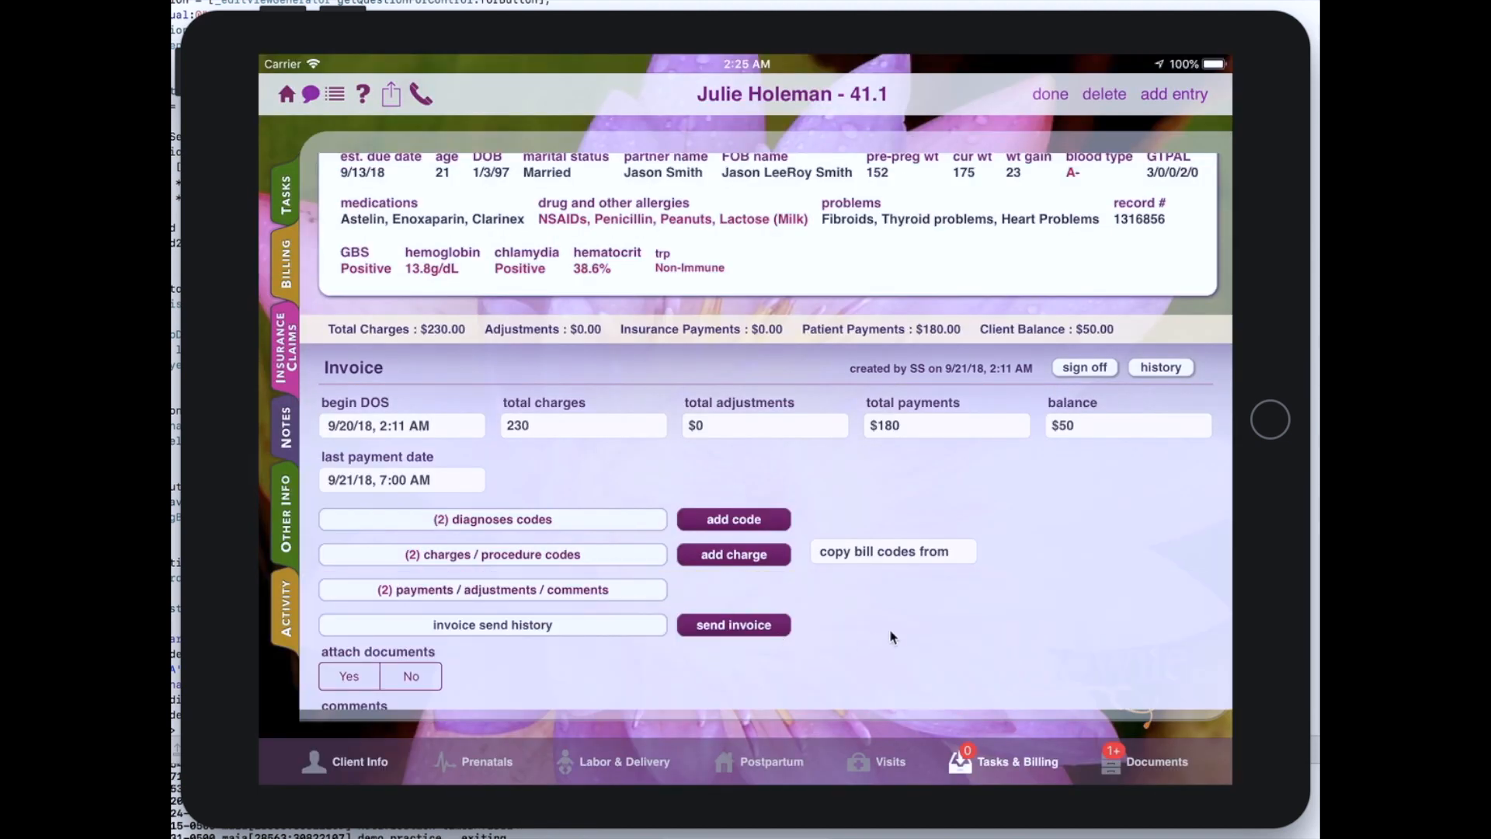
{"action": "left_click_drag", "start_coordinate": [905, 513], "coordinate": [922, 386]}
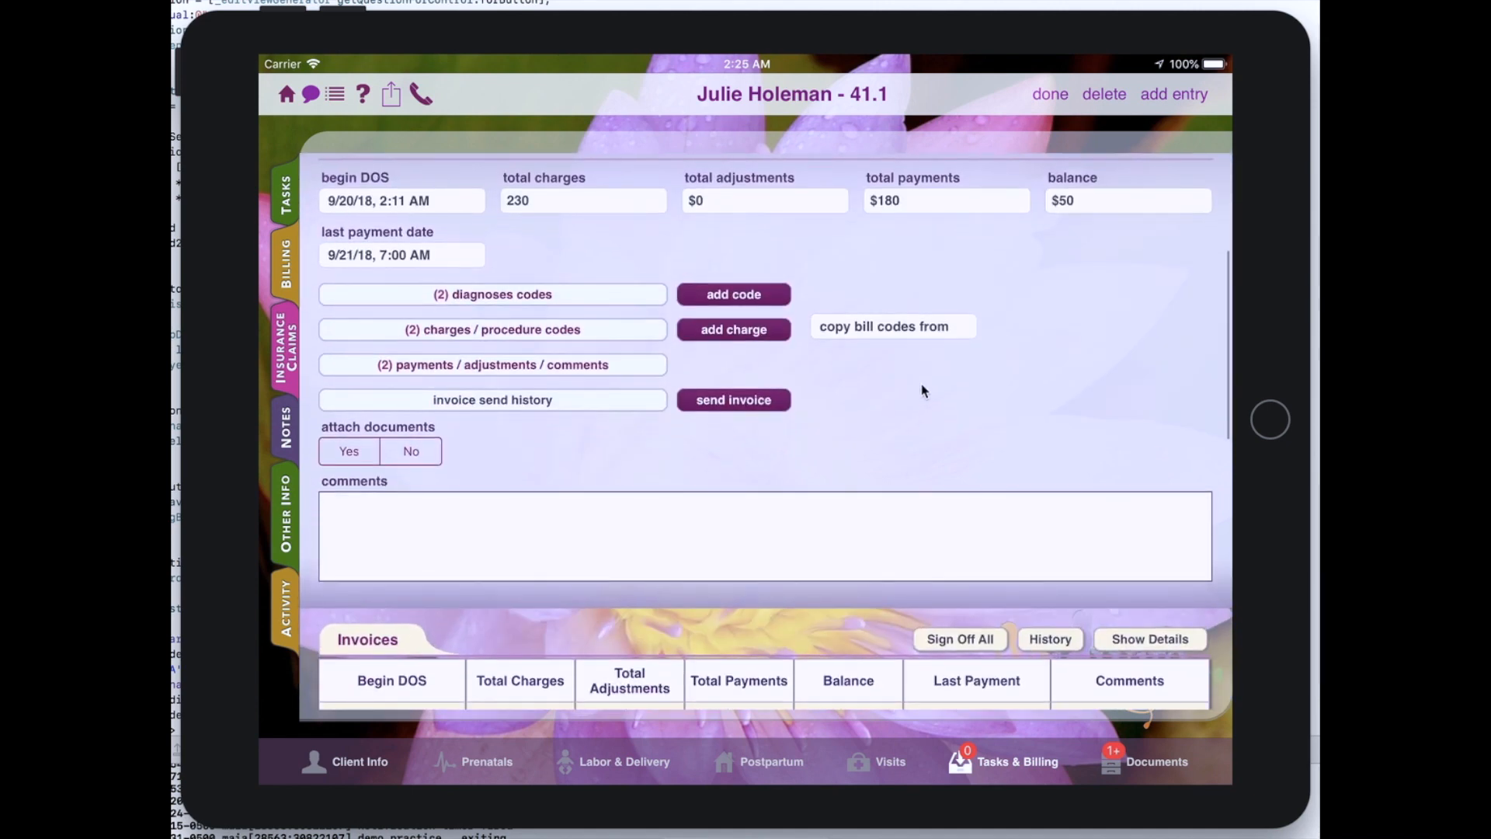
{"action": "left_click", "coordinate": [548, 330]}
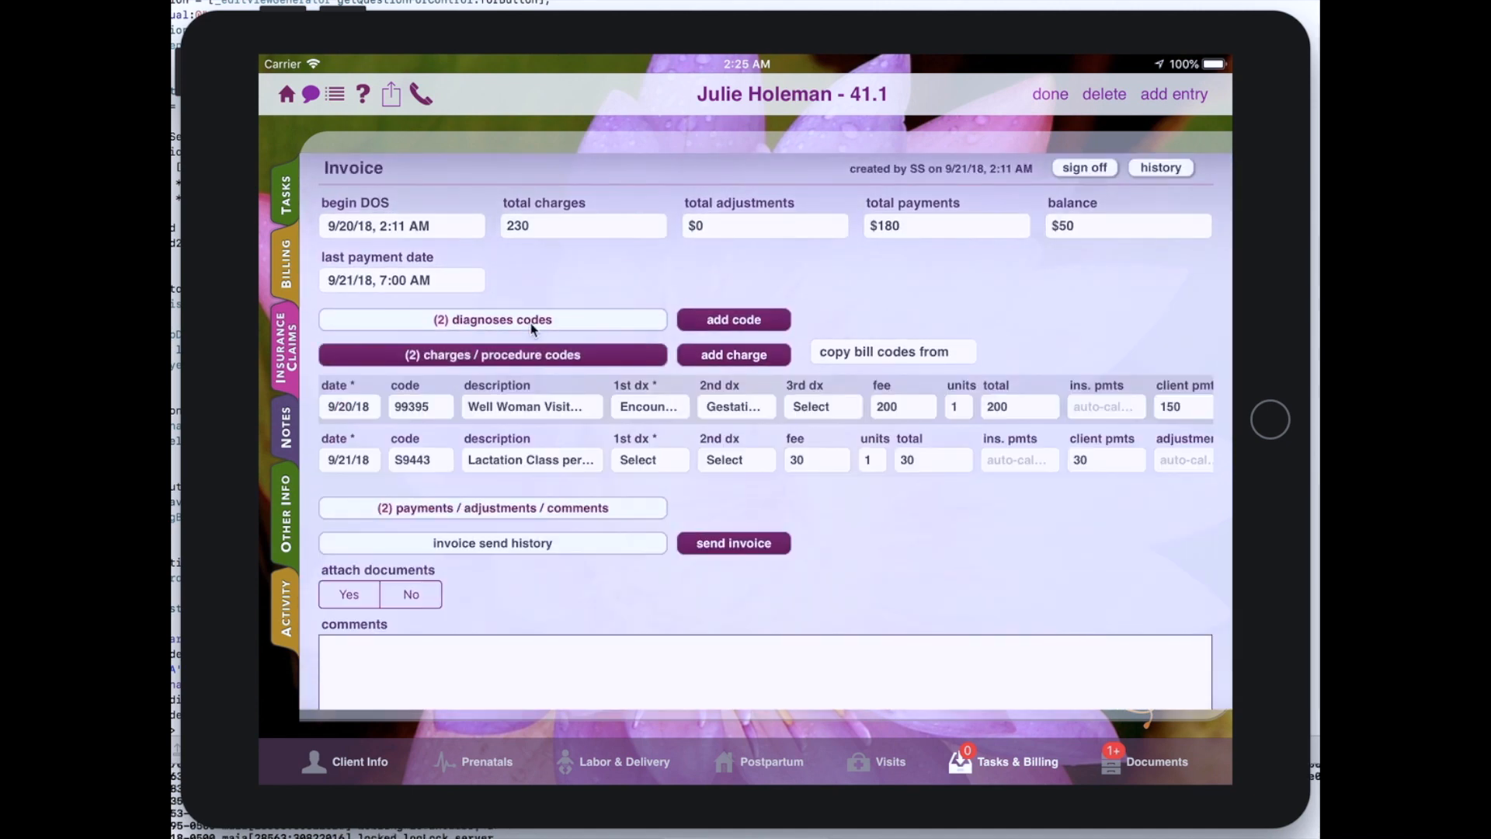
{"action": "left_click_drag", "start_coordinate": [881, 399], "coordinate": [518, 382]}
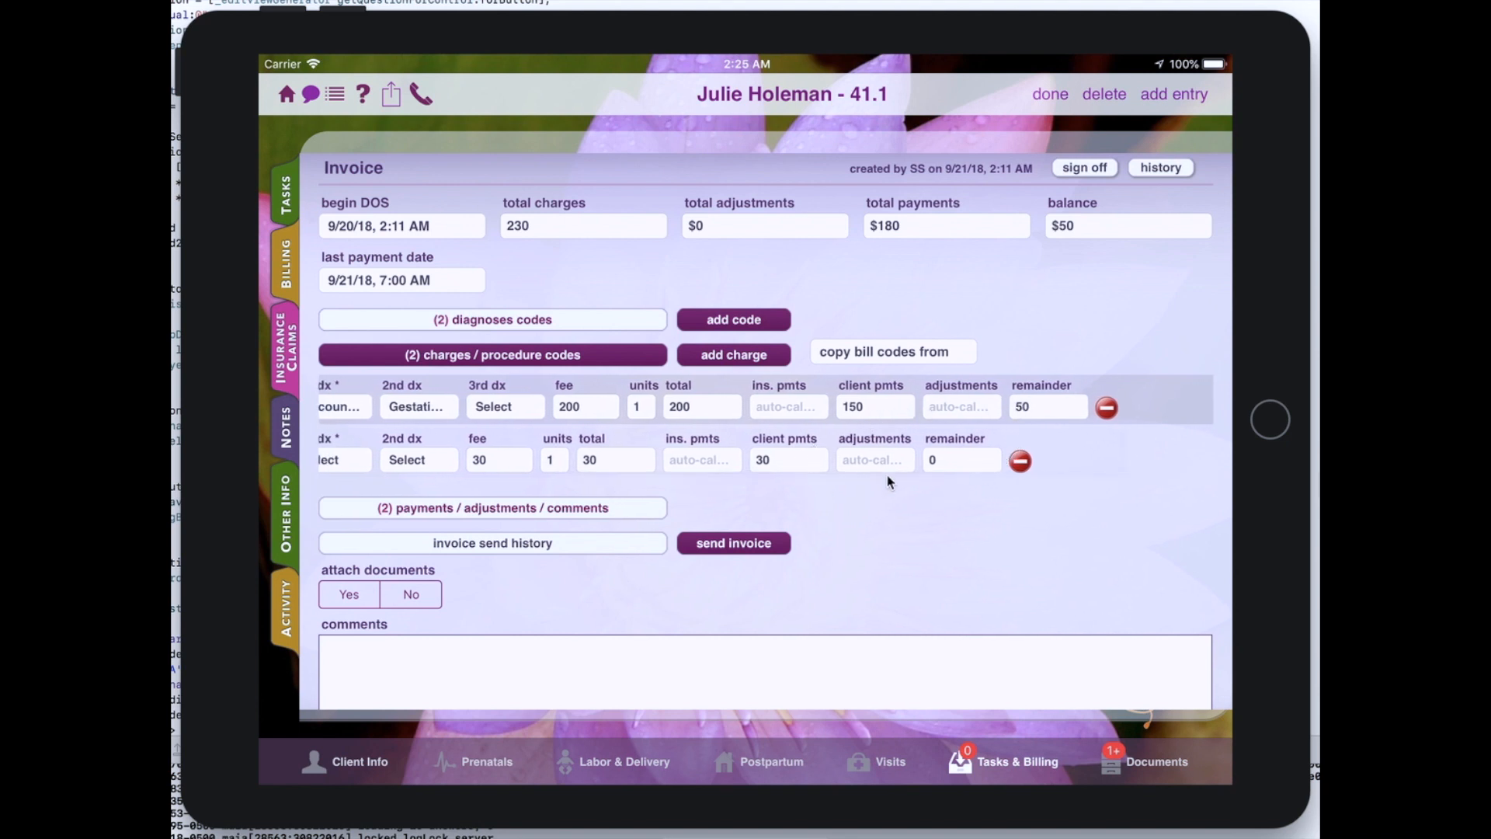
{"action": "left_click_drag", "start_coordinate": [559, 388], "coordinate": [926, 392]}
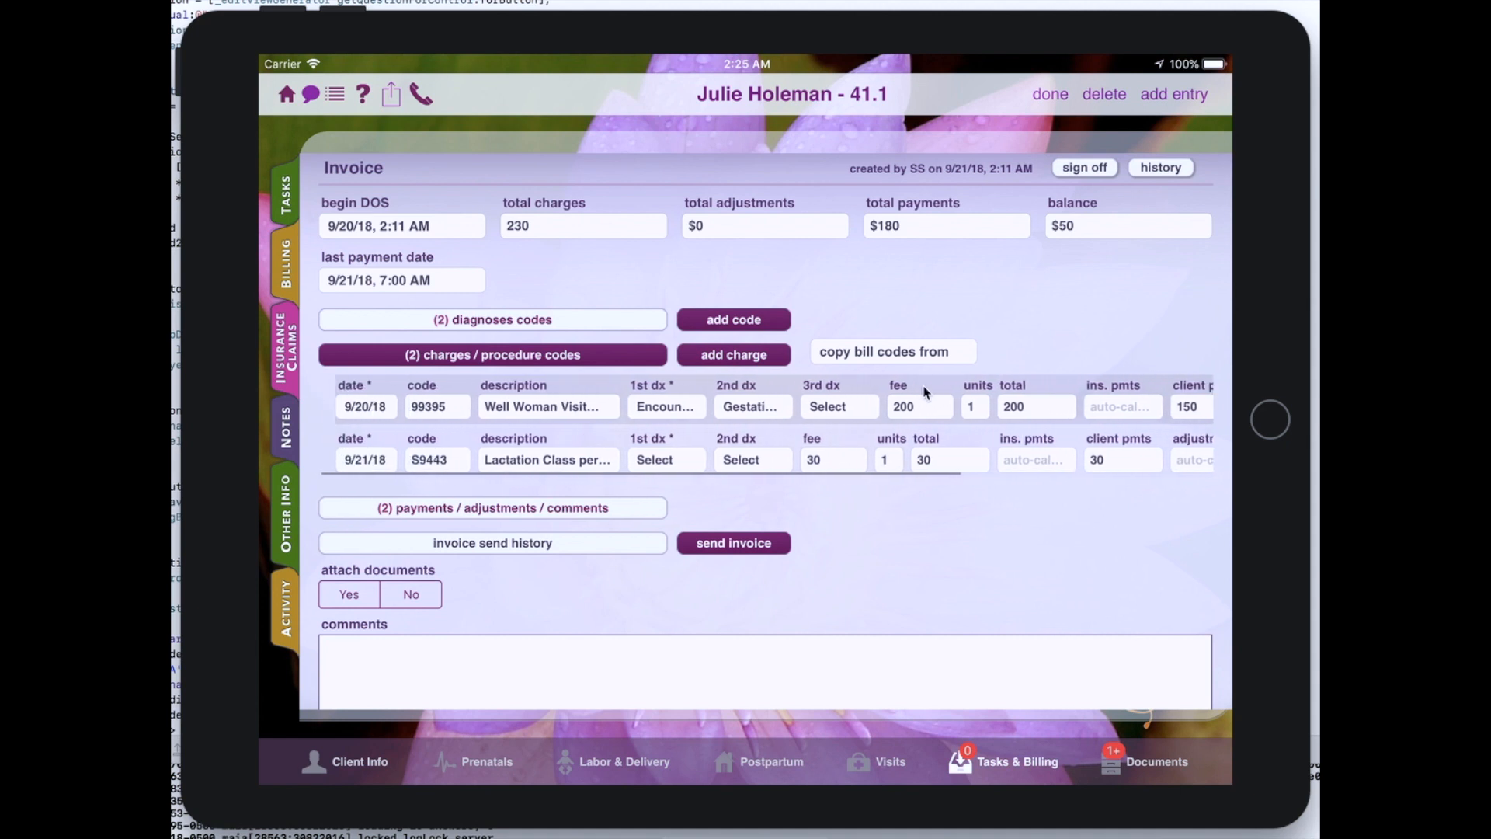
{"action": "left_click", "coordinate": [498, 358]}
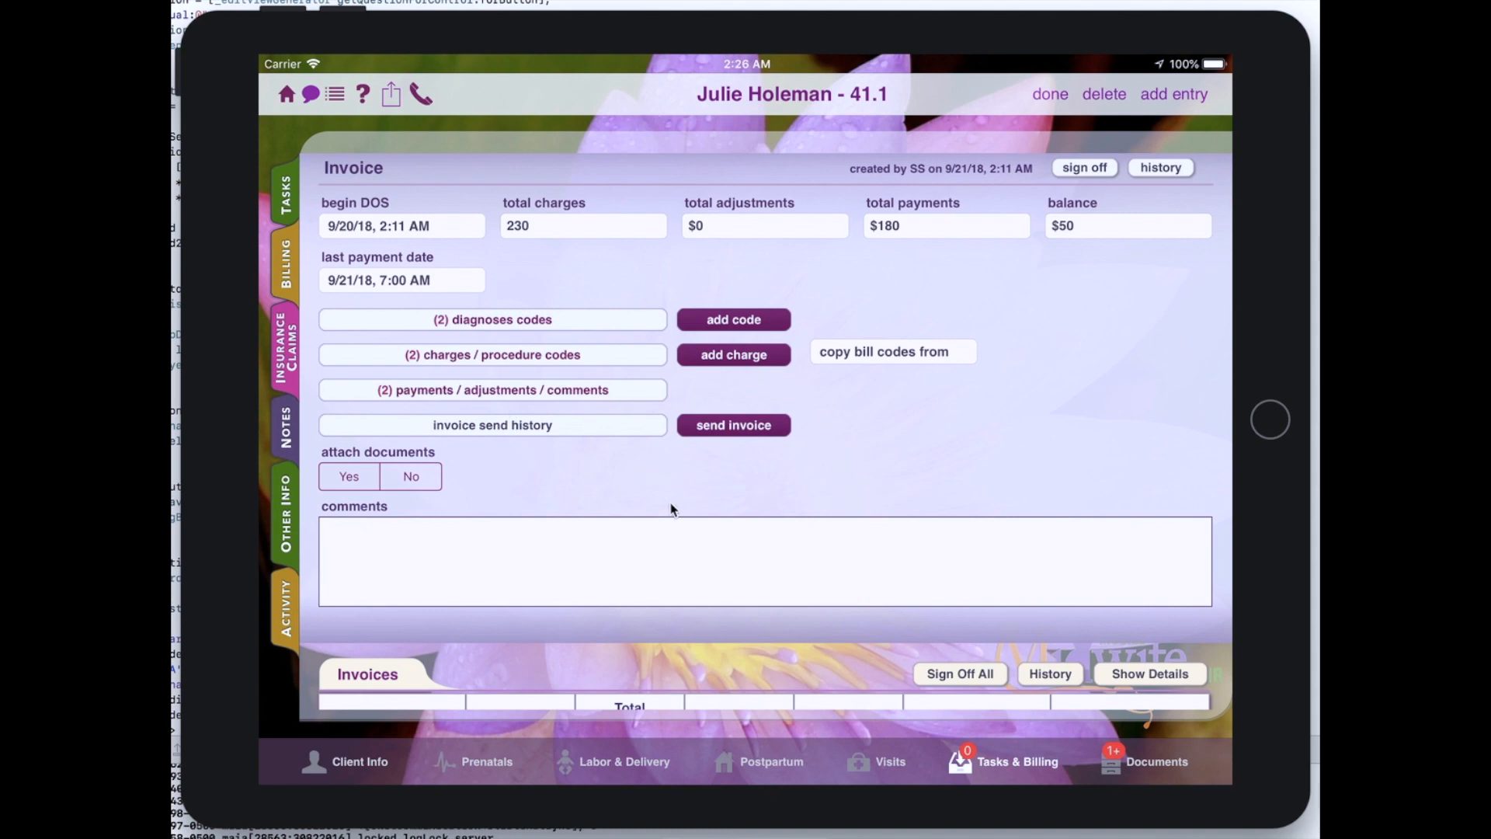
Generate the client invoice document and open it for viewing from the invoice send history.
{"action": "left_click", "coordinate": [714, 426]}
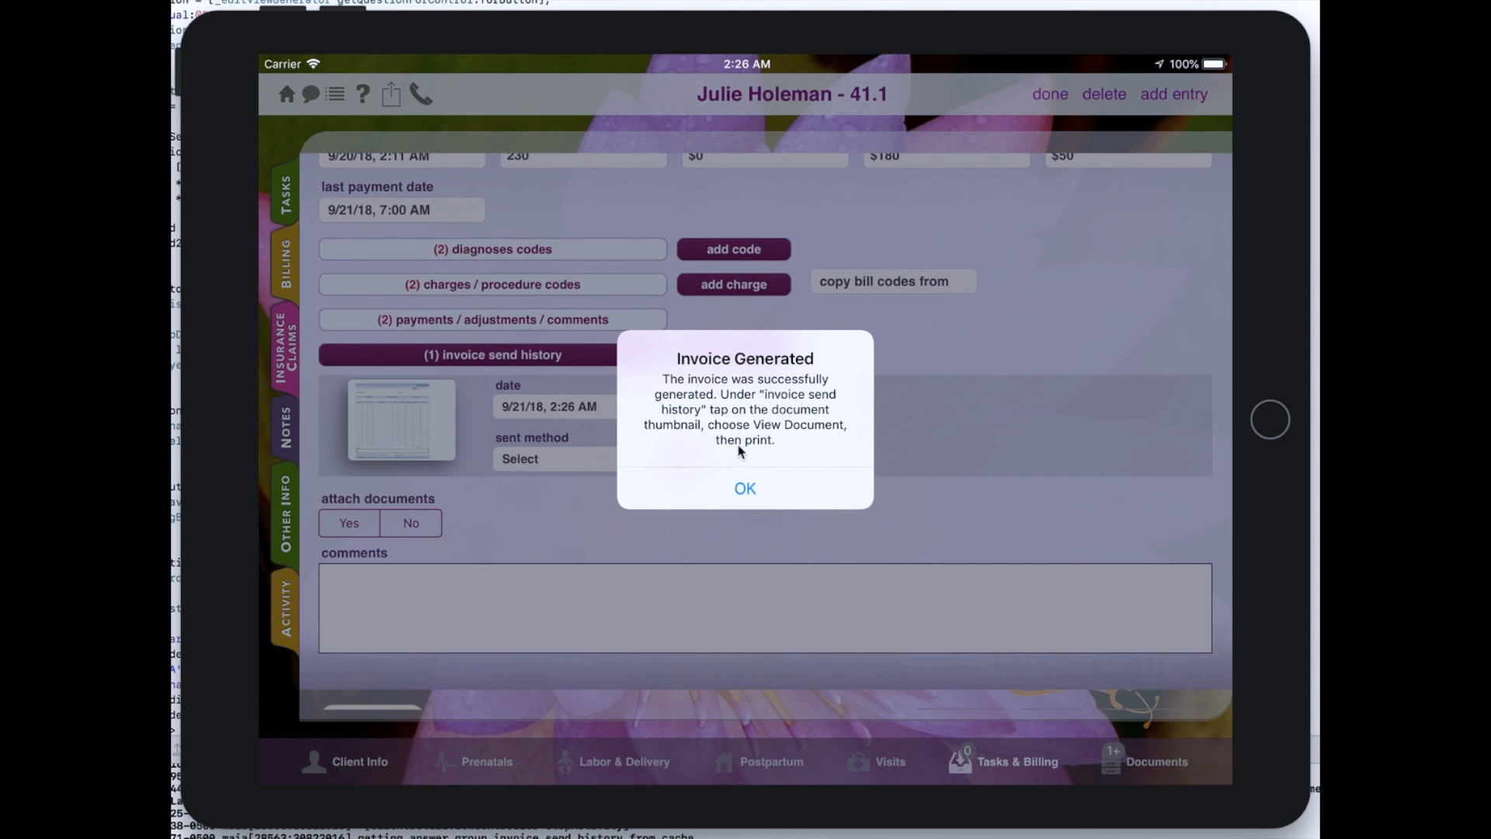
{"action": "left_click", "coordinate": [750, 496]}
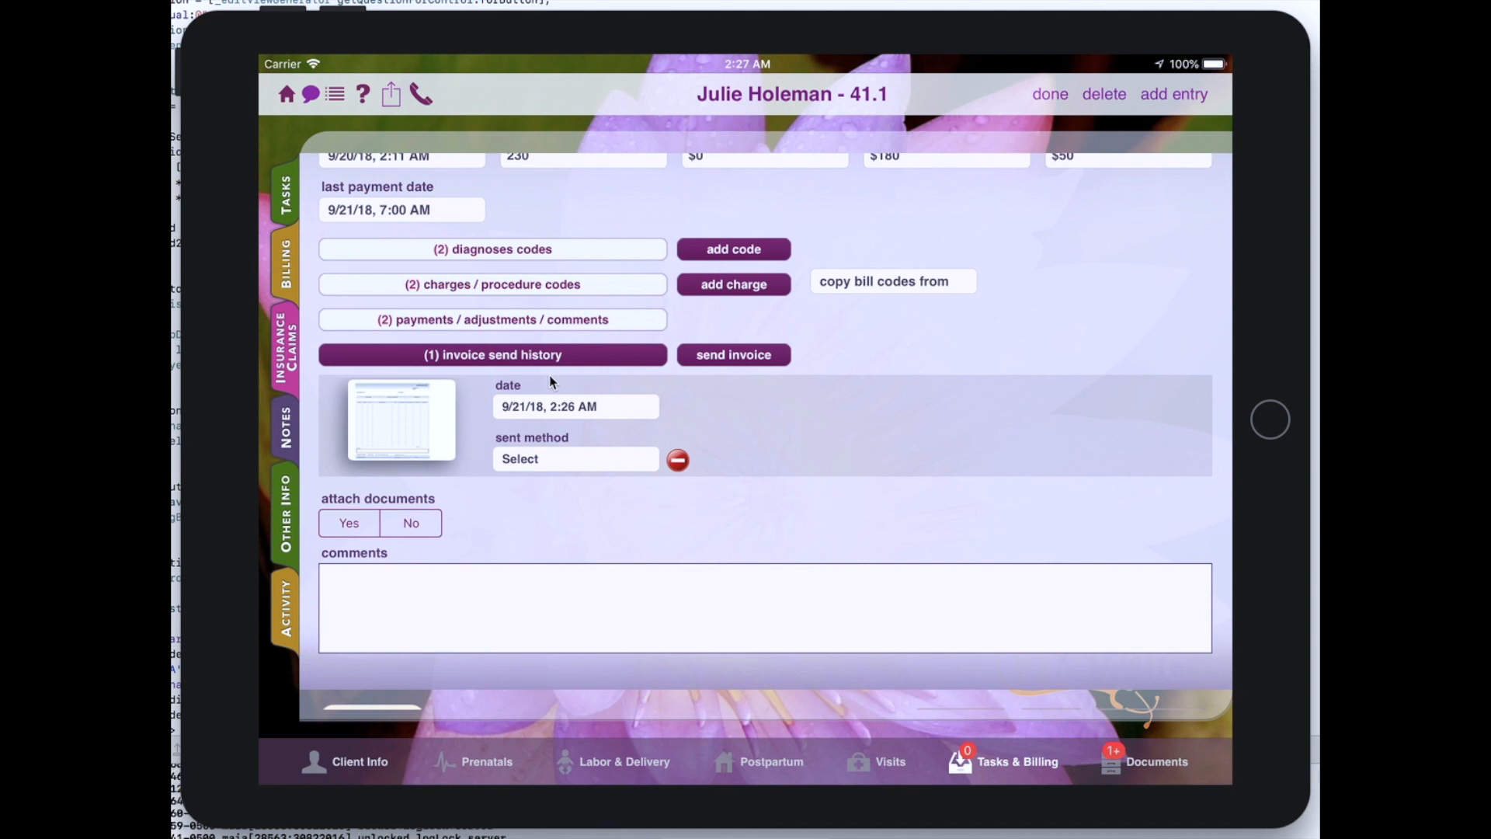
{"action": "left_click_drag", "start_coordinate": [582, 389], "coordinate": [553, 495]}
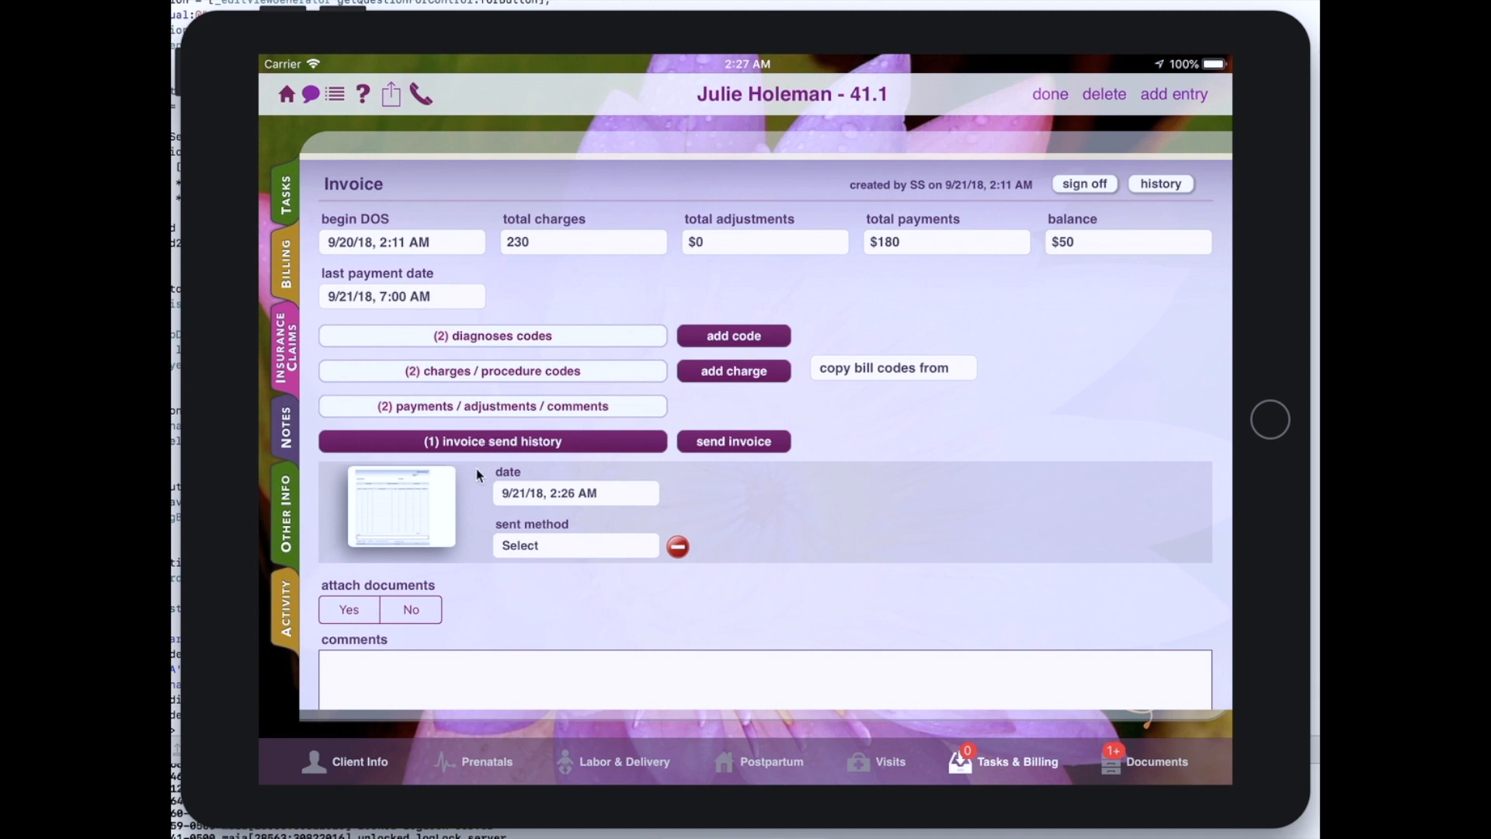
{"action": "left_click", "coordinate": [410, 505]}
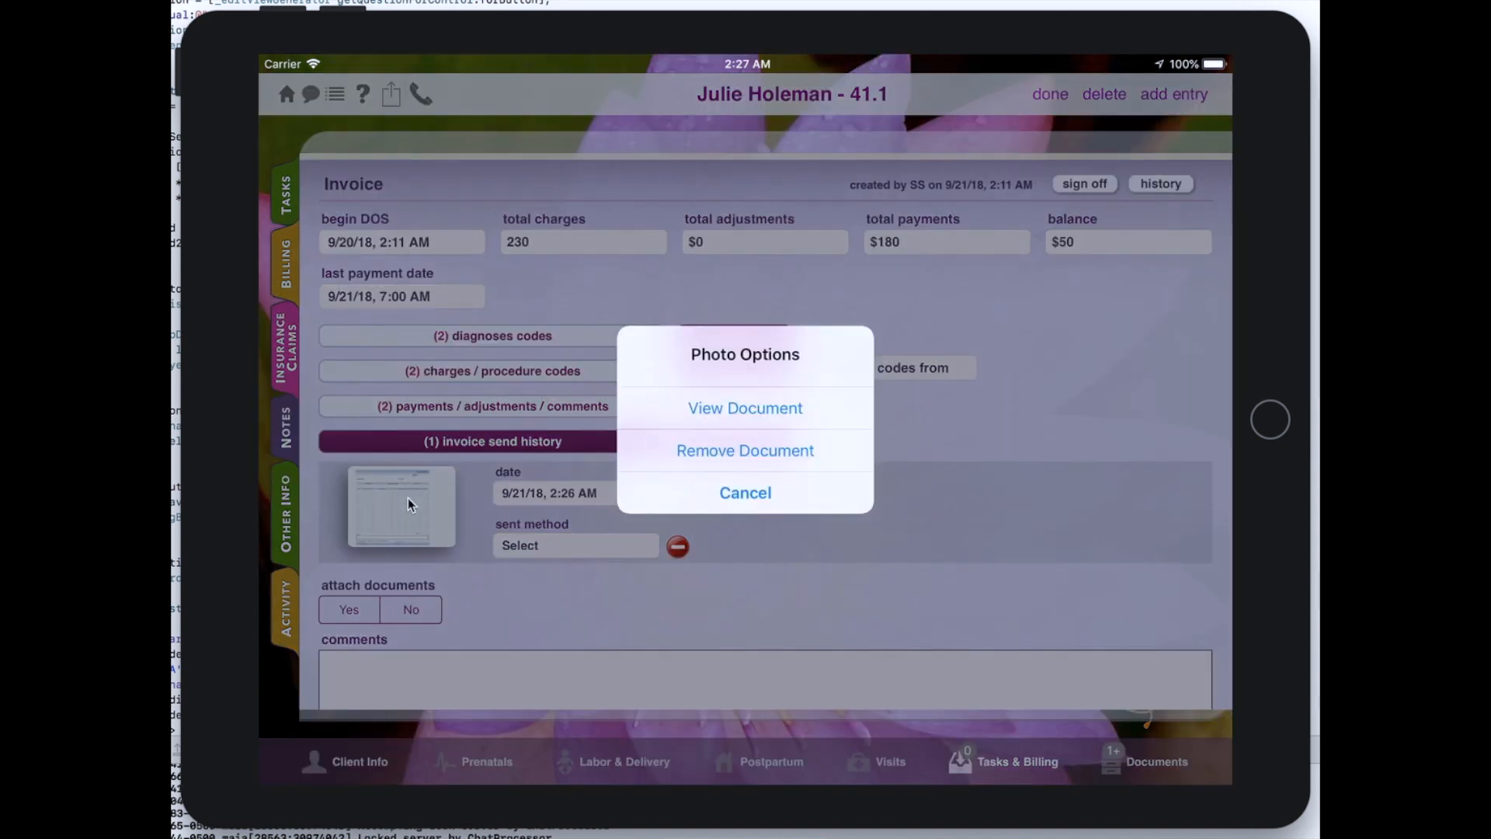
{"action": "left_click", "coordinate": [725, 411]}
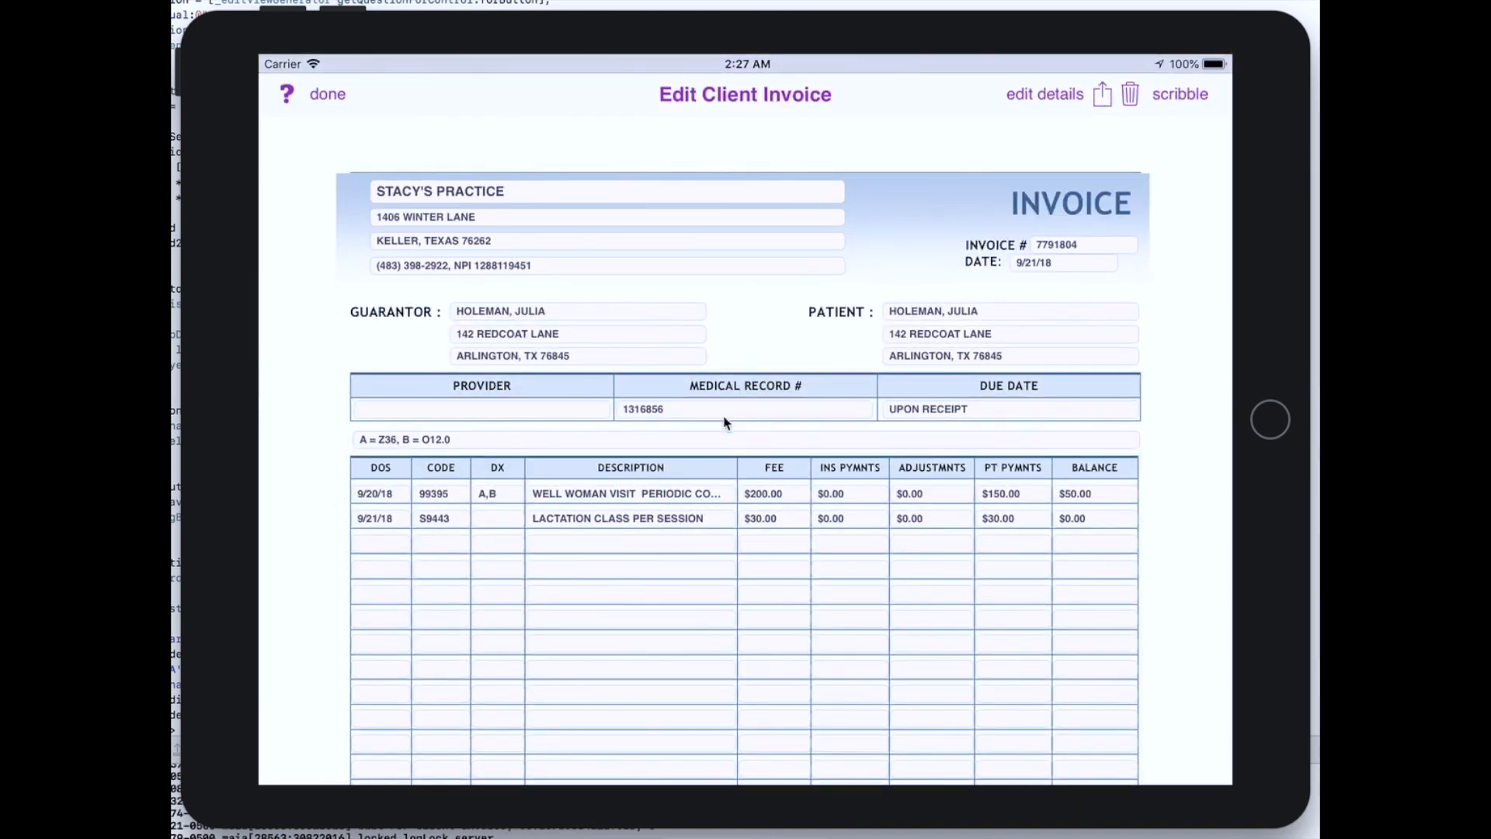
Review the charge lines and DX column on the generated client invoice, and return to the invoice entry.
{"action": "left_click_drag", "start_coordinate": [316, 548], "coordinate": [319, 482]}
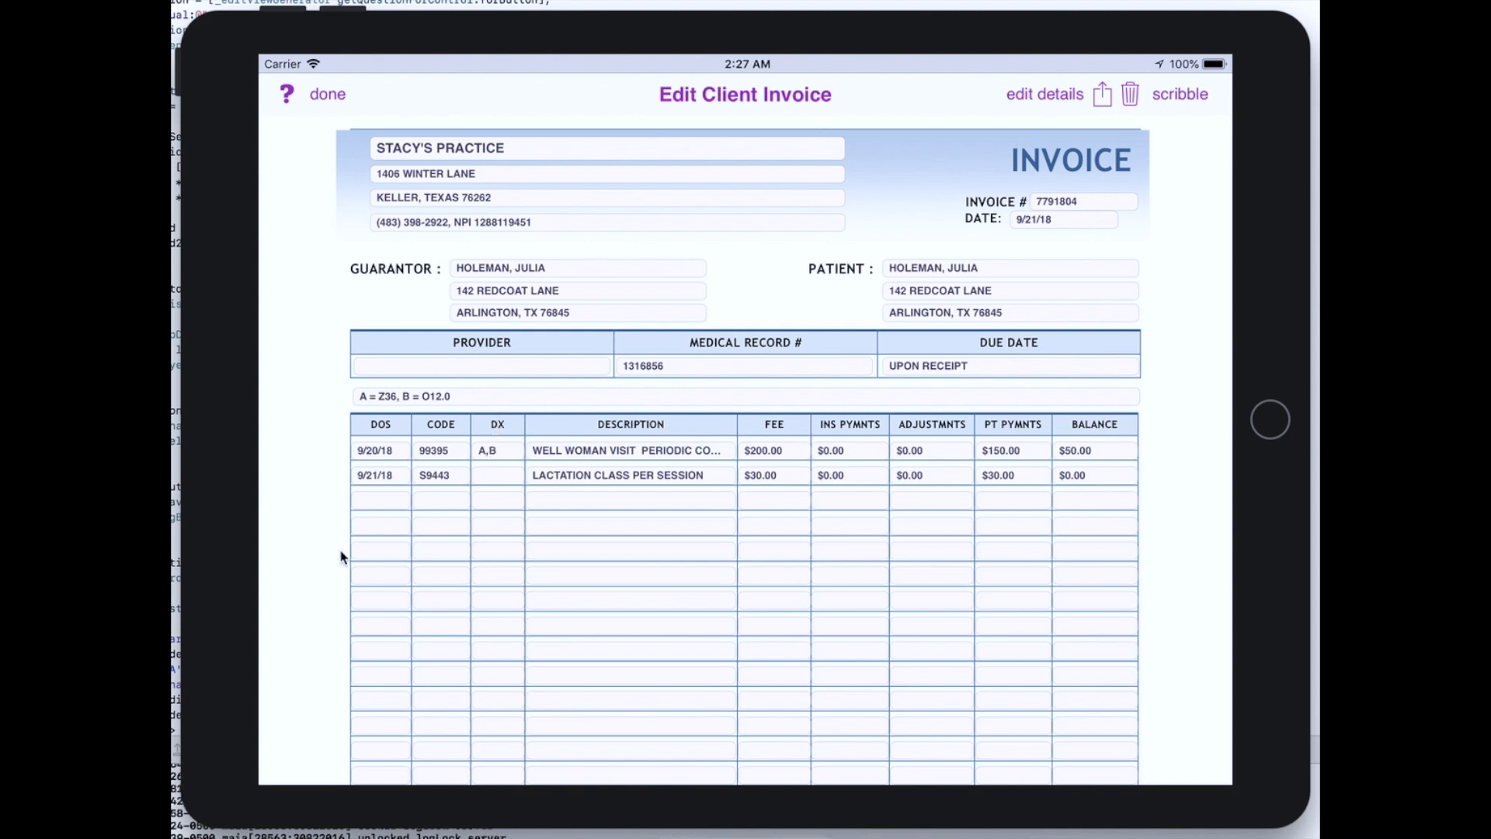
{"action": "left_click", "coordinate": [500, 481]}
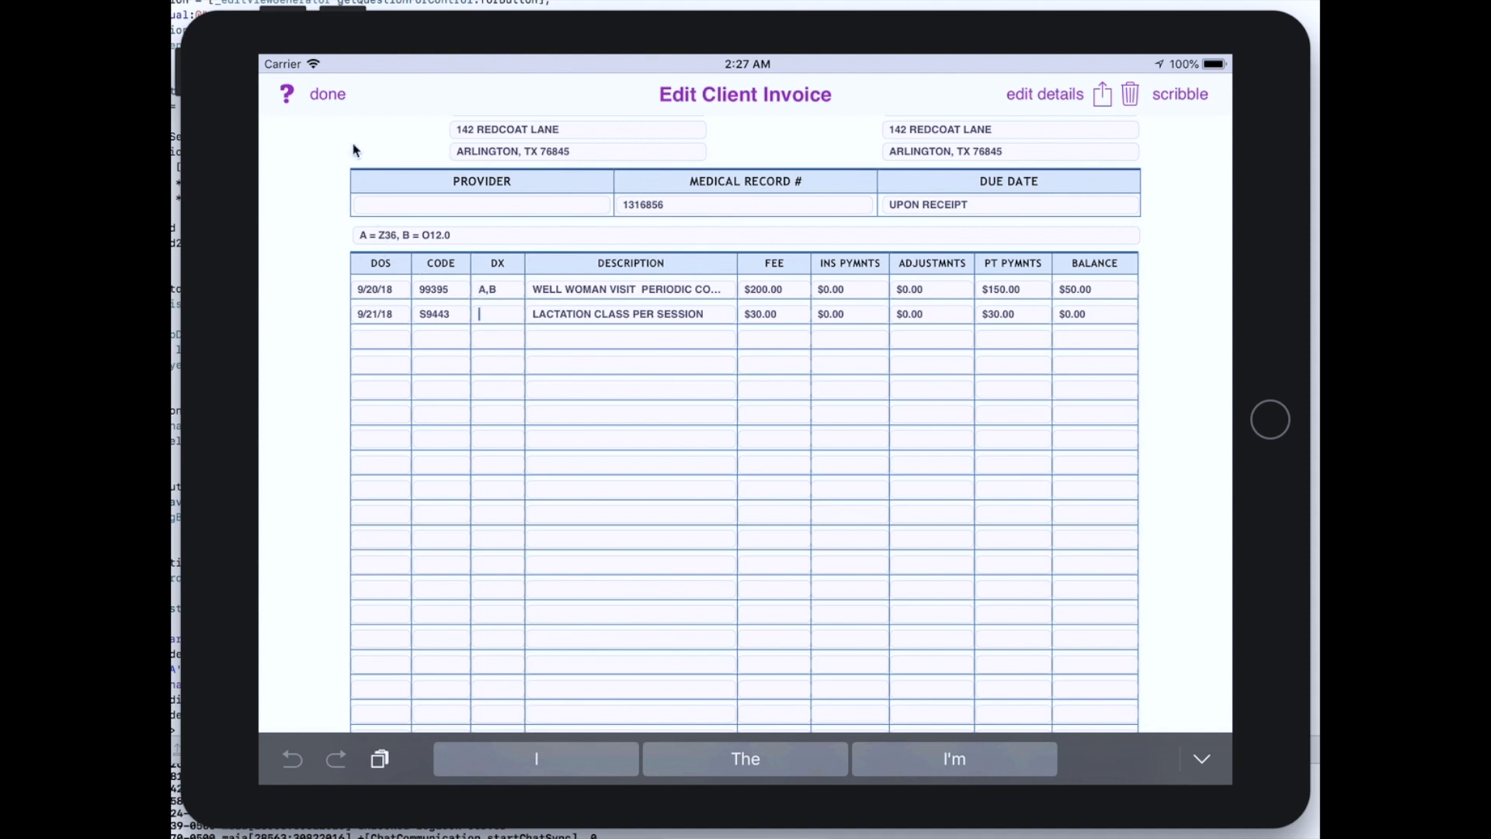
{"action": "left_click", "coordinate": [337, 99]}
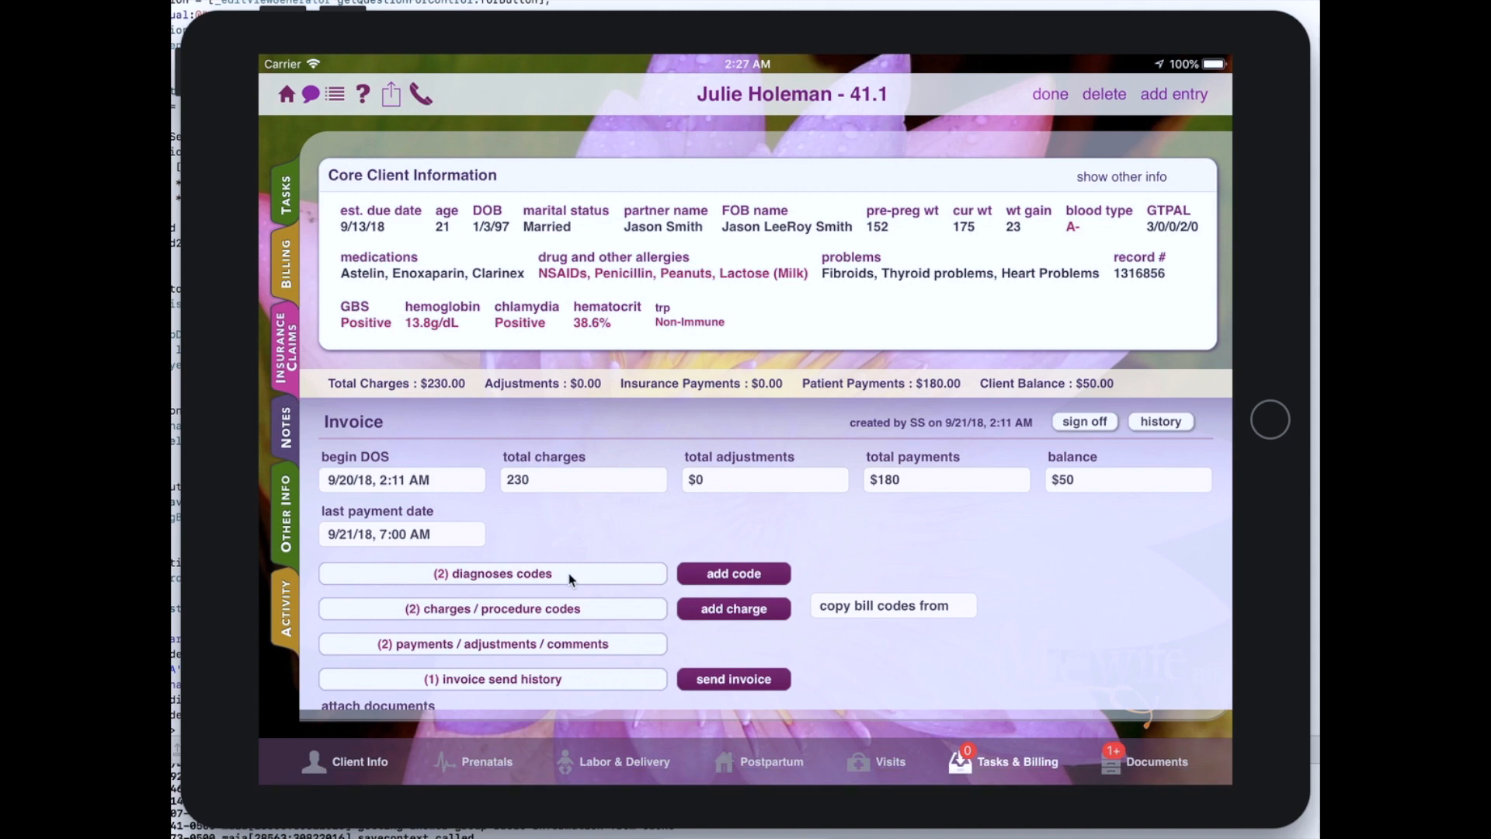
{"action": "scroll", "coordinate": [571, 579], "scroll_direction": "down", "scroll_amount": 2}
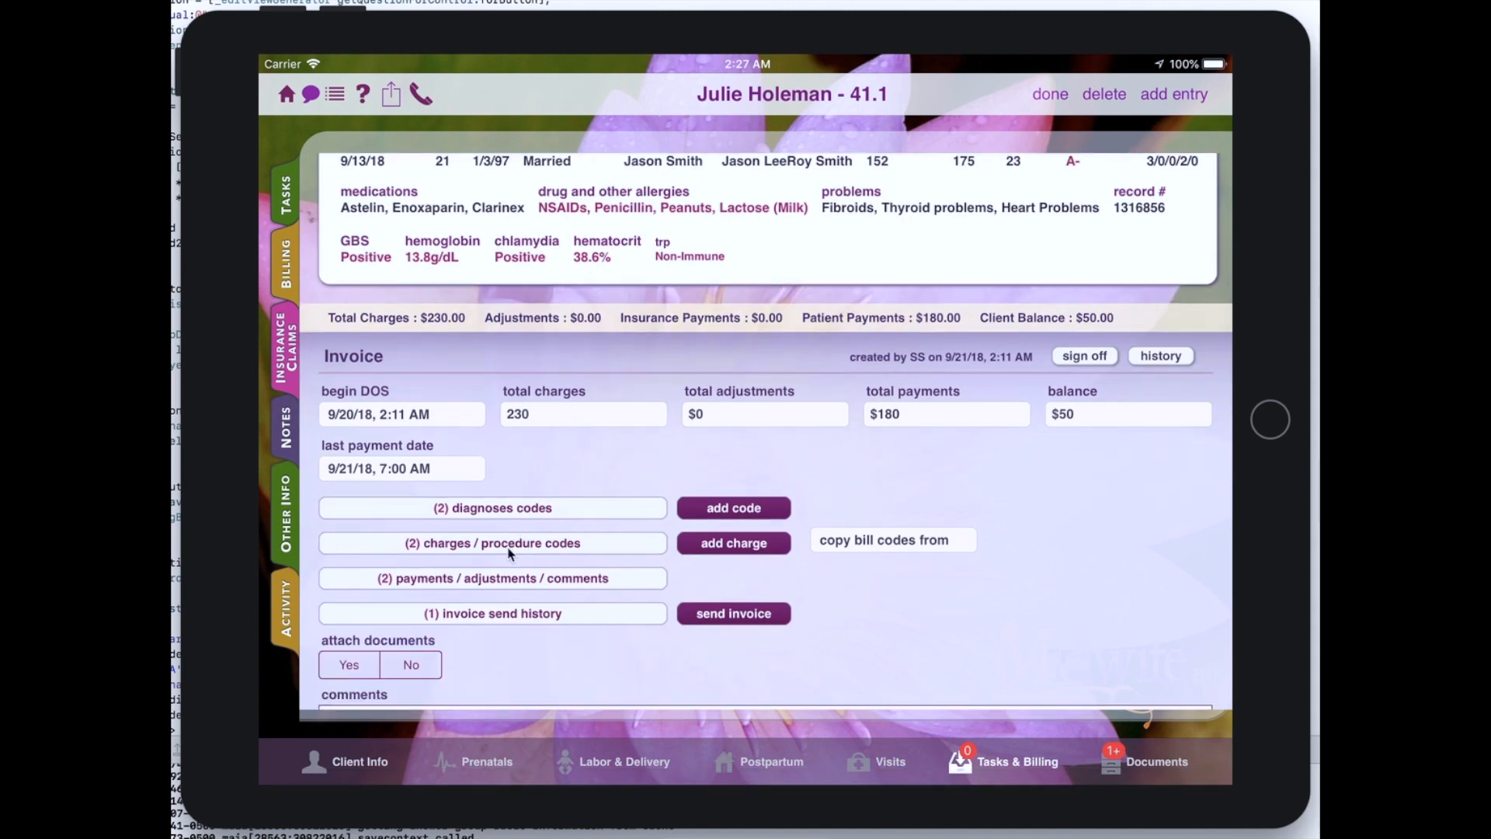
{"action": "scroll", "coordinate": [505, 512], "scroll_direction": "down", "scroll_amount": 2}
{"action": "scroll", "coordinate": [497, 474], "scroll_direction": "down", "scroll_amount": 3}
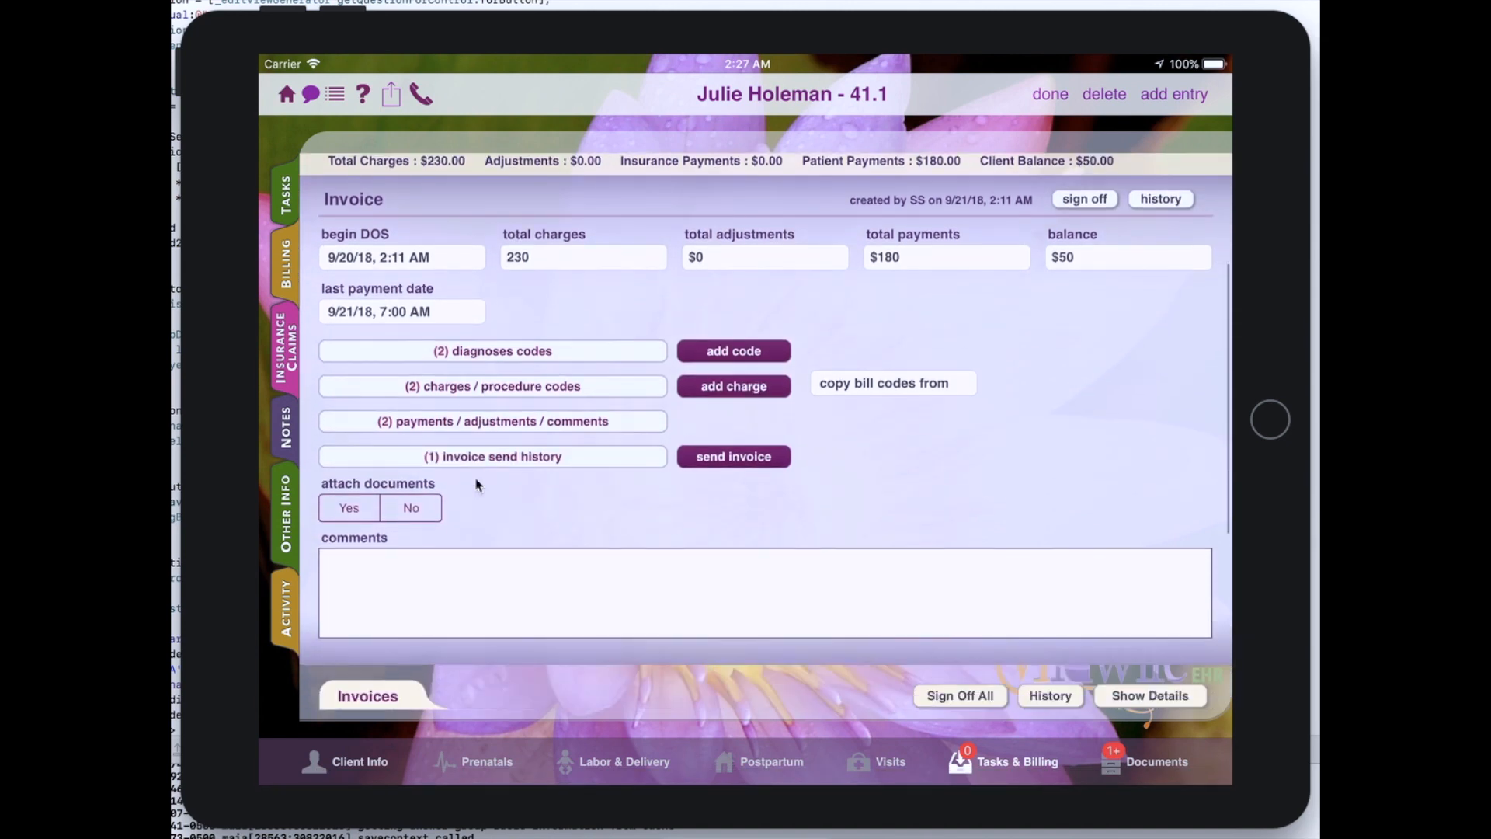
Set the first diagnosis of the Lactation Class charge (S9443) to Encounter for antenatal screening of mother.
{"action": "left_click", "coordinate": [474, 280]}
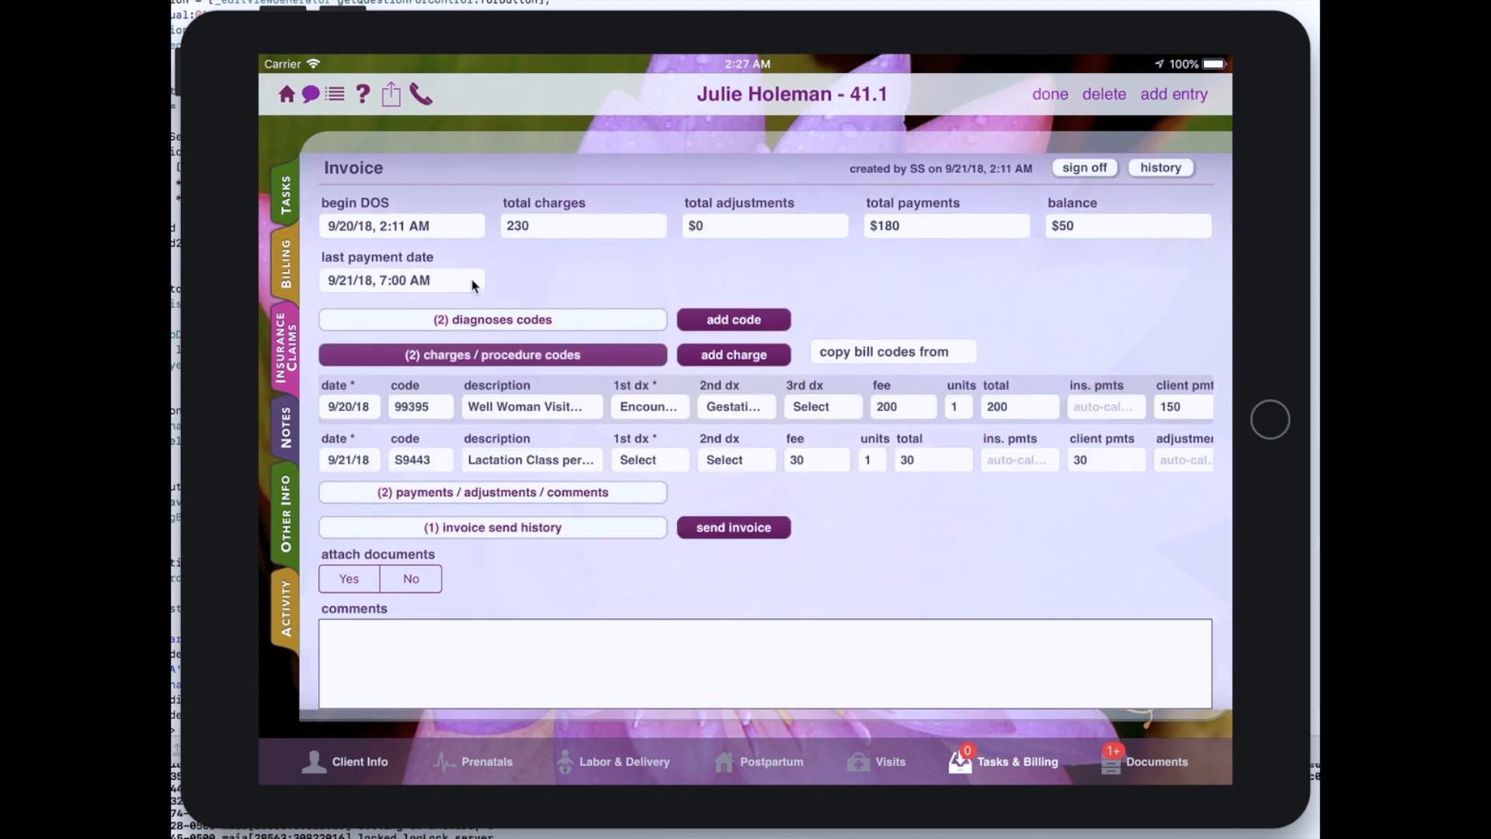
{"action": "left_click", "coordinate": [652, 465]}
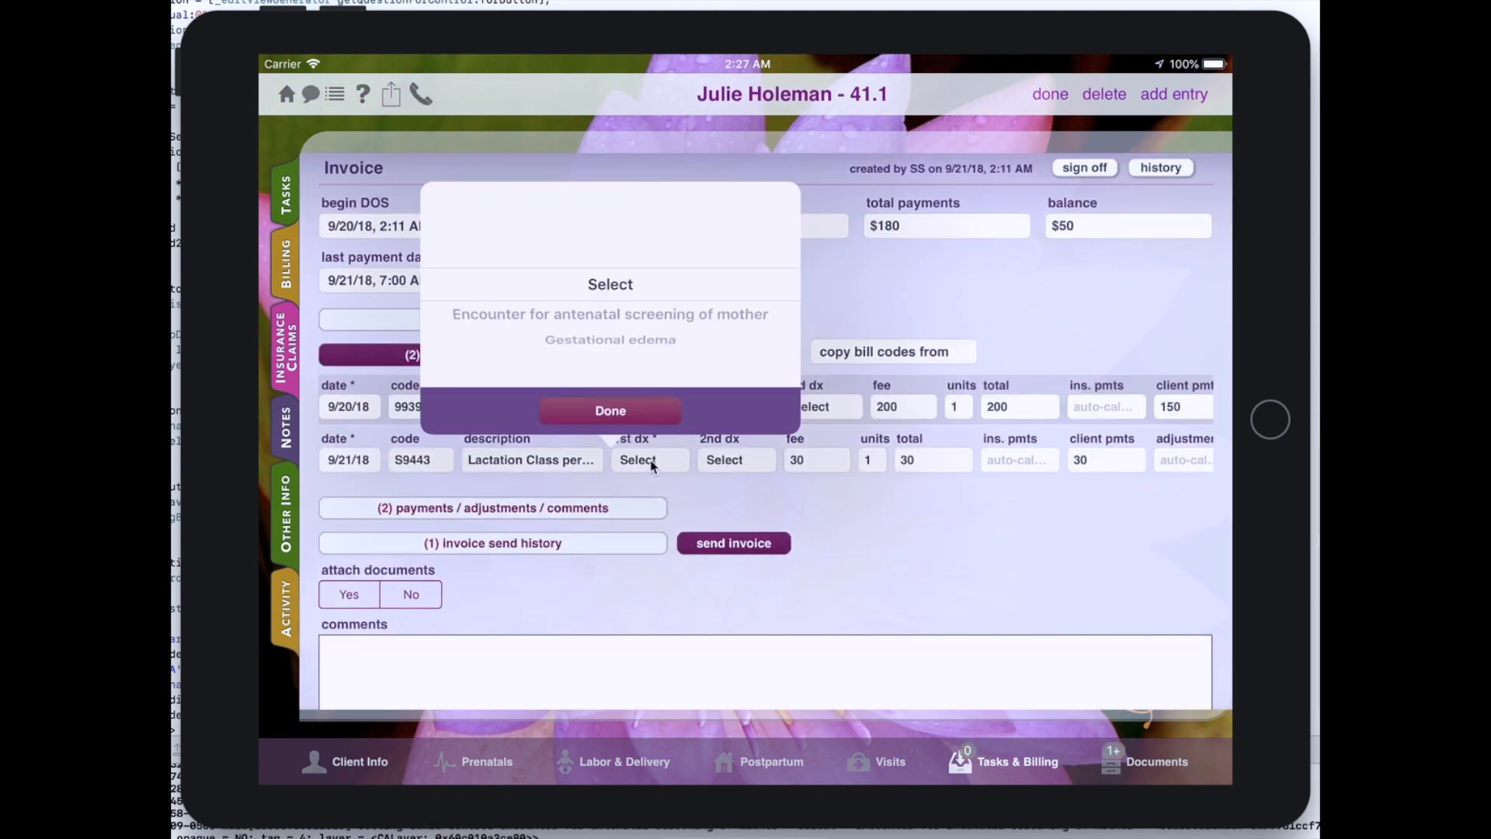
{"action": "left_click_drag", "start_coordinate": [644, 330], "coordinate": [643, 303]}
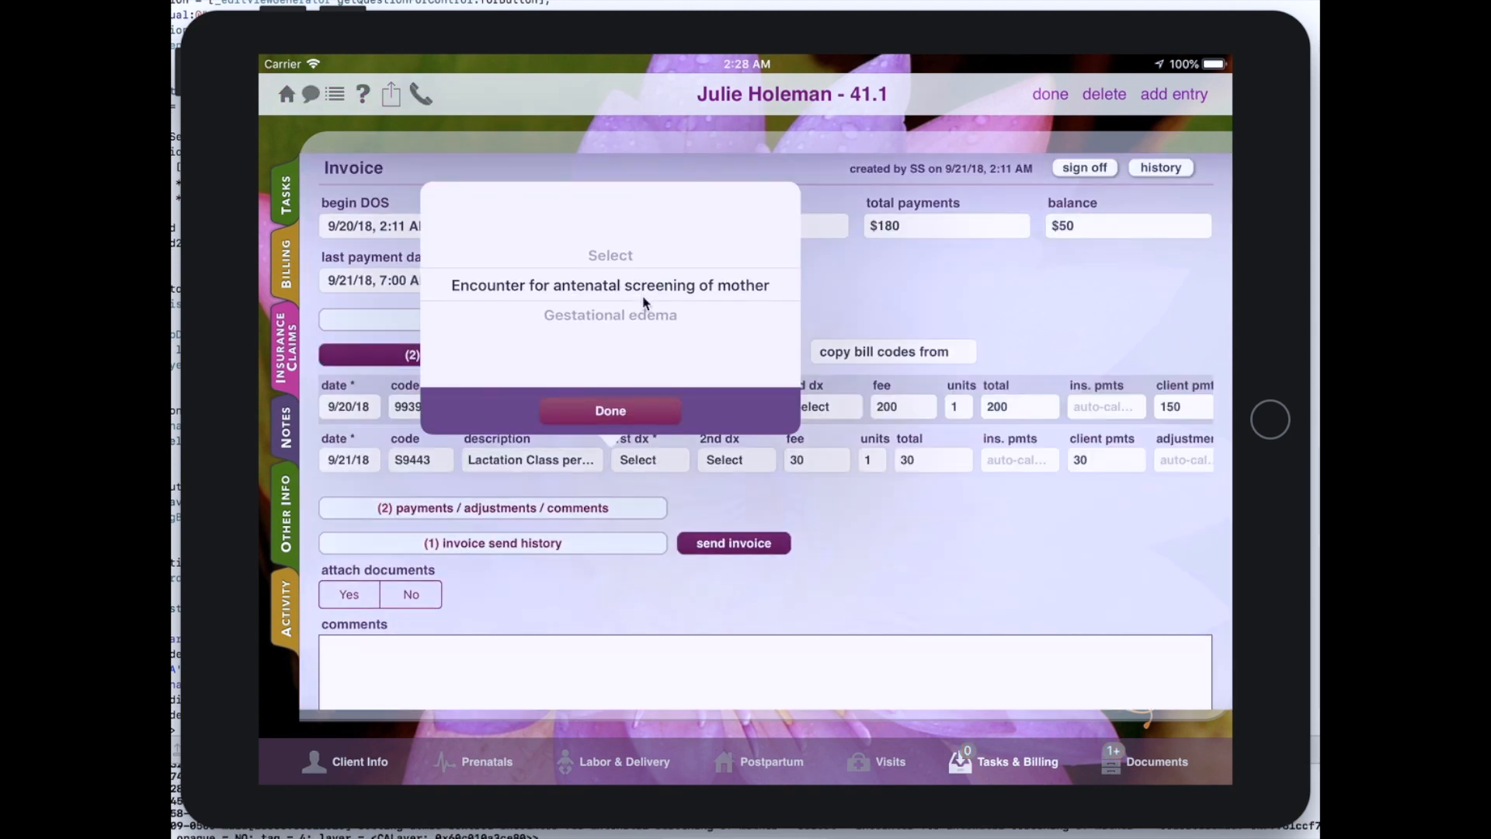
{"action": "left_click", "coordinate": [621, 418]}
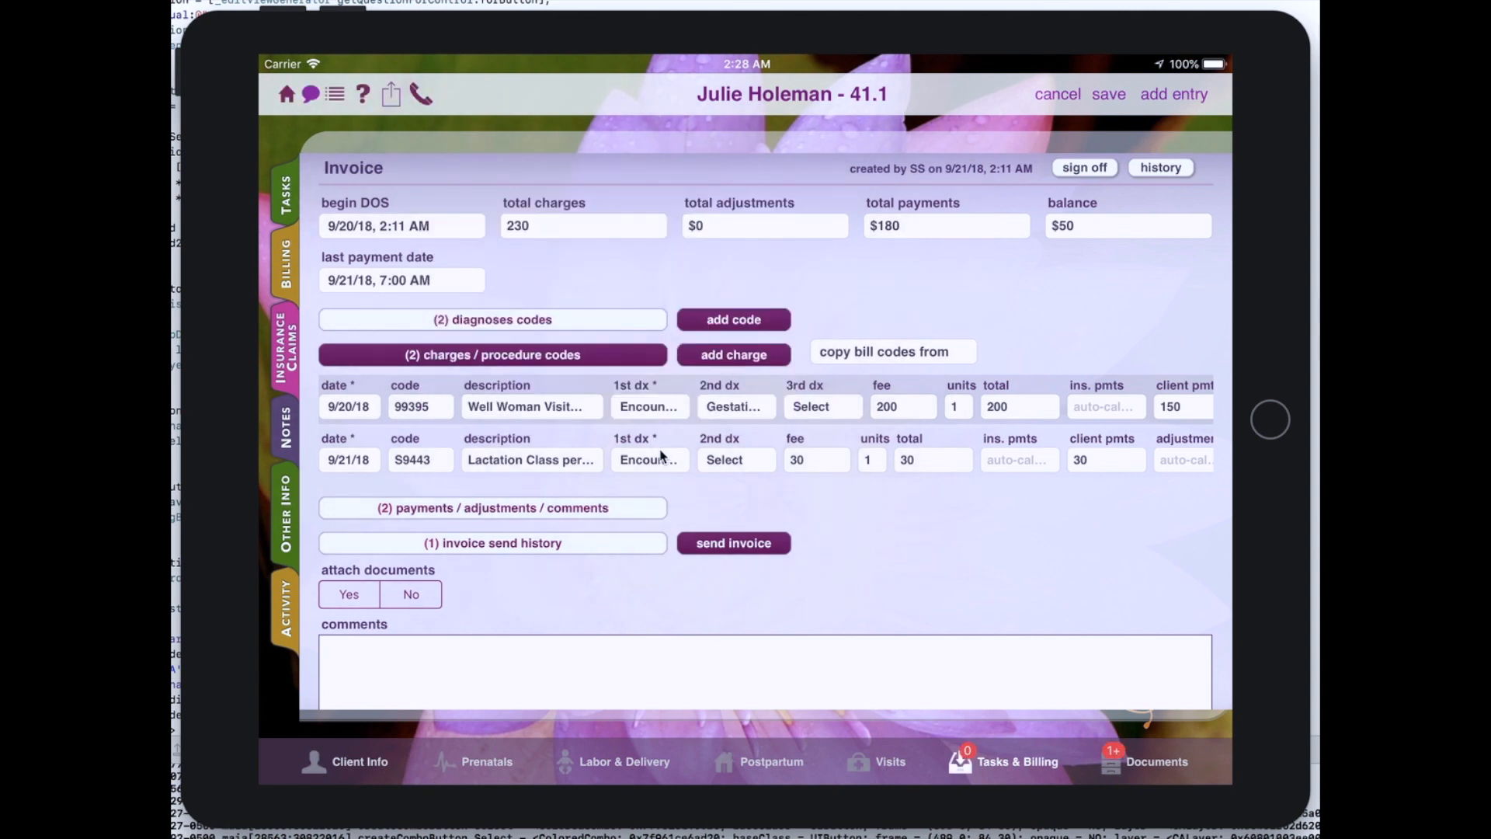
Generate the client invoice again and remove the older 2:26 AM entry from the invoice send history.
{"action": "left_click", "coordinate": [723, 546]}
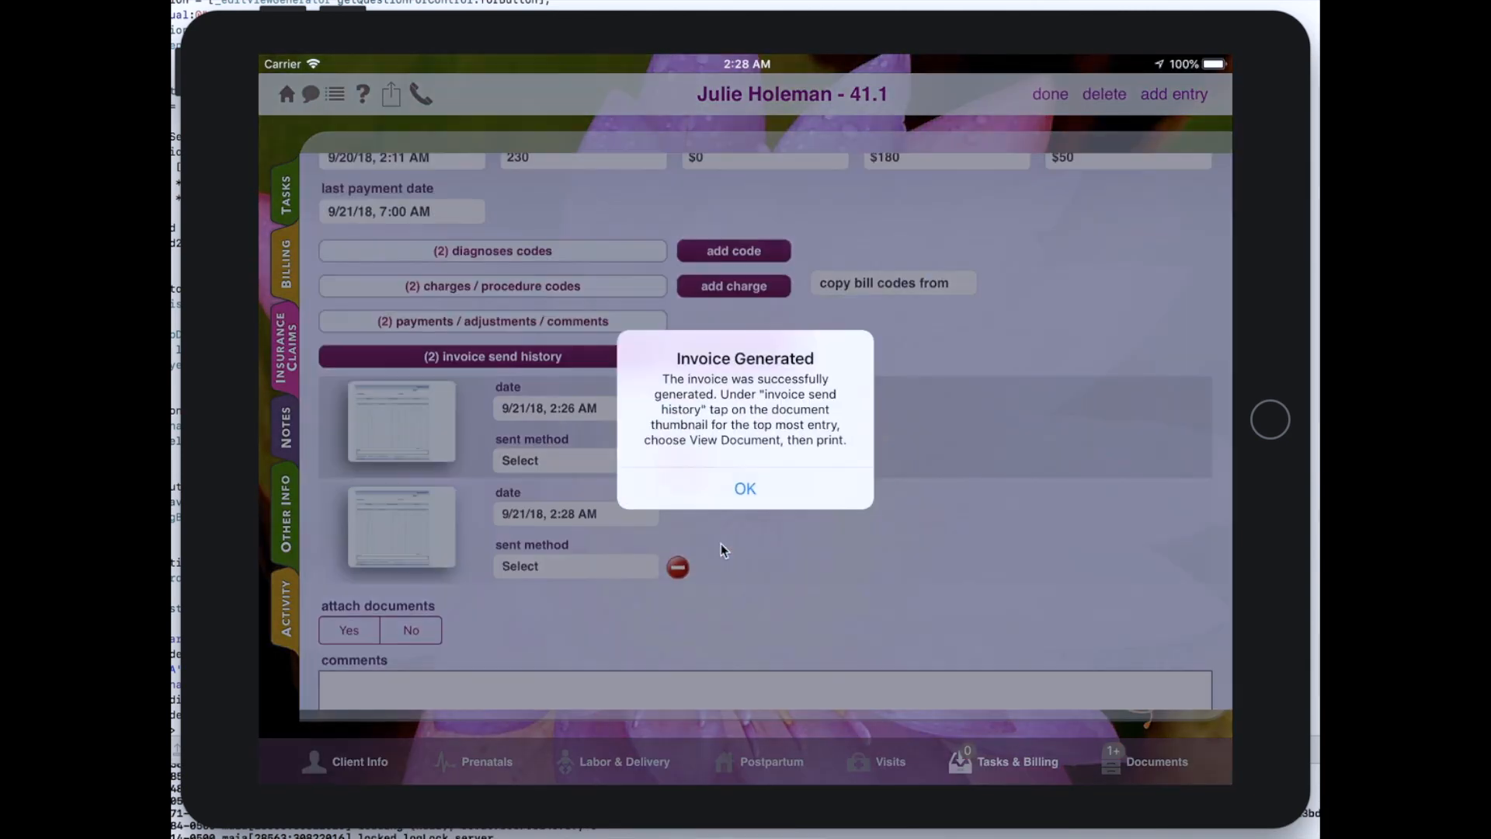
{"action": "left_click", "coordinate": [702, 503]}
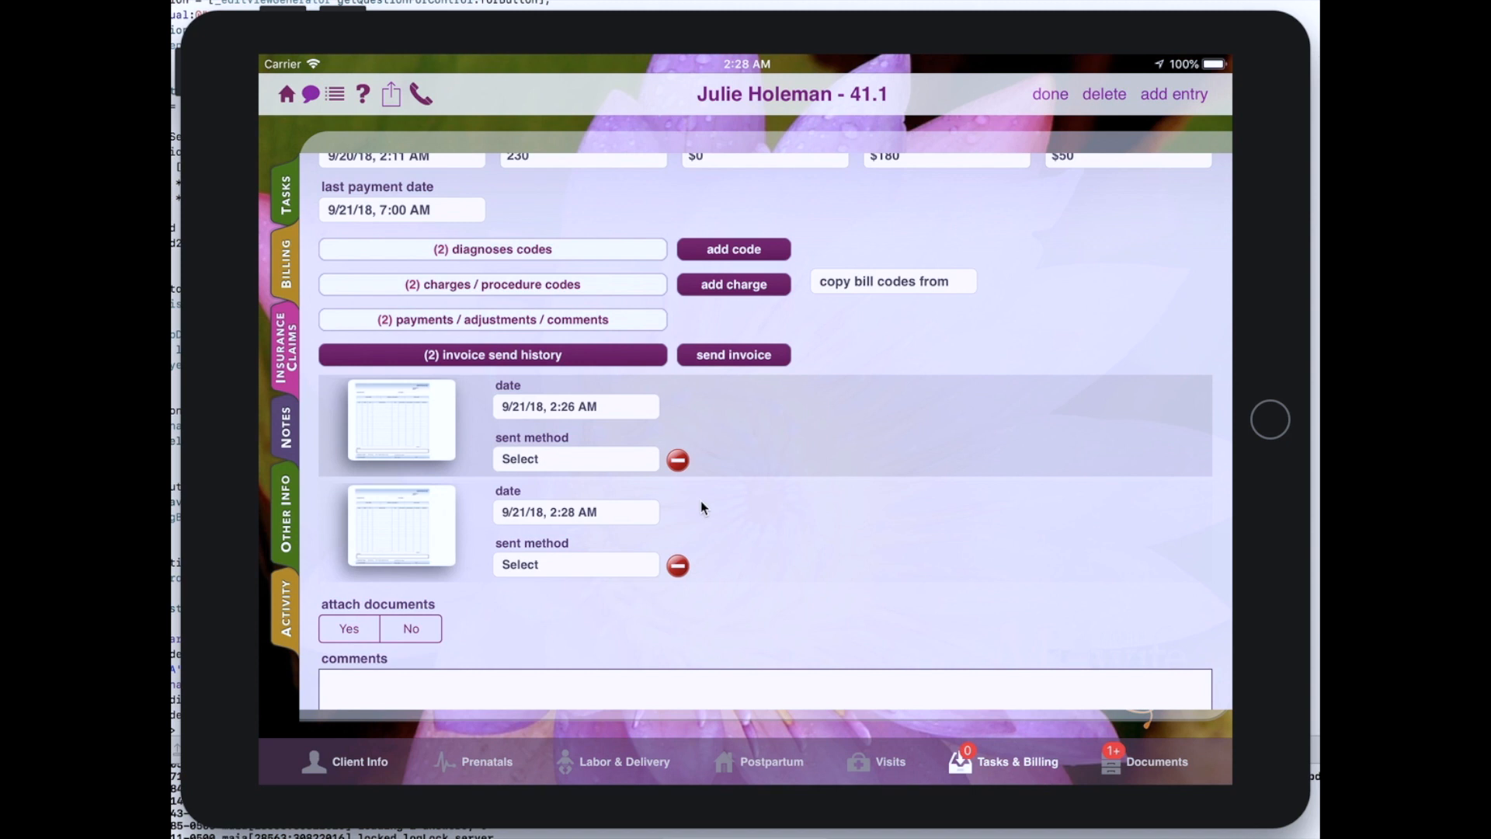
{"action": "left_click", "coordinate": [678, 460]}
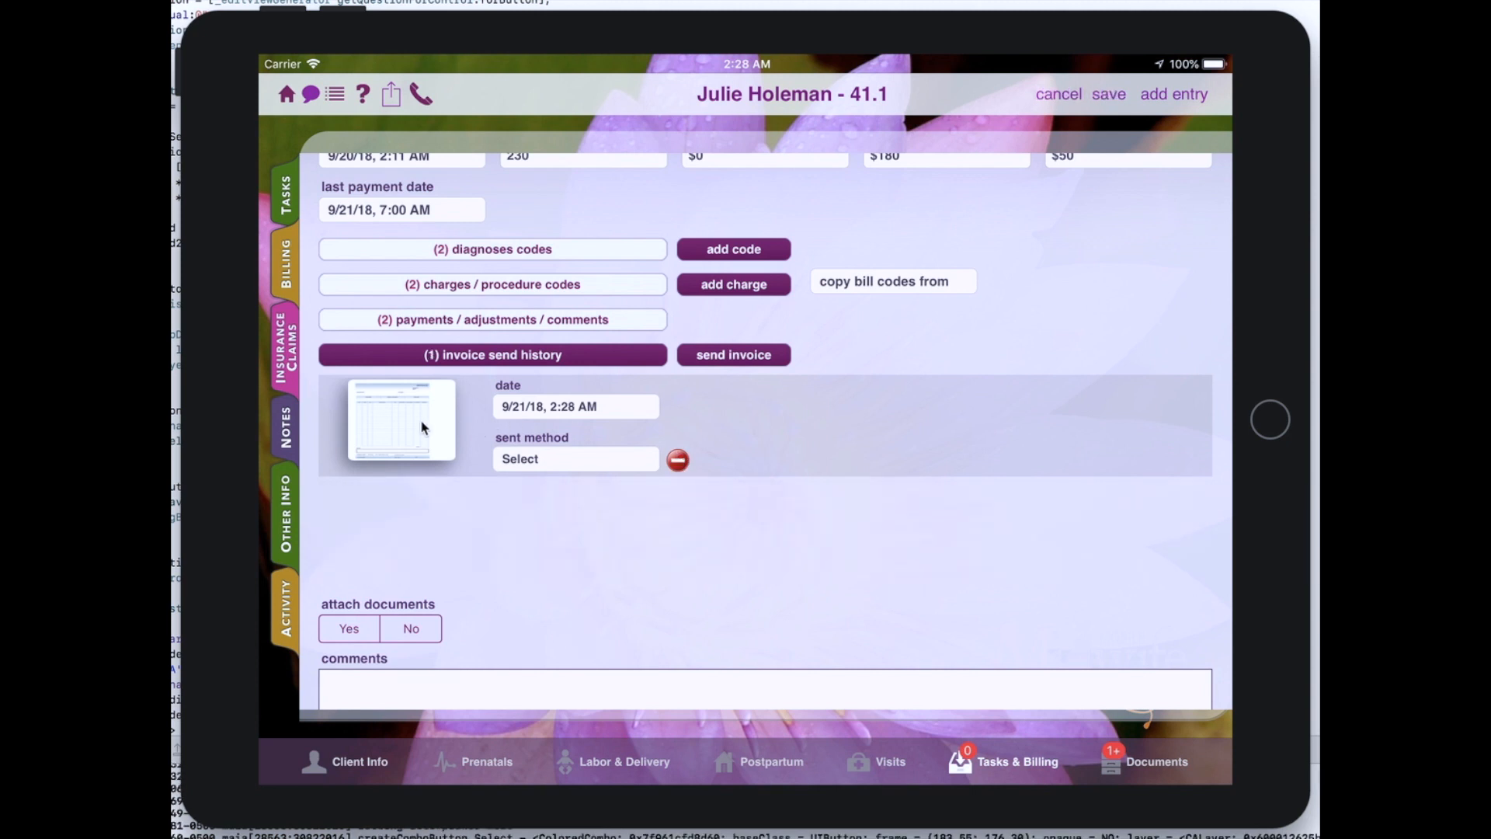
Open the regenerated invoice document and review its editable practice header, charge lines, total and notes area.
{"action": "left_click", "coordinate": [423, 428]}
{"action": "left_click", "coordinate": [692, 409]}
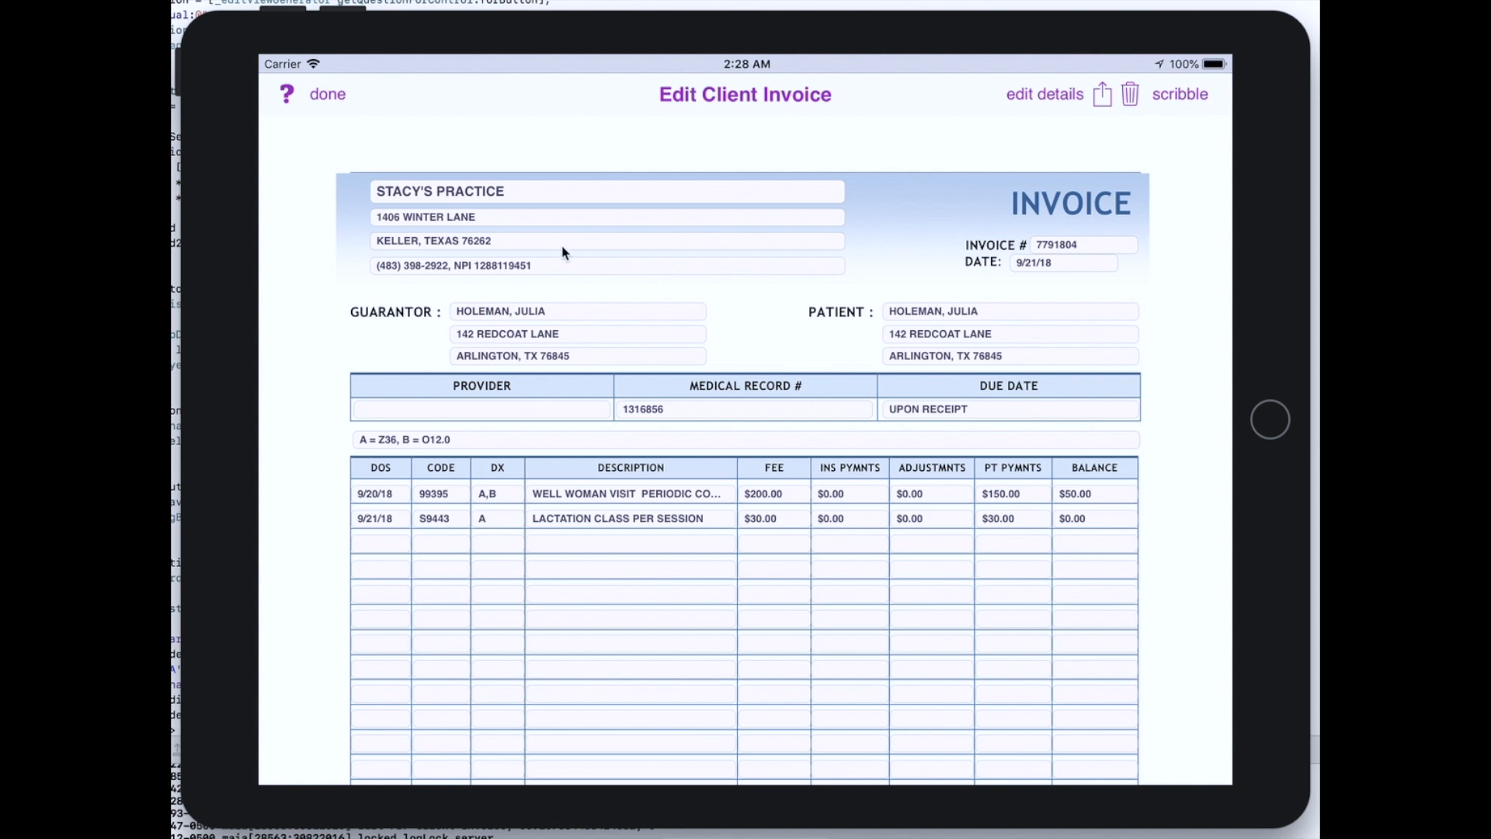
{"action": "left_click", "coordinate": [576, 197]}
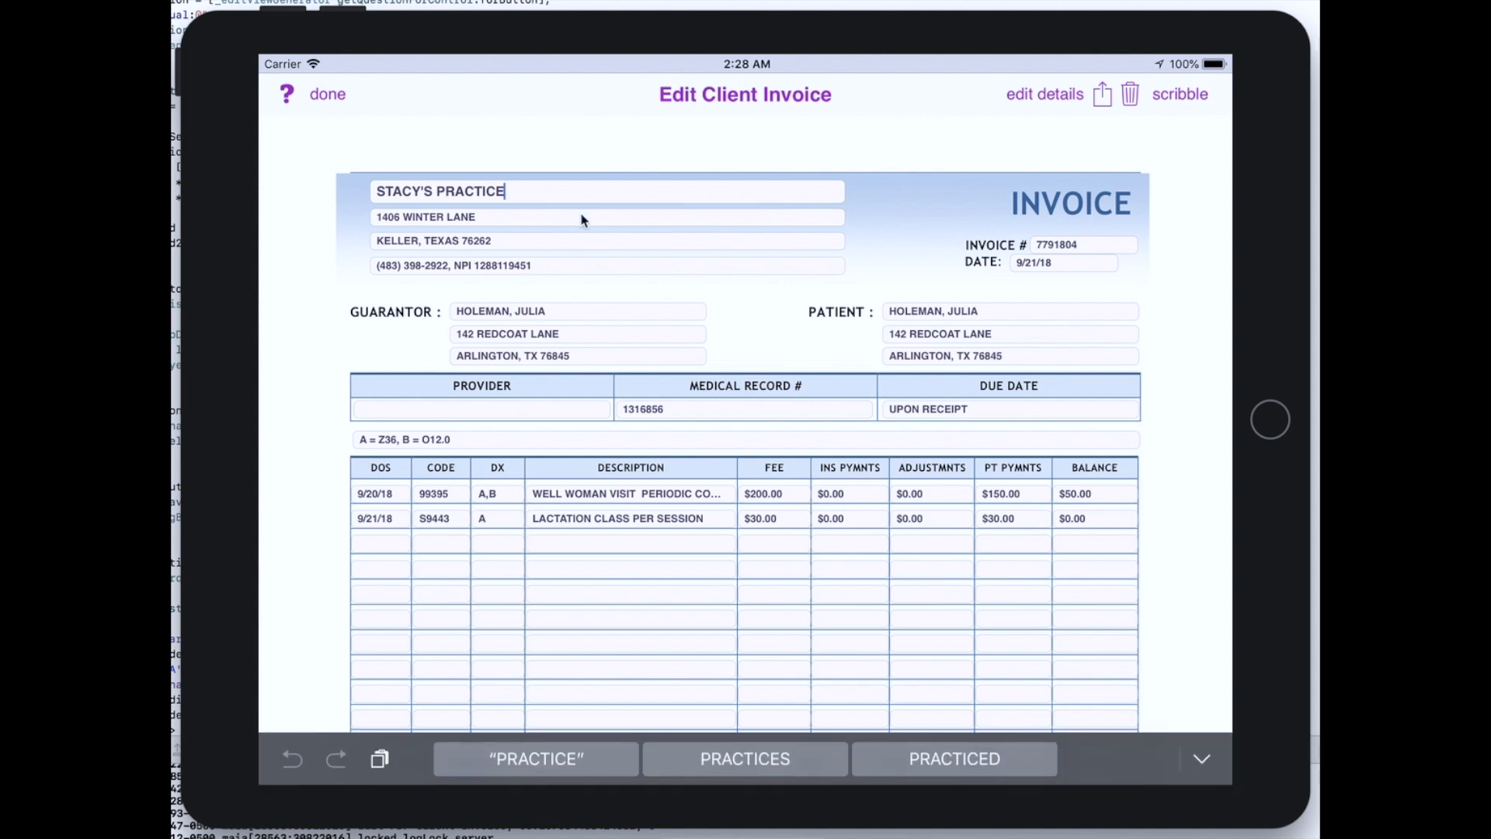
{"action": "left_click", "coordinate": [582, 216]}
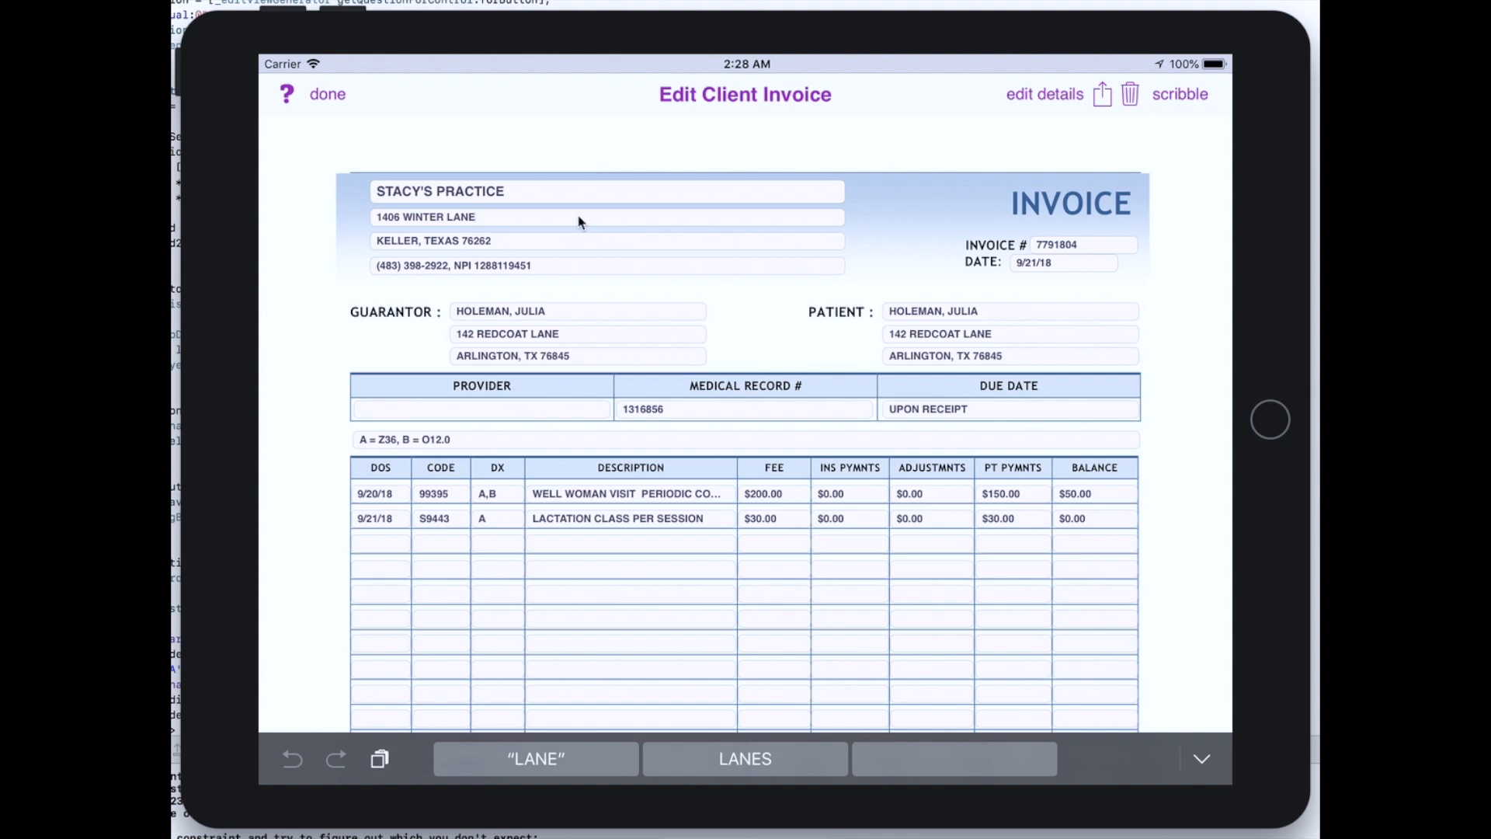
{"action": "left_click_drag", "start_coordinate": [739, 321], "coordinate": [745, 264]}
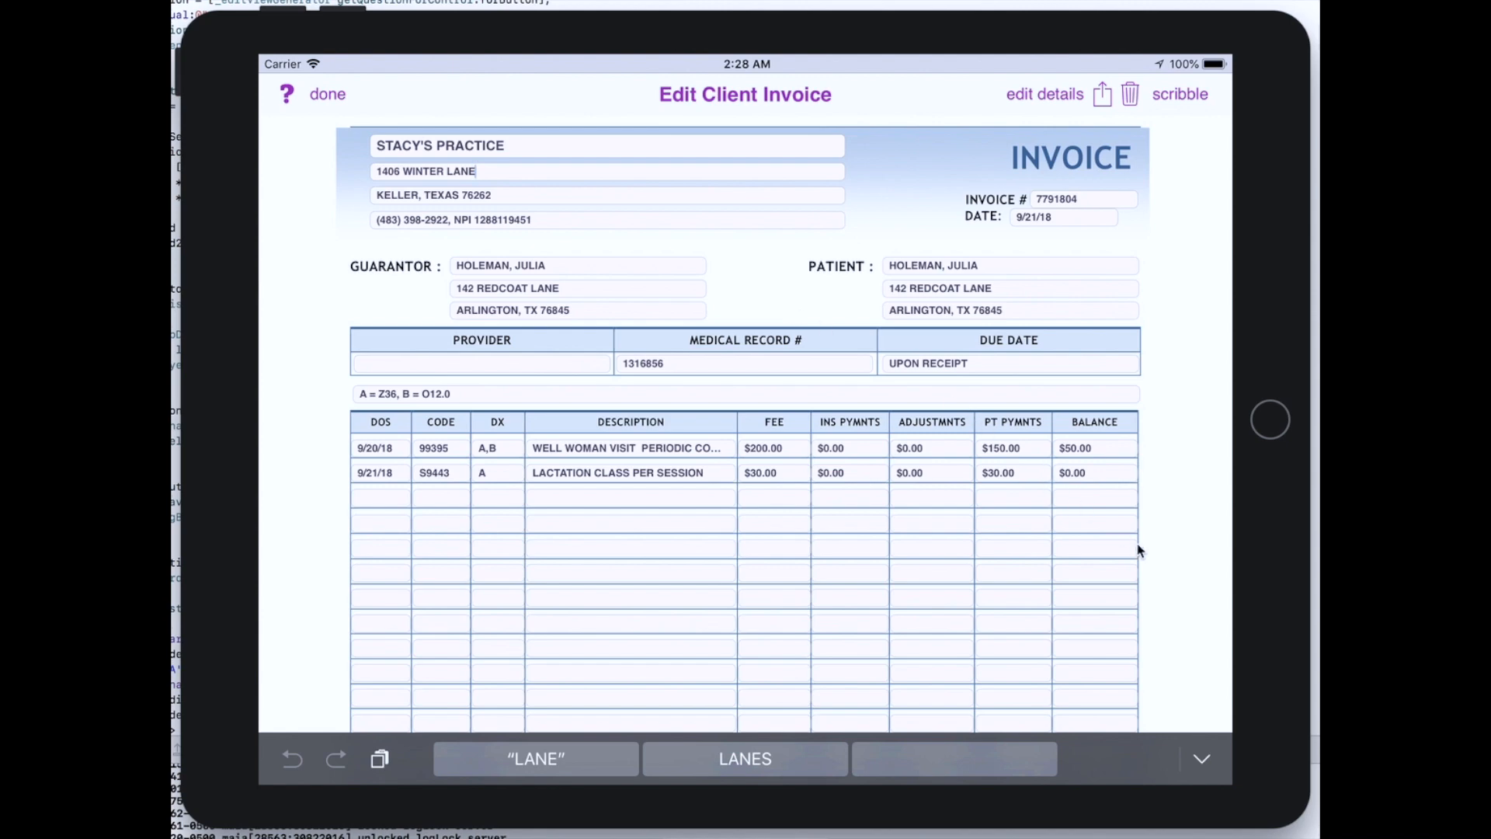
{"action": "left_click_drag", "start_coordinate": [1138, 546], "coordinate": [1151, 354]}
{"action": "left_click_drag", "start_coordinate": [1032, 451], "coordinate": [1032, 280]}
{"action": "left_click_drag", "start_coordinate": [1122, 510], "coordinate": [1122, 313]}
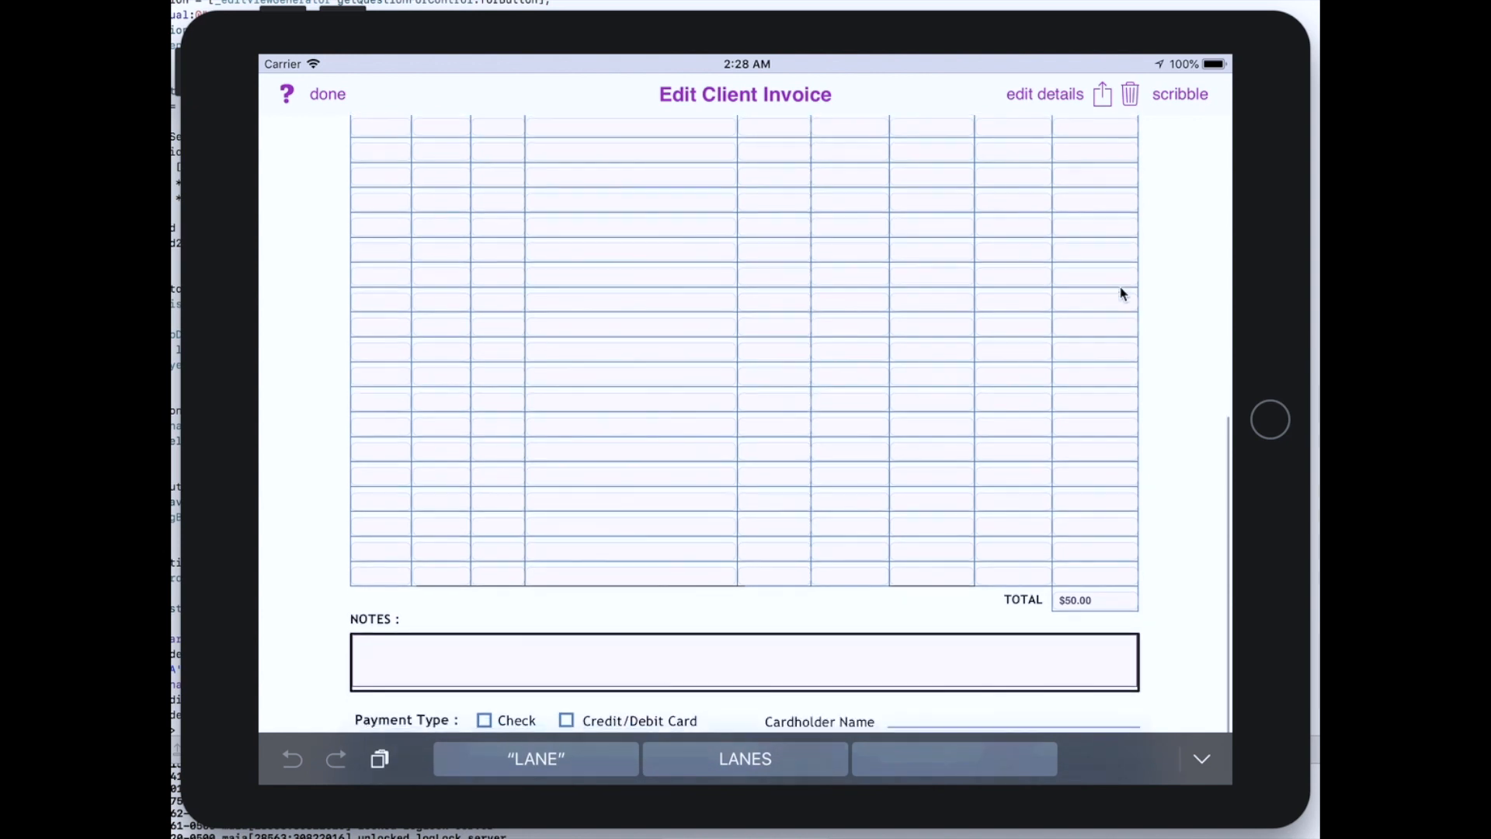
{"action": "left_click_drag", "start_coordinate": [1099, 516], "coordinate": [1108, 389]}
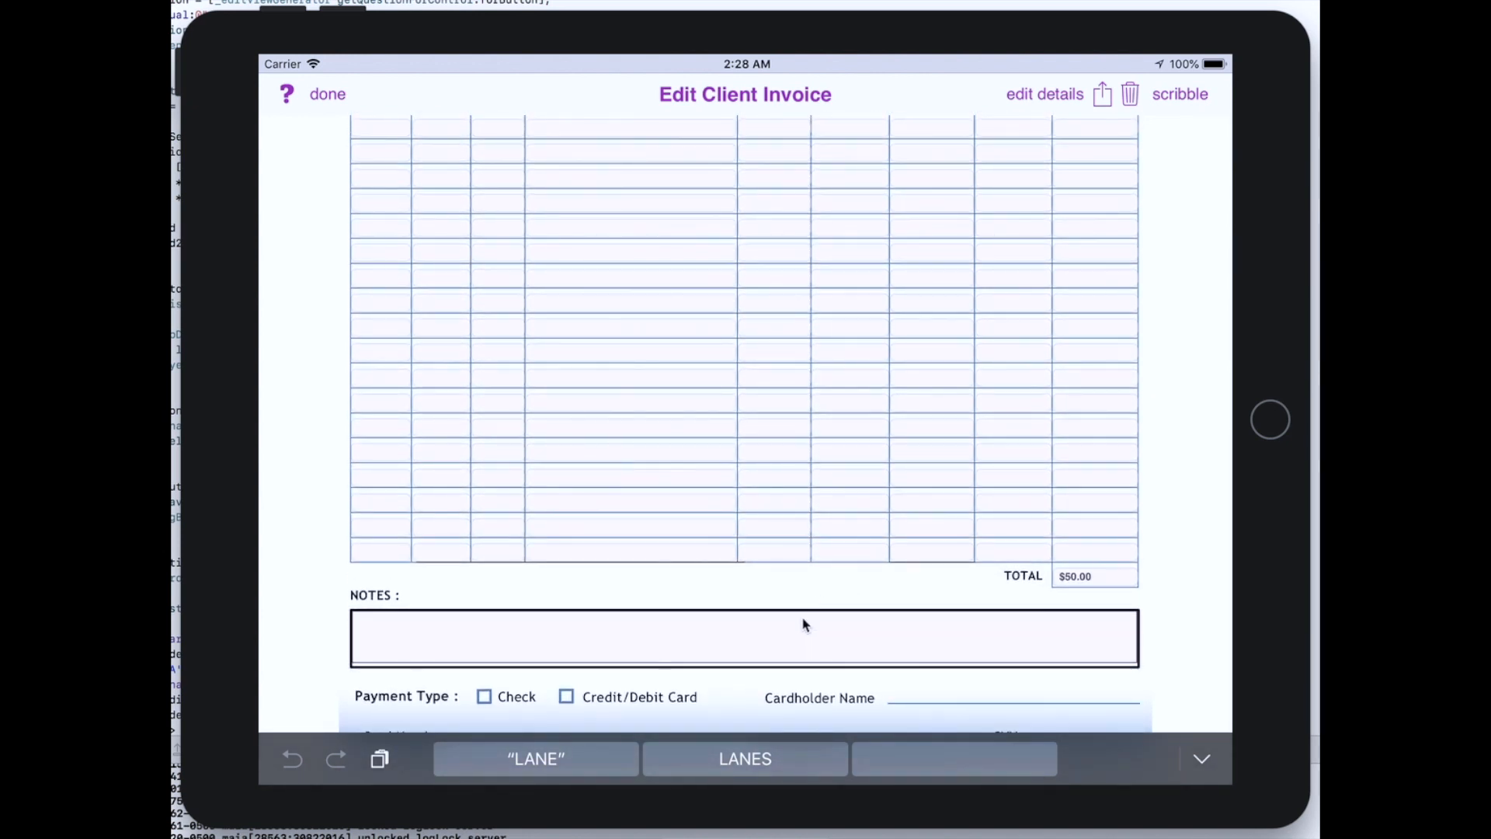
Enter the invoice note "PAYMENT IS DUE ASAP. PLEASE ENTER CARD INFO BELOW! THANKS!!!" and save the document.
{"action": "left_click", "coordinate": [762, 643]}
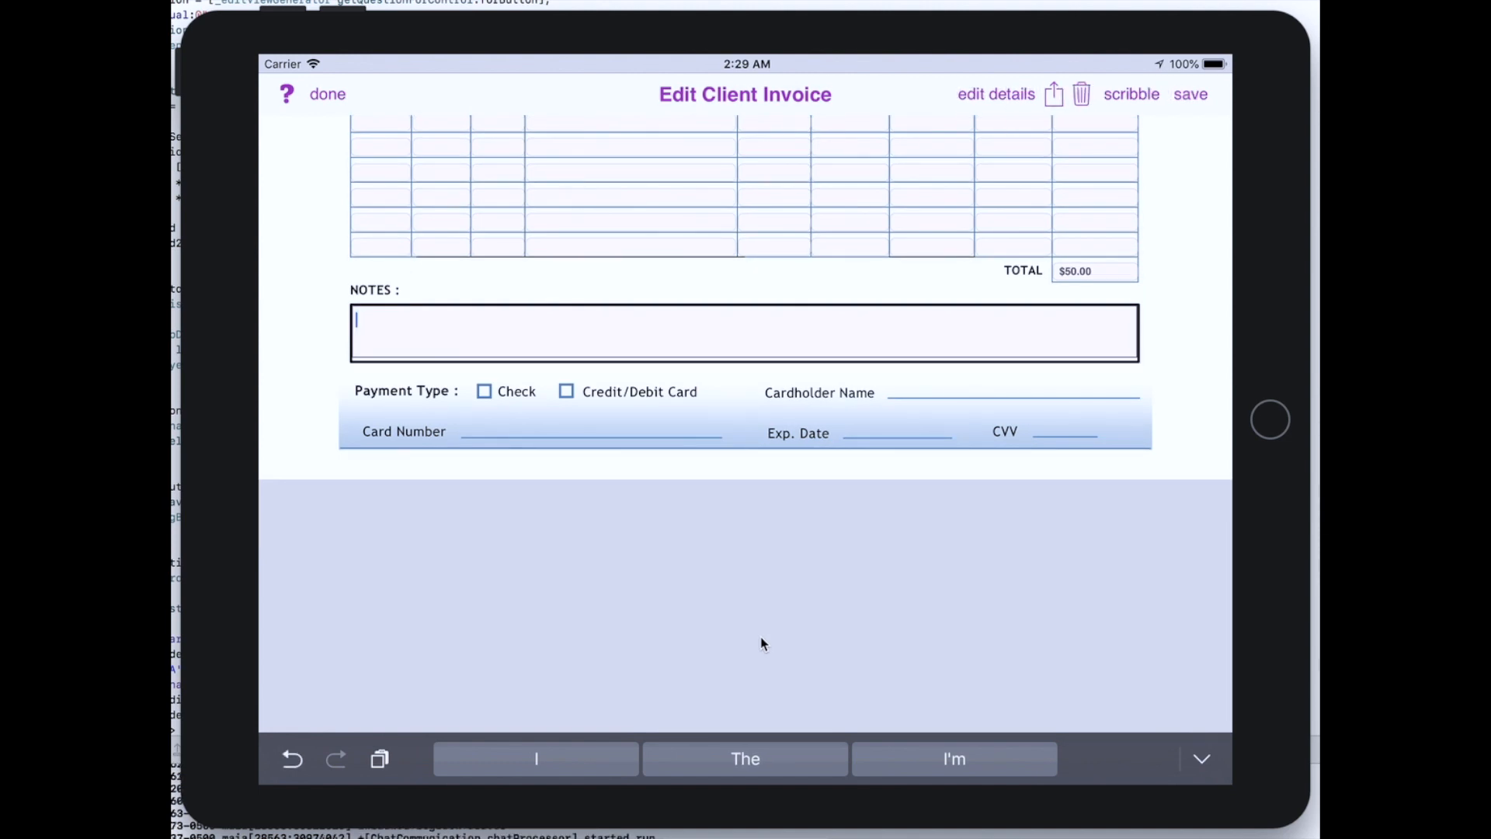
{"action": "type", "text": "PAYMENT"}
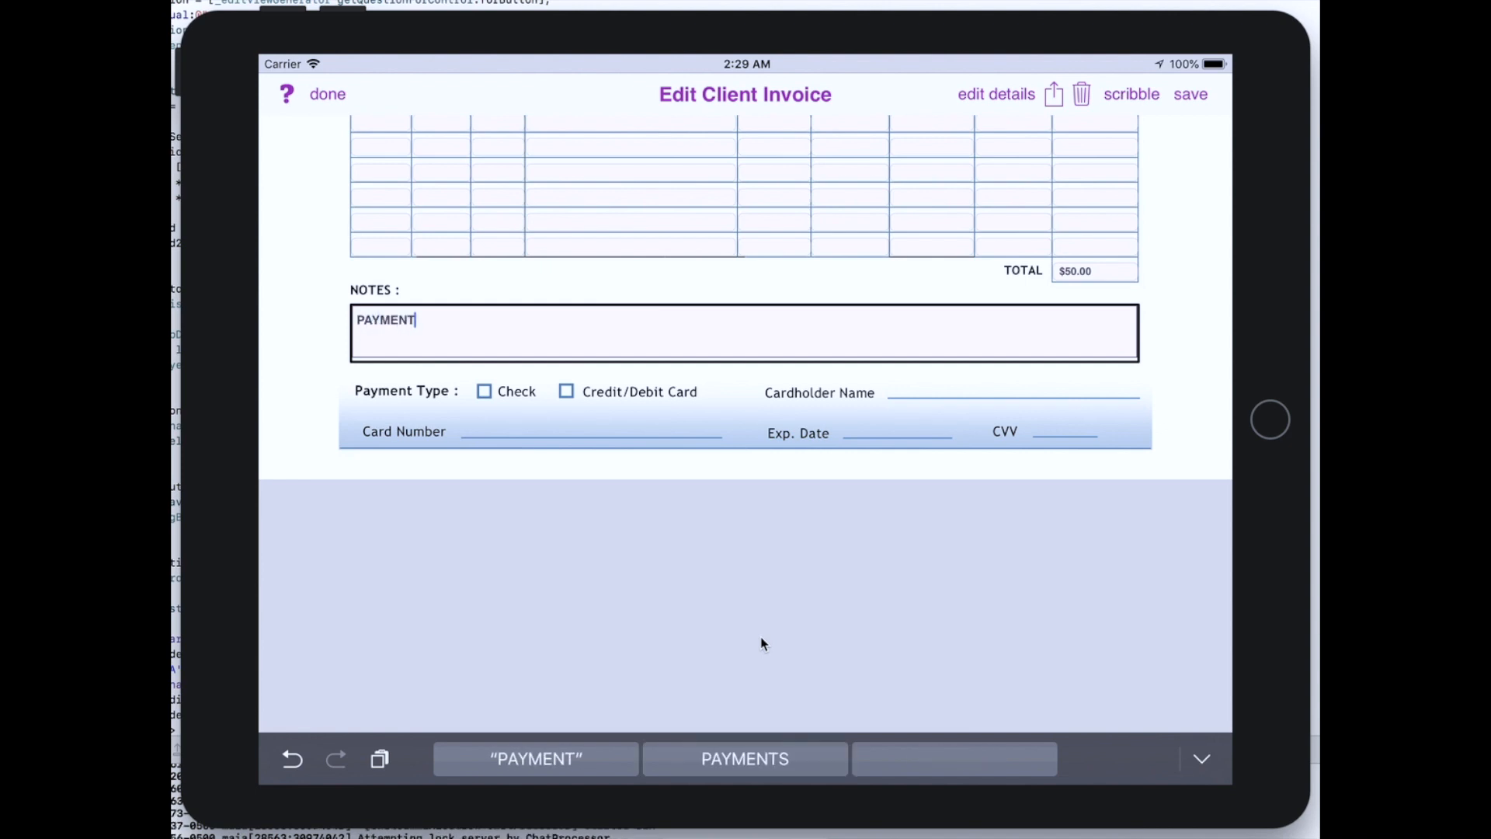
{"action": "type", "text": " IS DUE"}
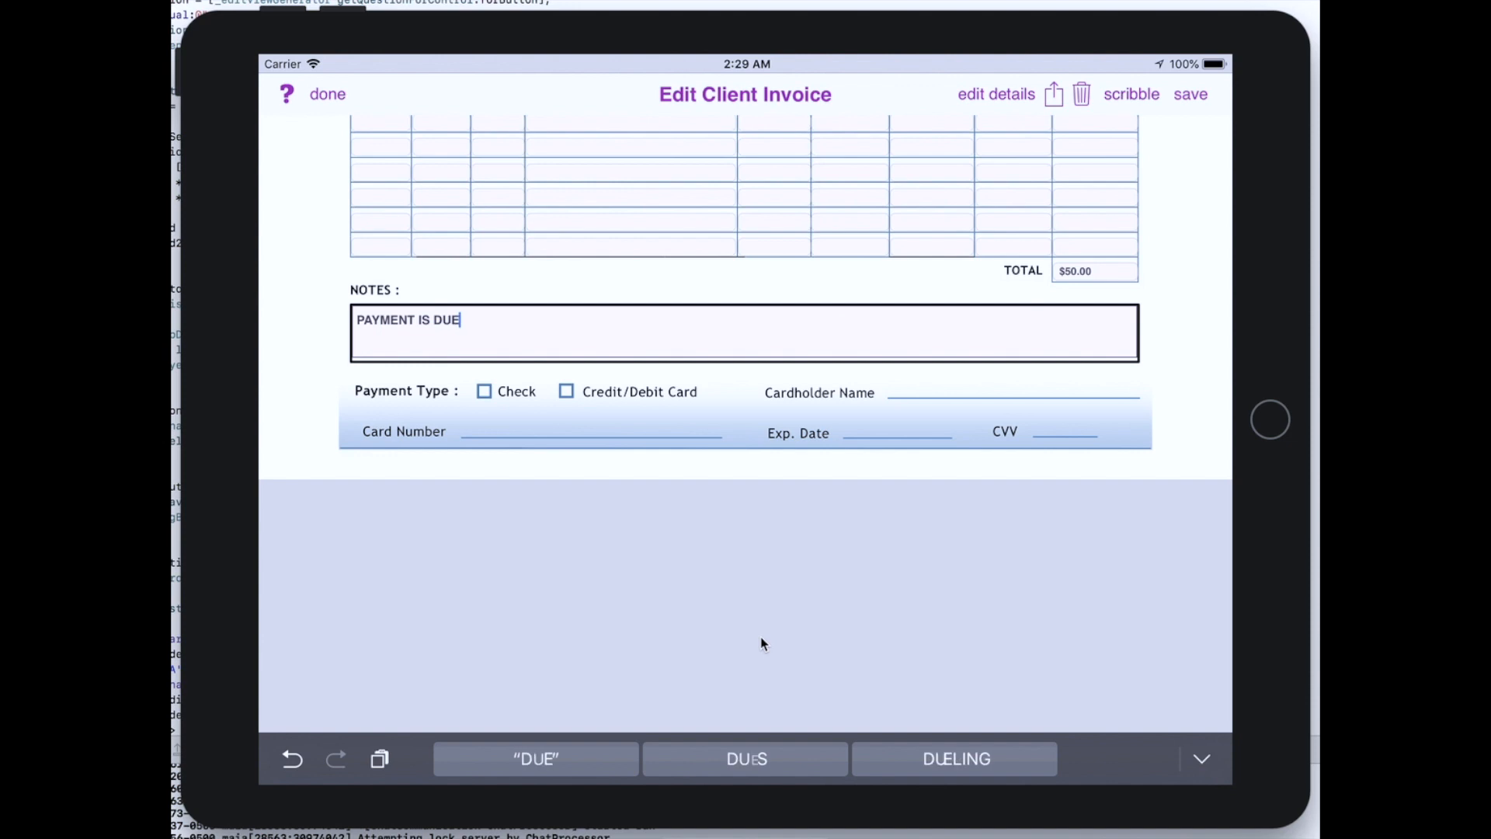
{"action": "type", "text": " ASAP.  PLEASE ENTER CARD INFO BELOW"}
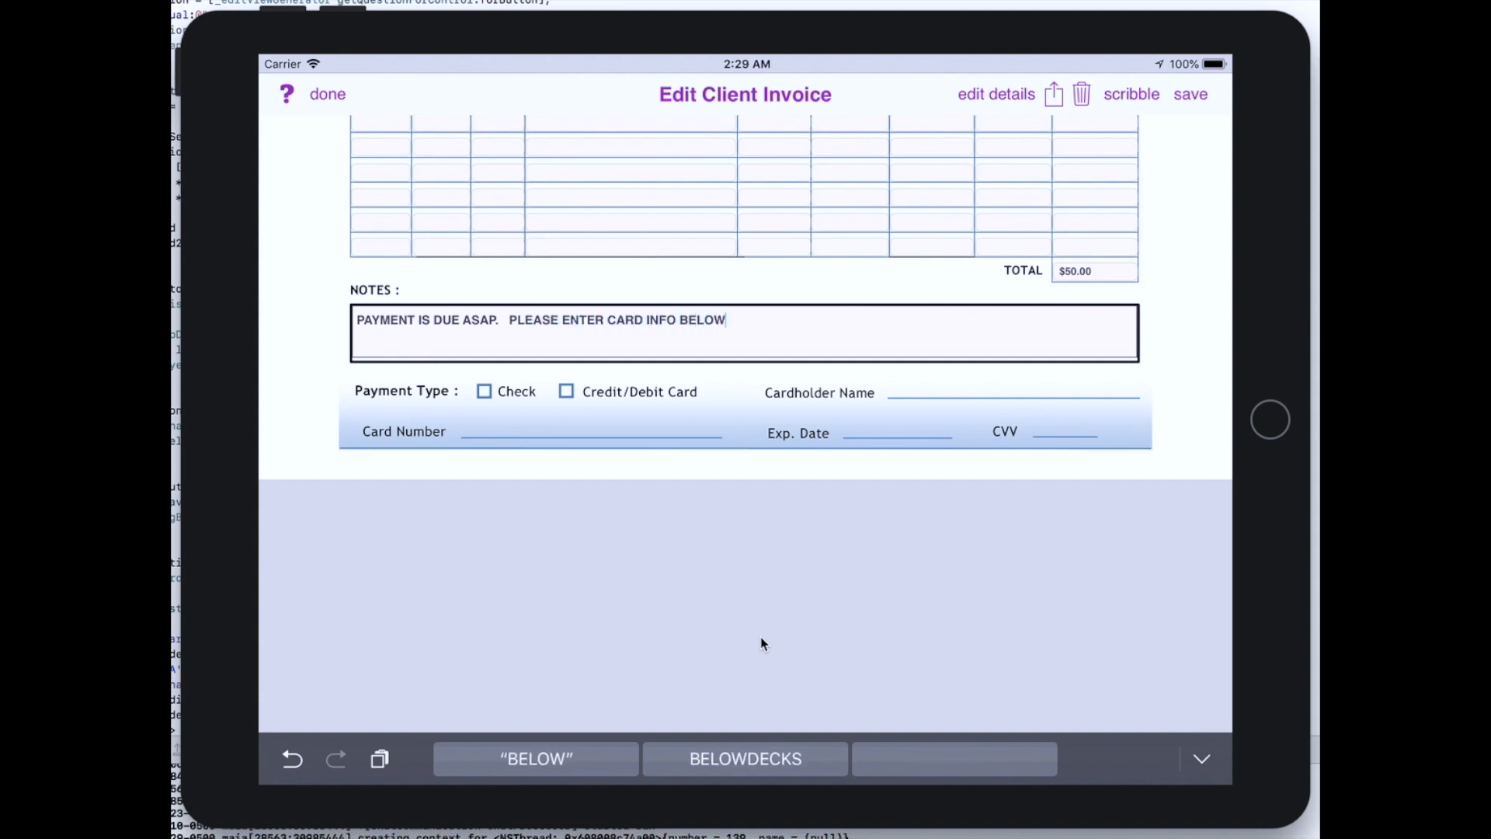
{"action": "type", "text": "! THANKS!!!"}
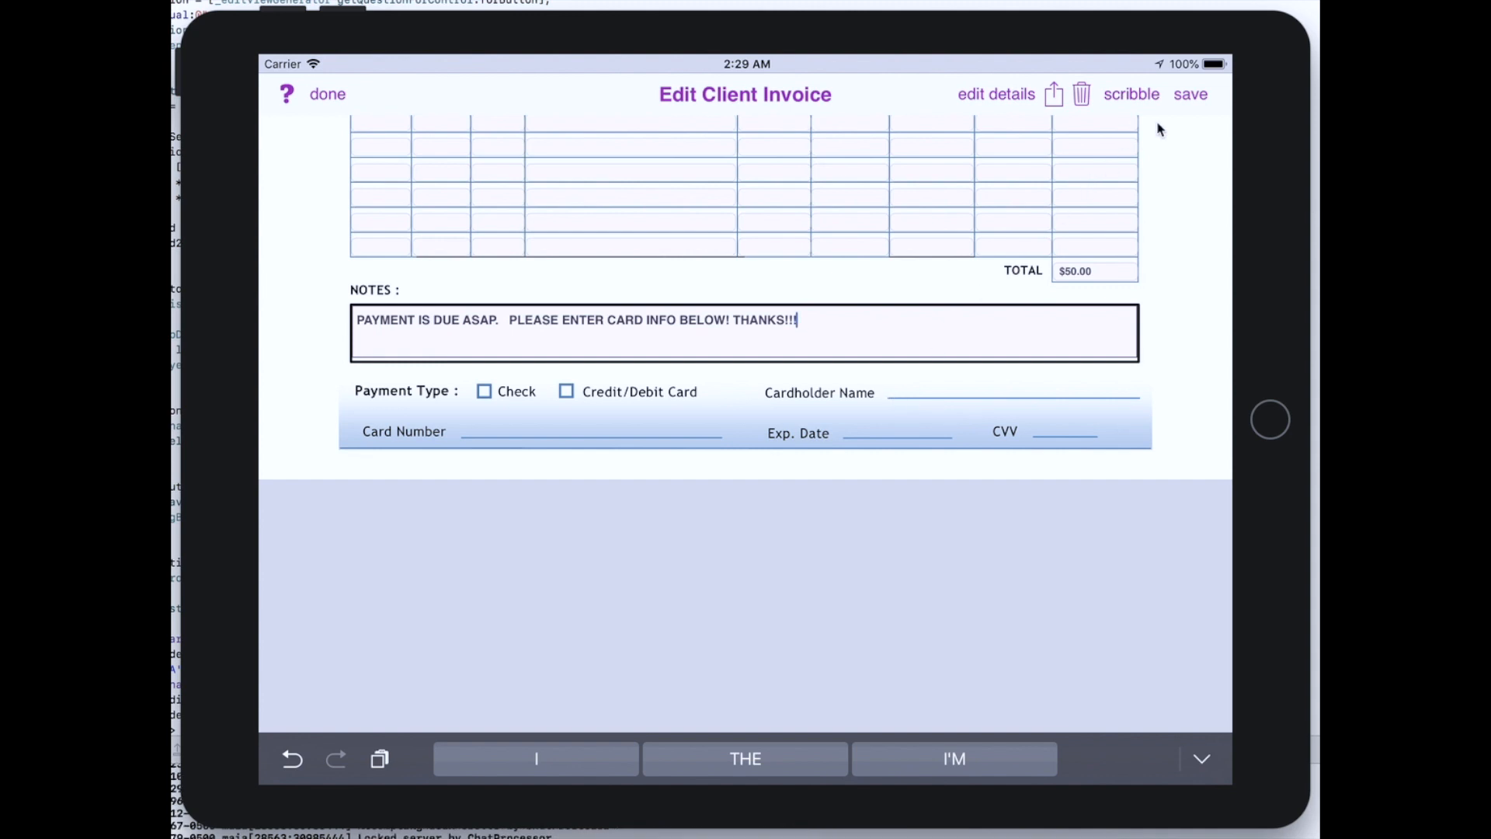
{"action": "left_click", "coordinate": [1191, 95]}
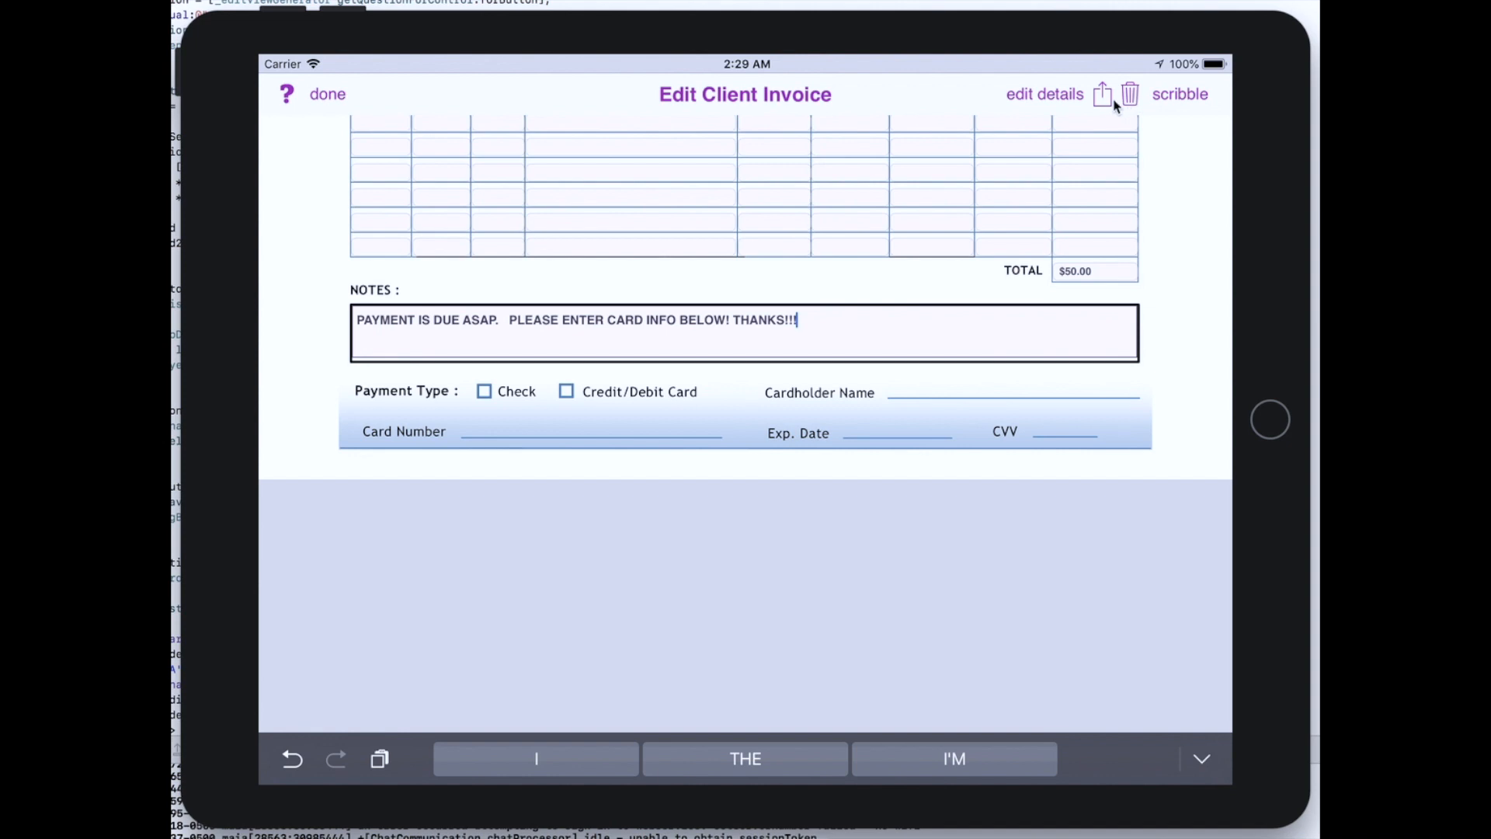
Scribble a freehand circle around the beginning of the Notes box on the invoice and stop scribbling.
{"action": "left_click", "coordinate": [1181, 94]}
{"action": "mouse_move", "coordinate": [393, 254]}
{"action": "left_mouse_down"}
{"action": "mouse_move", "coordinate": [293, 267]}
{"action": "mouse_move", "coordinate": [551, 384]}
{"action": "mouse_move", "coordinate": [489, 264]}
{"action": "mouse_move", "coordinate": [354, 253]}
{"action": "left_mouse_up"}
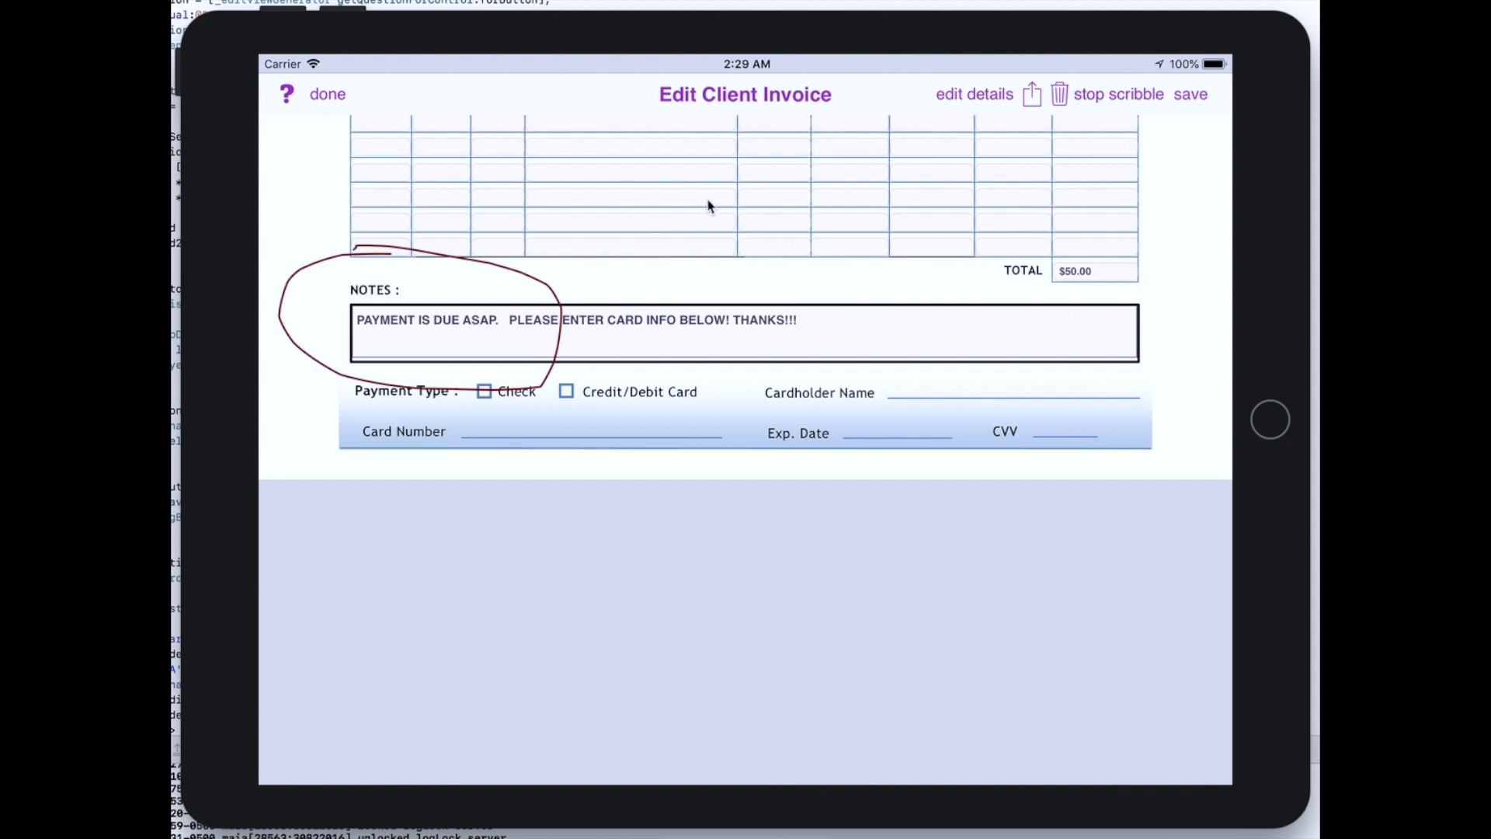
{"action": "left_click", "coordinate": [1142, 99]}
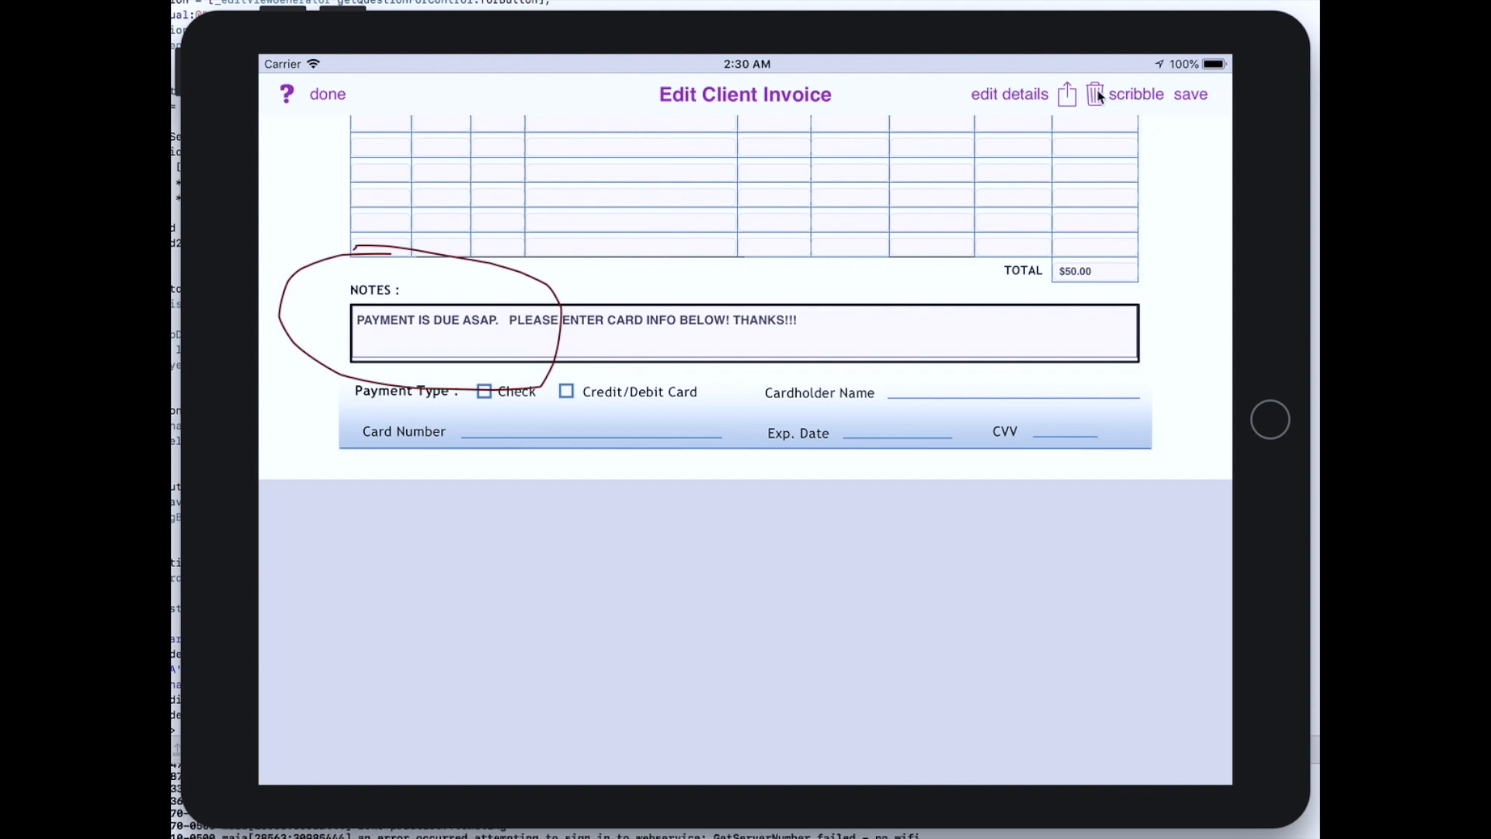
View the email, print and open-in options for the invoice document, and close it to return to the invoice entry.
{"action": "left_click", "coordinate": [1069, 96]}
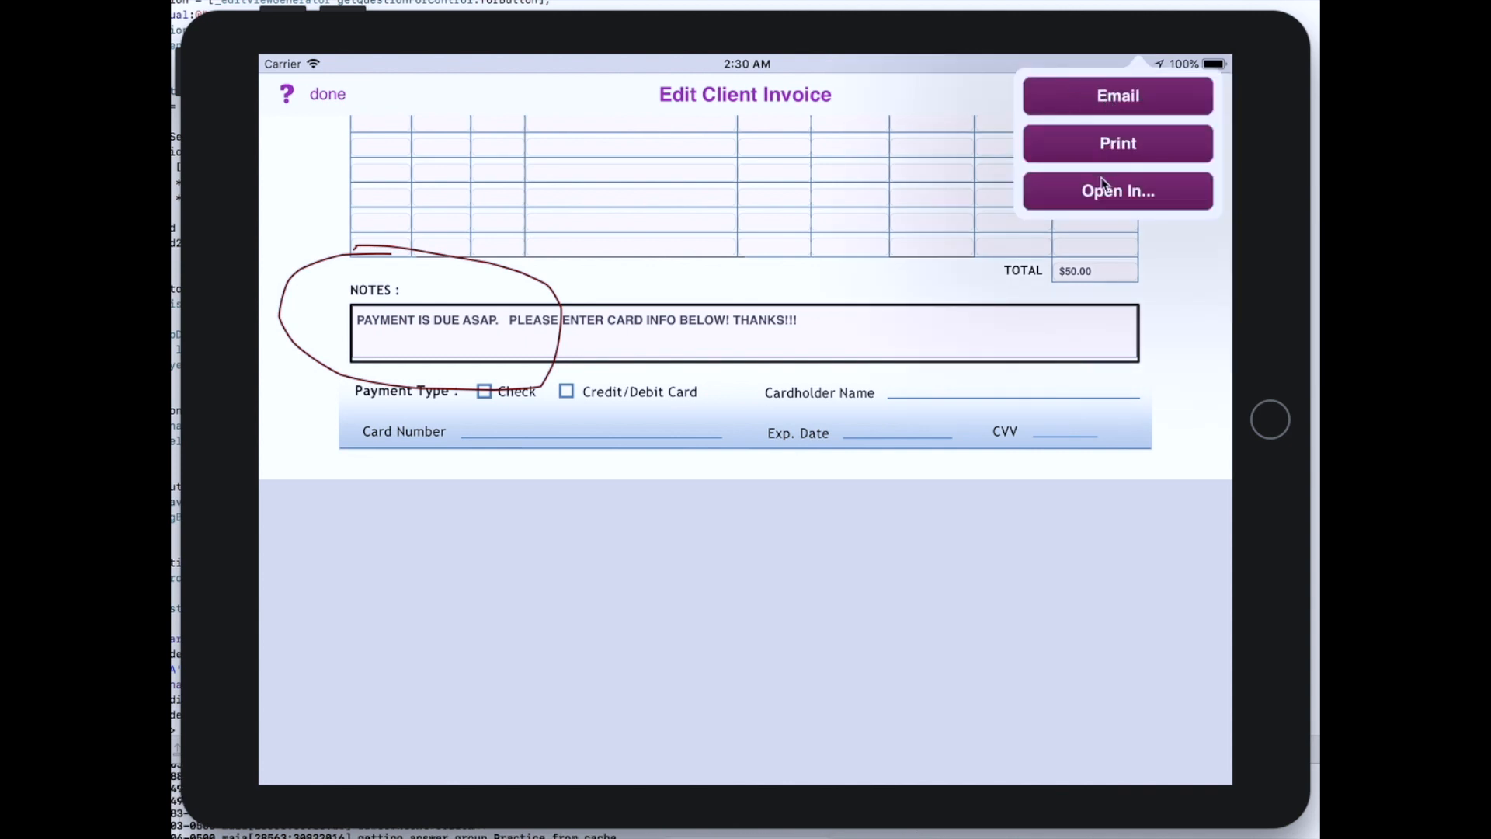
{"action": "left_click", "coordinate": [950, 258]}
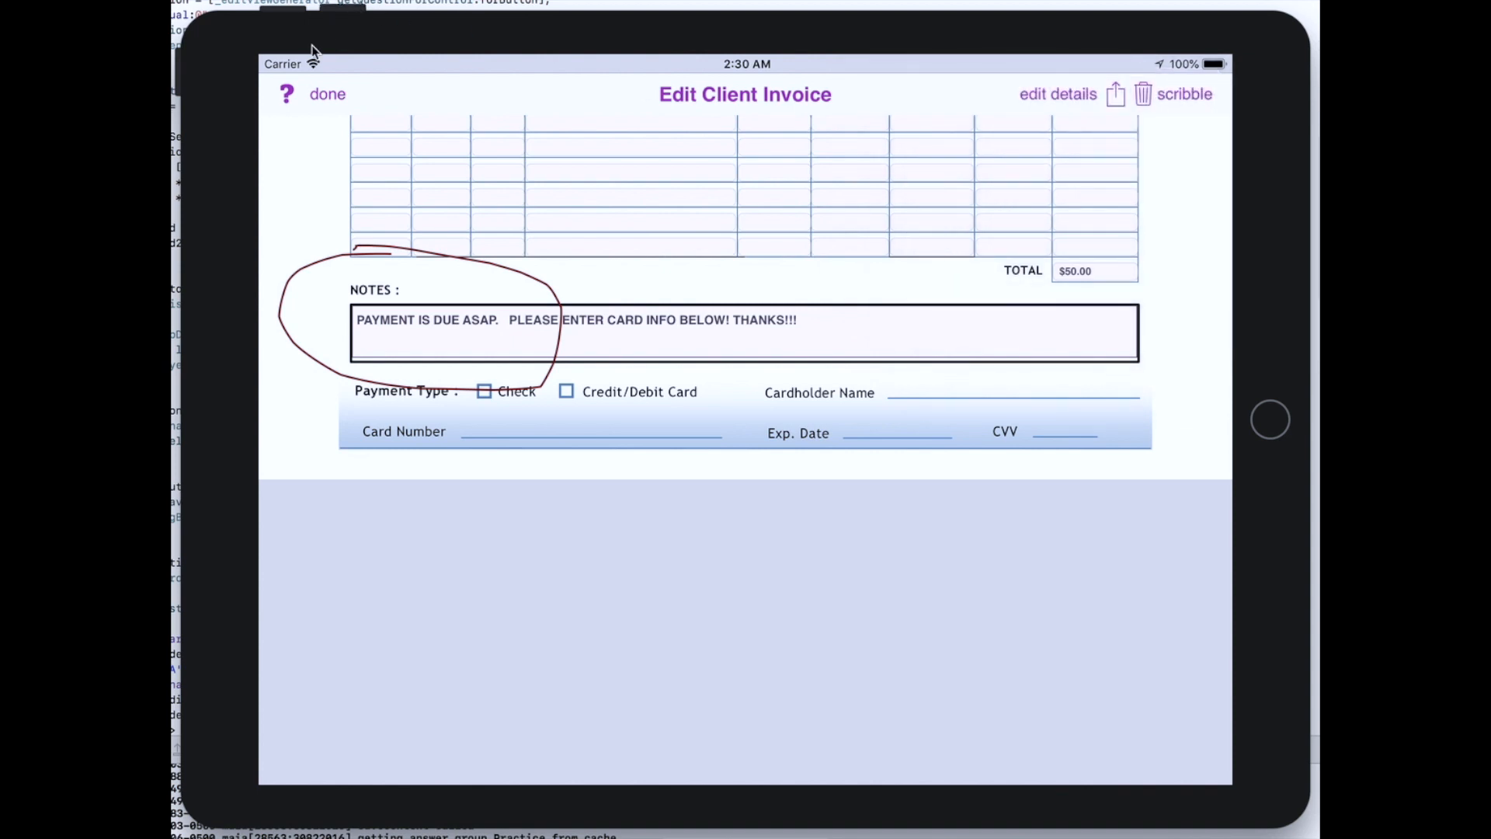
{"action": "left_click", "coordinate": [327, 92]}
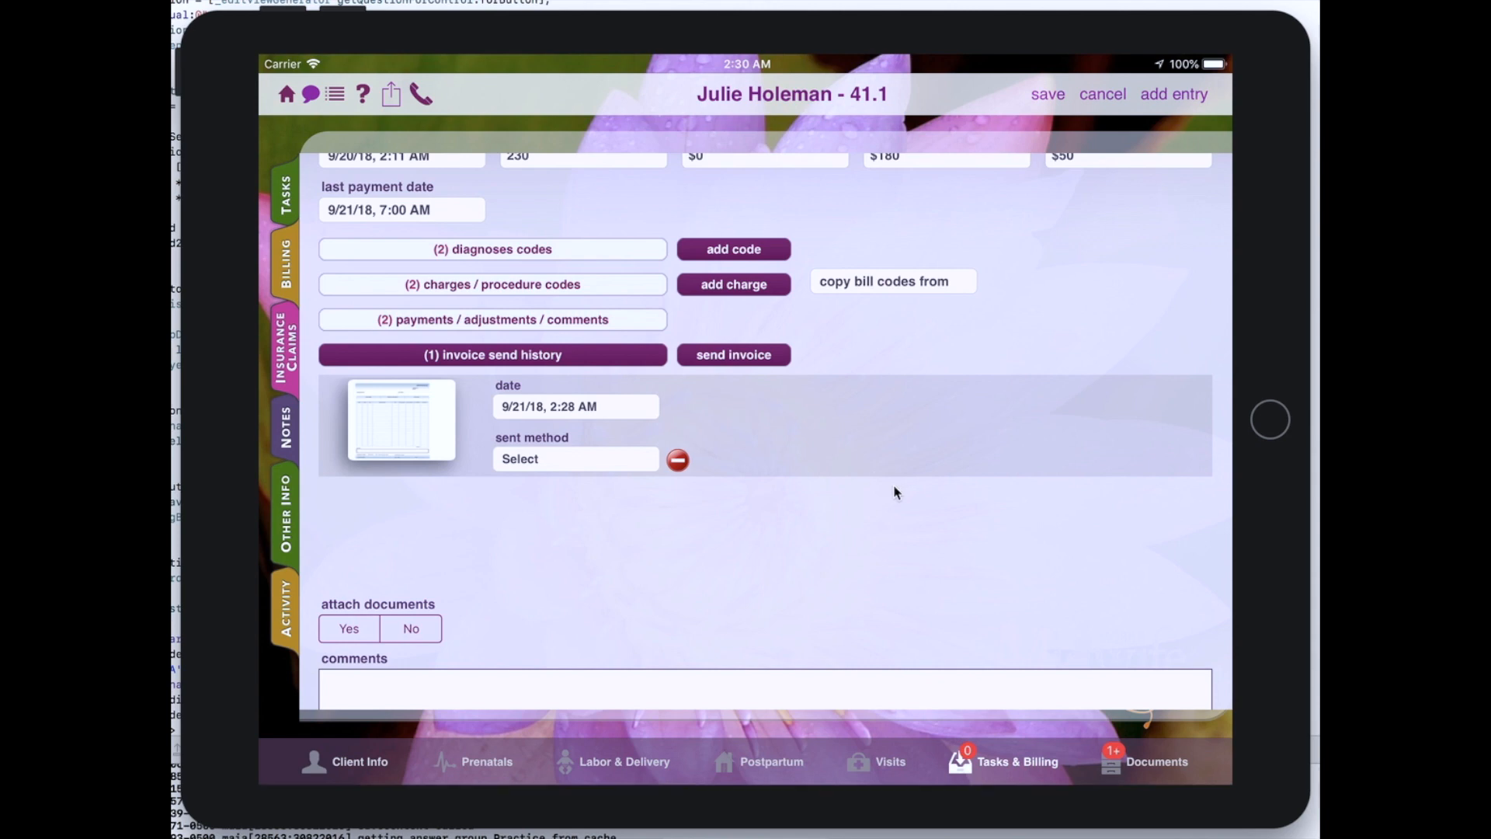
Check the options for attaching a document to the invoice, leave document attachments set to No and save the entry.
{"action": "scroll", "coordinate": [842, 409], "scroll_direction": "down", "scroll_amount": 3}
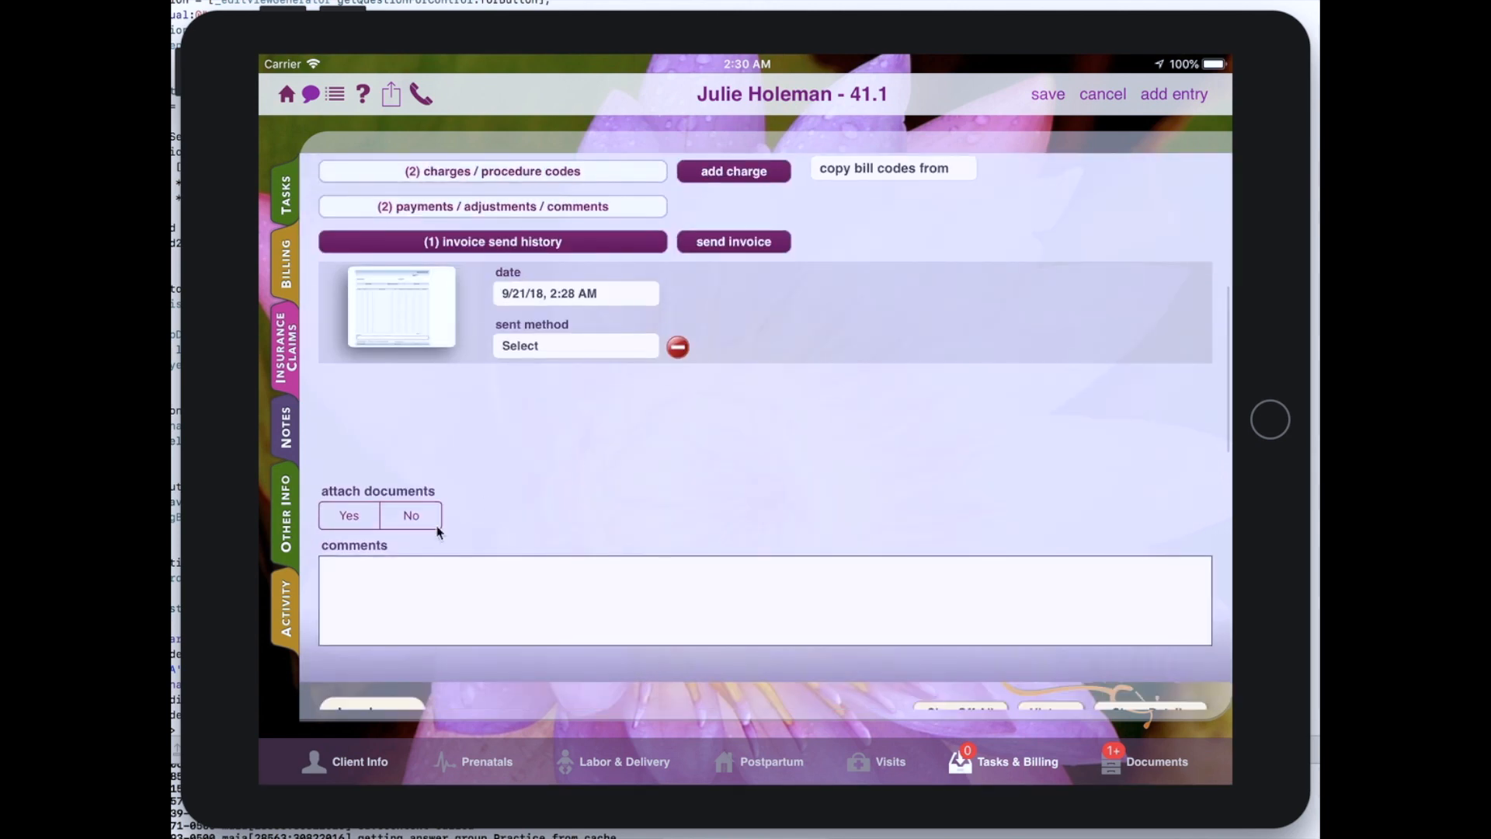
{"action": "left_click", "coordinate": [354, 524]}
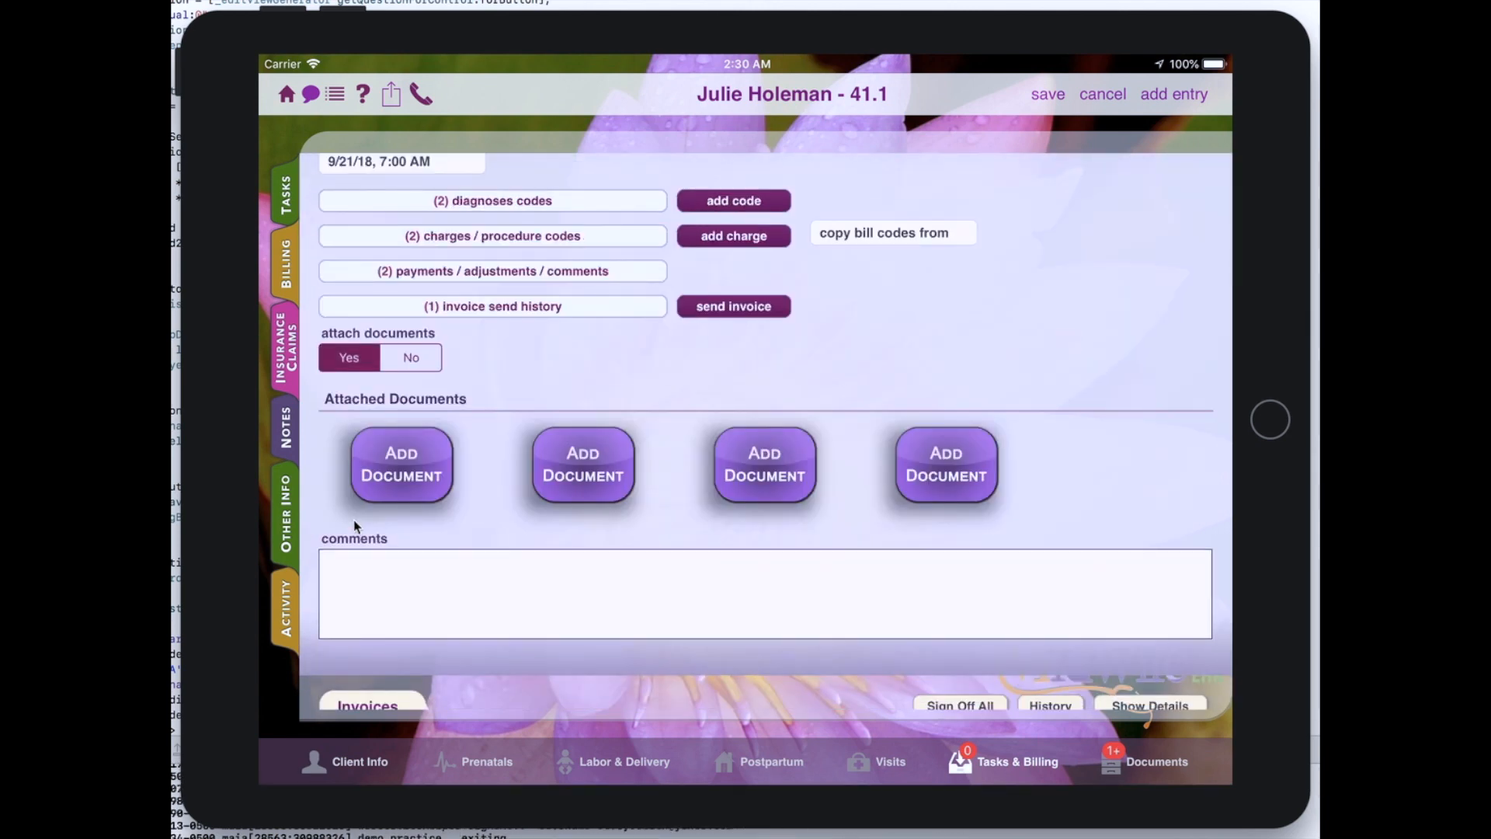
{"action": "left_click", "coordinate": [379, 465]}
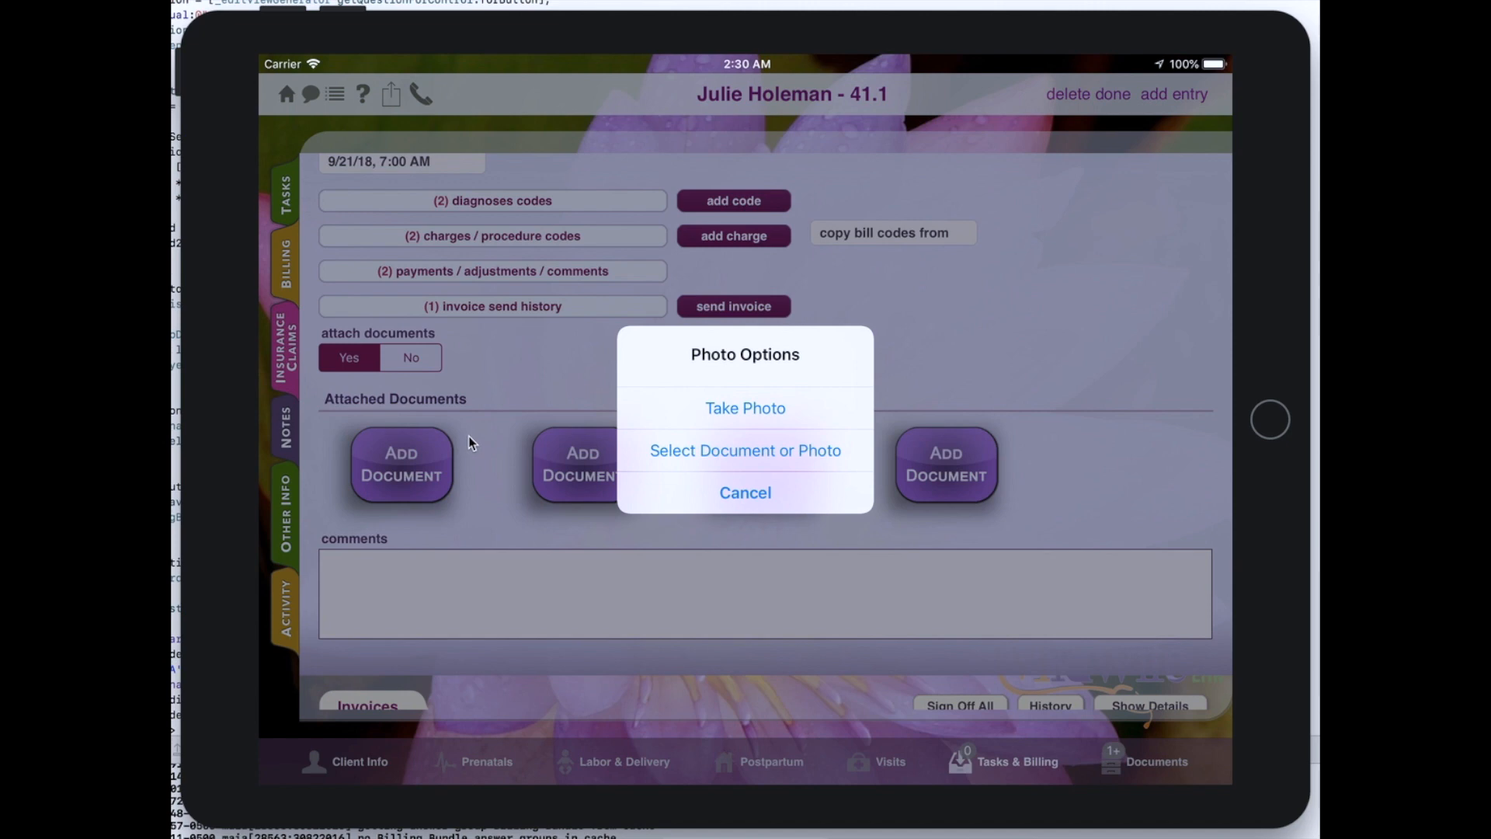
{"action": "left_click", "coordinate": [722, 492]}
{"action": "left_click", "coordinate": [1061, 96]}
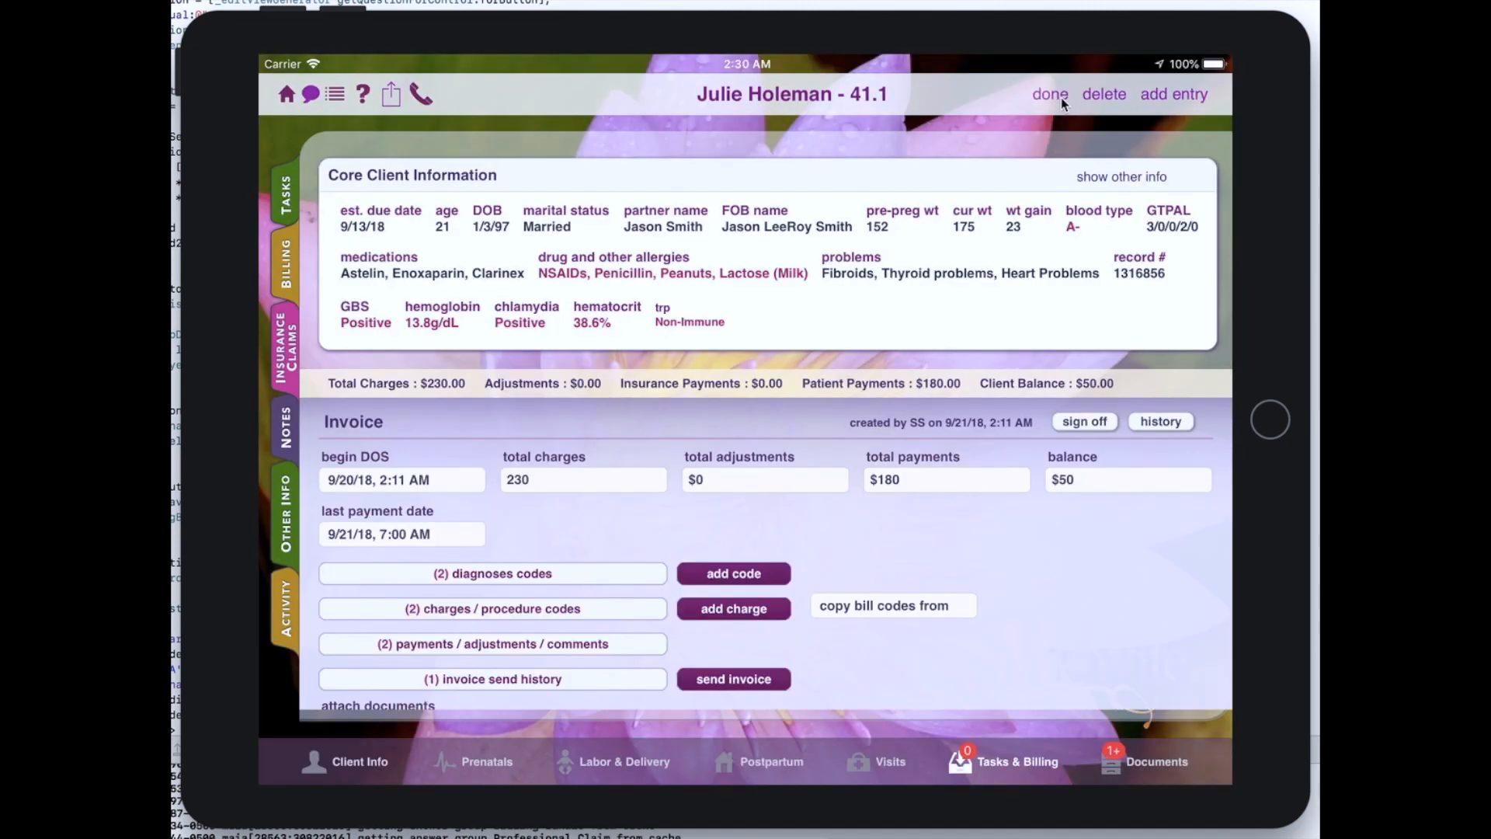
Leave the client's chart and open the practice-wide bill codes list in the billing area.
{"action": "scroll", "coordinate": [1075, 357], "scroll_direction": "down", "scroll_amount": 5}
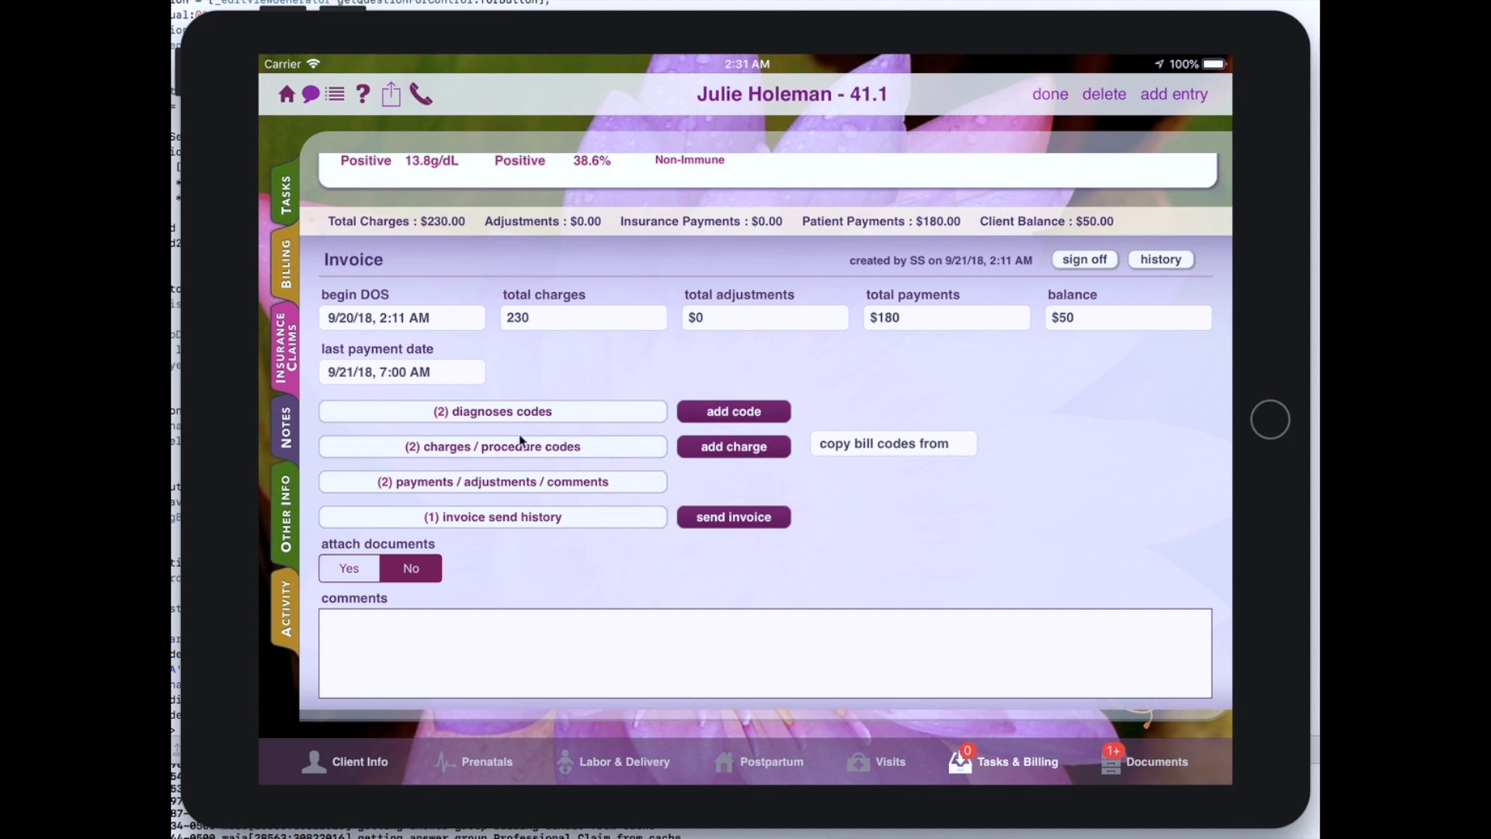
{"action": "left_click", "coordinate": [286, 94]}
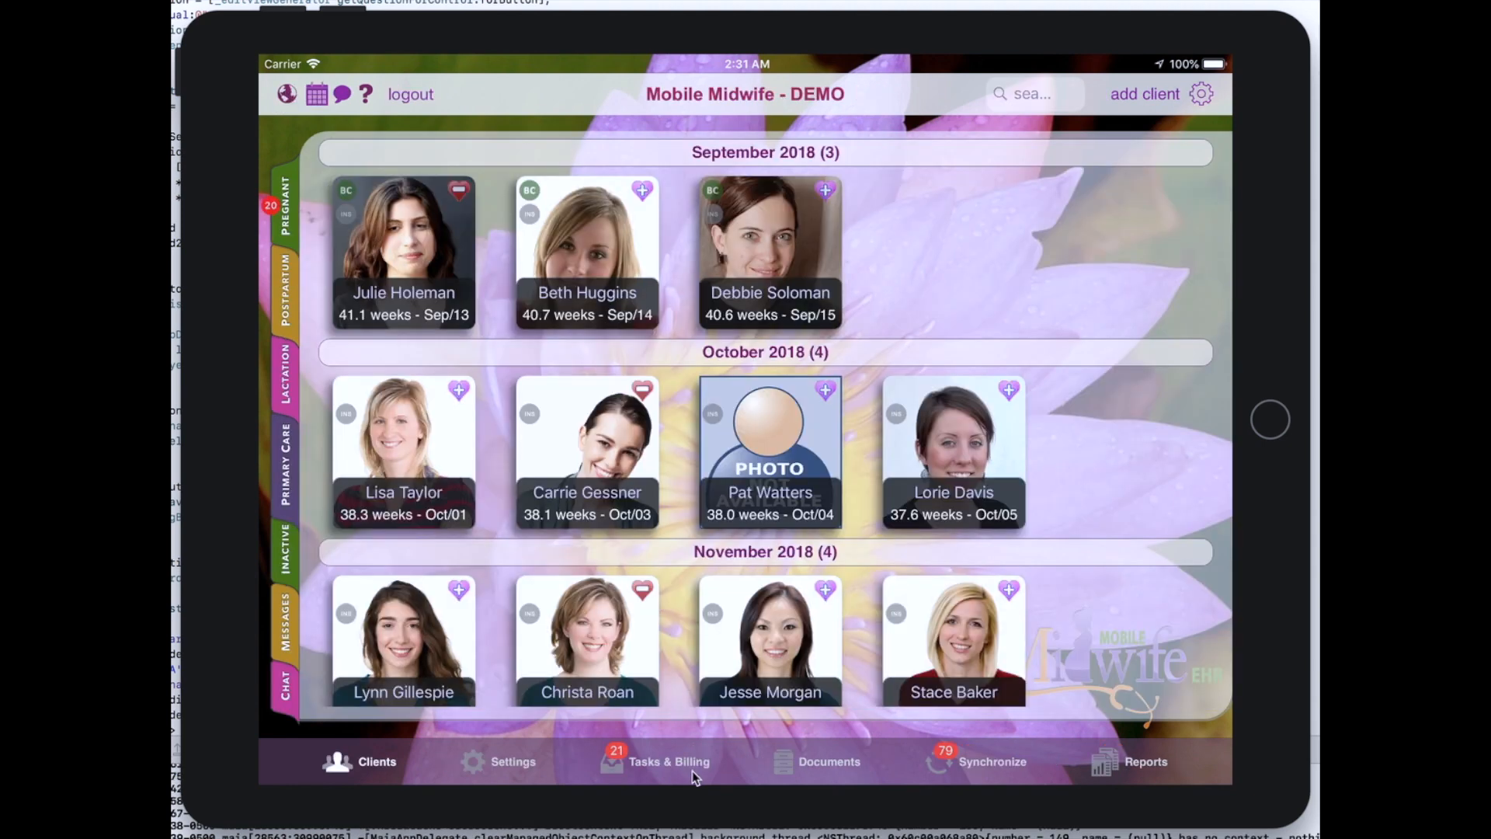
{"action": "left_click", "coordinate": [666, 765]}
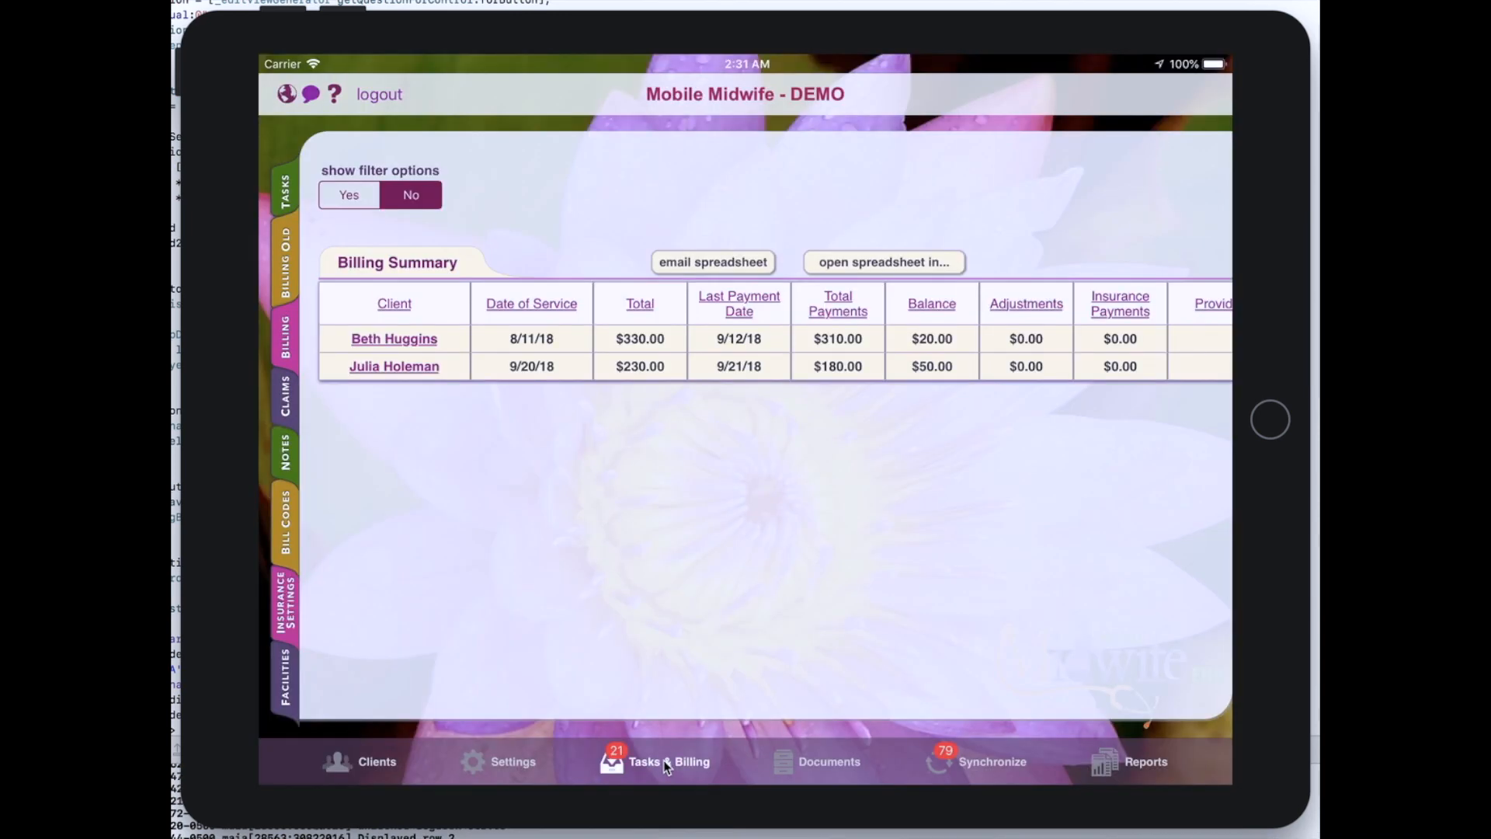
{"action": "left_click", "coordinate": [279, 529]}
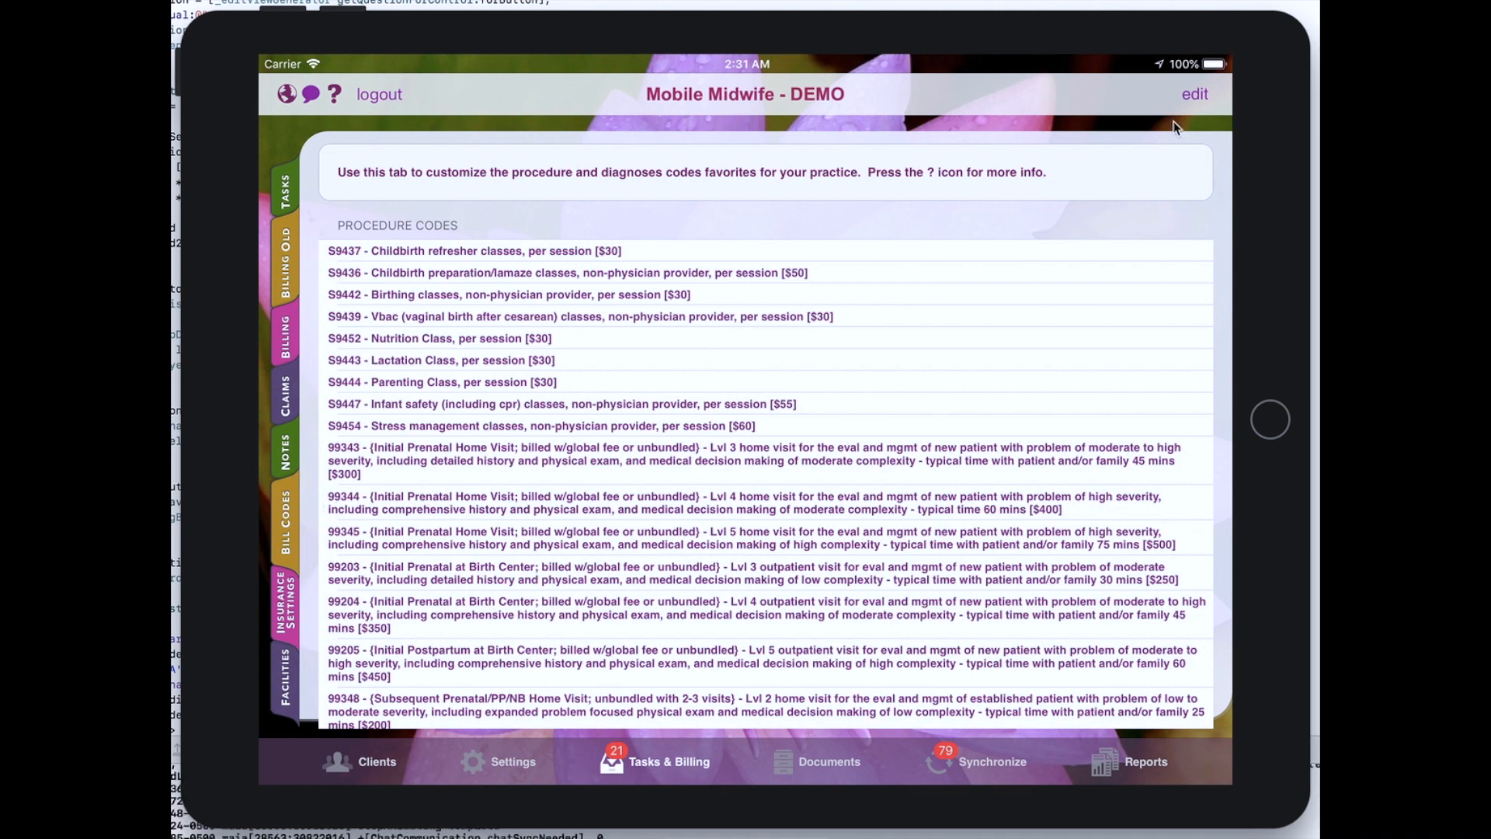
Delete procedure code 99343, the level 3 initial prenatal home visit, from the practice's favorite procedure codes.
{"action": "left_click", "coordinate": [1199, 103]}
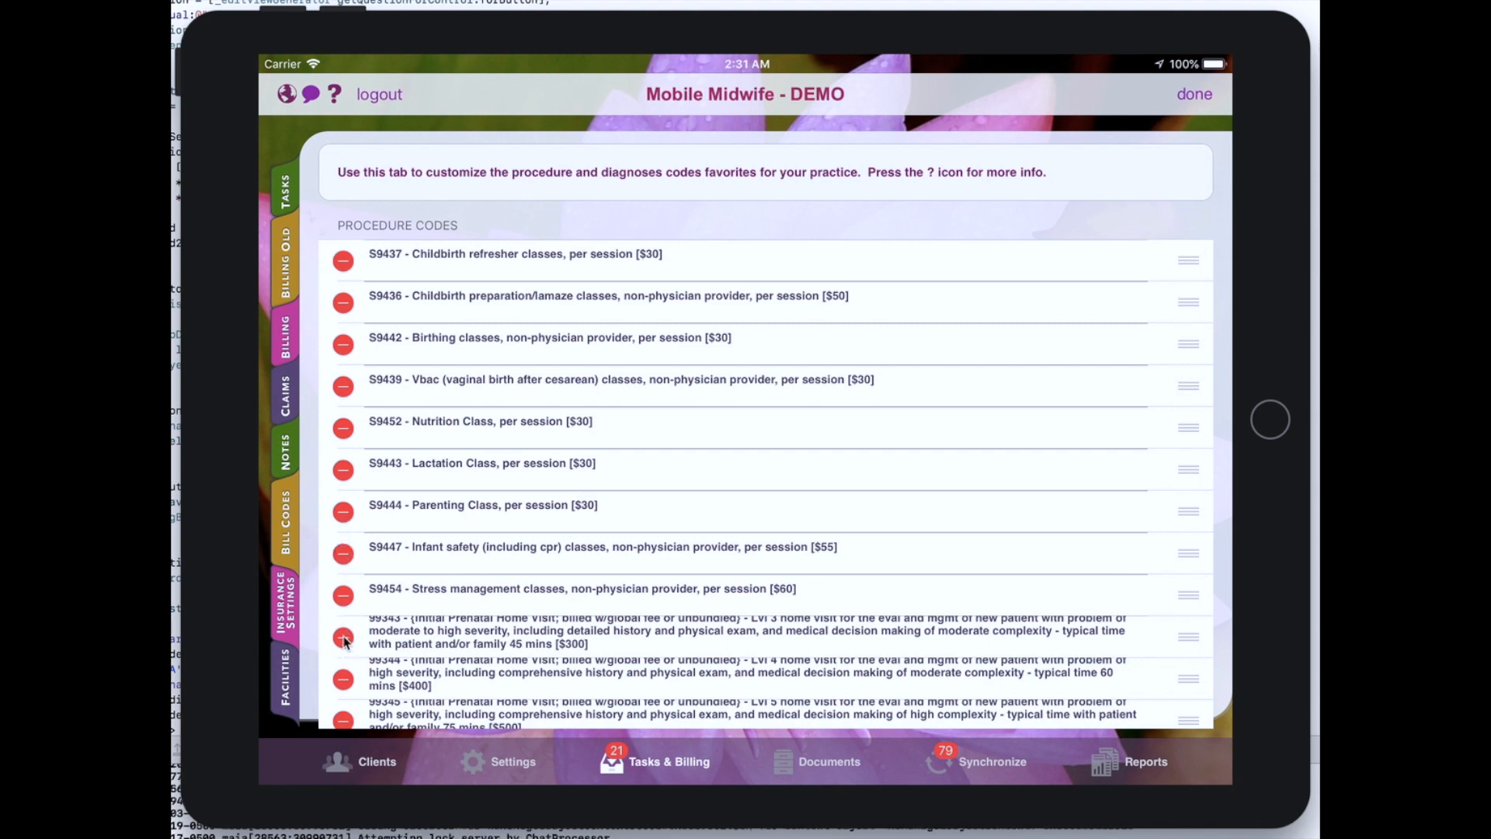
{"action": "left_click", "coordinate": [344, 639]}
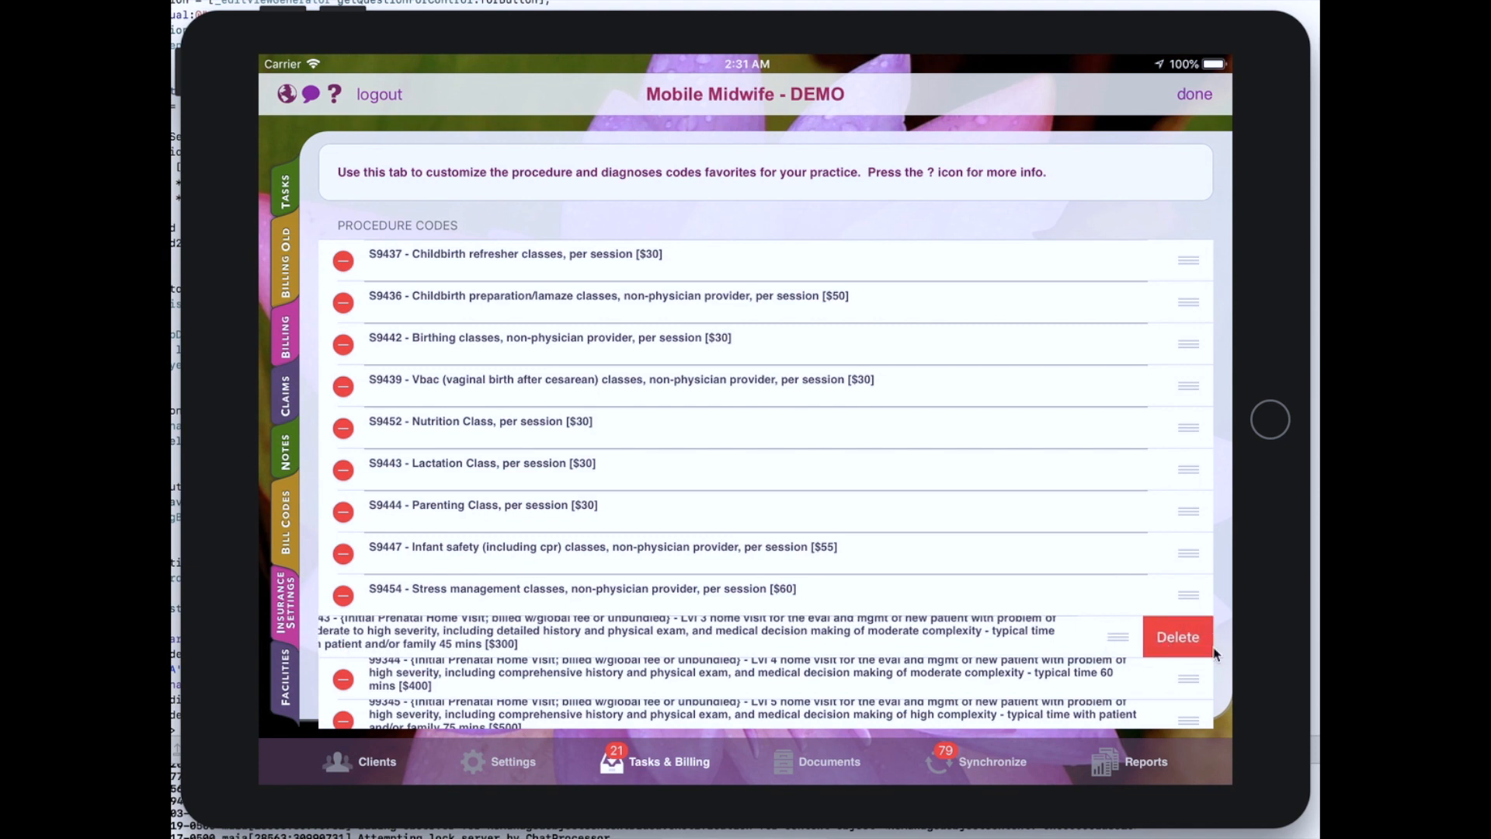
{"action": "left_click", "coordinate": [1177, 637]}
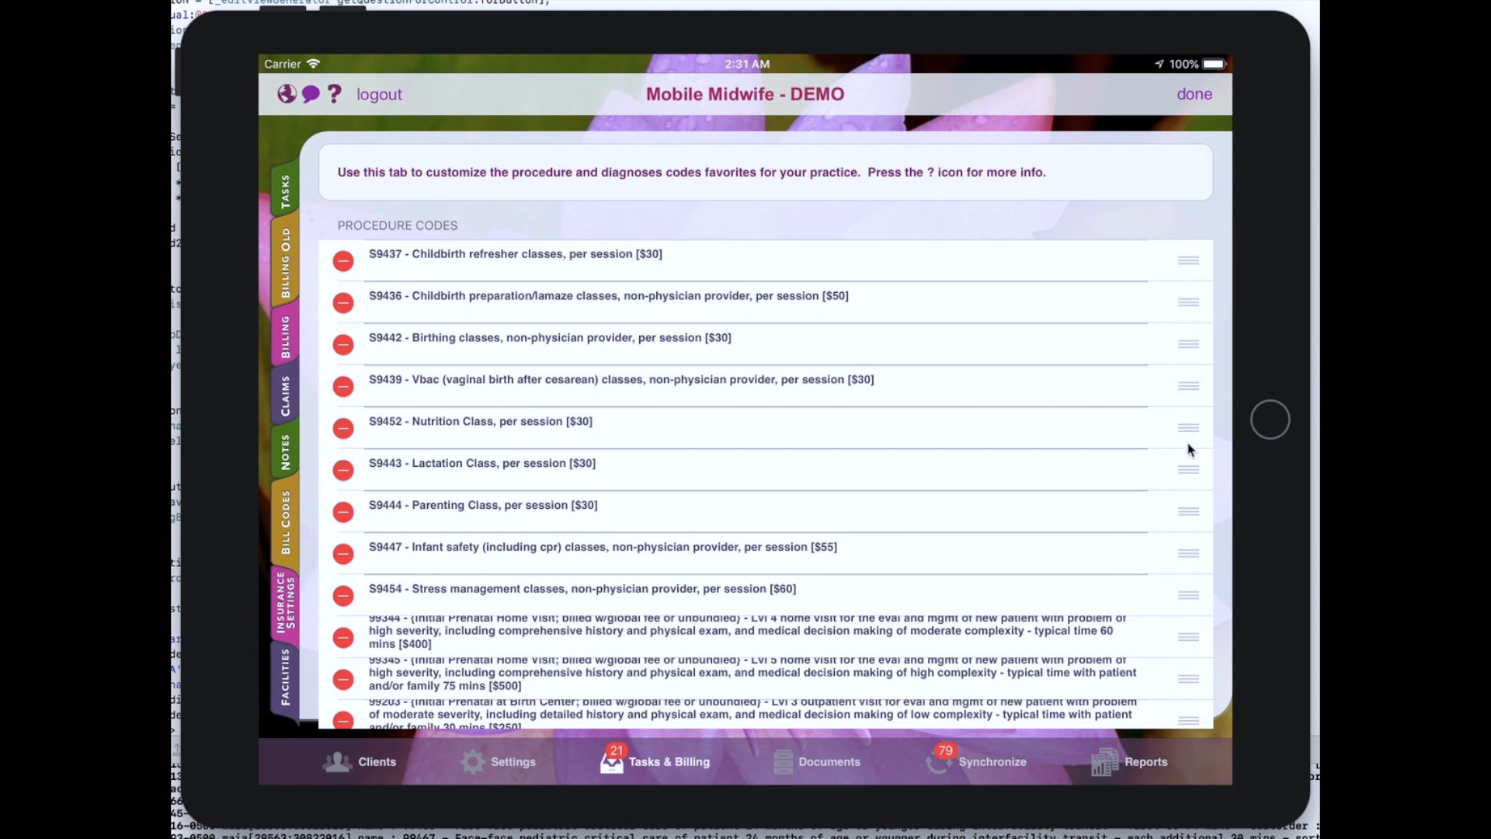
Move procedure code S9443, Lactation Class, above S9439 and add ", 2 HOURS" after the class name in its description.
{"action": "left_click_drag", "start_coordinate": [1188, 475], "coordinate": [1133, 392]}
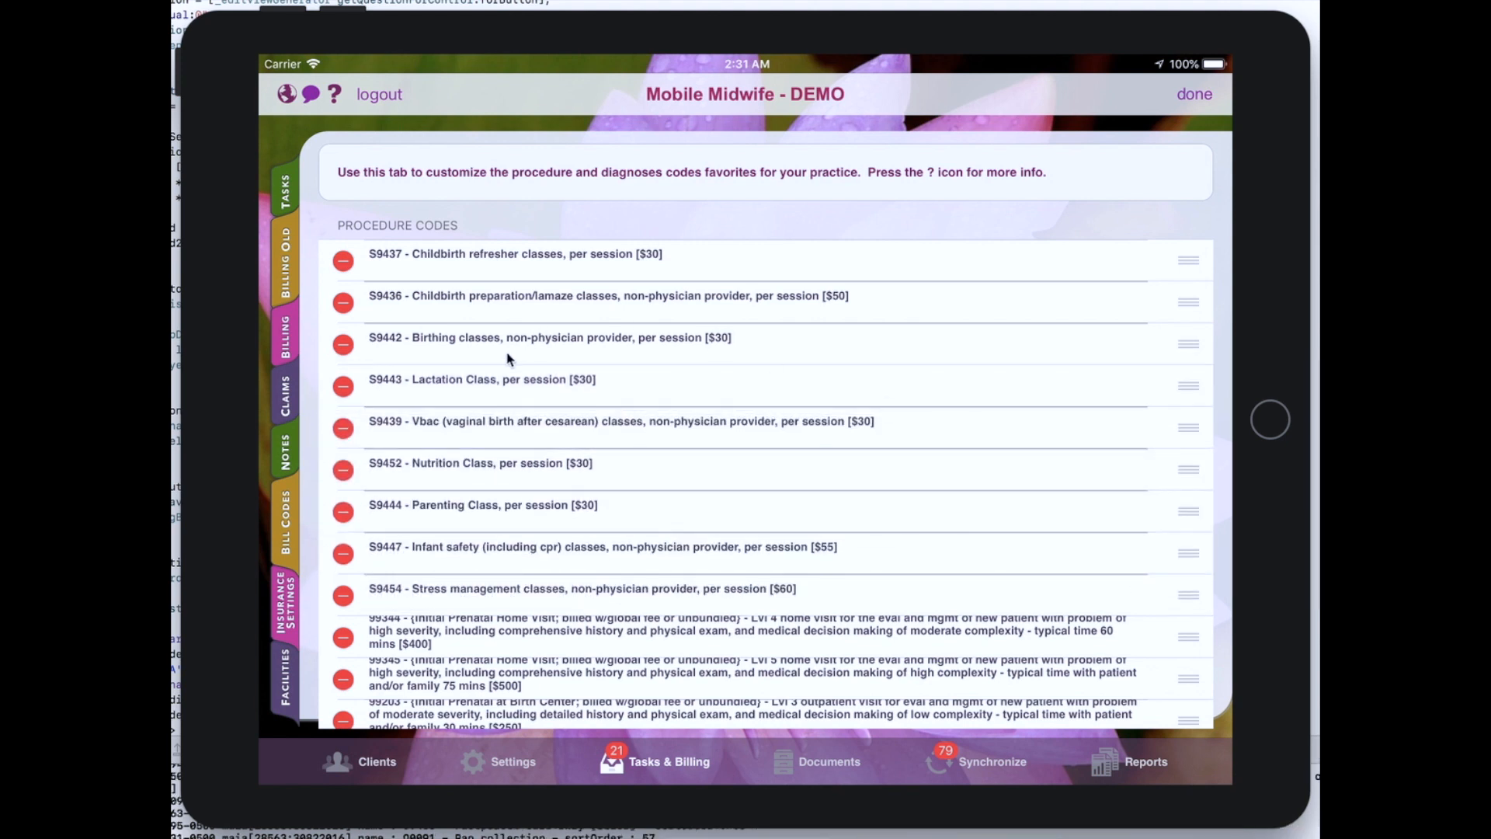
{"action": "left_click", "coordinate": [489, 383]}
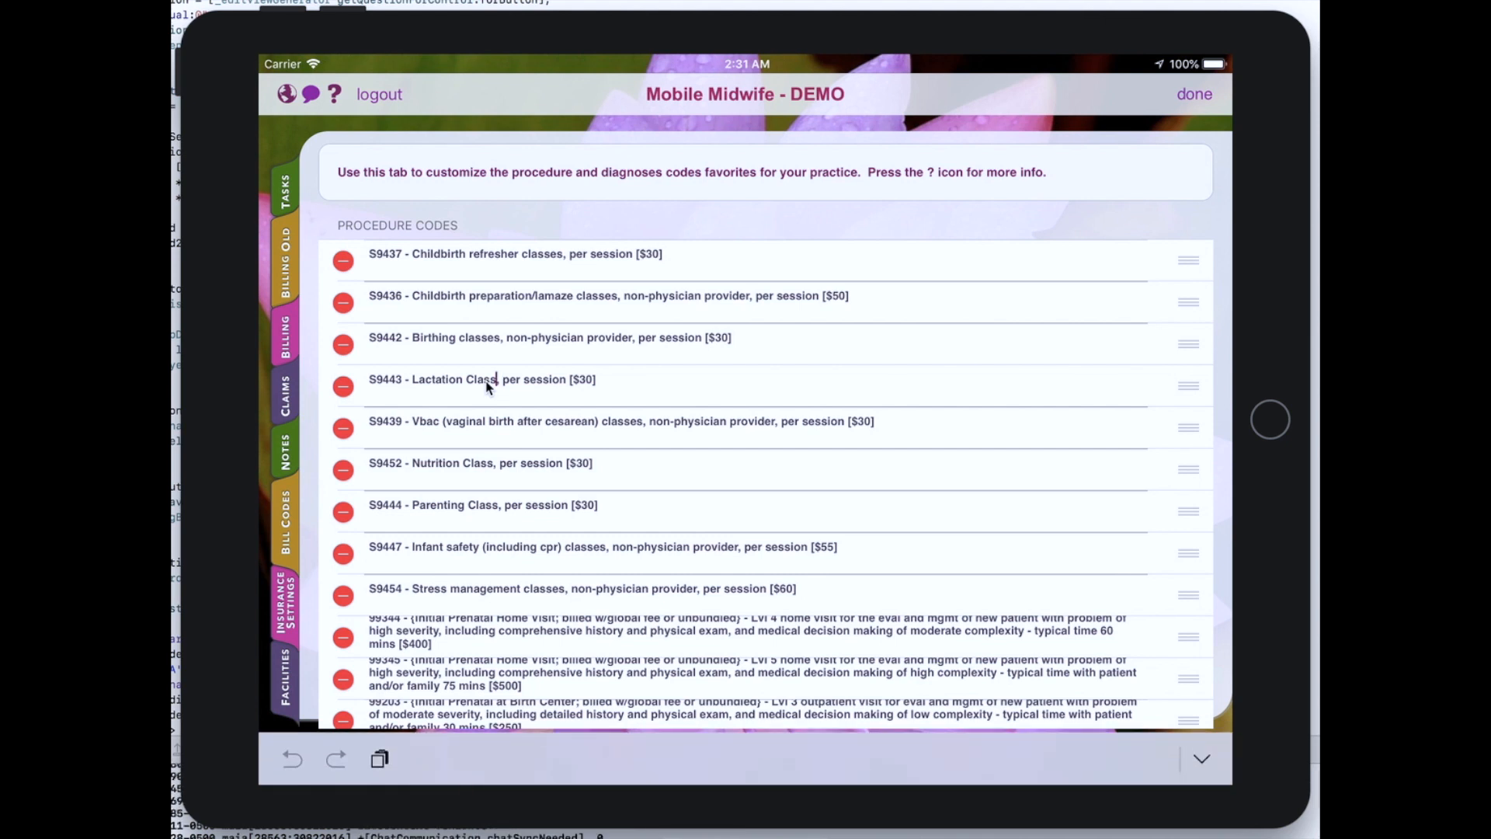
{"action": "type", "text": ", 2 HOURS,"}
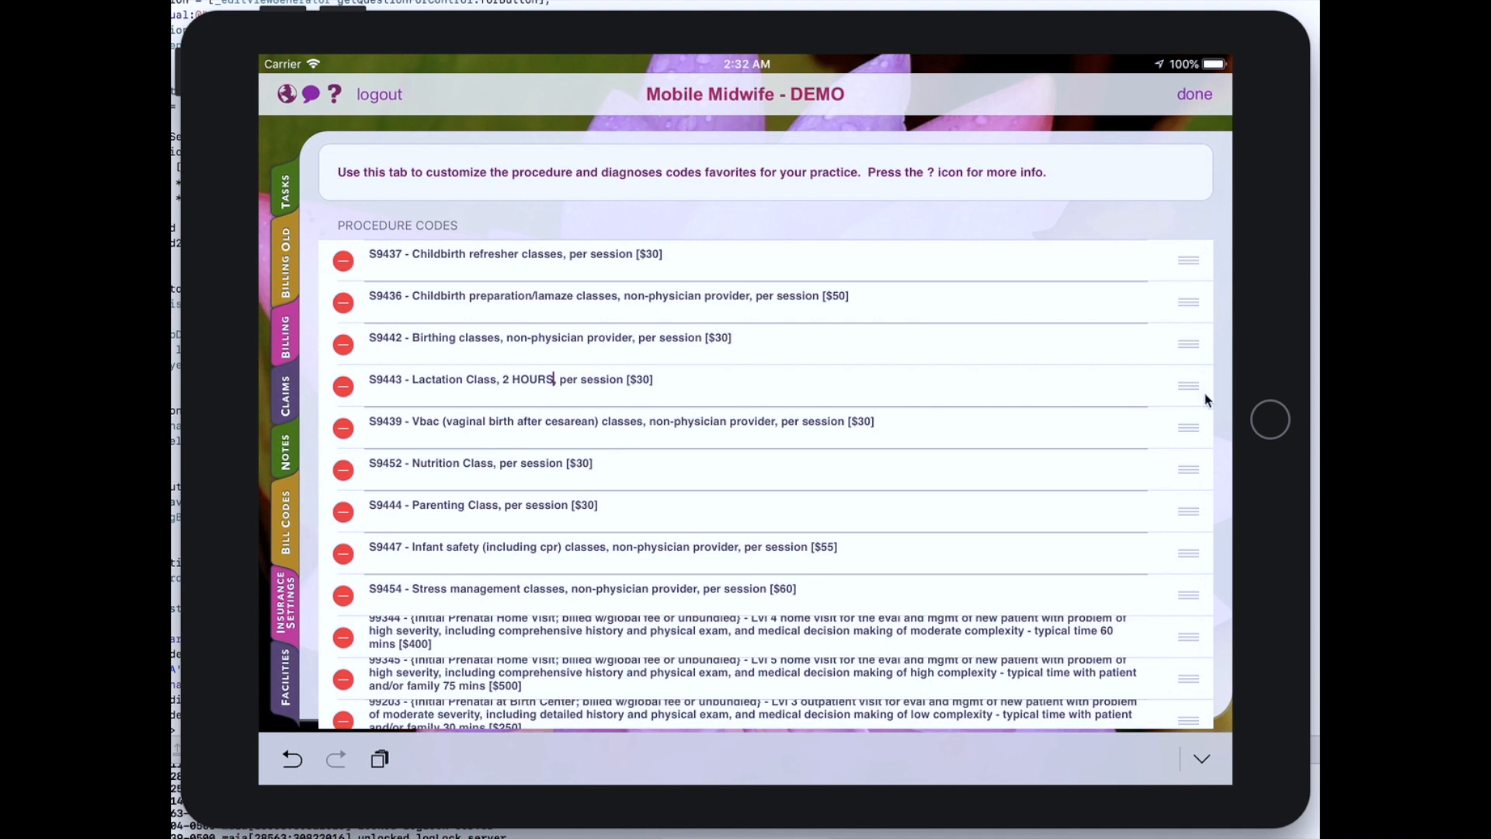
{"action": "left_click_drag", "start_coordinate": [1205, 394], "coordinate": [1205, 396]}
Add the procedure code "B0002 - Silver Client Package [$3000], includes education classes" at the end of the procedure codes list.
{"action": "scroll", "coordinate": [1142, 419], "scroll_direction": "down", "scroll_amount": 5}
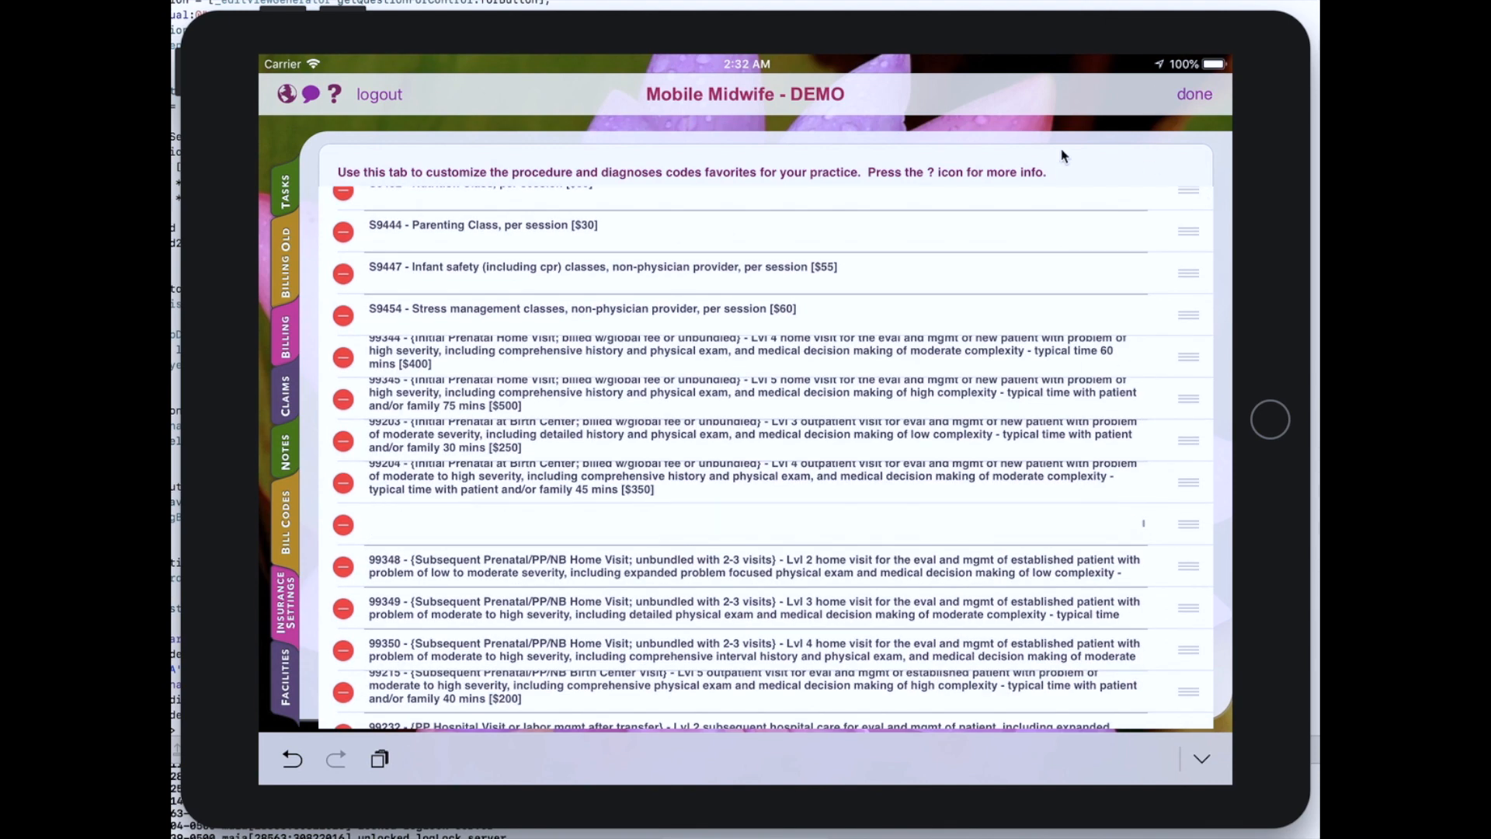
{"action": "scroll", "coordinate": [1159, 482], "scroll_direction": "down", "scroll_amount": 5}
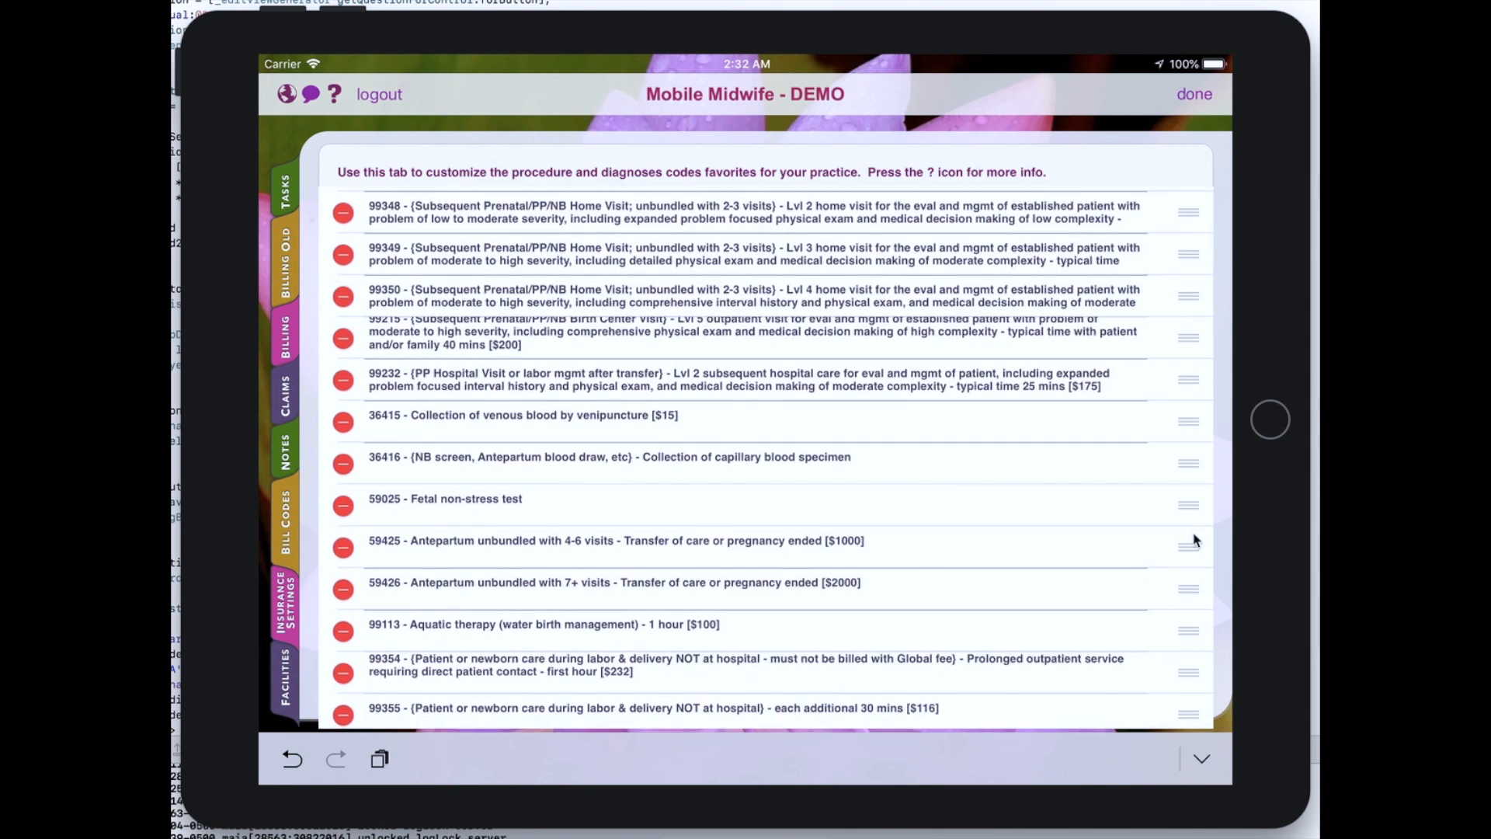
{"action": "scroll", "coordinate": [1165, 477], "scroll_direction": "down", "scroll_amount": 8}
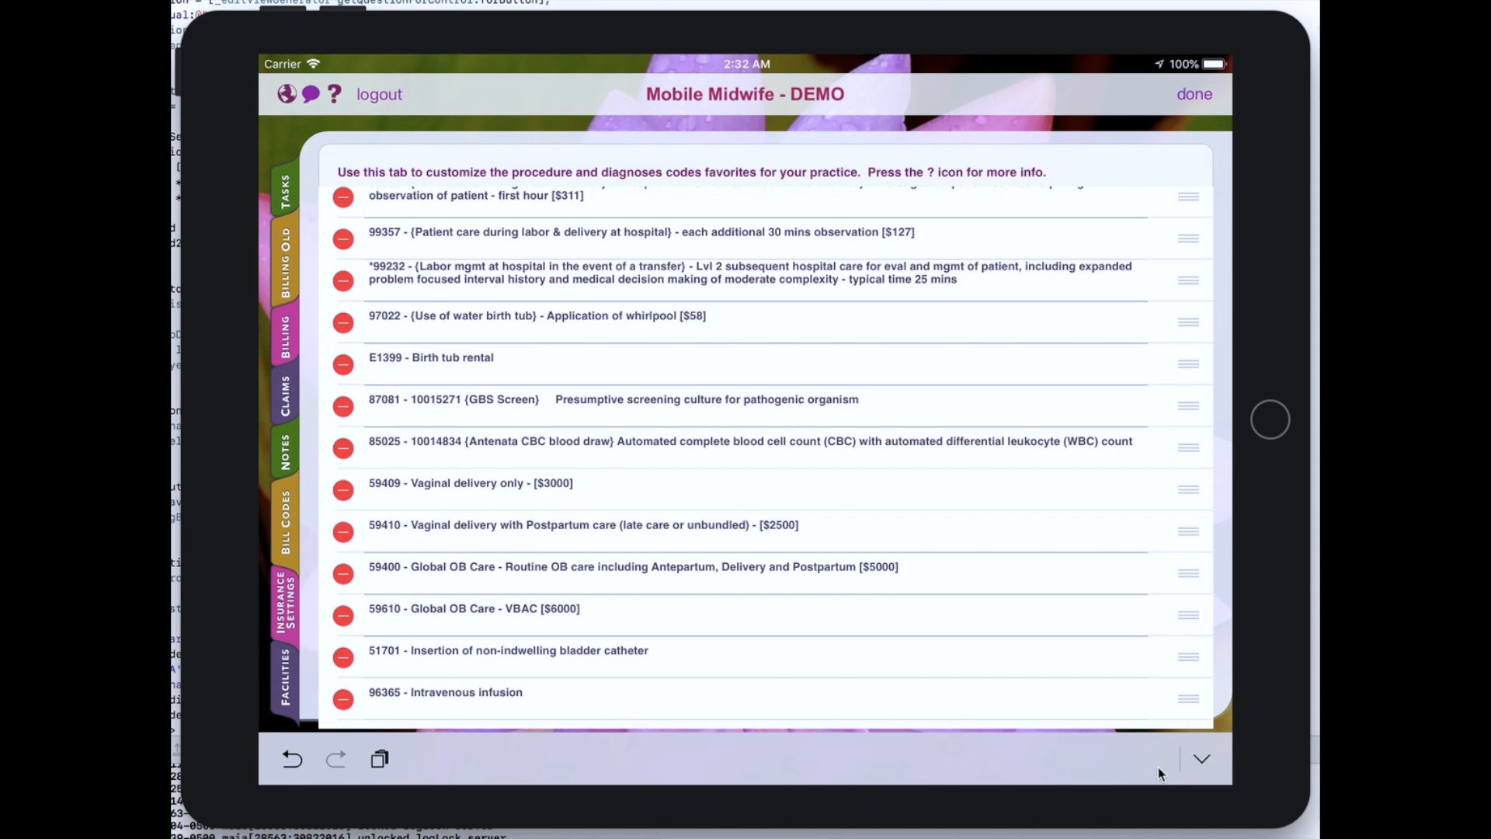
{"action": "scroll", "coordinate": [1169, 704], "scroll_direction": "down", "scroll_amount": 7}
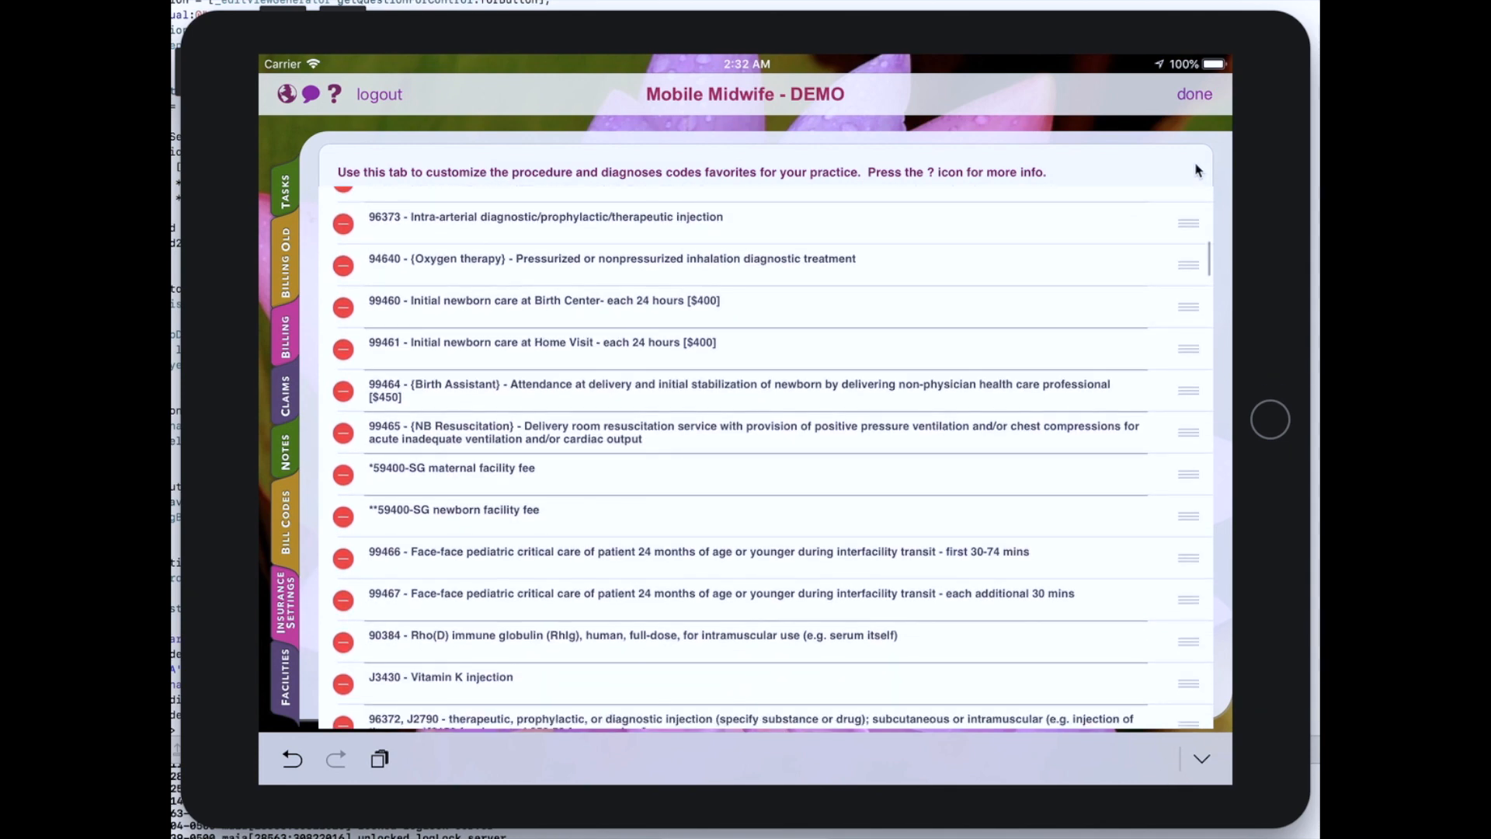
{"action": "left_click_drag", "start_coordinate": [1169, 719], "coordinate": [1172, 156]}
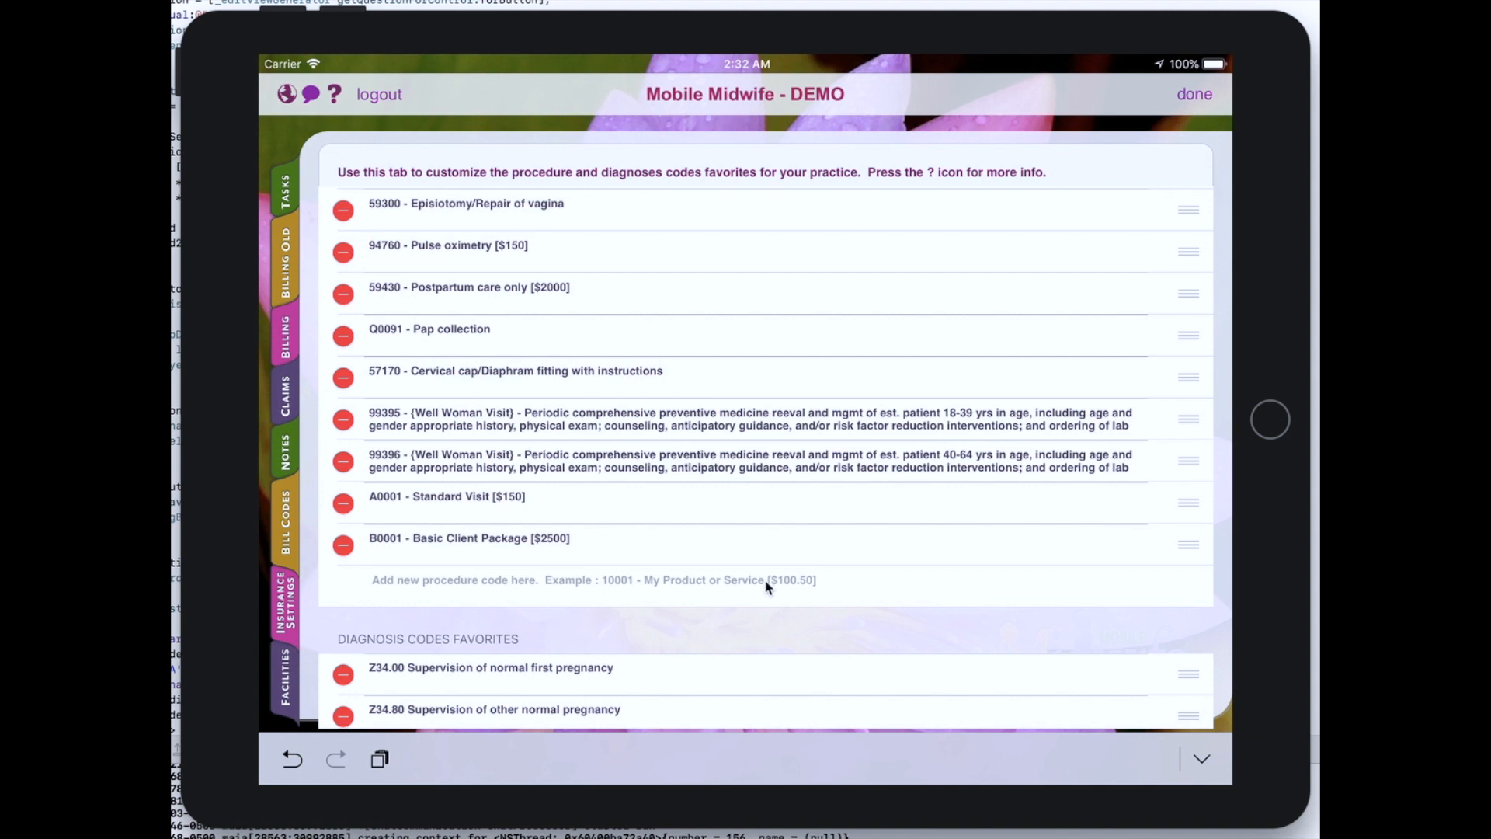
{"action": "left_click", "coordinate": [577, 588]}
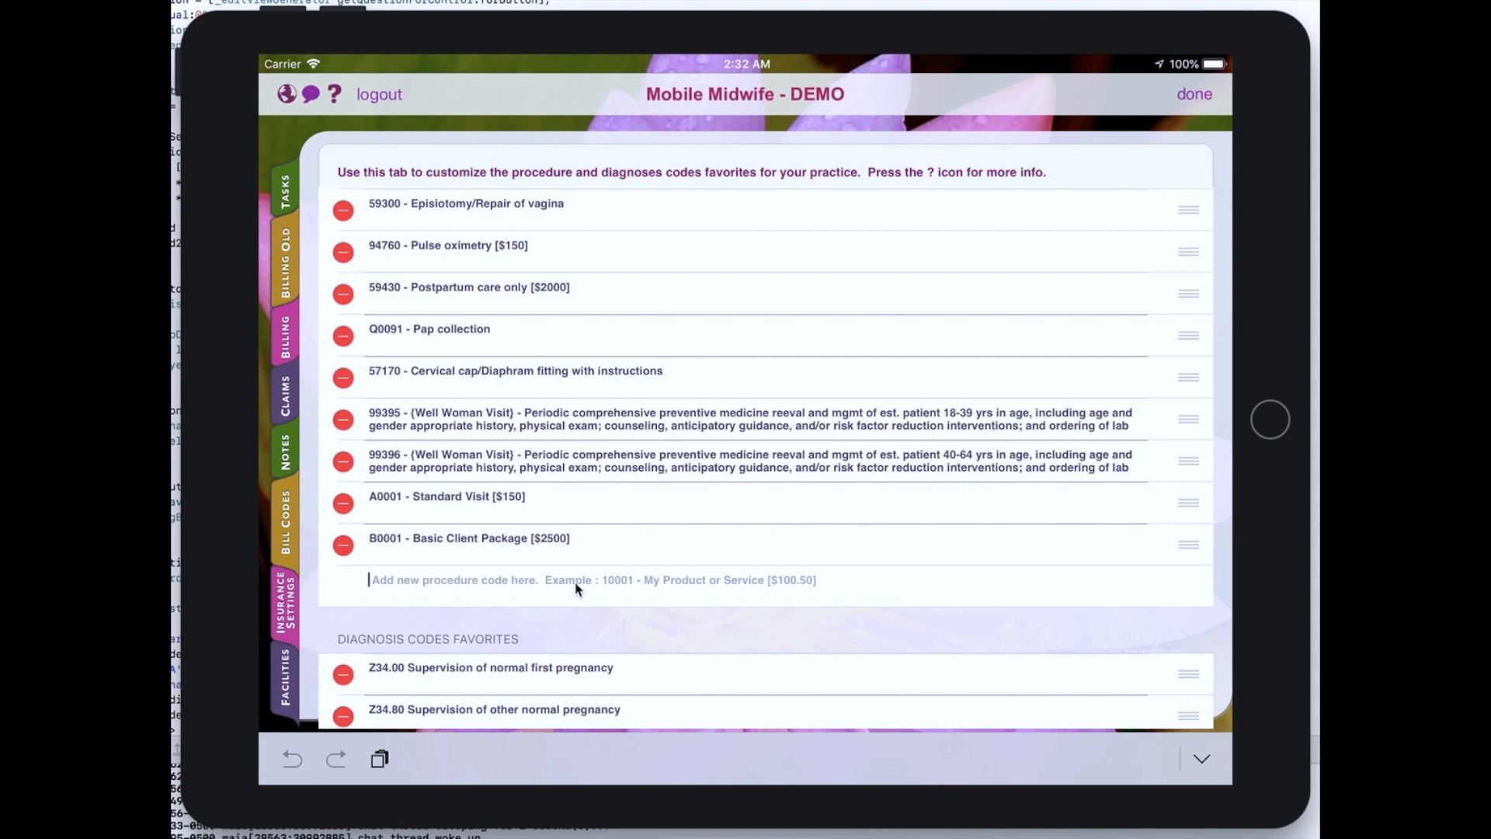
{"action": "type", "text": "B0002 -"}
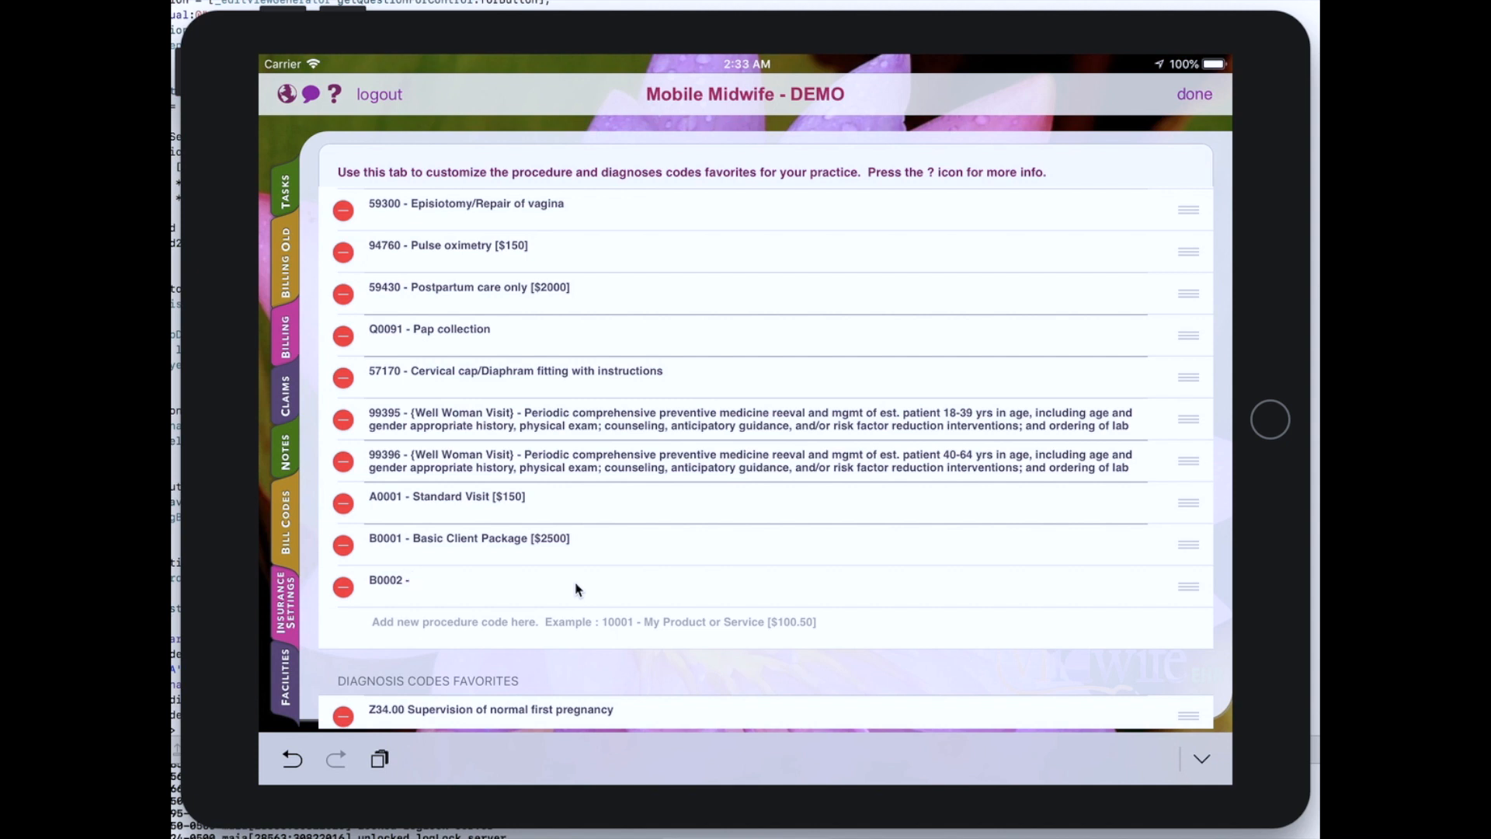
{"action": "type", "text": " Silver Client Package [$3000]"}
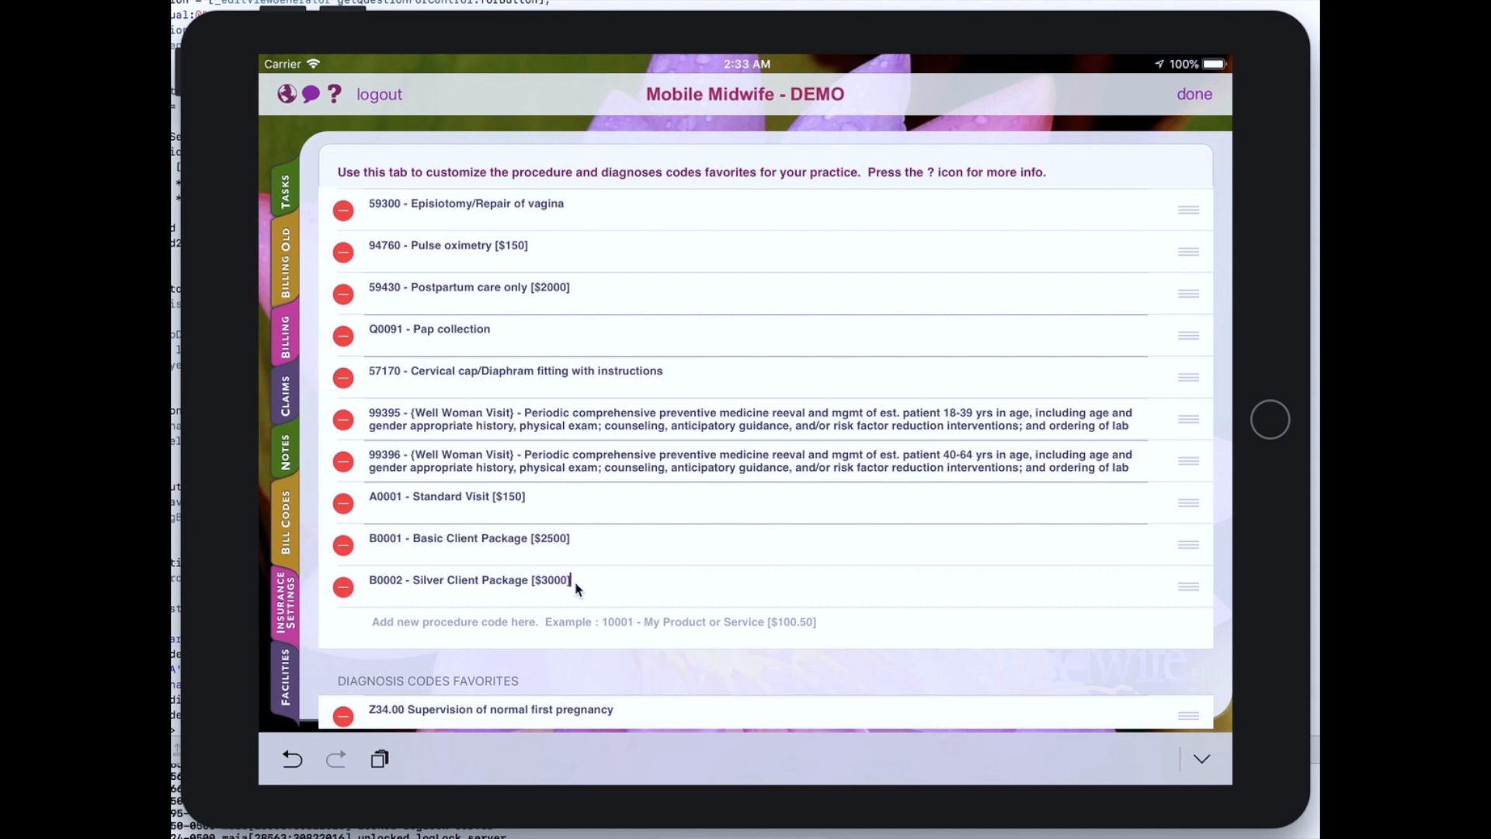
{"action": "type", "text": ", includes"}
{"action": "type", "text": "education classes"}
Delete diagnosis code Z36, Encounter for antenatal screening of mother, from the favorite diagnosis codes.
{"action": "left_click_drag", "start_coordinate": [1209, 676], "coordinate": [1194, 476]}
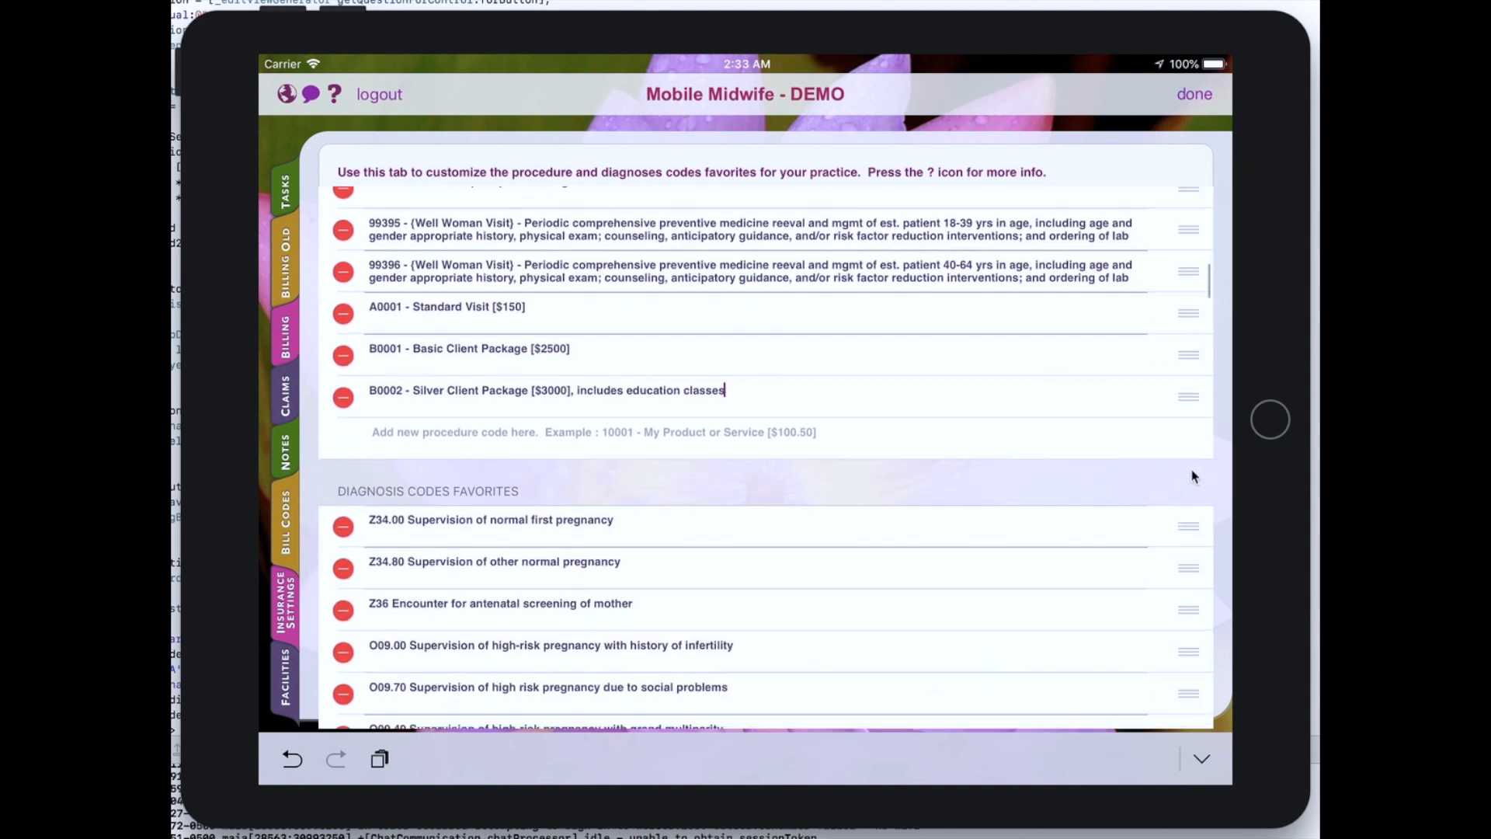
{"action": "left_click_drag", "start_coordinate": [447, 491], "coordinate": [444, 309]}
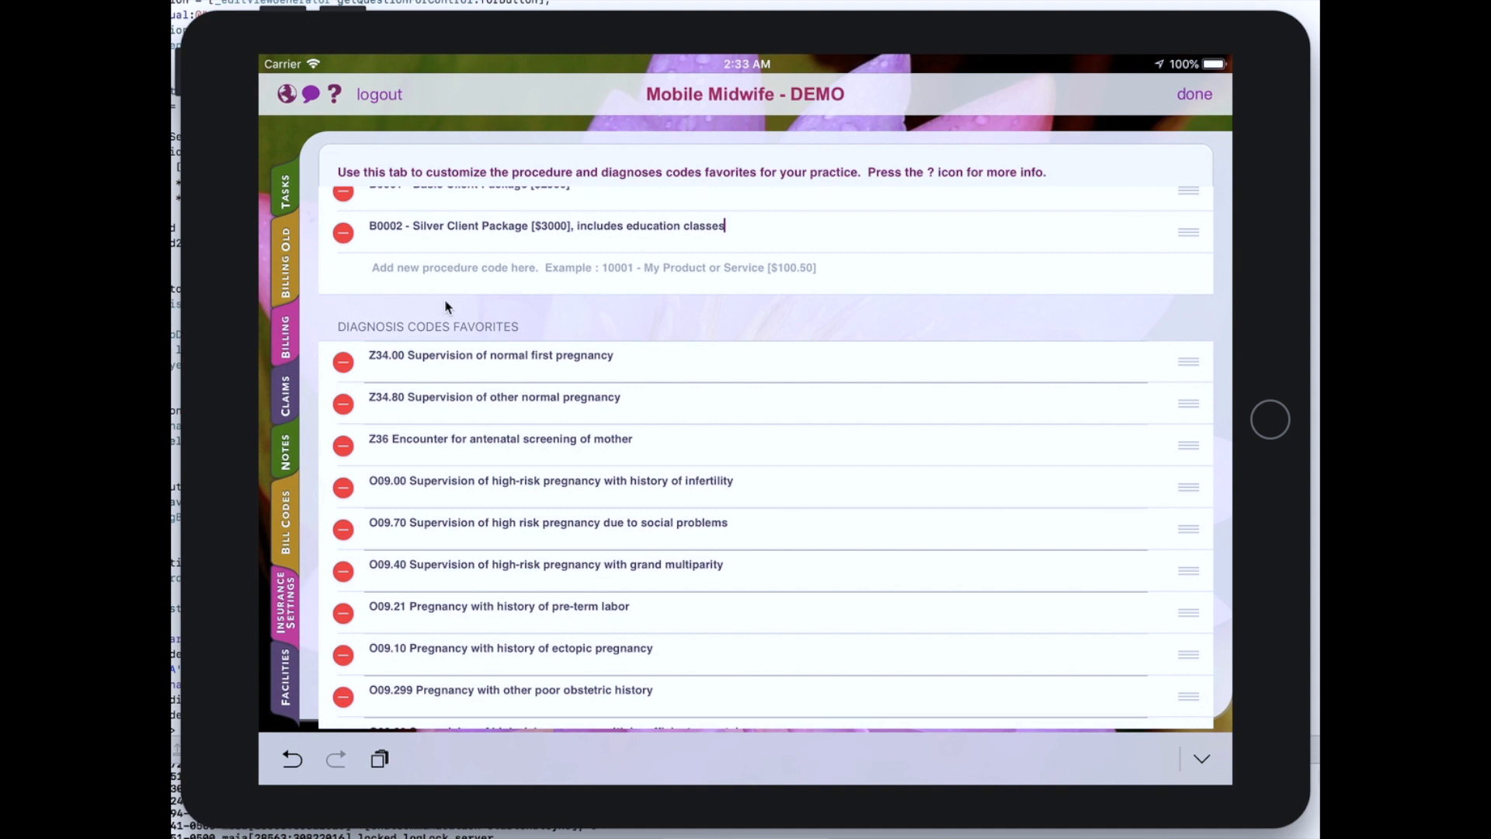
{"action": "left_click_drag", "start_coordinate": [501, 320], "coordinate": [512, 175]}
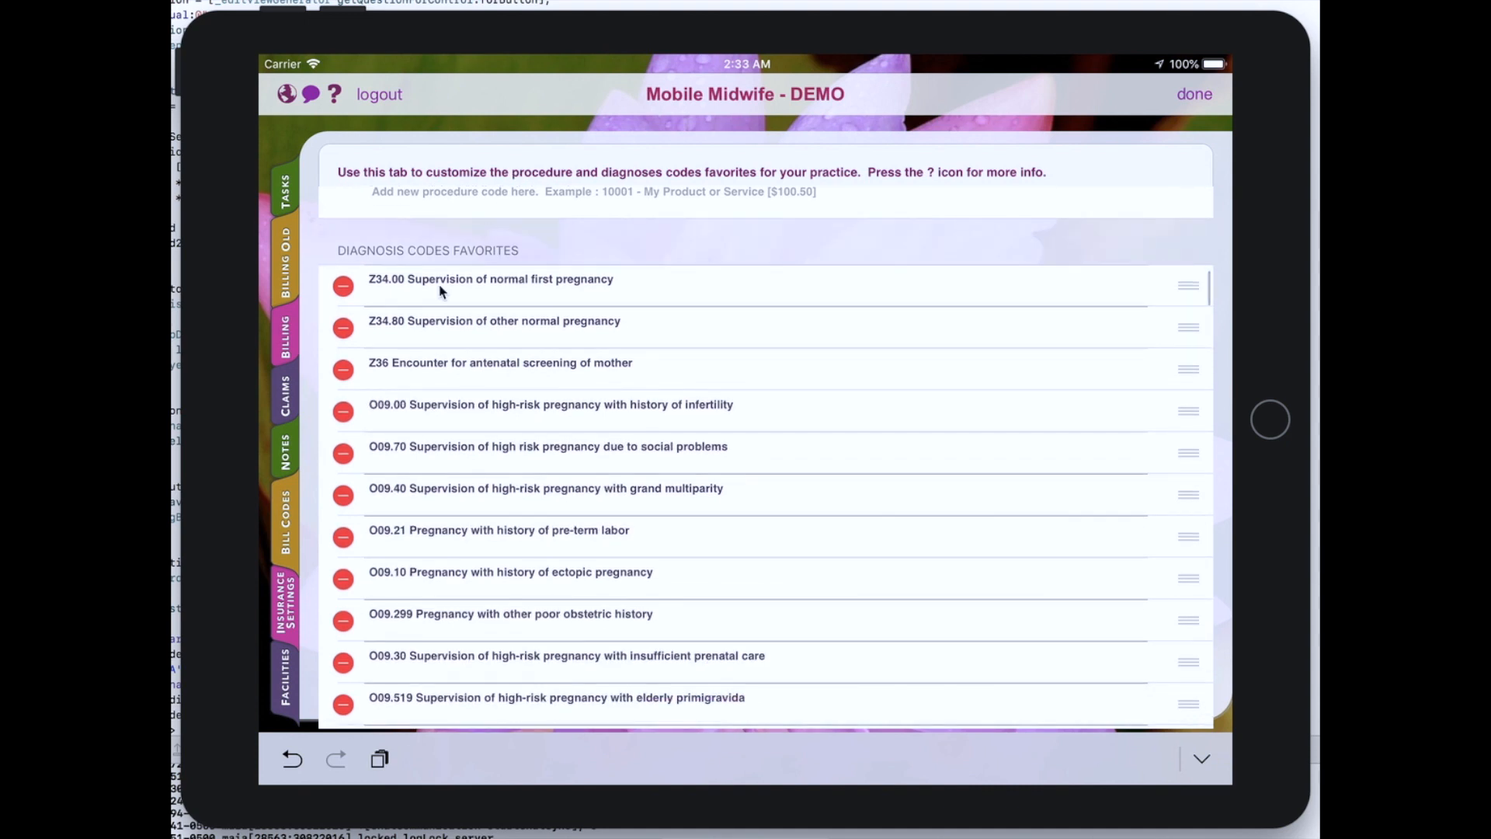
{"action": "left_click", "coordinate": [342, 370]}
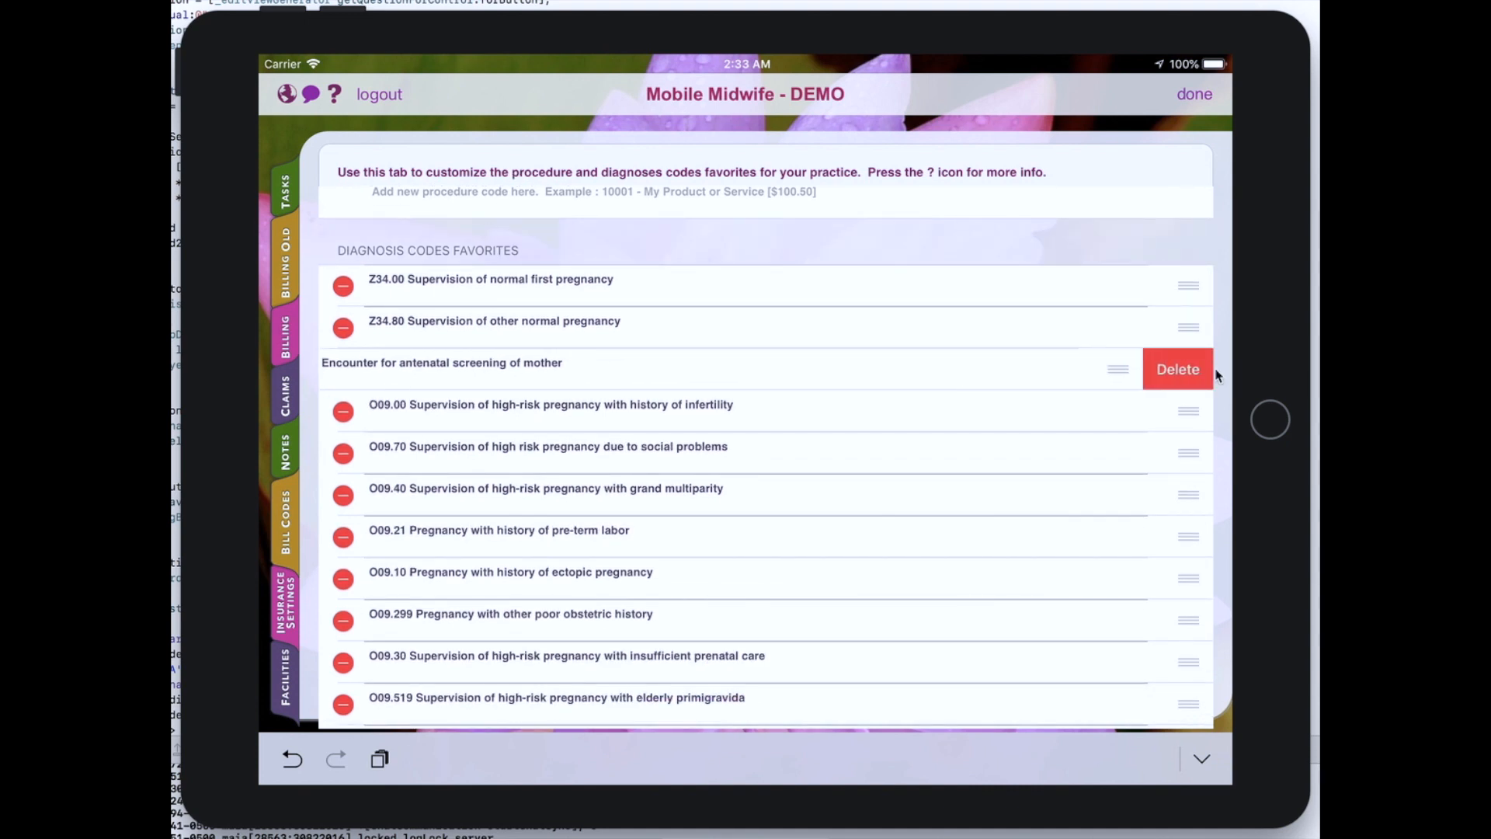
{"action": "left_click", "coordinate": [1187, 369]}
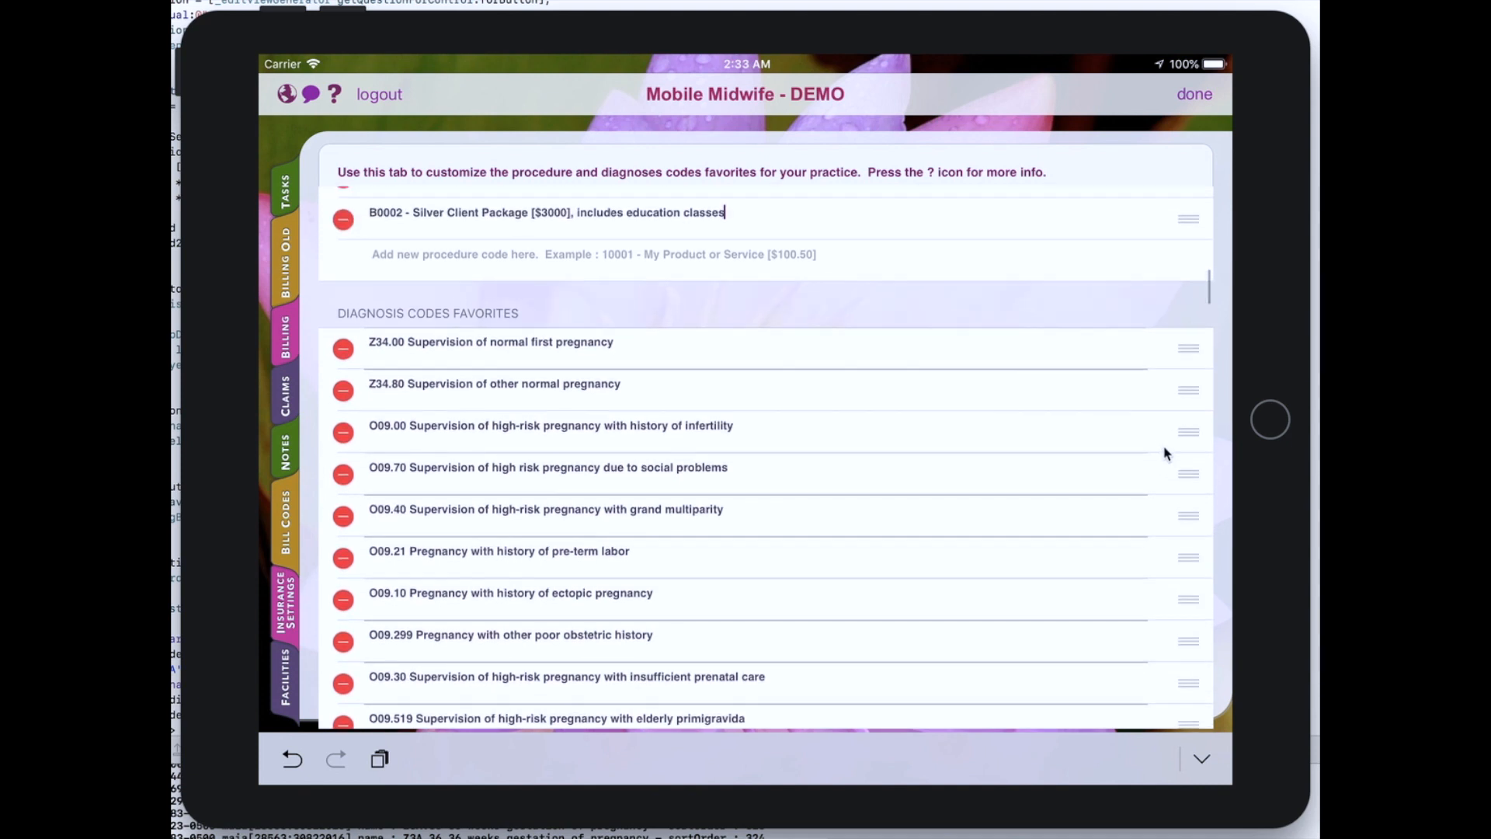
Move diagnosis code Z34.80 below O09.00 and save the changes to the practice's favorite codes.
{"action": "left_click_drag", "start_coordinate": [1189, 391], "coordinate": [1103, 432]}
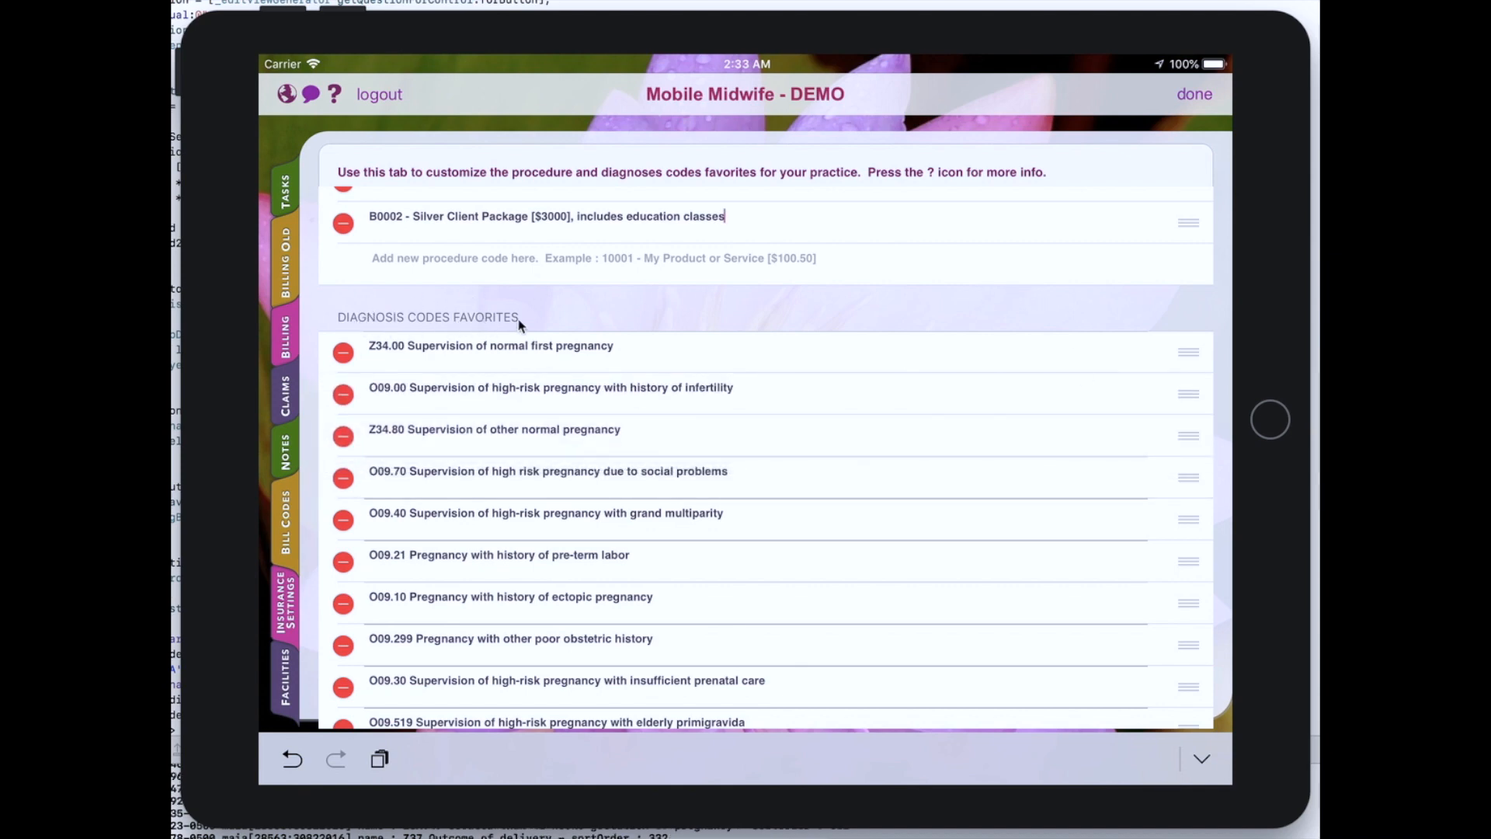
{"action": "left_click_drag", "start_coordinate": [632, 323], "coordinate": [613, 676]}
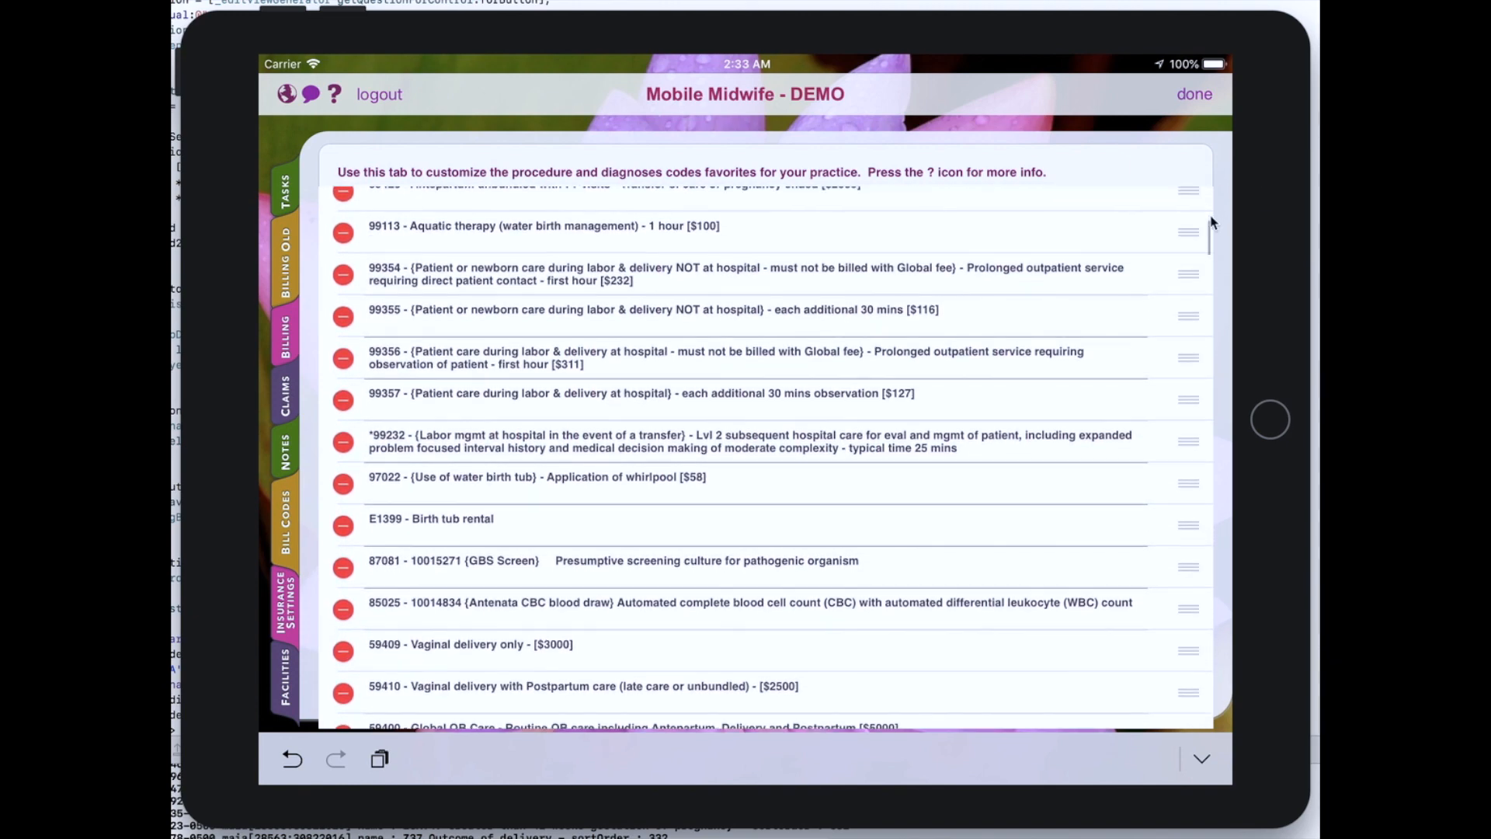
{"action": "left_click_drag", "start_coordinate": [1087, 264], "coordinate": [1088, 672]}
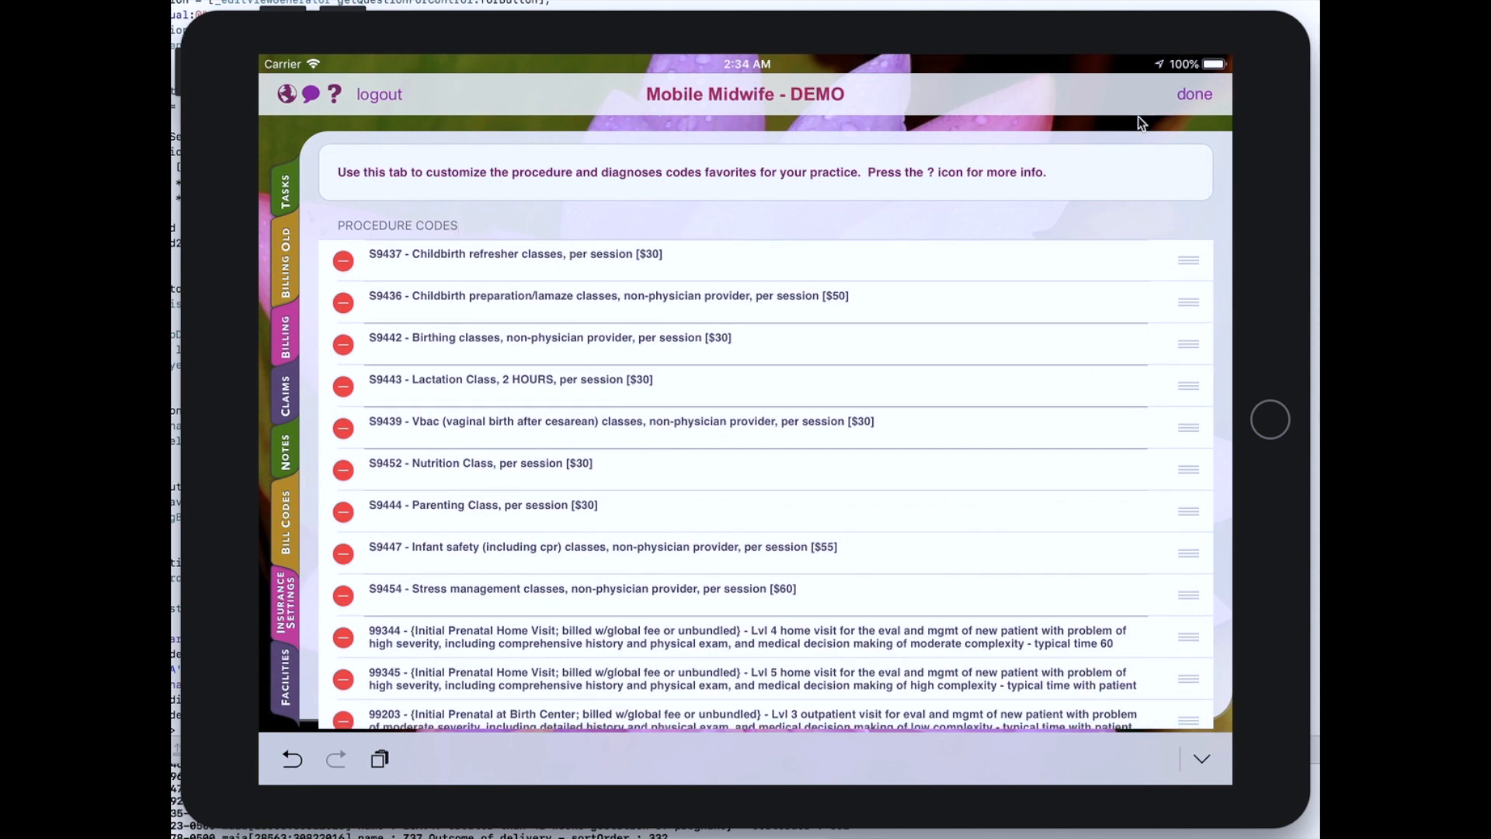
{"action": "left_click", "coordinate": [1192, 100]}
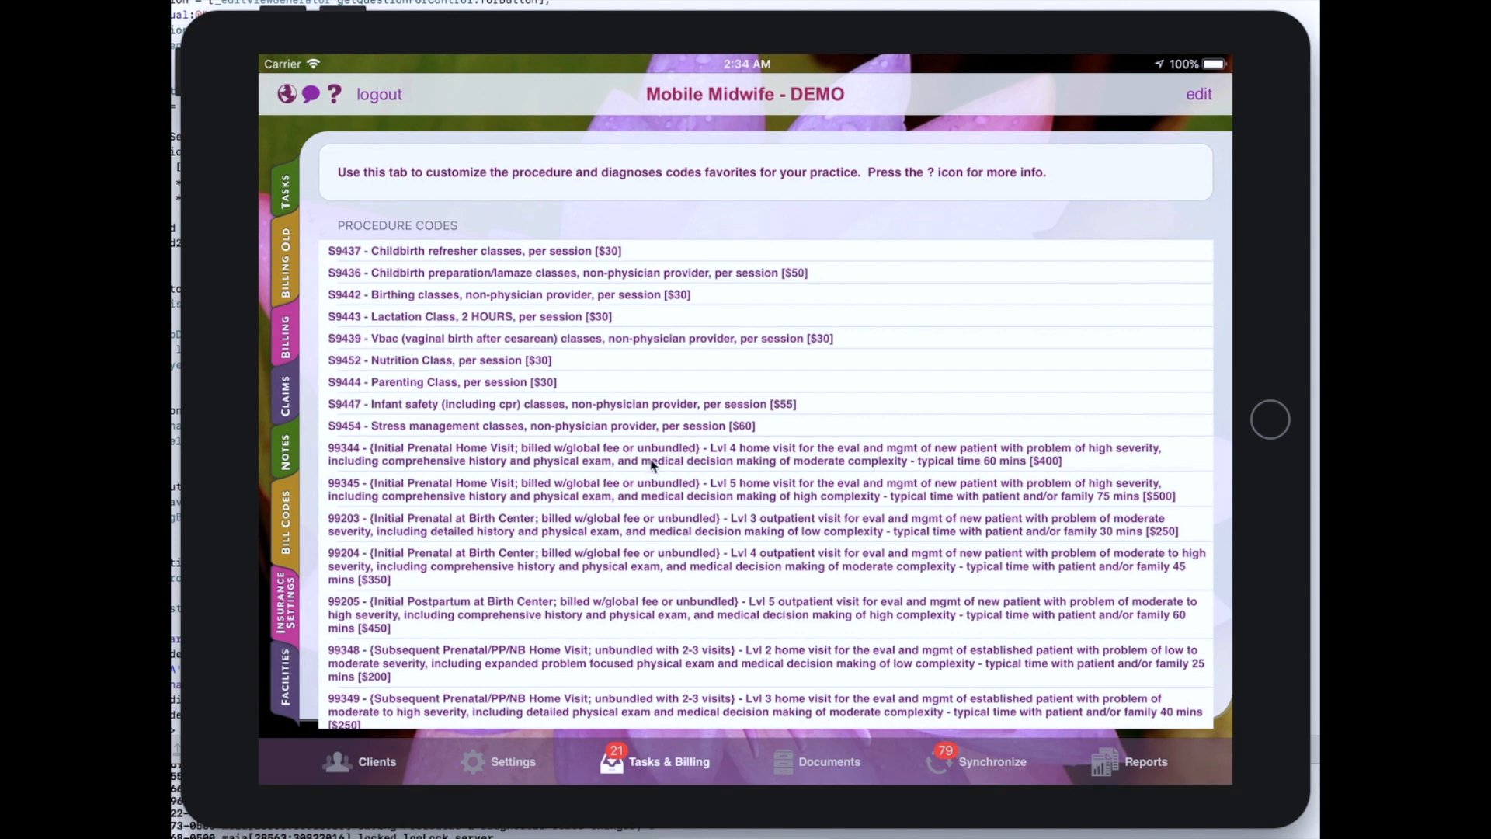
Open the practice-wide billing summary and sort its entries by date of service, newest first.
{"action": "scroll", "coordinate": [656, 474], "scroll_direction": "down", "scroll_amount": 4}
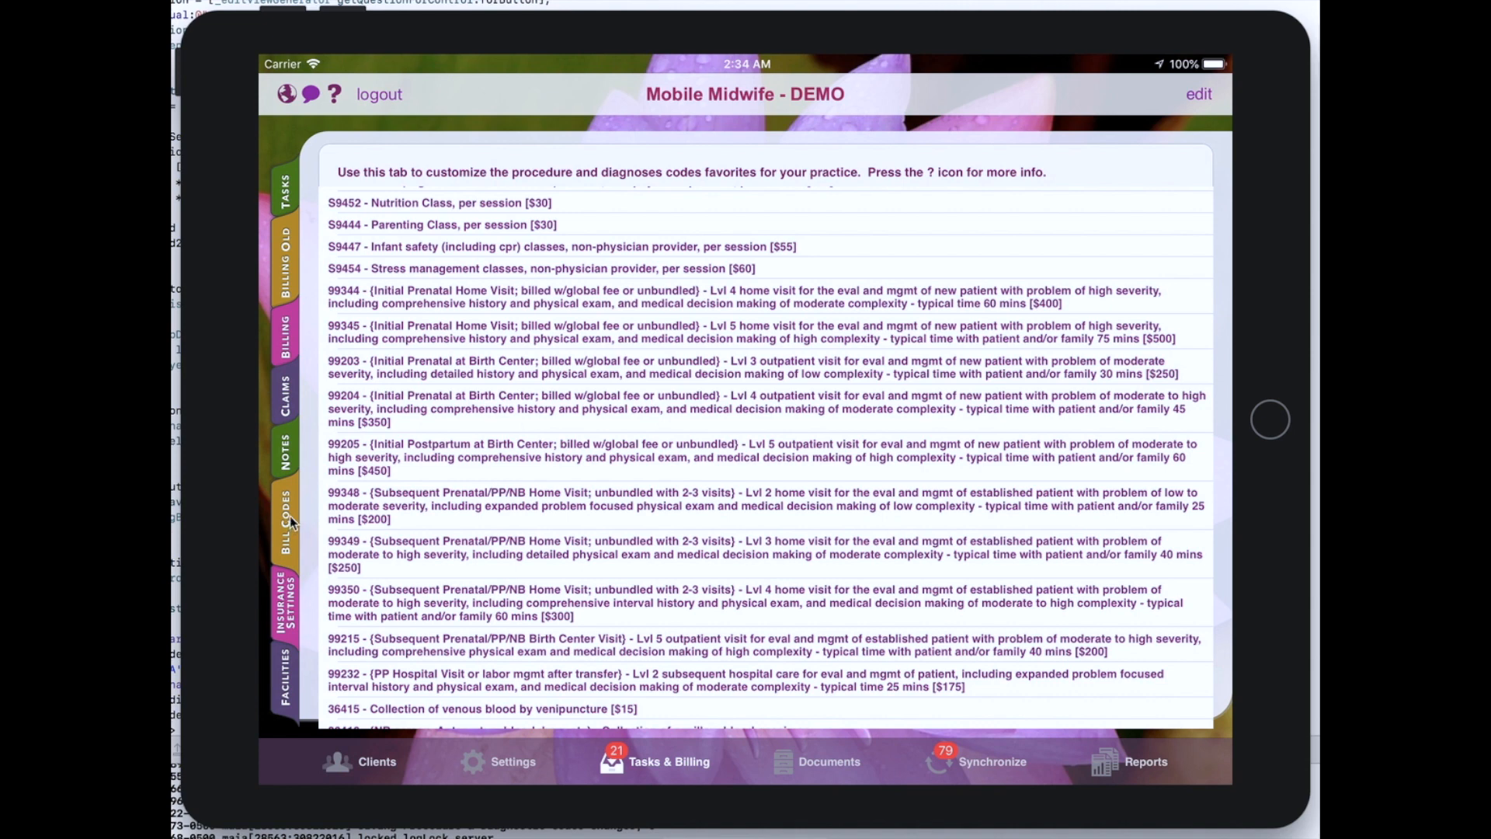
{"action": "left_click", "coordinate": [286, 327]}
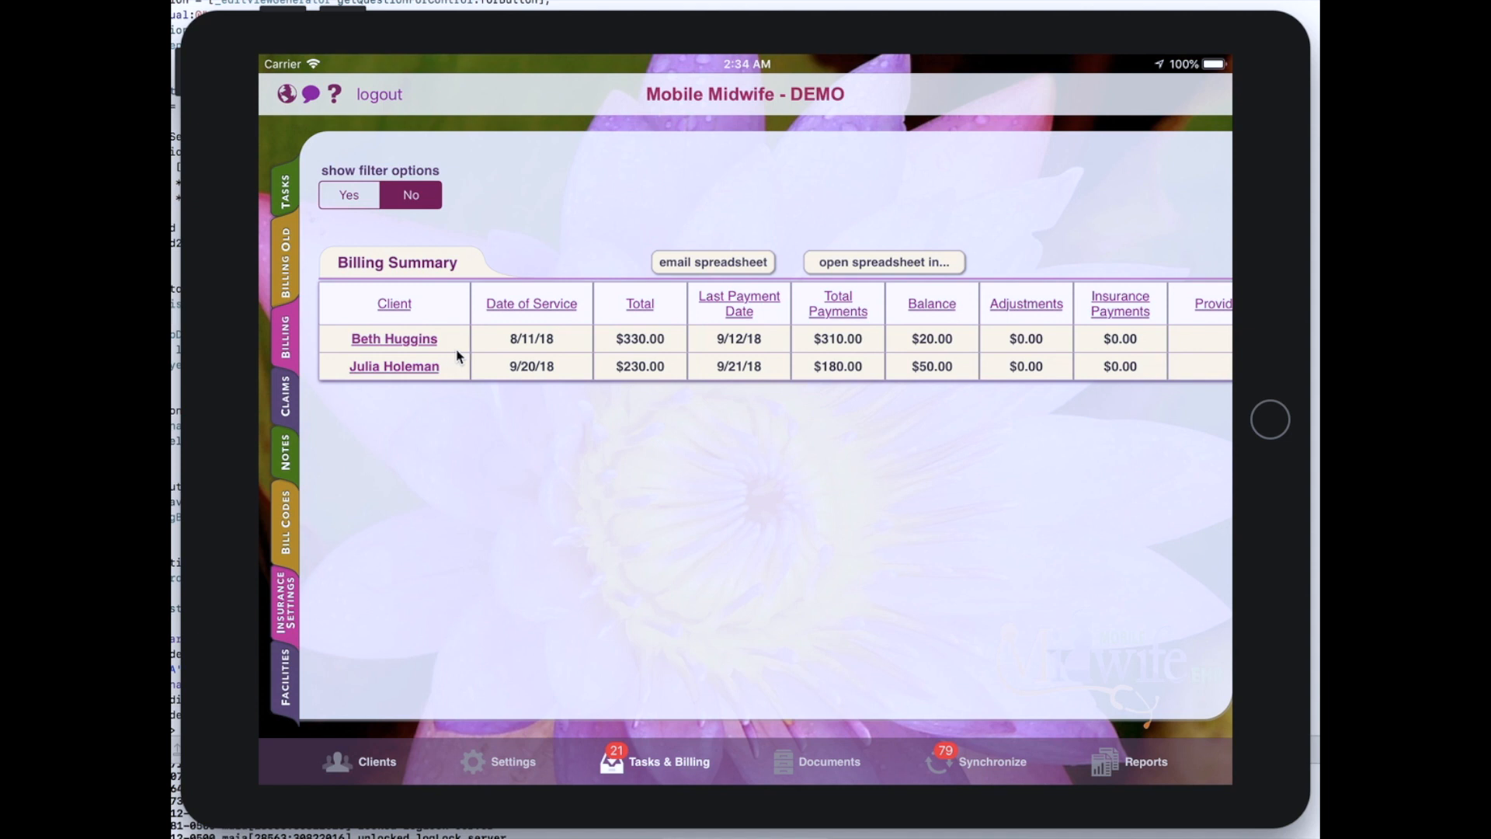
{"action": "left_click", "coordinate": [533, 304]}
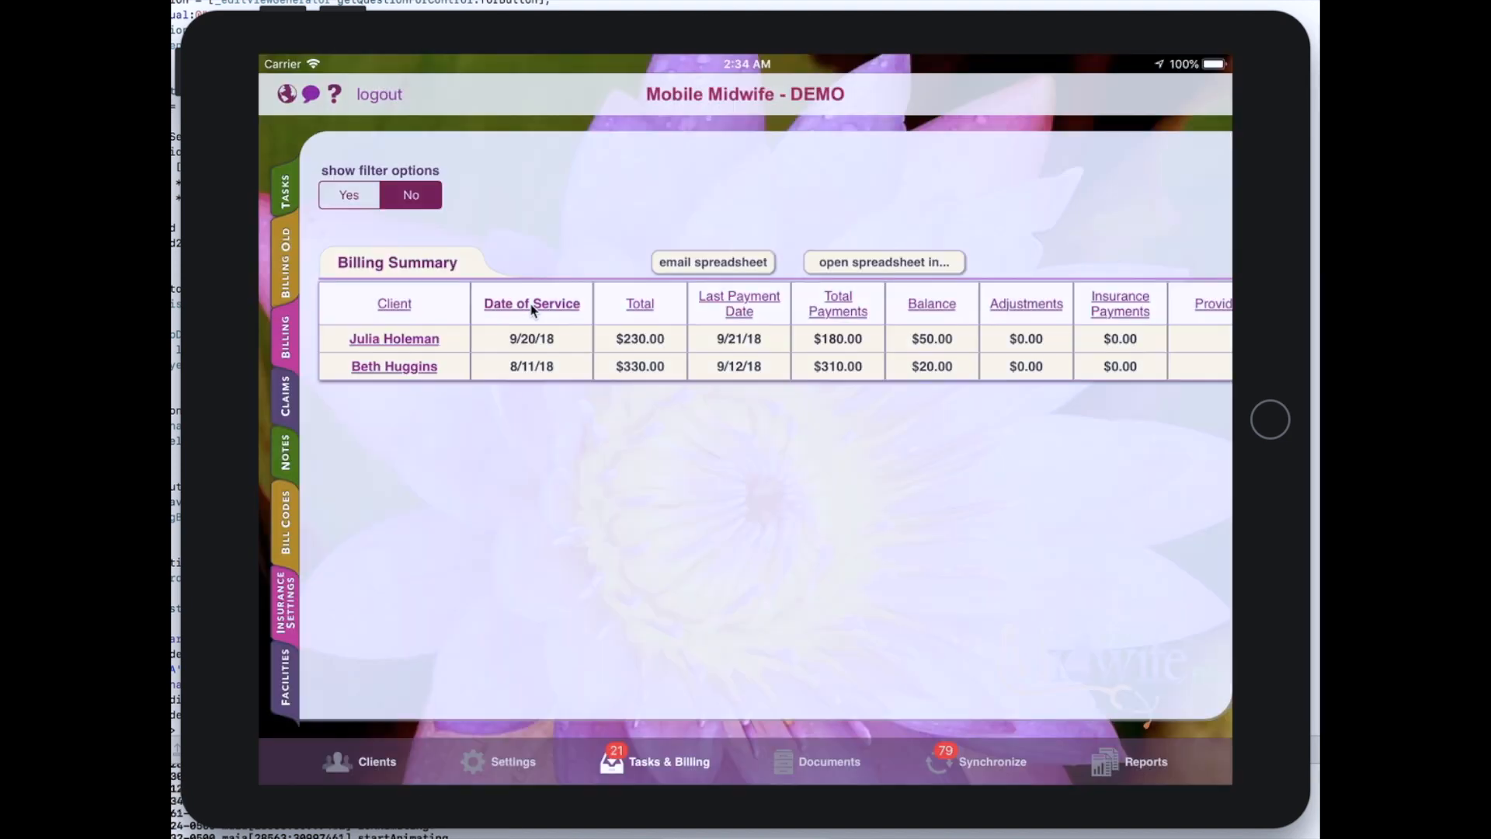
{"action": "left_click", "coordinate": [532, 306]}
{"action": "left_click", "coordinate": [532, 306]}
{"action": "left_click", "coordinate": [533, 306]}
{"action": "left_click", "coordinate": [533, 306]}
{"action": "left_click", "coordinate": [533, 306]}
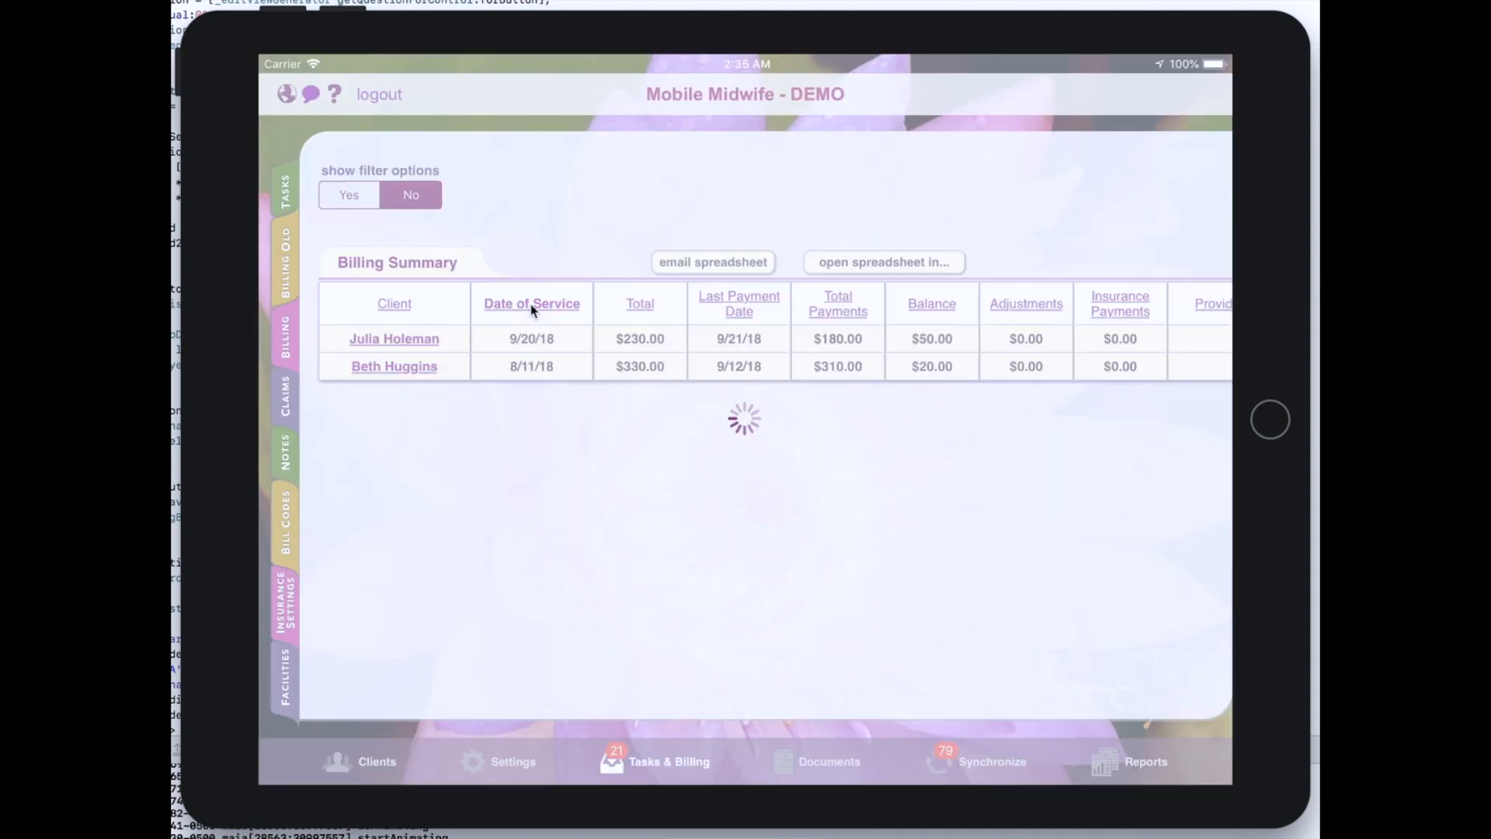
{"action": "left_click", "coordinate": [532, 308]}
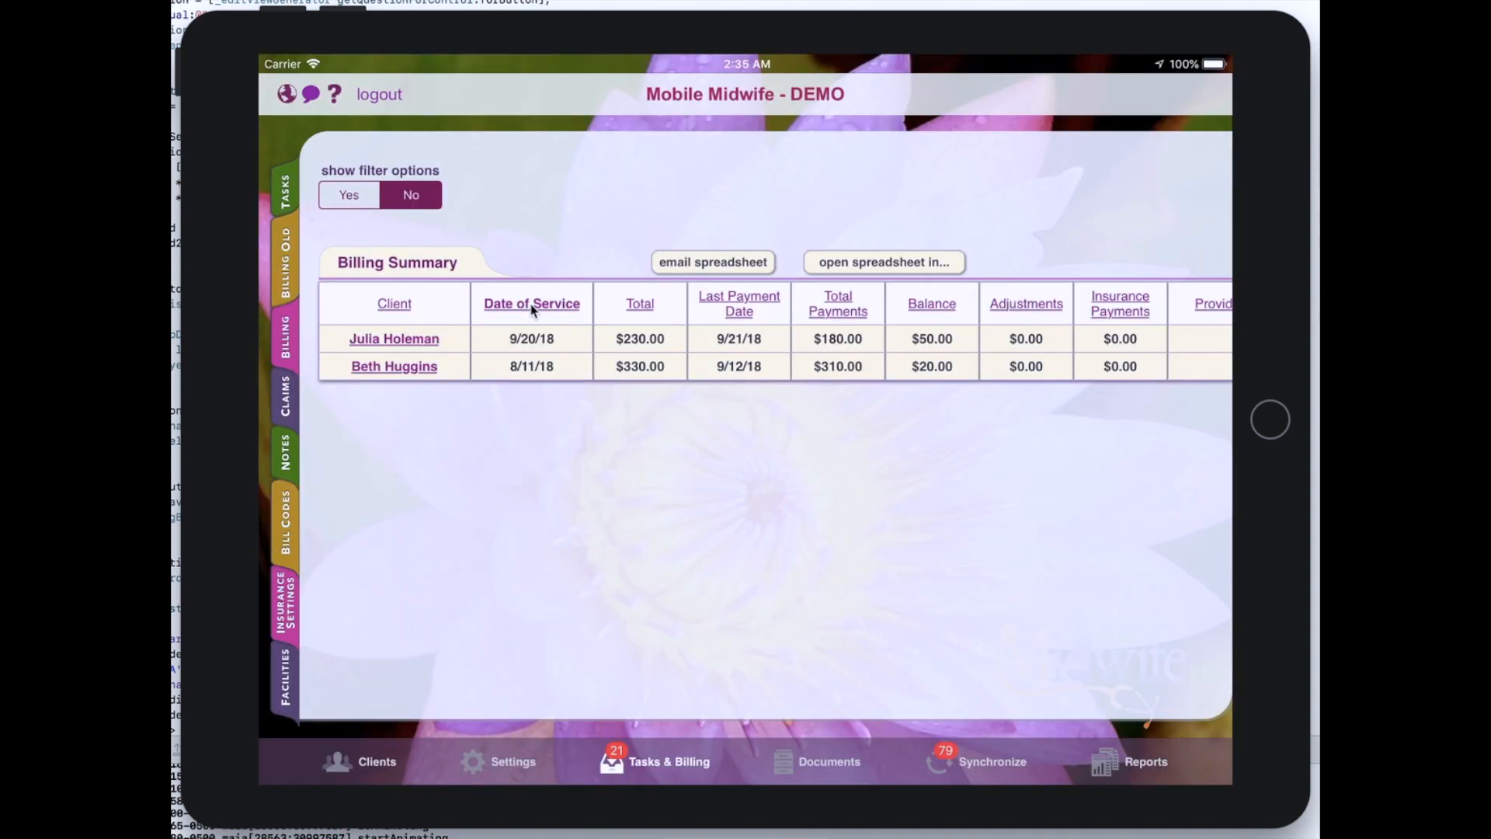
Sort the billing summary by last payment date, earliest first, and look across its columns as far as Provider.
{"action": "left_click", "coordinate": [738, 311]}
{"action": "left_click", "coordinate": [738, 310]}
{"action": "left_click", "coordinate": [738, 315]}
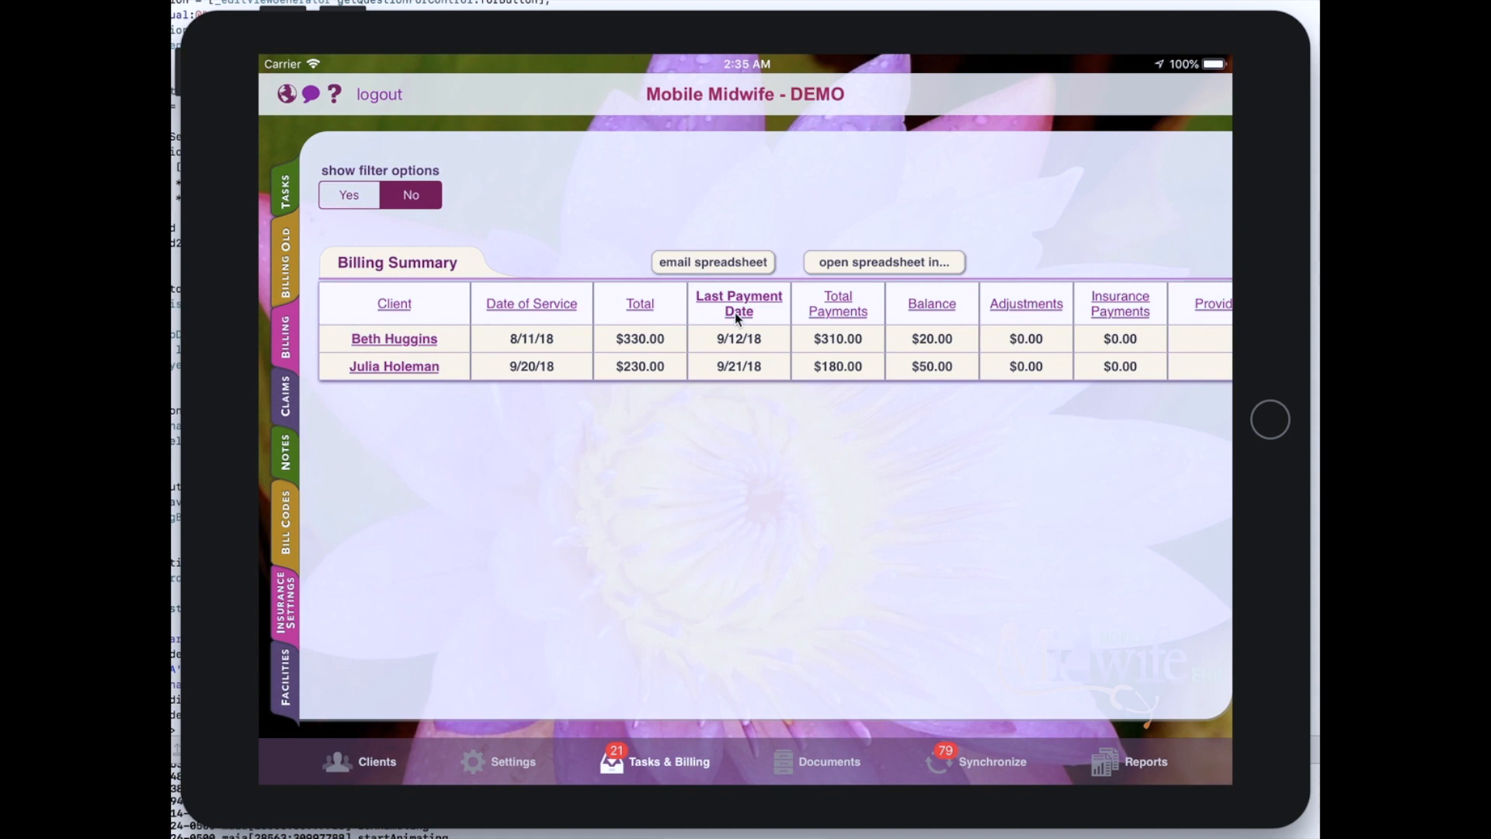
{"action": "left_click", "coordinate": [545, 306]}
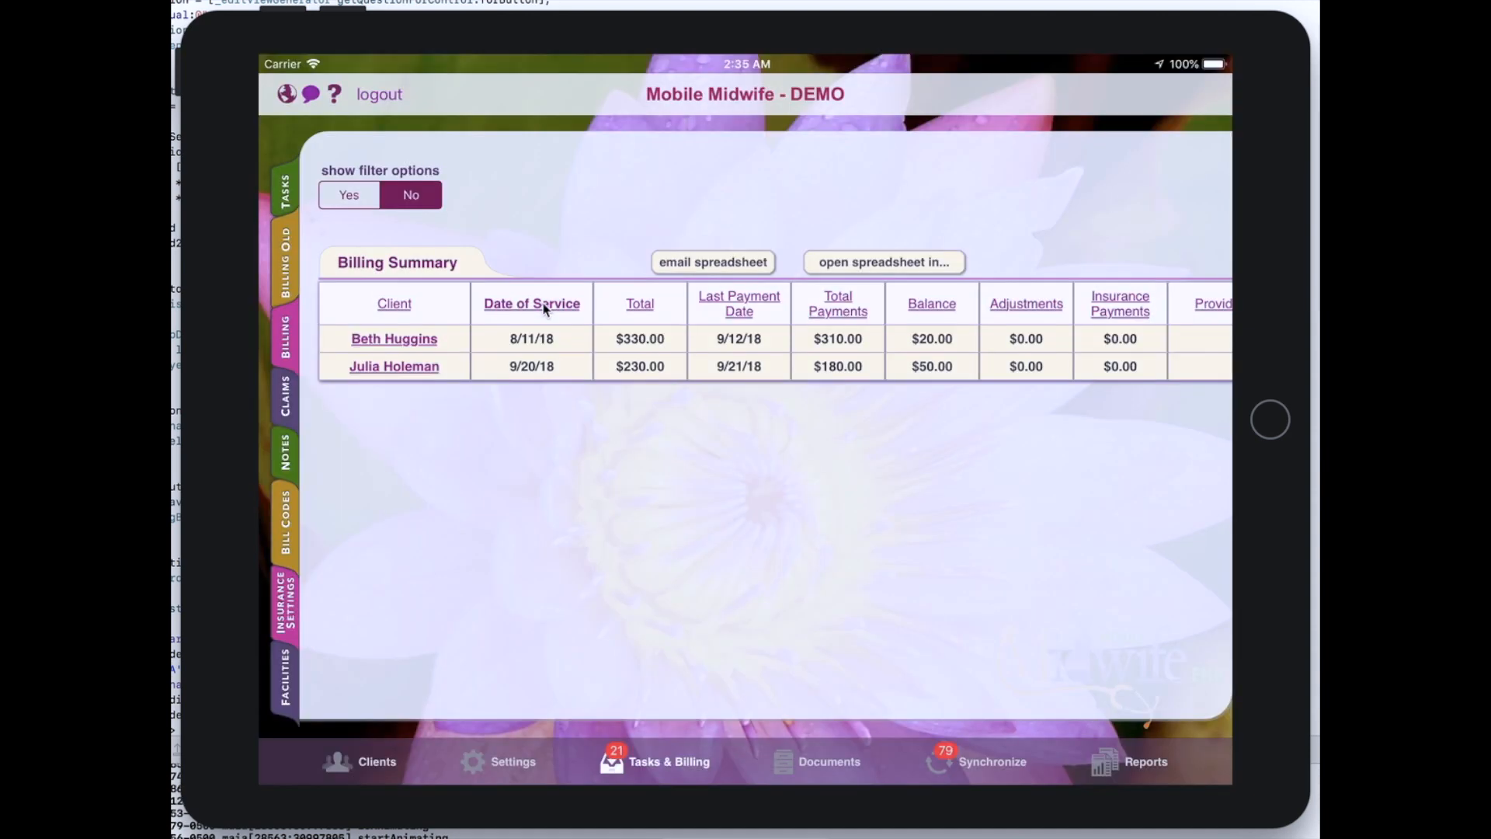
{"action": "left_click", "coordinate": [752, 305]}
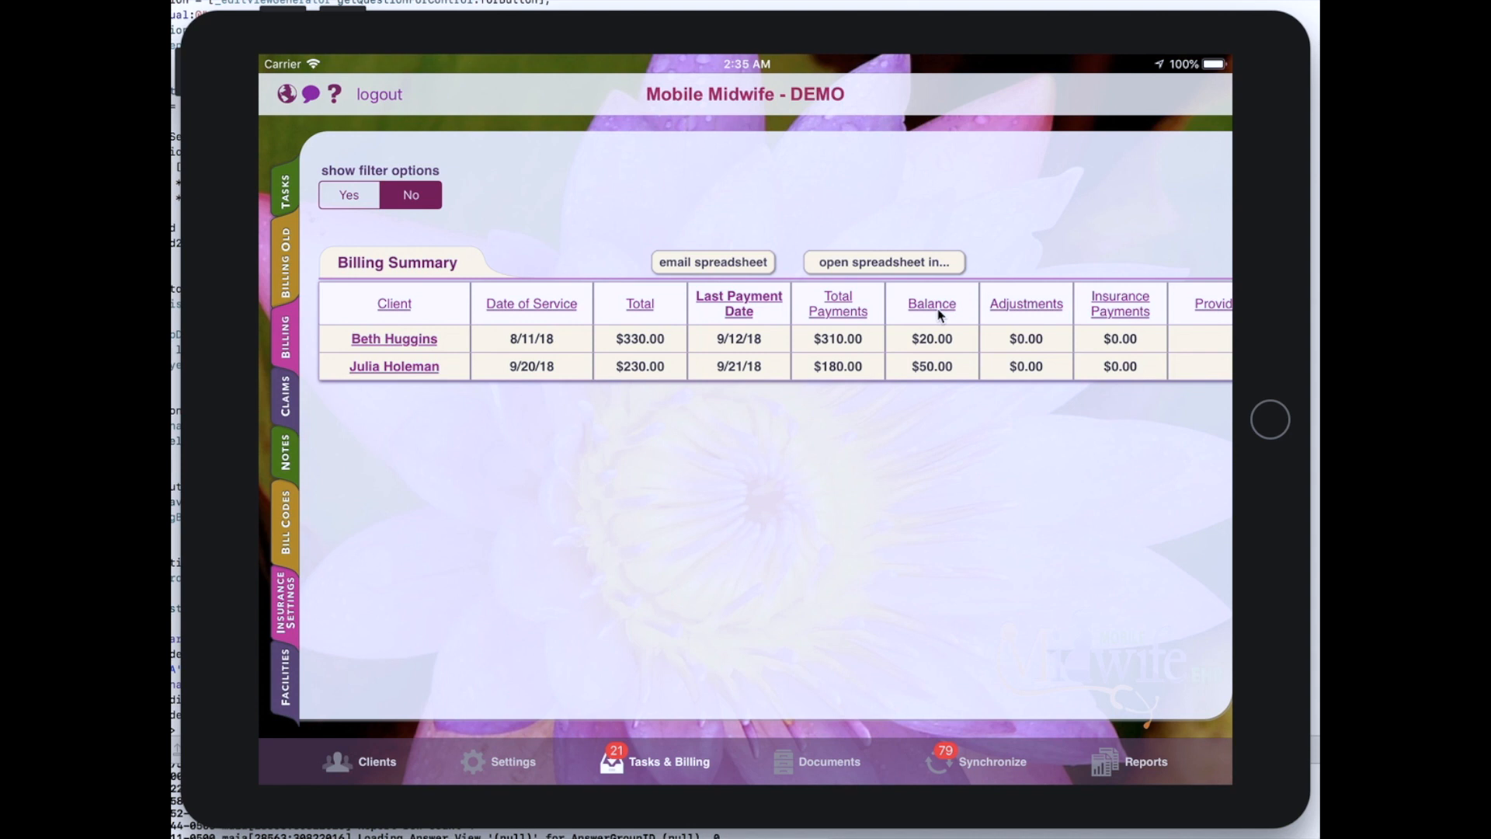
{"action": "left_click_drag", "start_coordinate": [942, 289], "coordinate": [890, 282]}
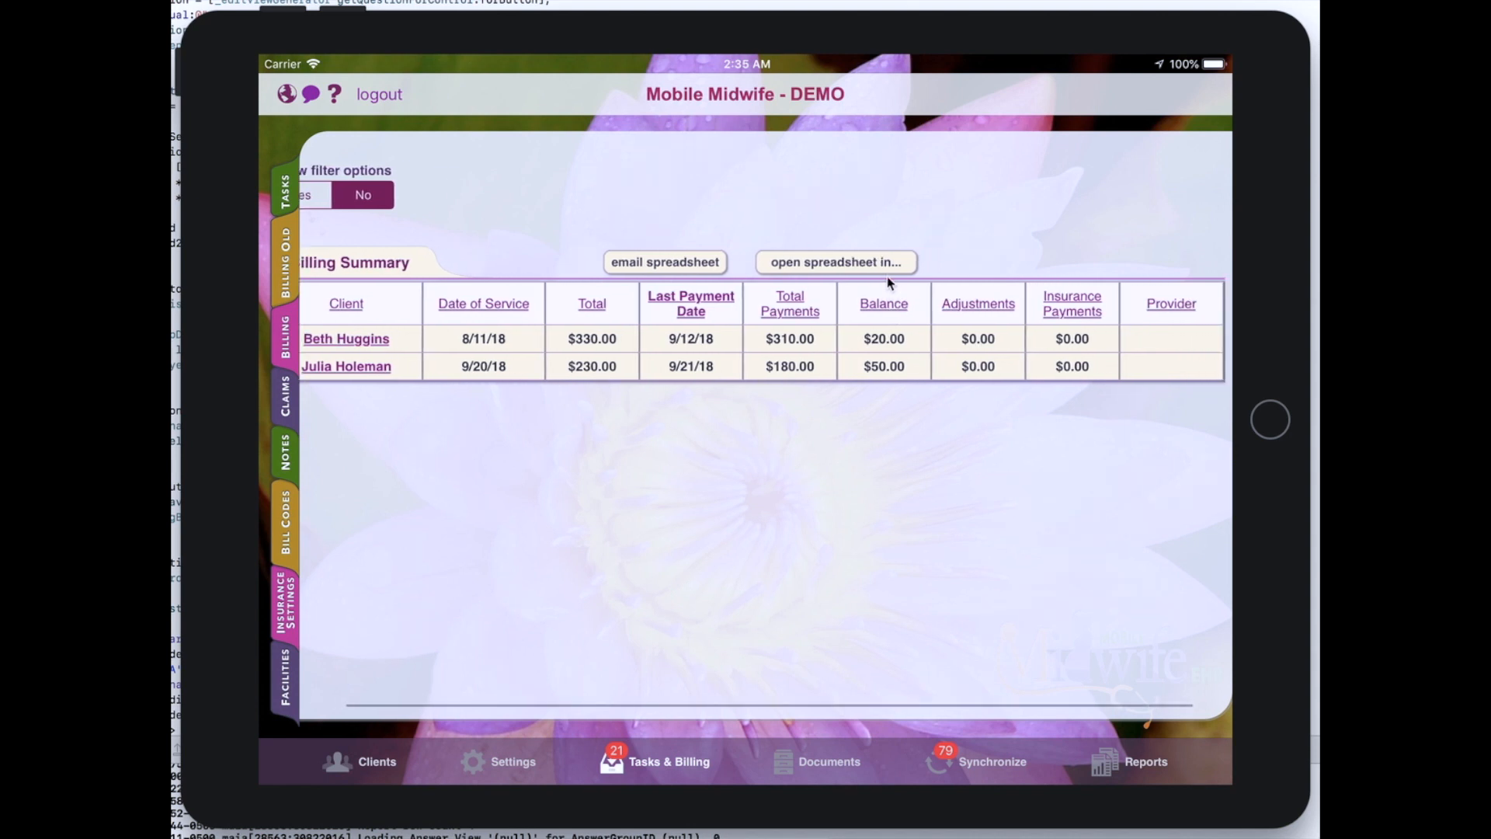
{"action": "left_click_drag", "start_coordinate": [892, 286], "coordinate": [972, 293]}
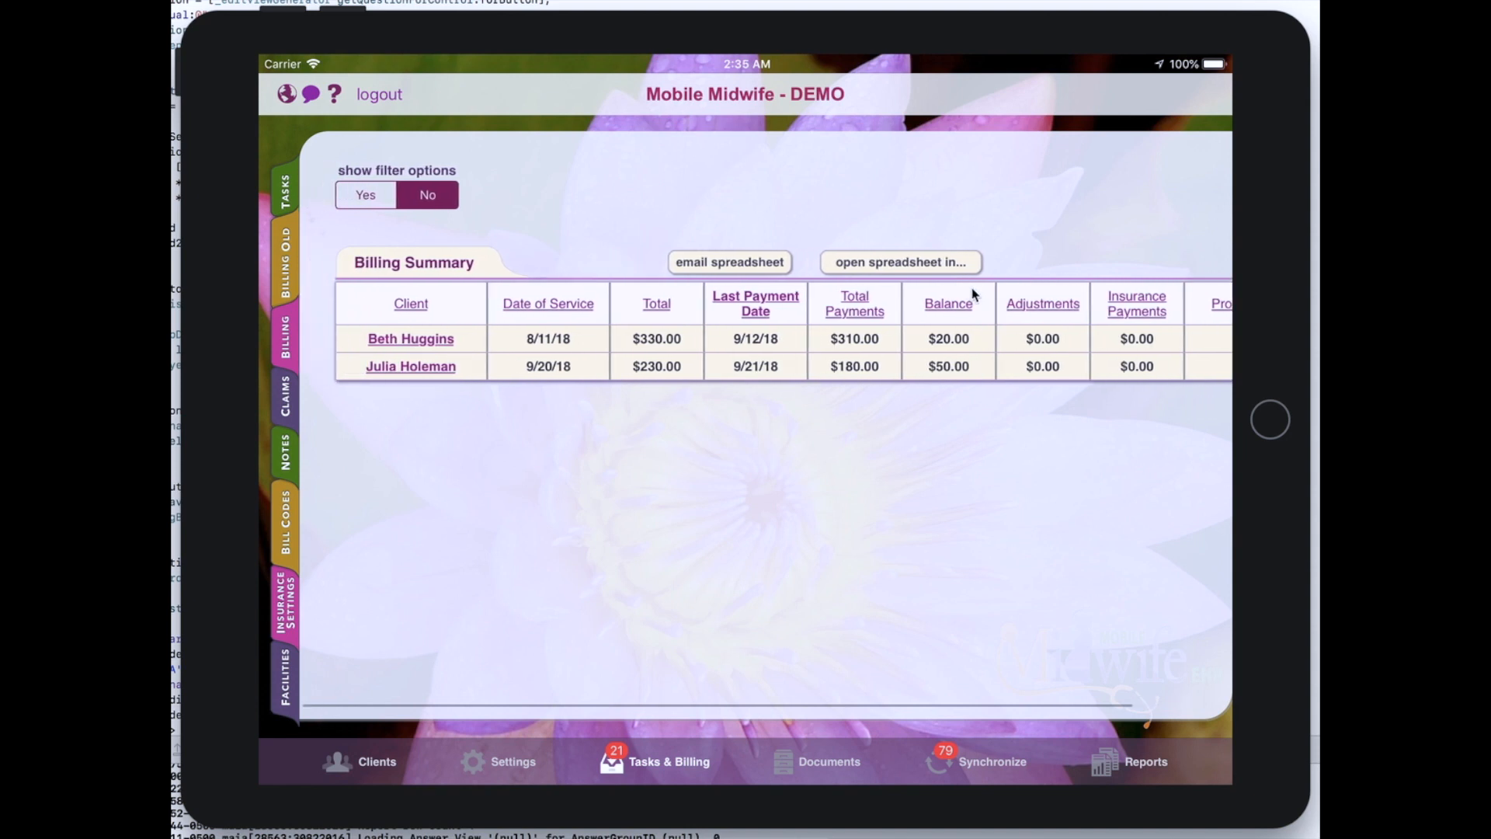
Show the billing summary's filter options, keeping only entries with an outstanding balance and the date filter at Last 12 months.
{"action": "left_click", "coordinate": [347, 199]}
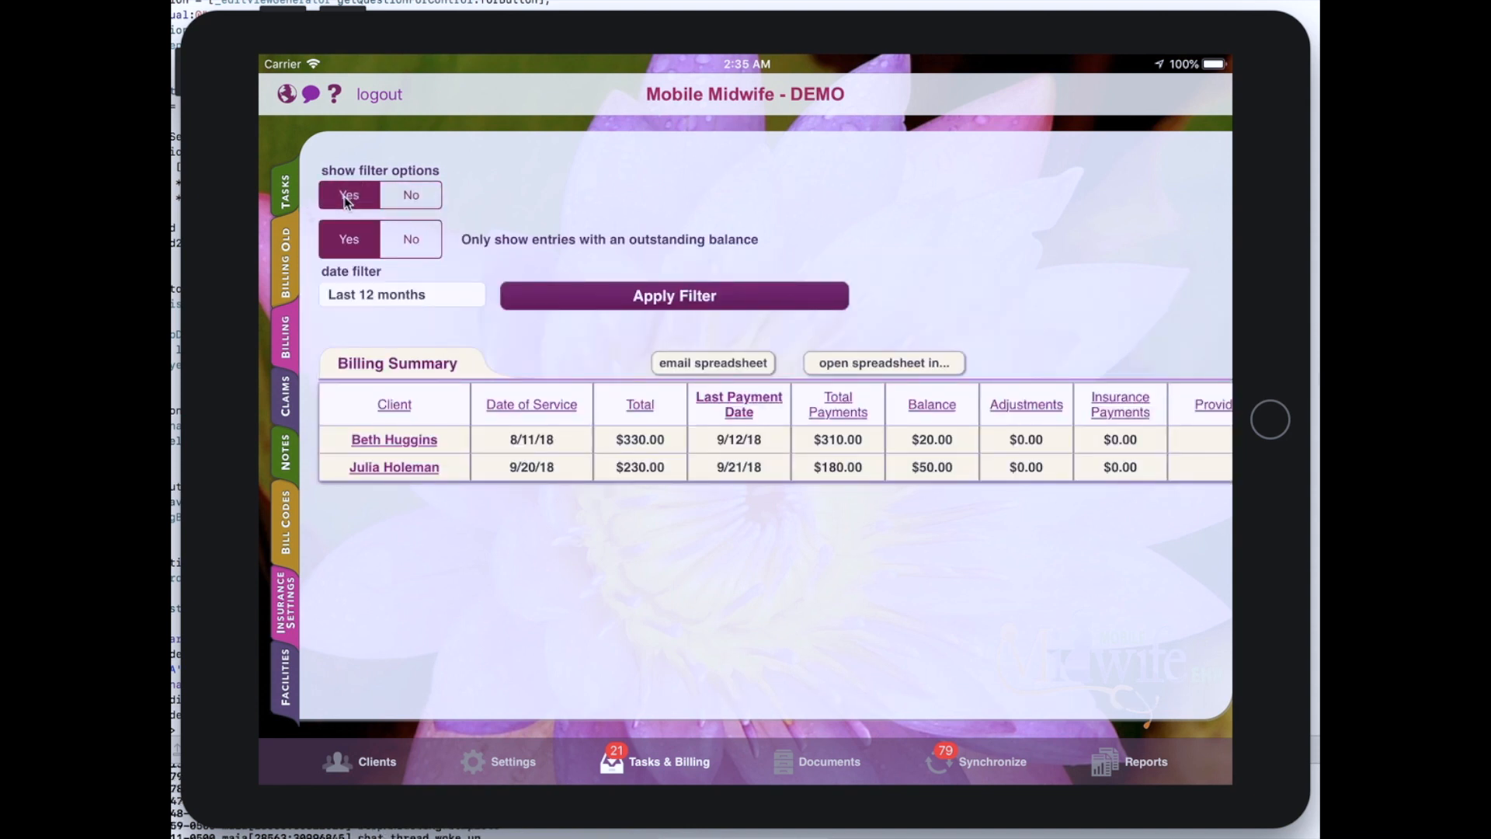
{"action": "left_click", "coordinate": [409, 240]}
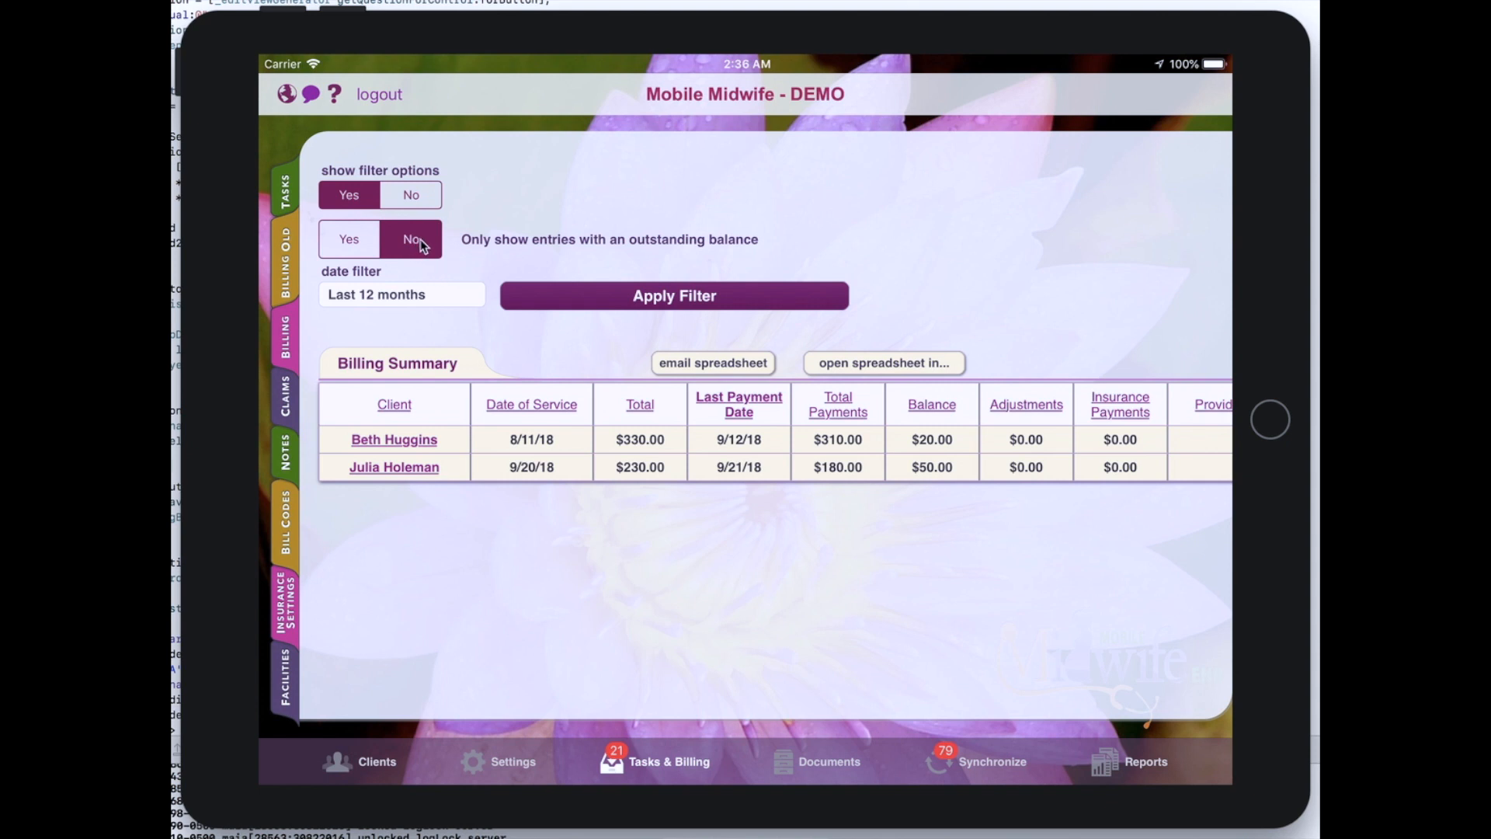
{"action": "left_click", "coordinate": [362, 241]}
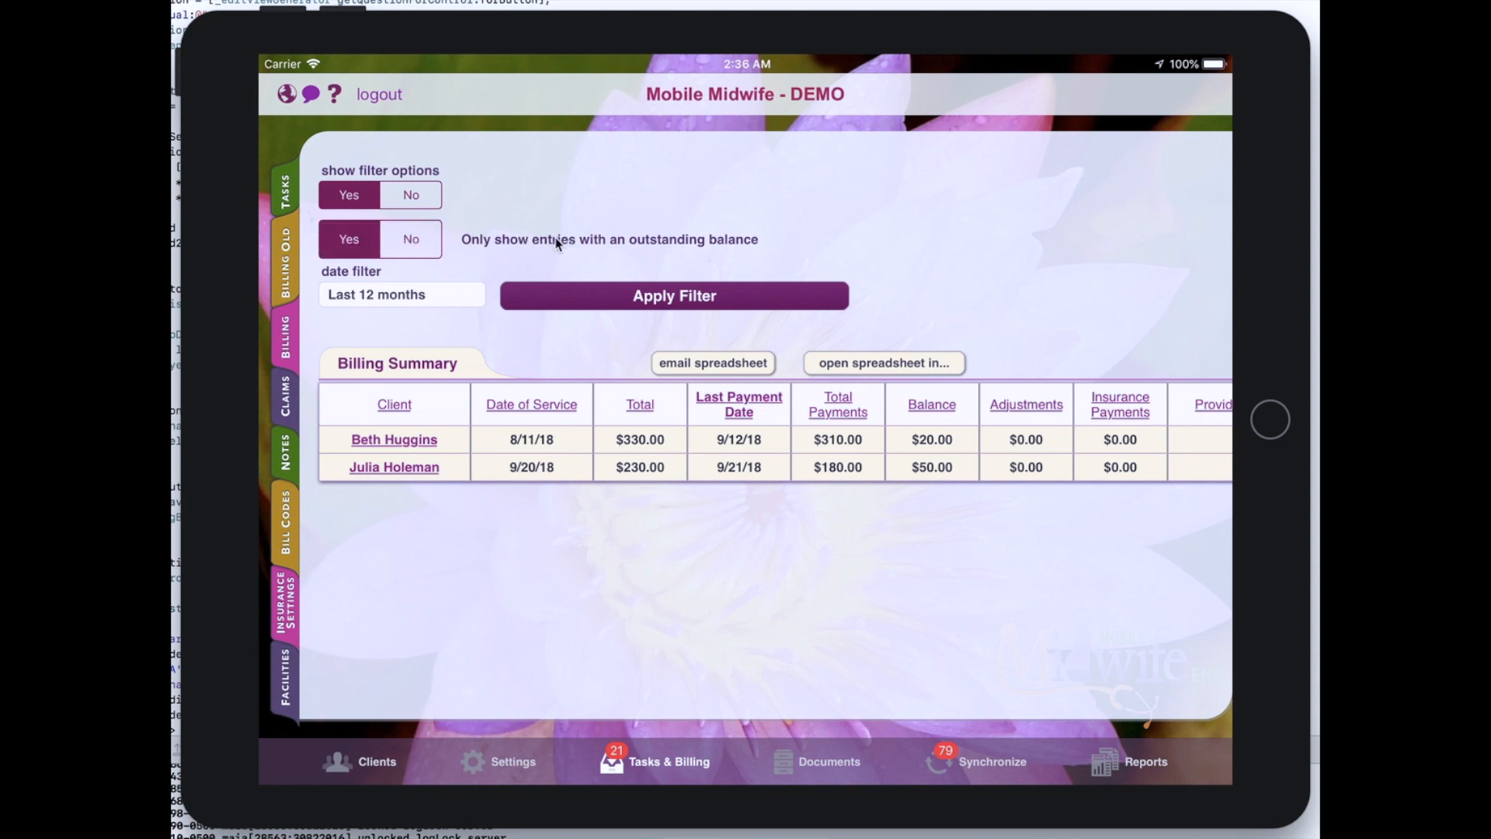
{"action": "left_click", "coordinate": [369, 296]}
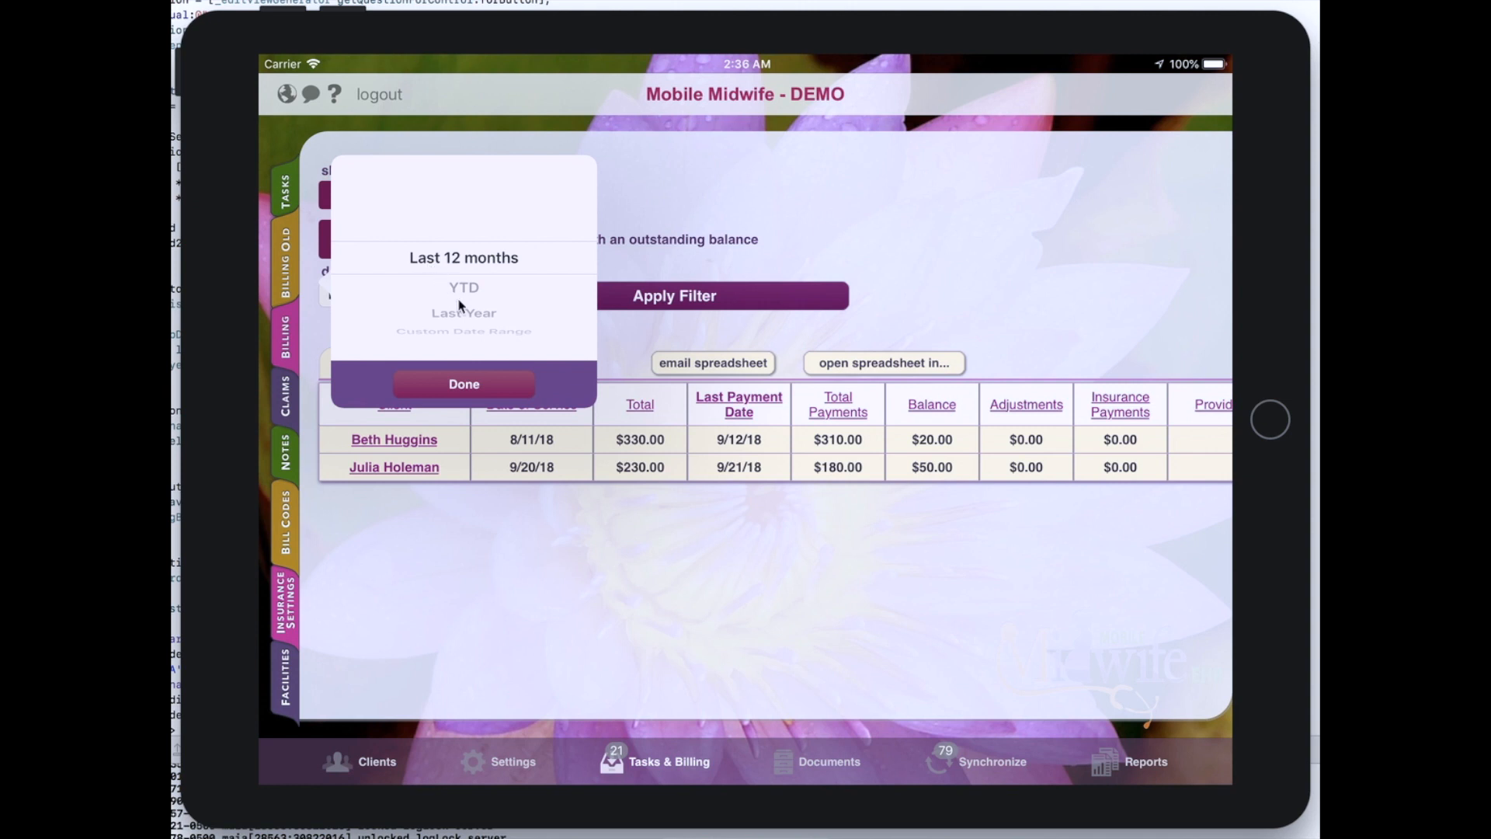
{"action": "left_click", "coordinate": [486, 381]}
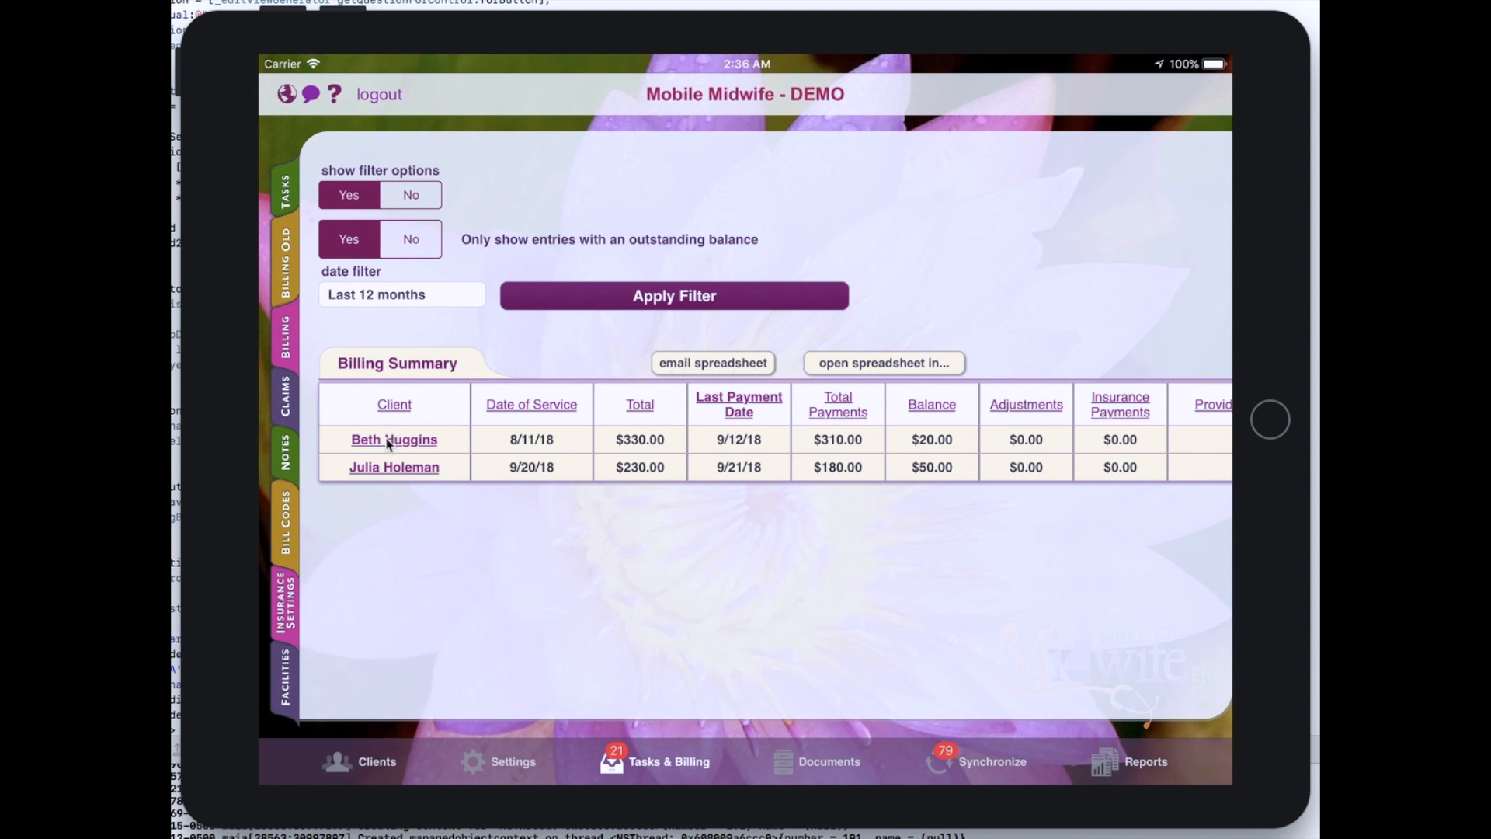
Open the 9/20/18 invoice of the client with the $50 balance and expand its payments, adjustments and comments.
{"action": "left_click", "coordinate": [394, 468]}
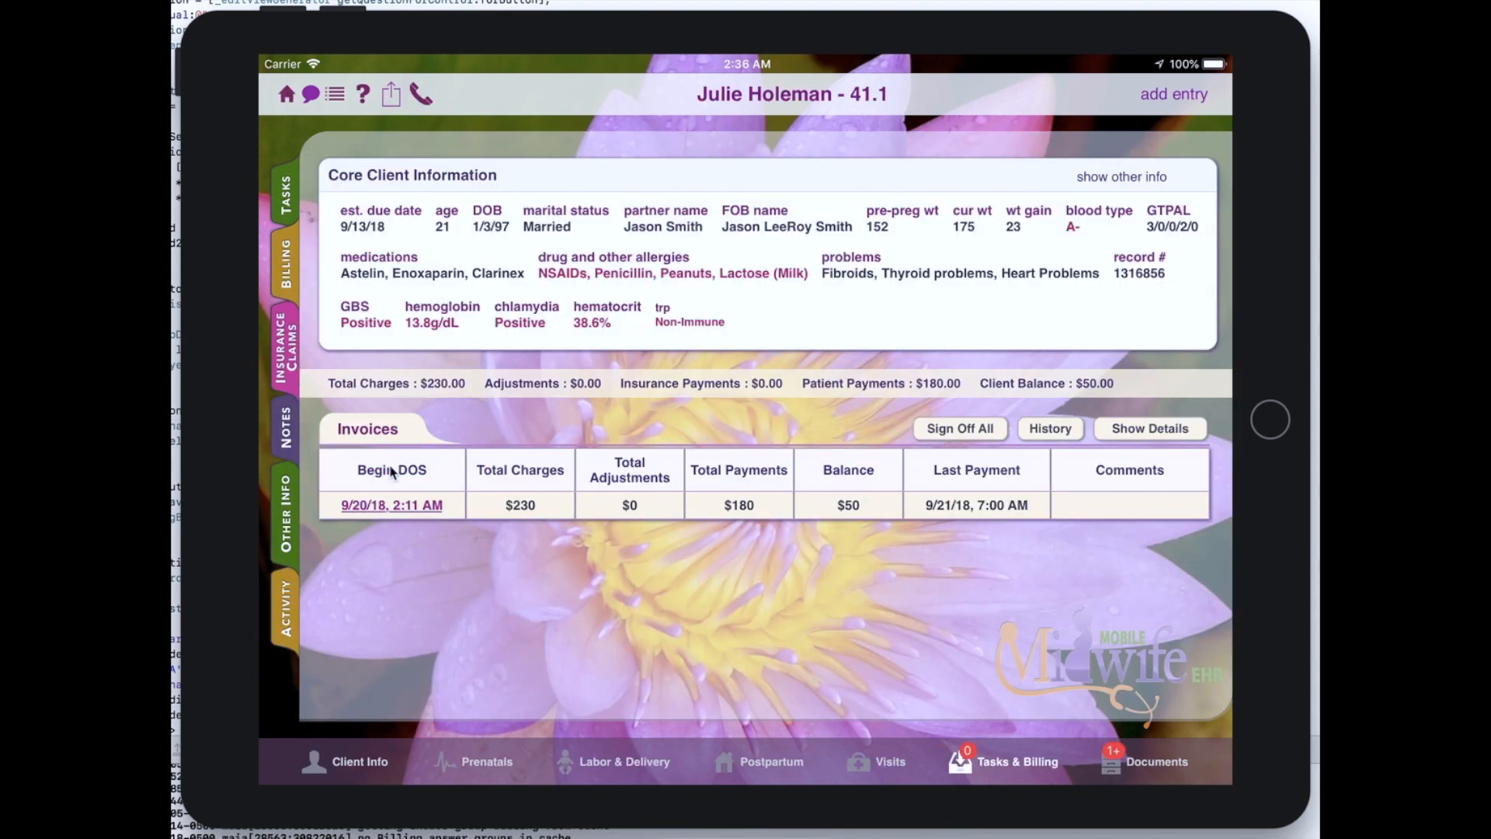
{"action": "left_click", "coordinate": [400, 508]}
{"action": "left_click_drag", "start_coordinate": [481, 497], "coordinate": [505, 336]}
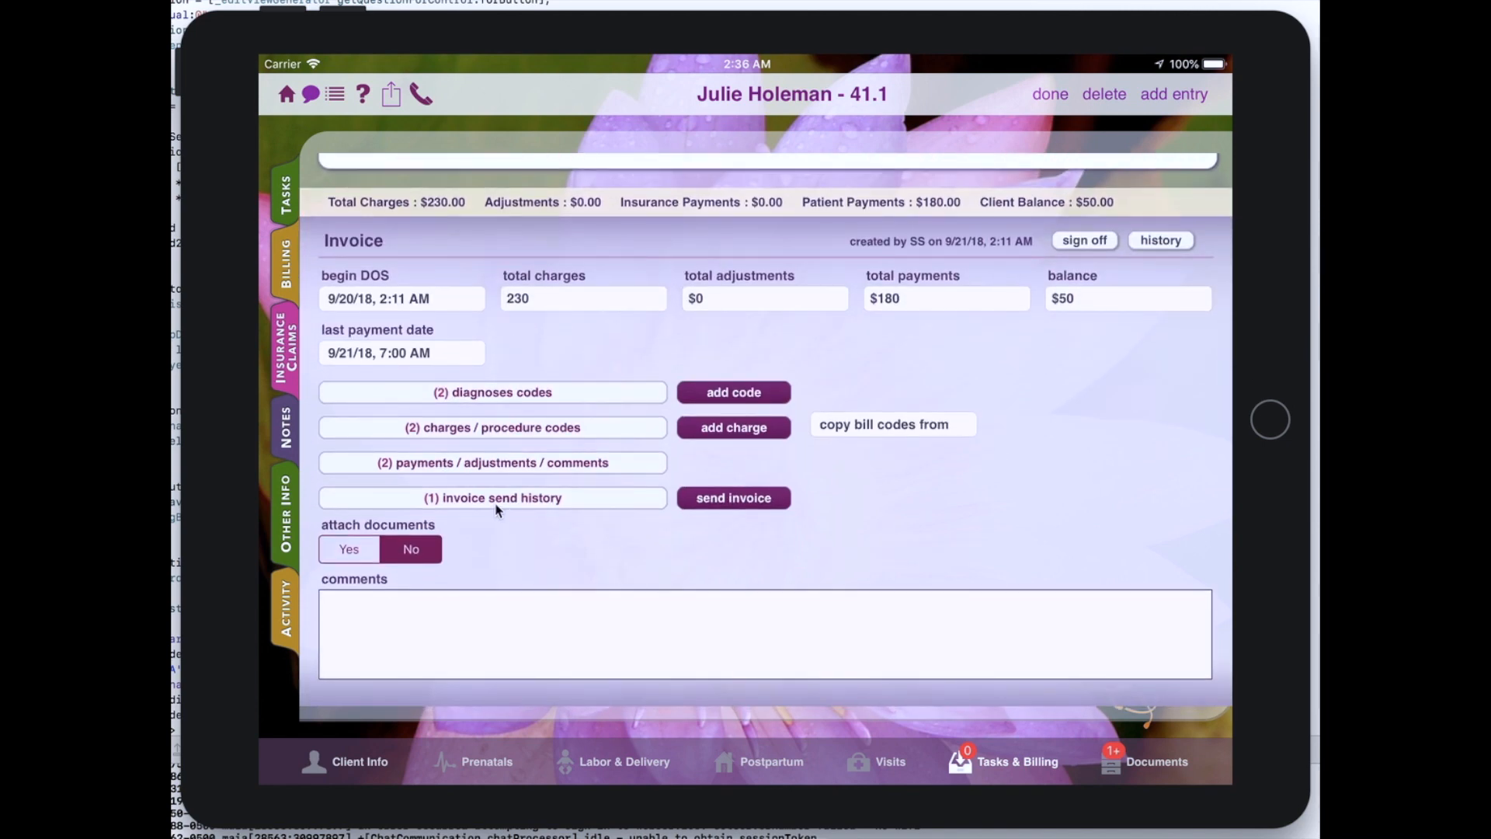
{"action": "left_click", "coordinate": [476, 463]}
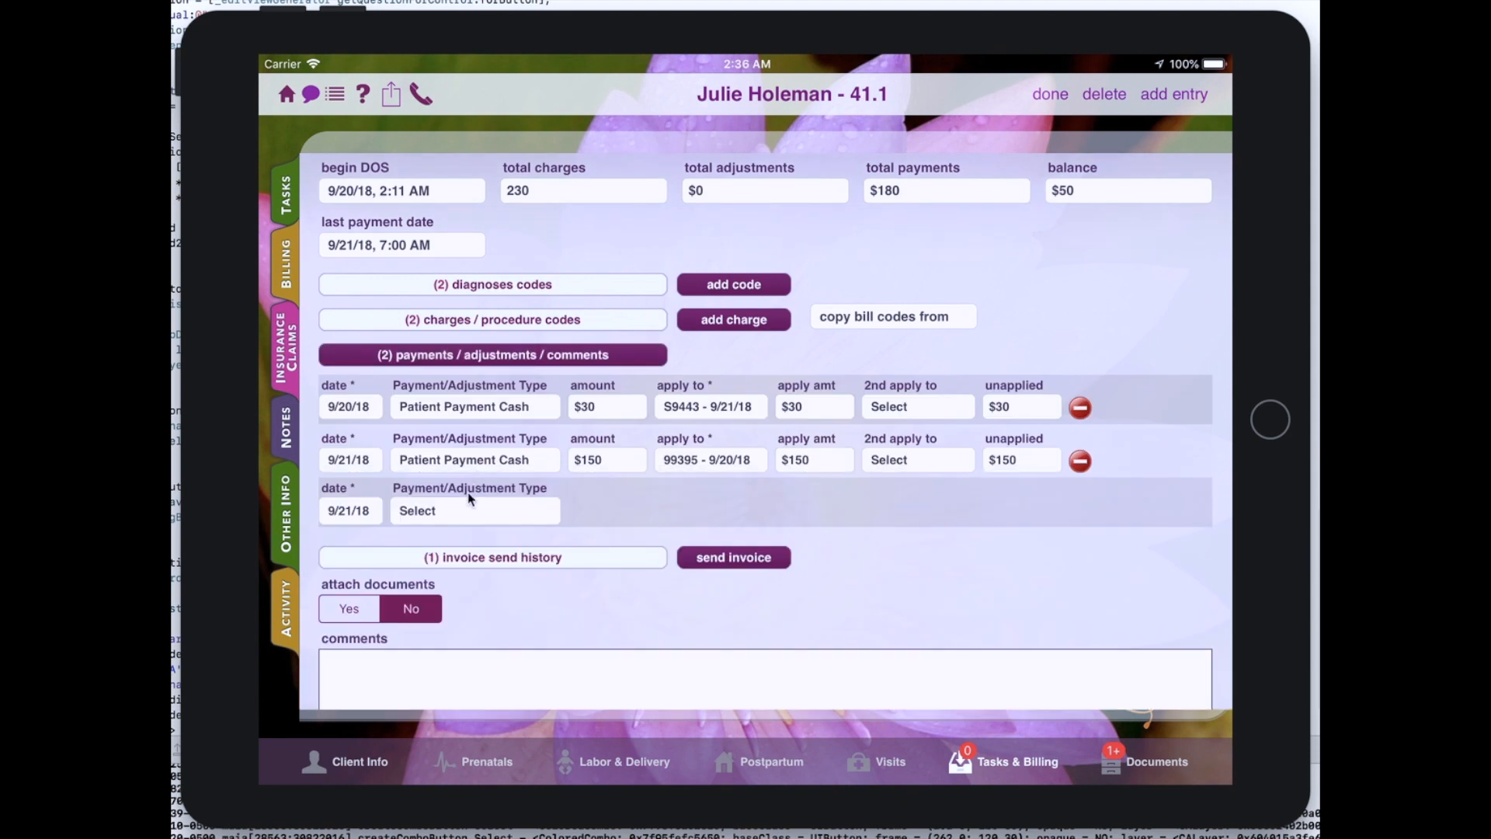
Add a new payment/adjustment line of type Writeoff Adjustment to the invoice.
{"action": "left_click", "coordinate": [462, 519]}
{"action": "left_click_drag", "start_coordinate": [512, 527], "coordinate": [564, 254]}
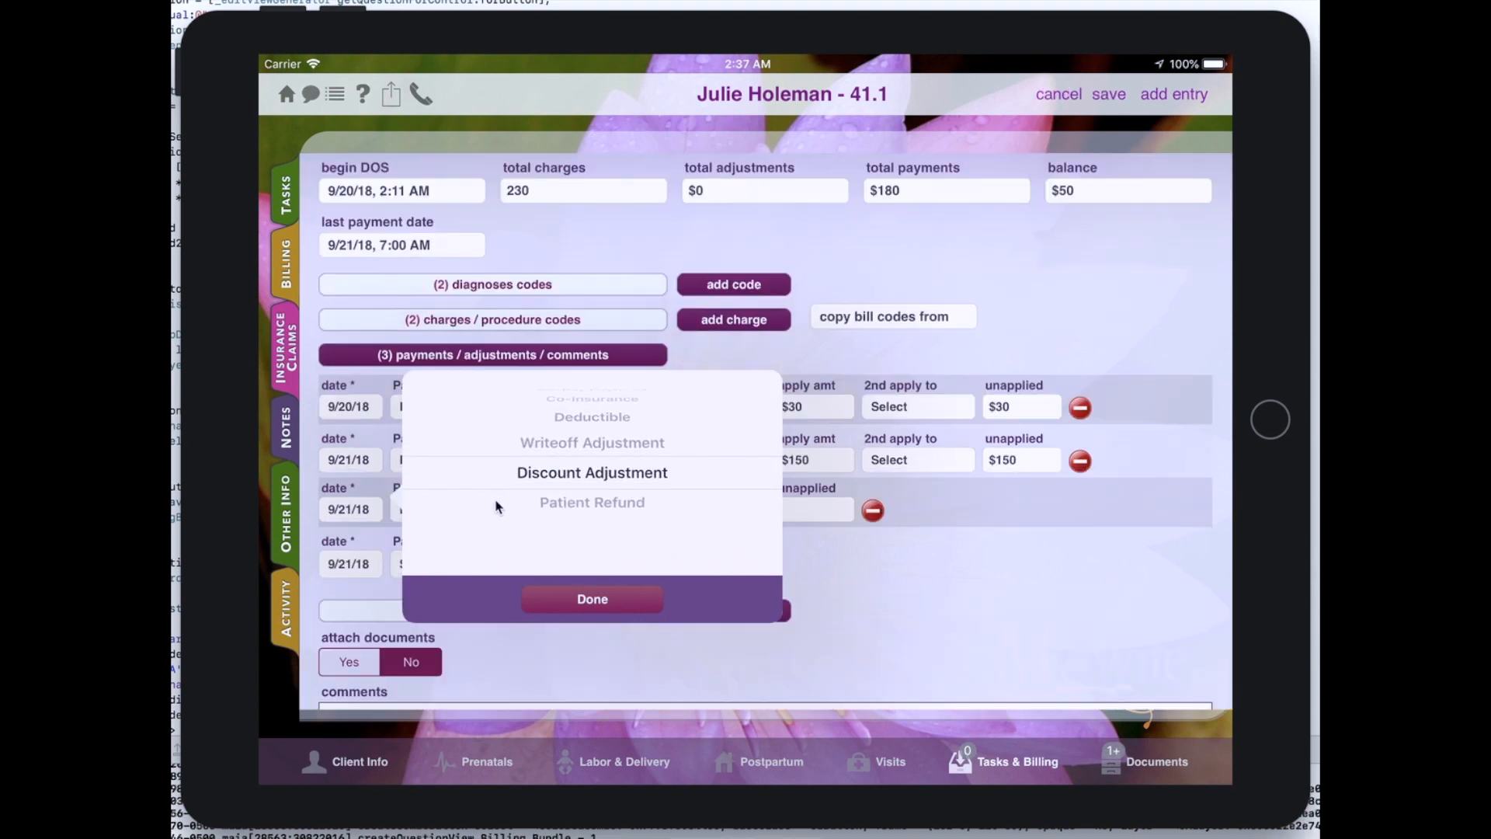
{"action": "left_click_drag", "start_coordinate": [493, 525], "coordinate": [501, 556]}
{"action": "left_click", "coordinate": [581, 604]}
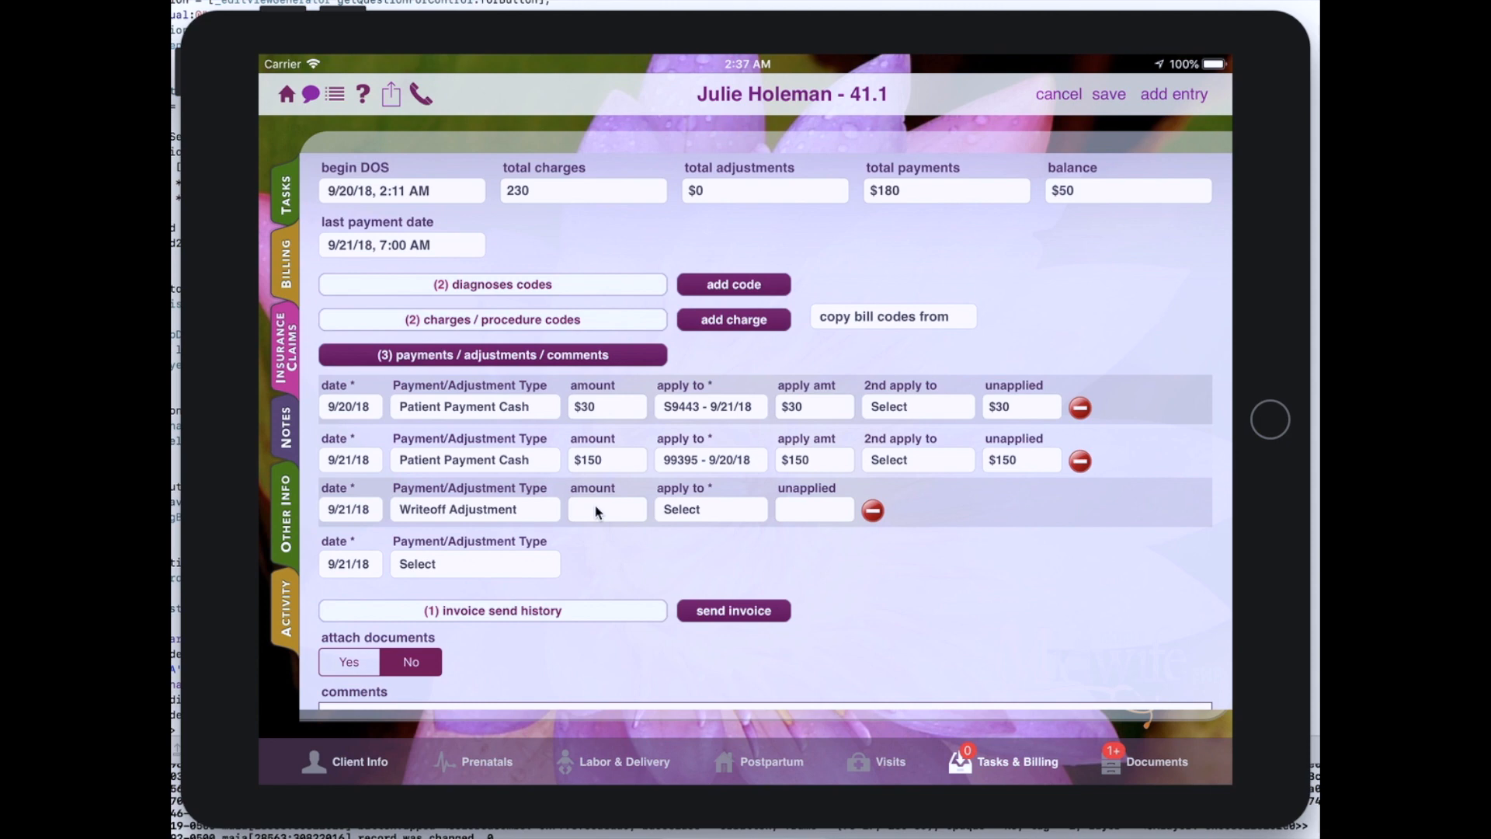
Set the writeoff amount to 50, apply 50 of it to the 99395 charge of 9/20/18, and save the invoice.
{"action": "left_click", "coordinate": [599, 511]}
{"action": "type", "text": "50"}
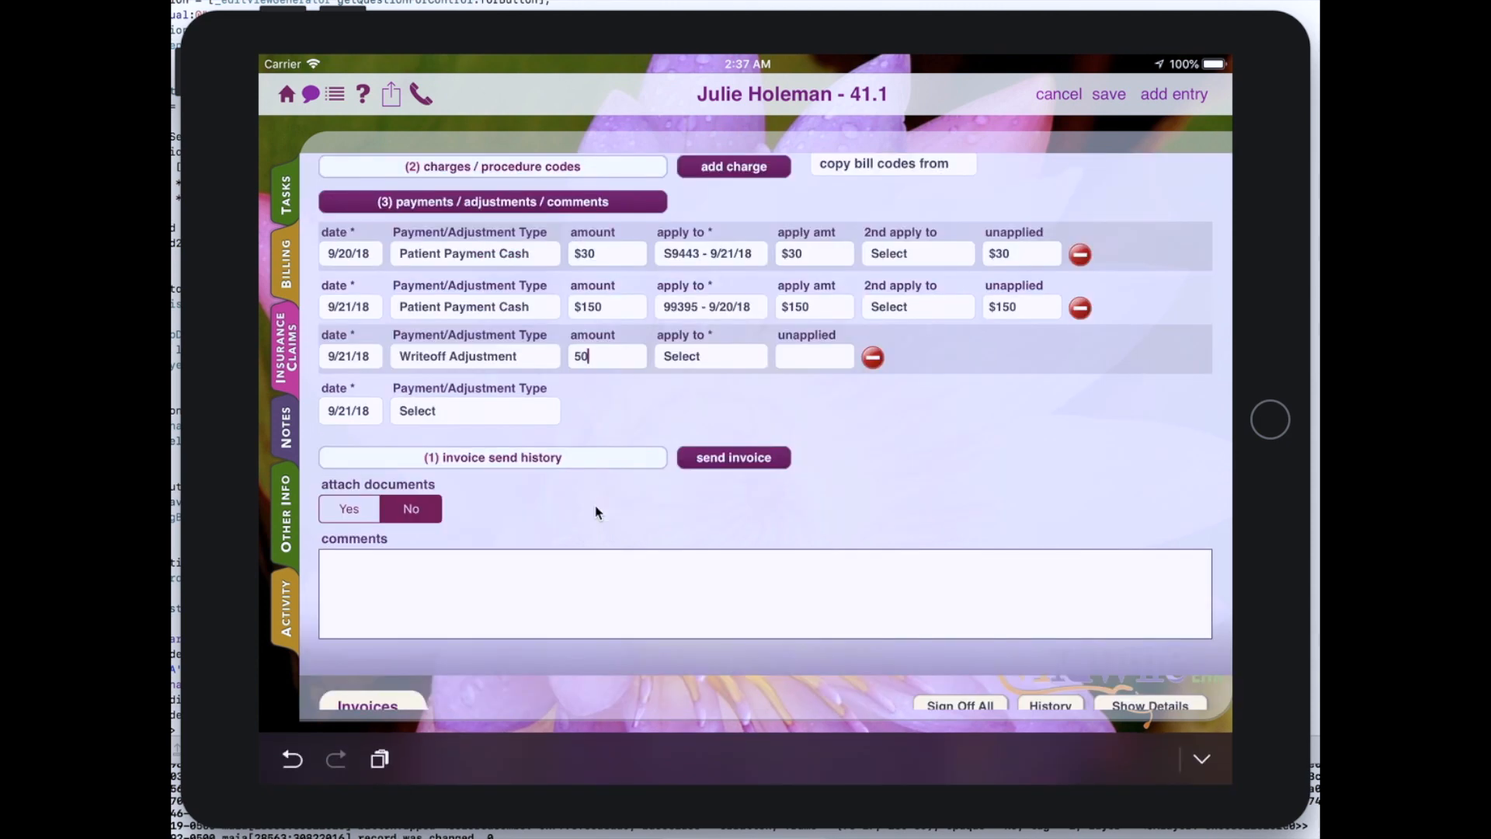
{"action": "left_click", "coordinate": [711, 363]}
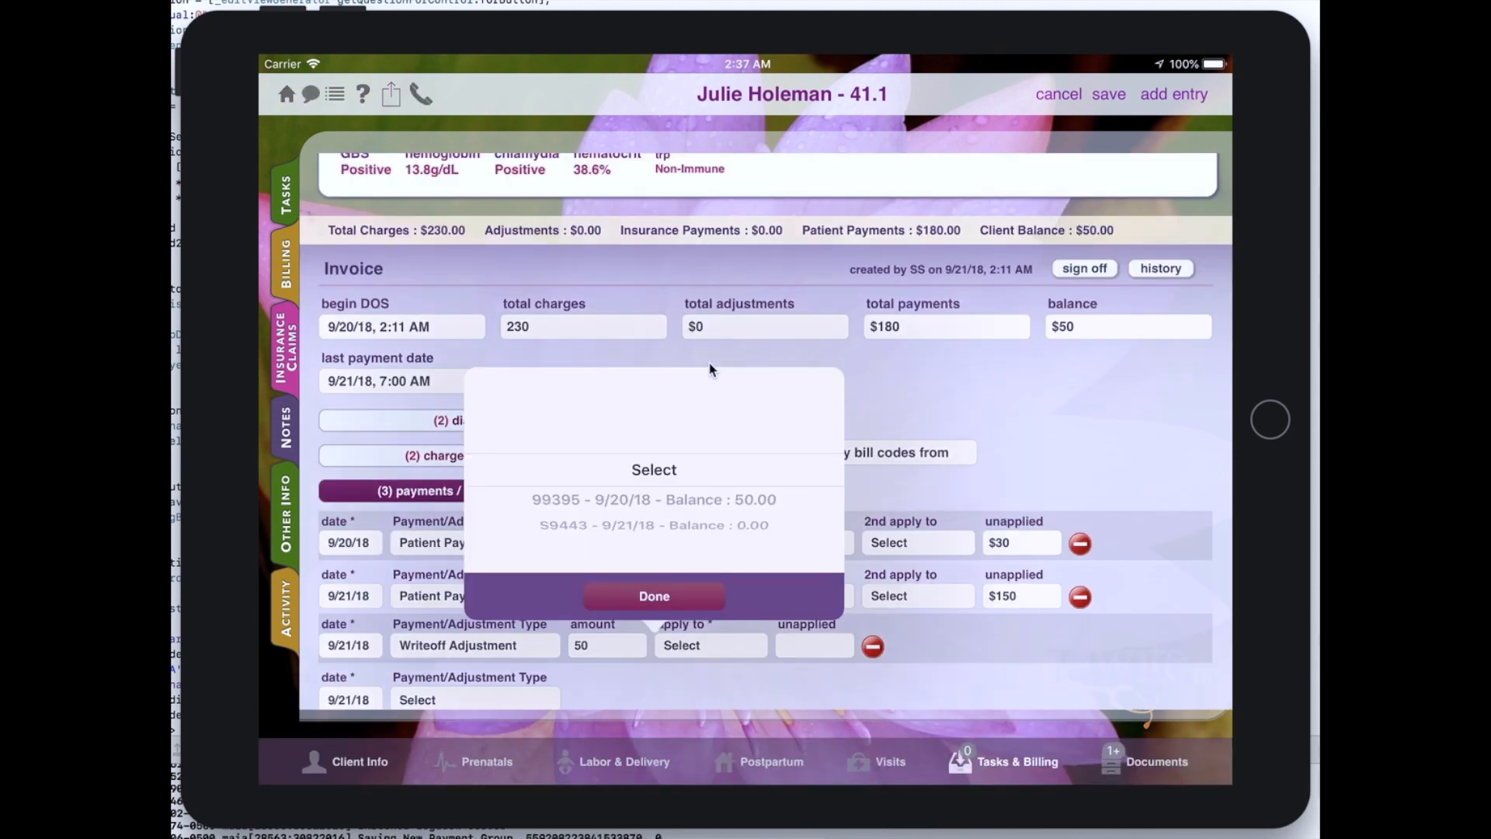
{"action": "left_click", "coordinate": [699, 499]}
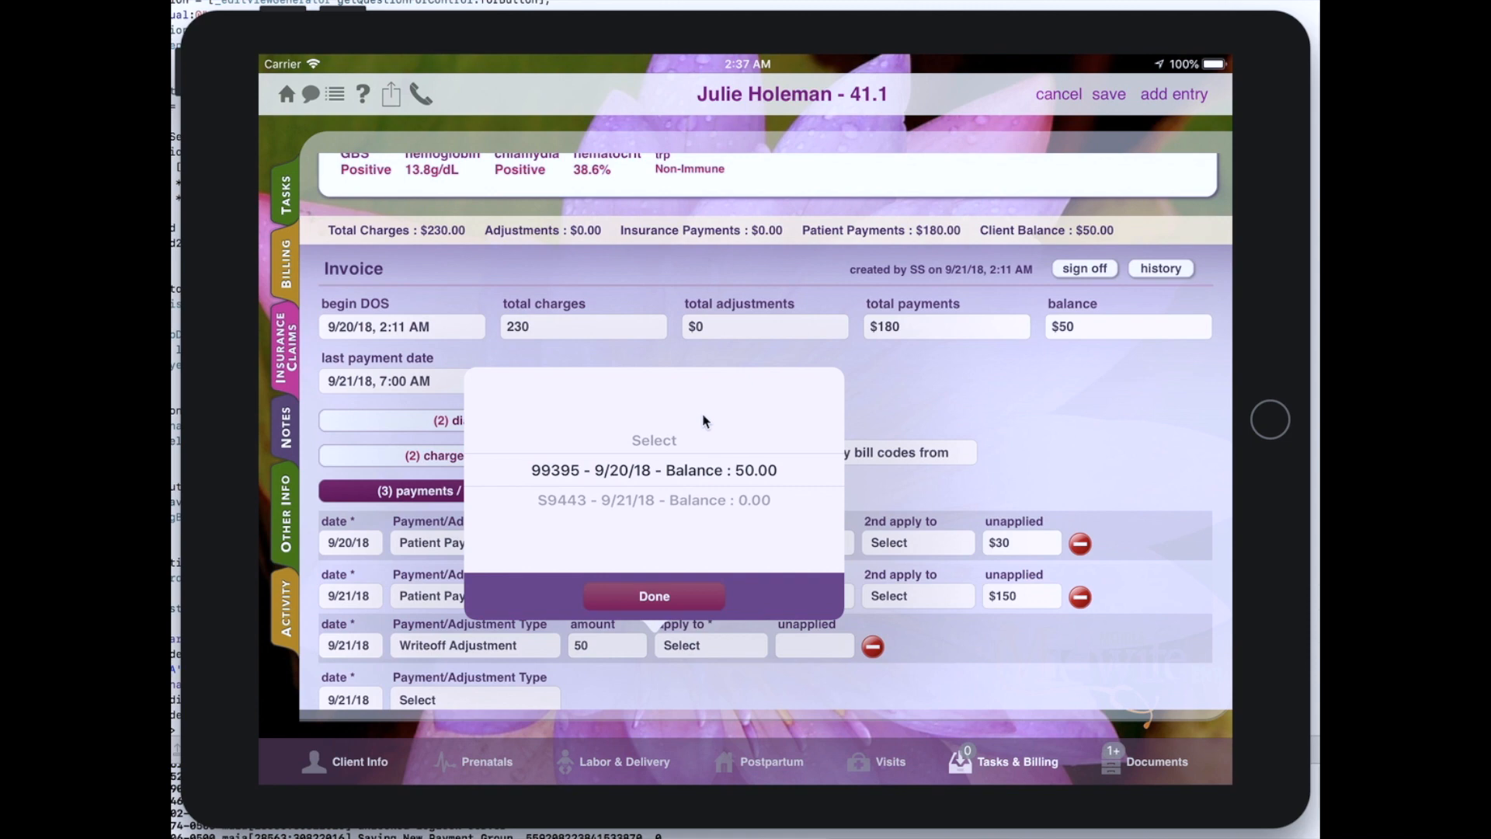
{"action": "left_click", "coordinate": [654, 596]}
{"action": "left_click", "coordinate": [802, 651]}
{"action": "type", "text": "50"}
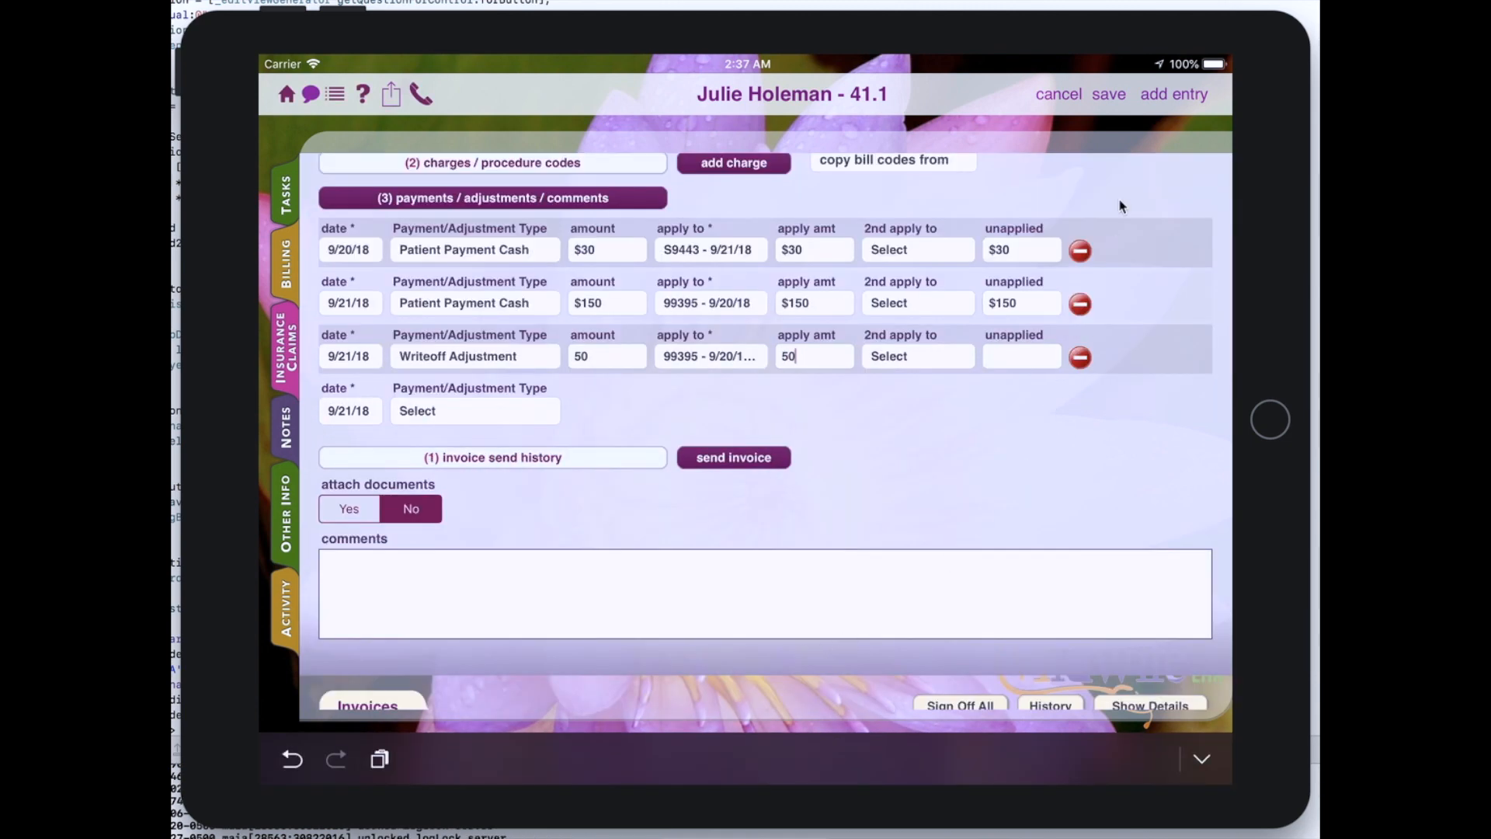
{"action": "left_click", "coordinate": [1112, 98]}
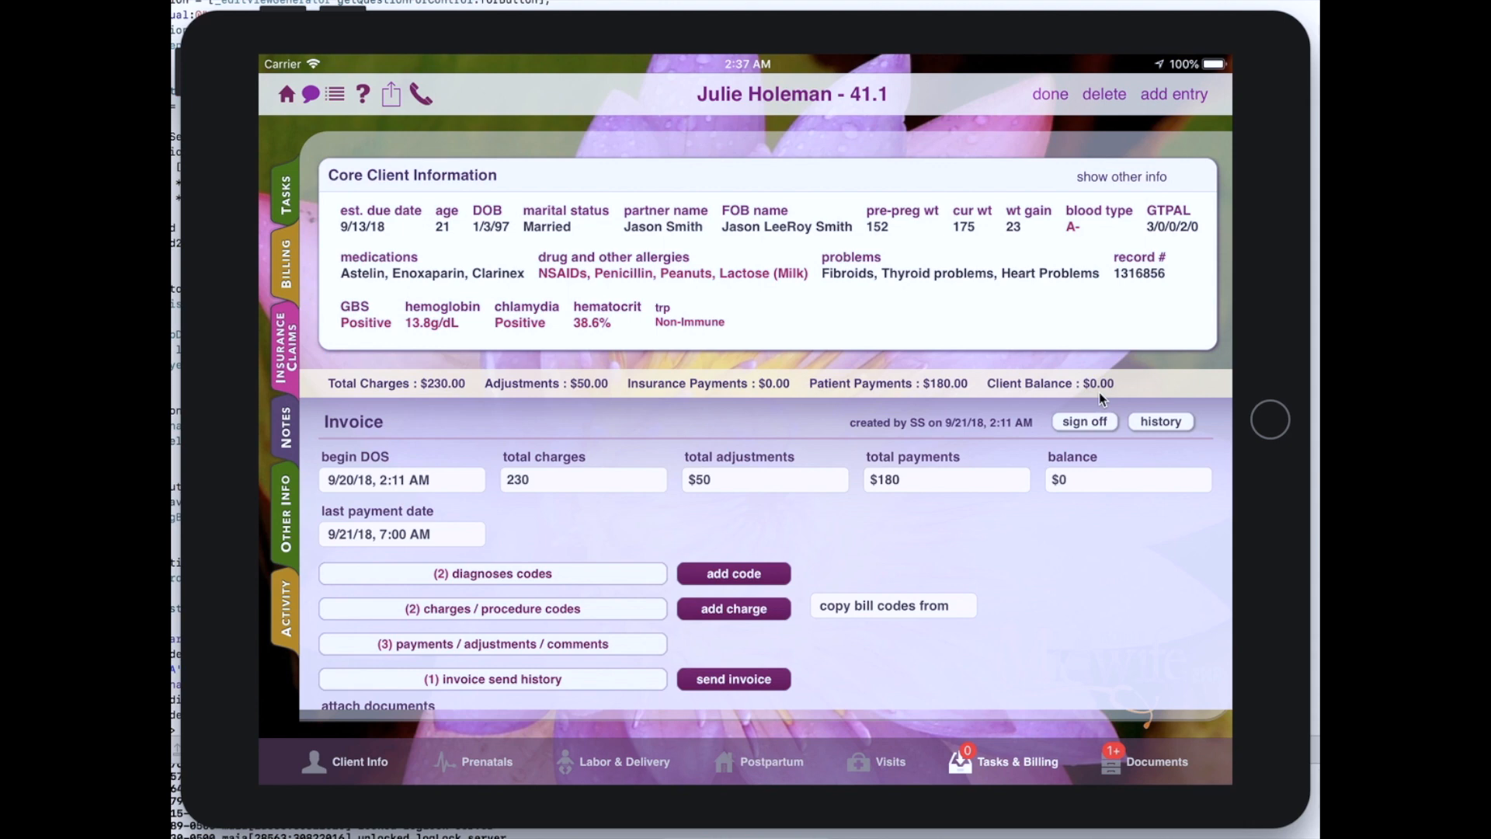
Return to the practice-wide view and choose billing history as the report type in Practice Reports.
{"action": "left_click", "coordinate": [287, 94]}
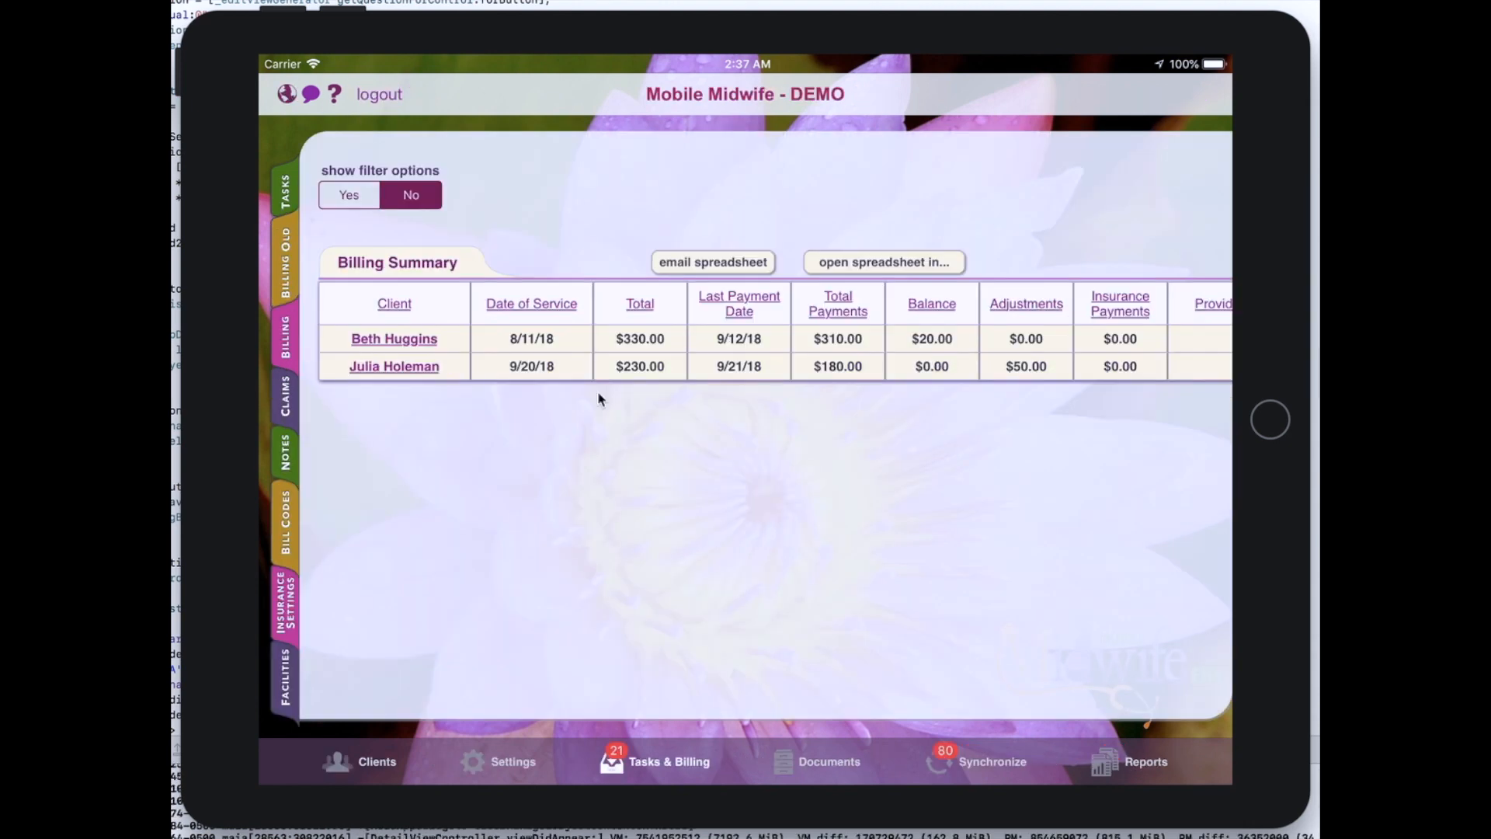
{"action": "left_click", "coordinate": [1126, 764]}
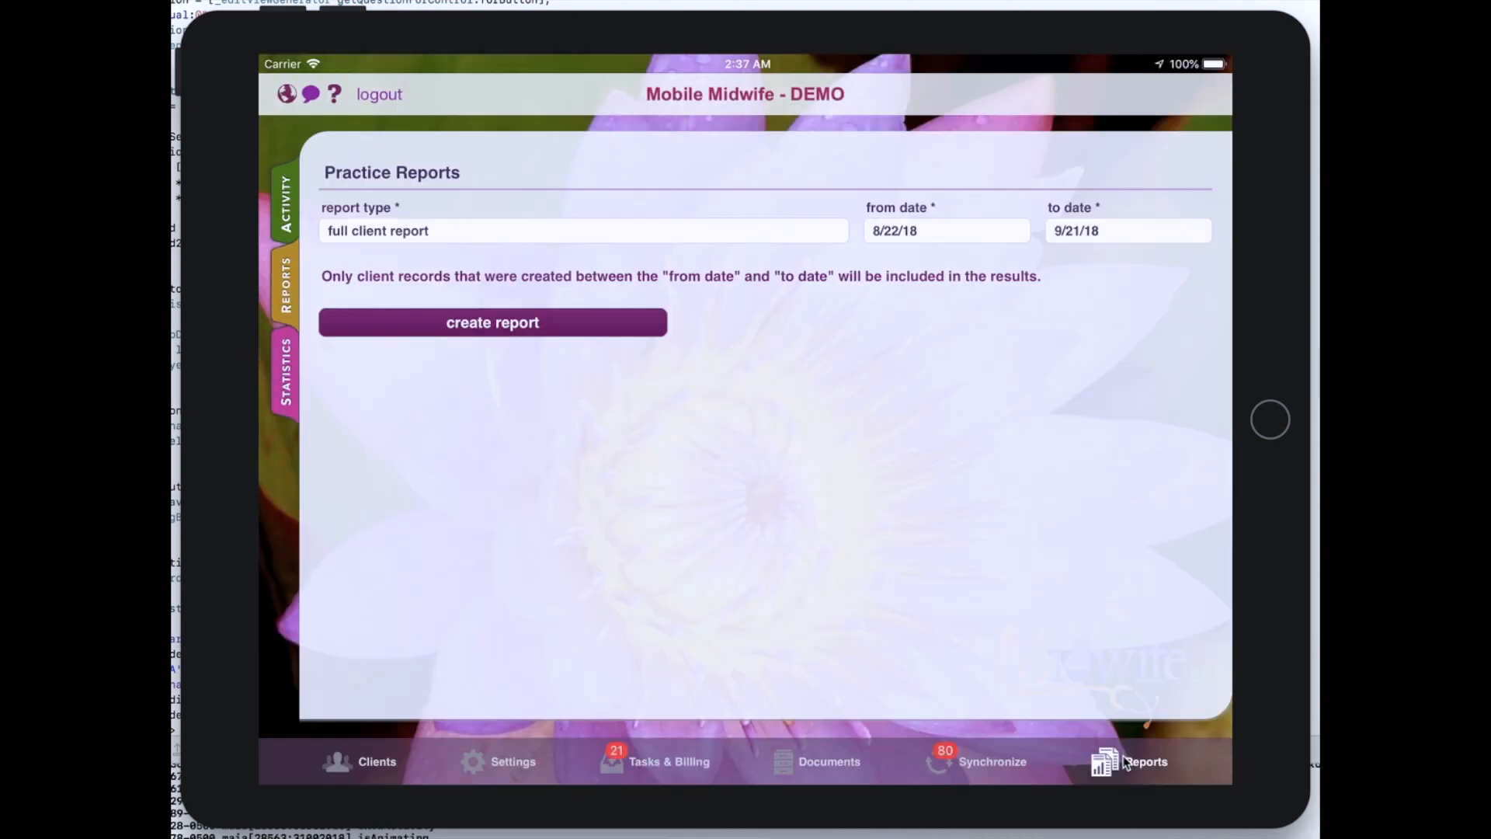
{"action": "left_click", "coordinate": [389, 231]}
{"action": "left_click_drag", "start_coordinate": [492, 240], "coordinate": [495, 95]}
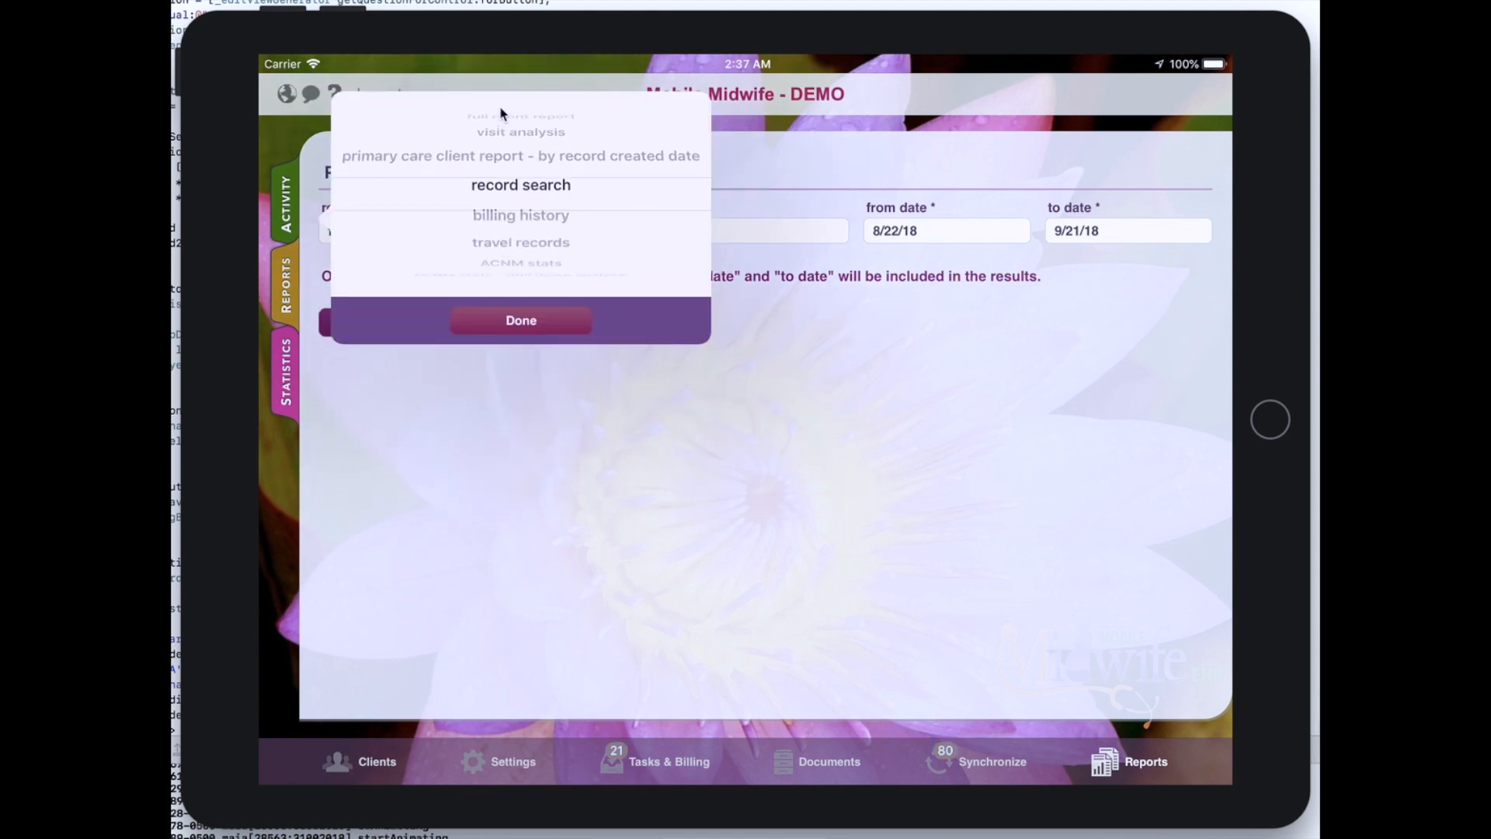
{"action": "left_click", "coordinate": [512, 321]}
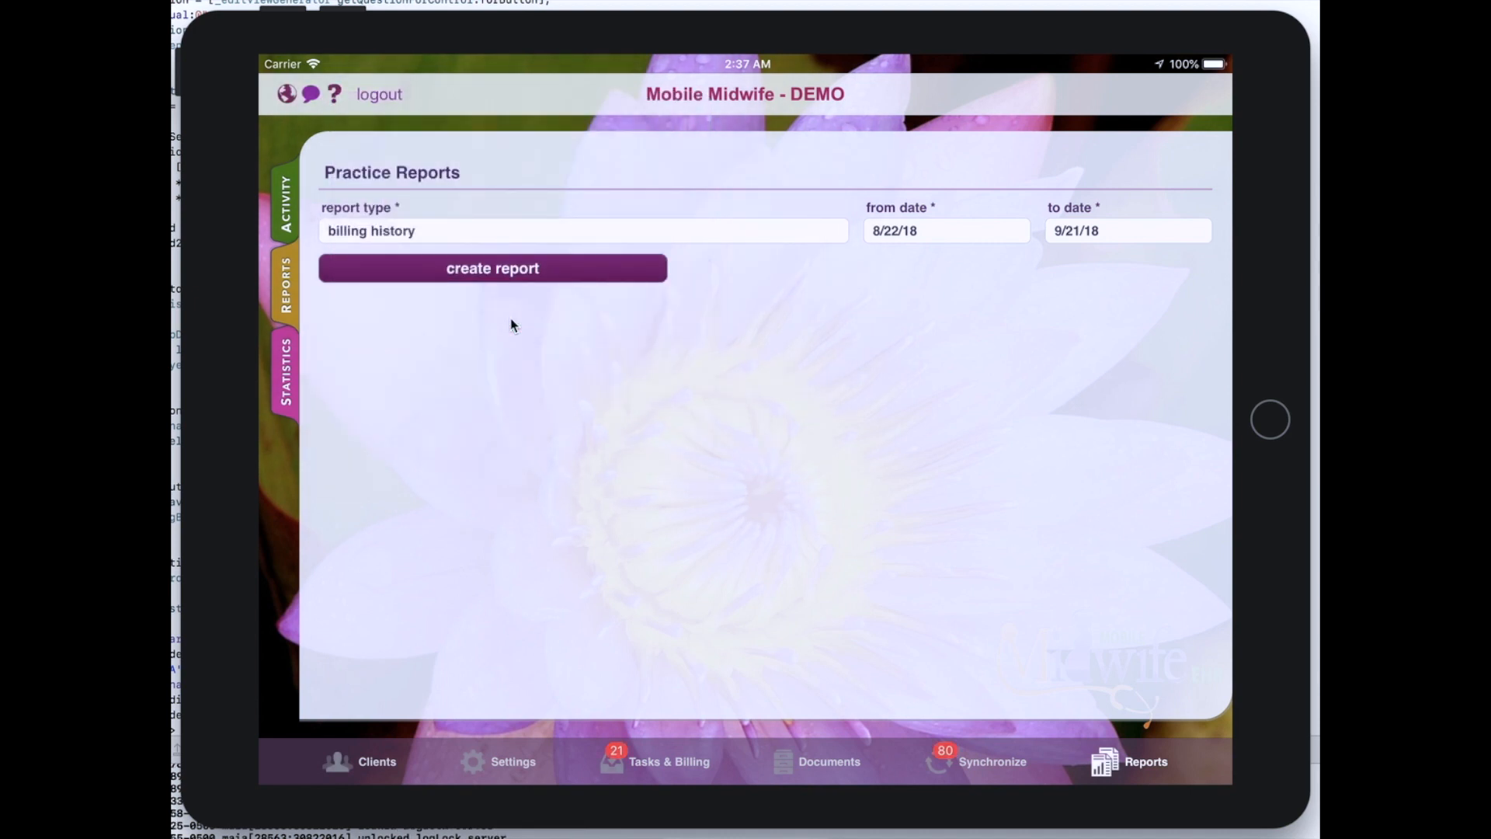